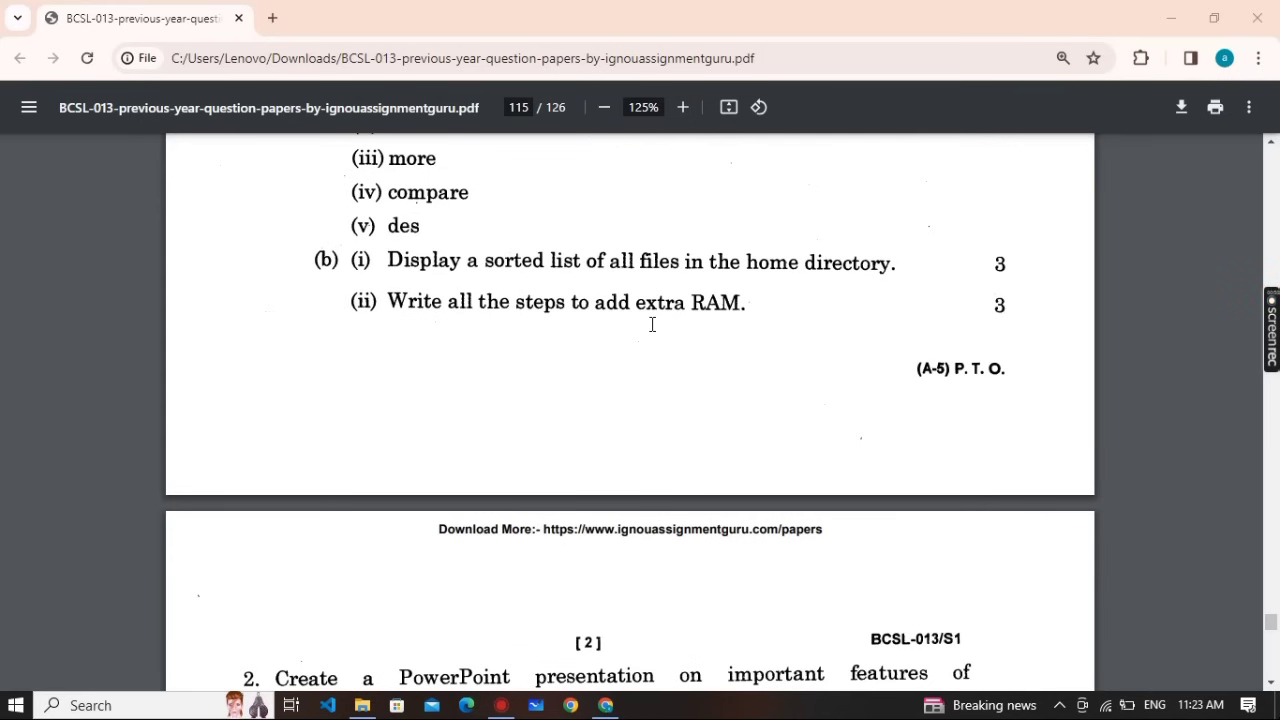
Scroll the question paper down to page 117 to show question 5's Outlook tasks
scroll(571, 357, "down", 3)
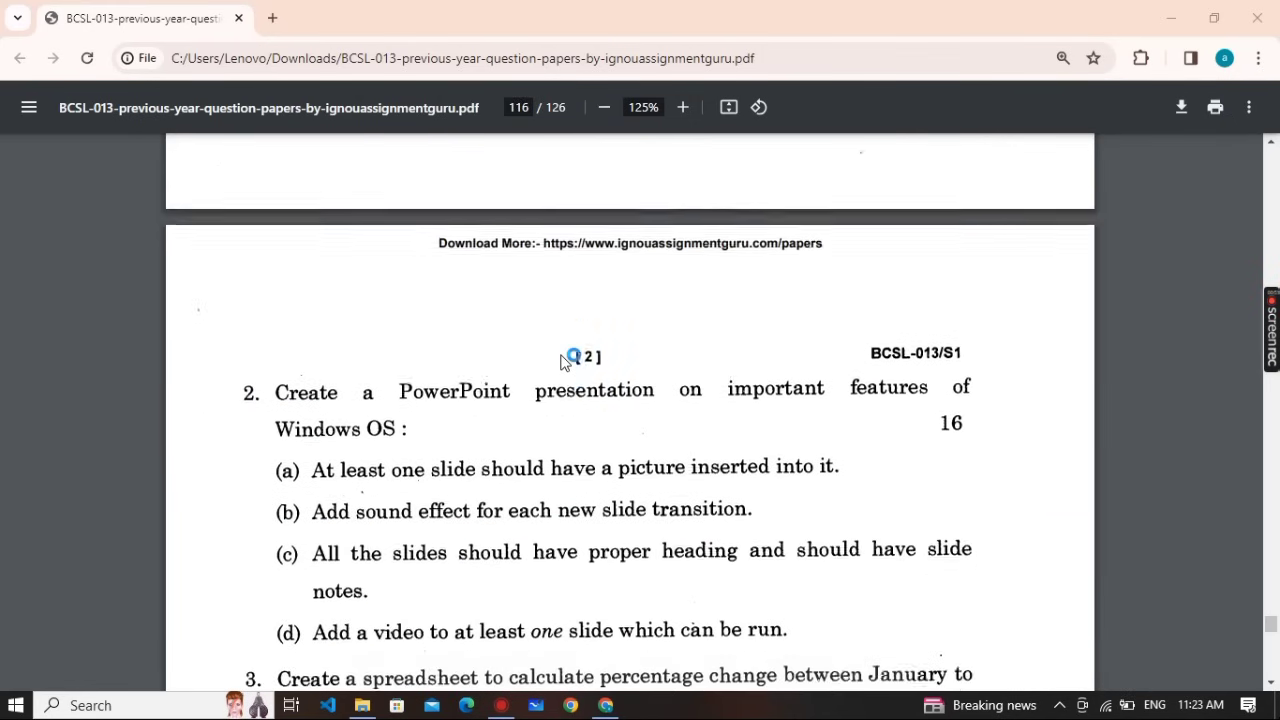
scroll(563, 362, "down", 2)
scroll(411, 331, "down", 2)
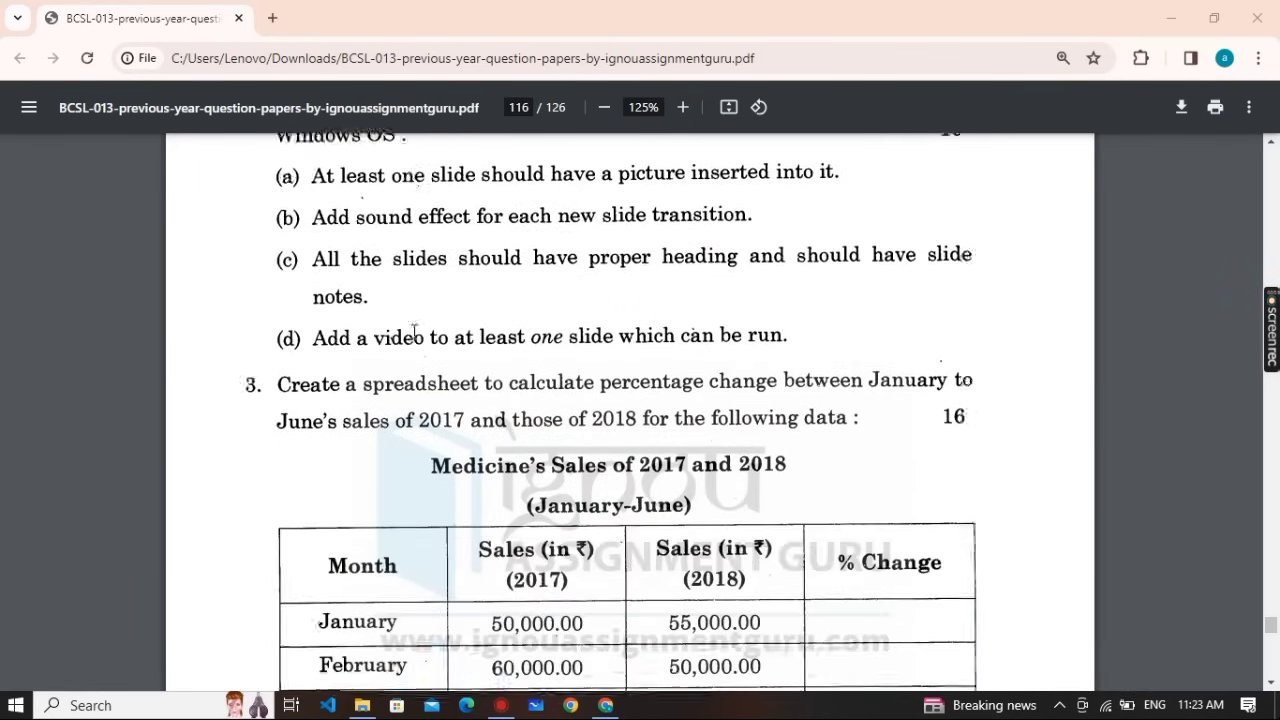
scroll(414, 331, "down", 1)
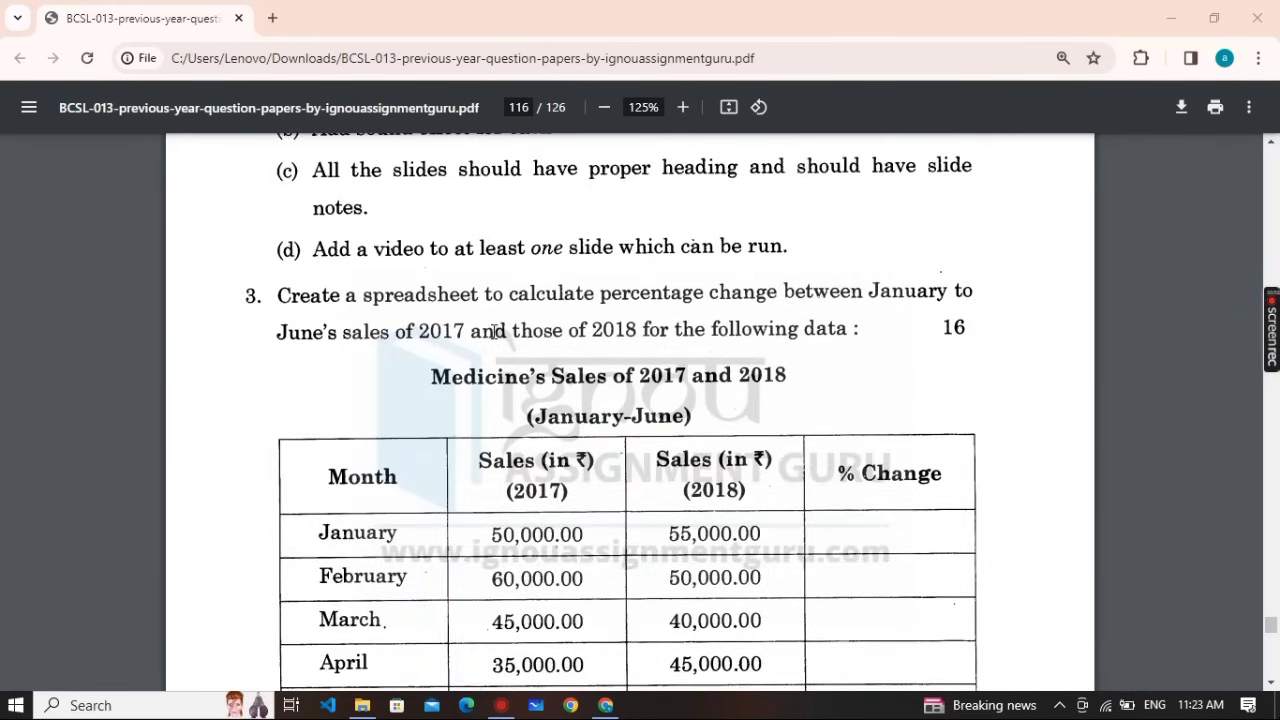
scroll(493, 331, "down", 8)
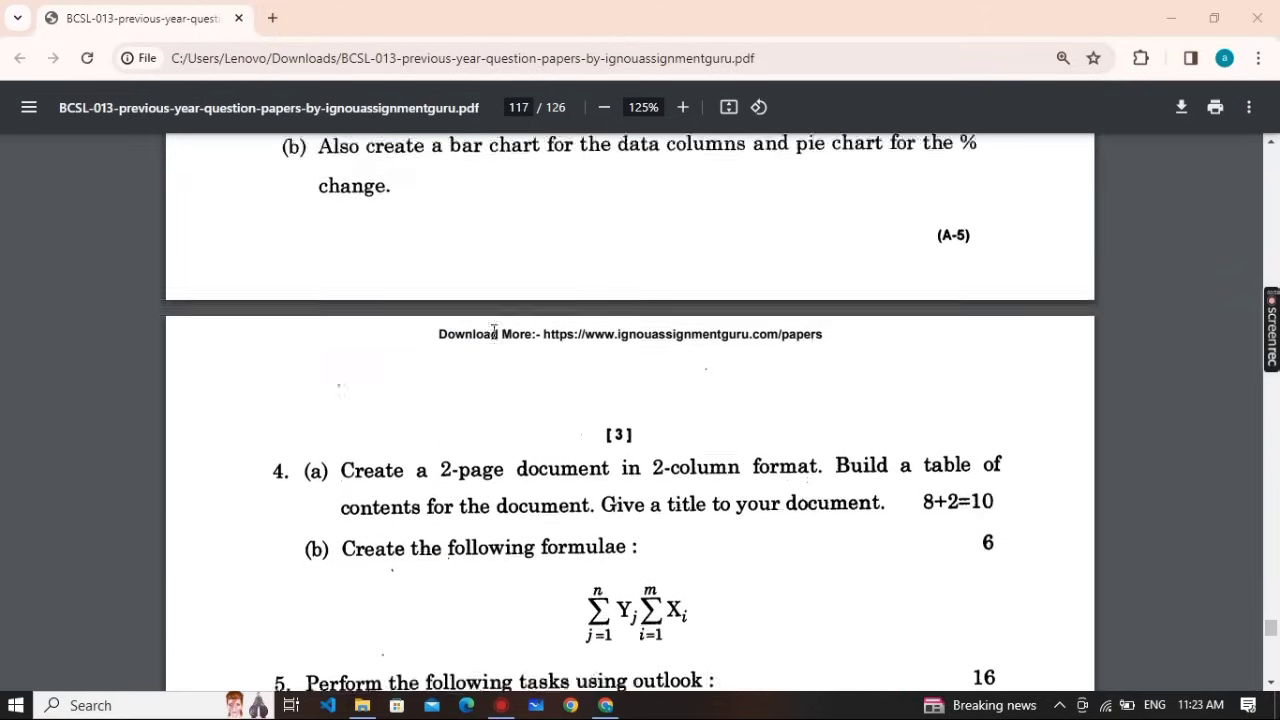
scroll(493, 331, "down", 1)
scroll(363, 392, "down", 5)
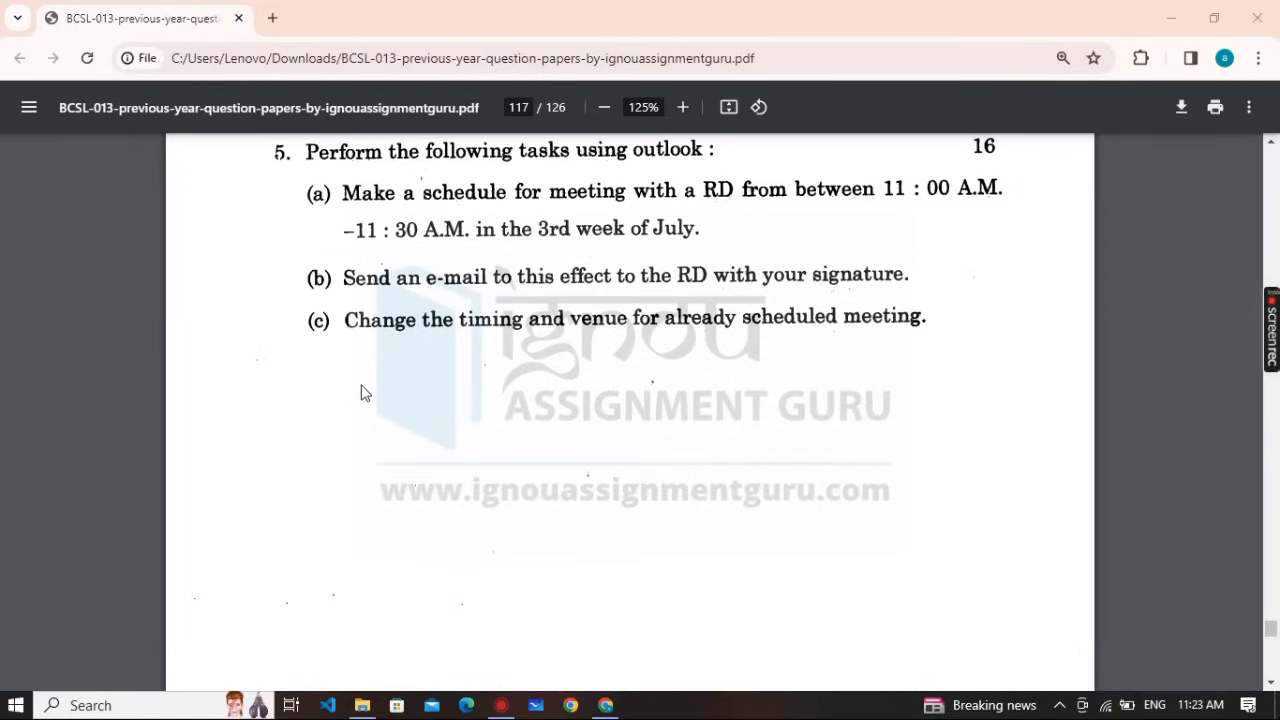
scroll(640, 395, "up", 1)
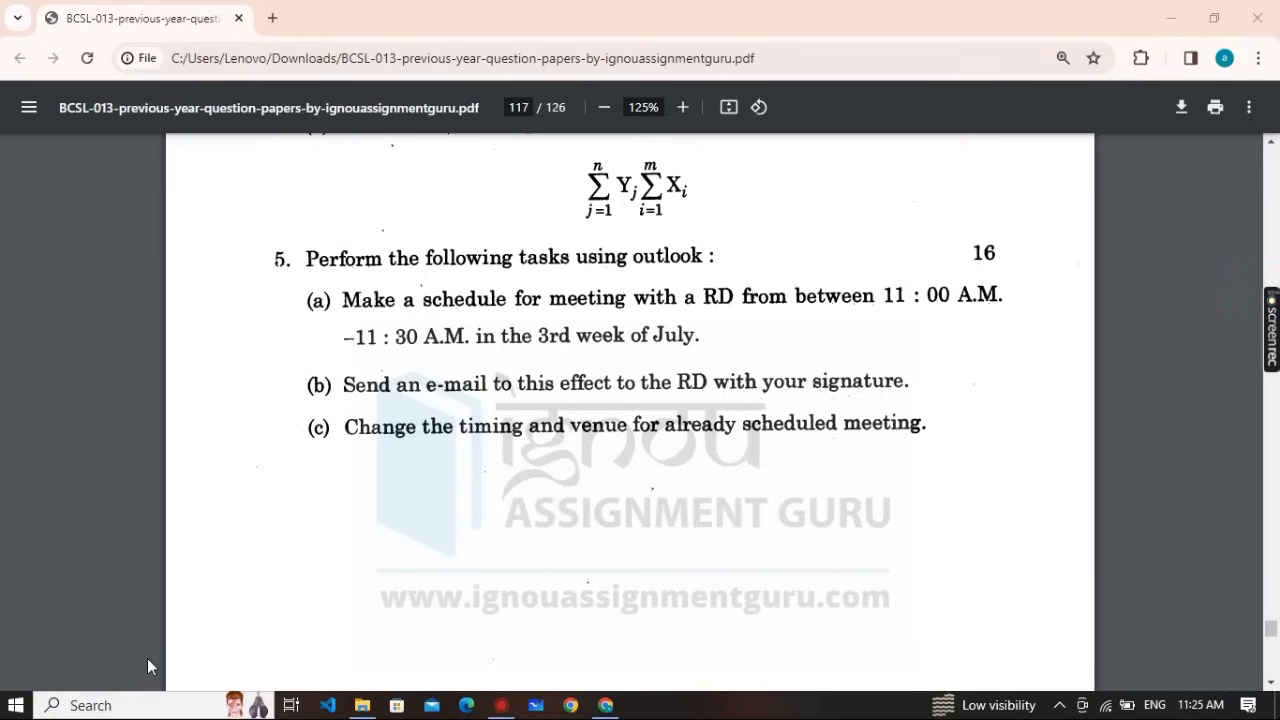
Search Windows for 'out' and launch Outlook 2013 from the best match
left_click(118, 706)
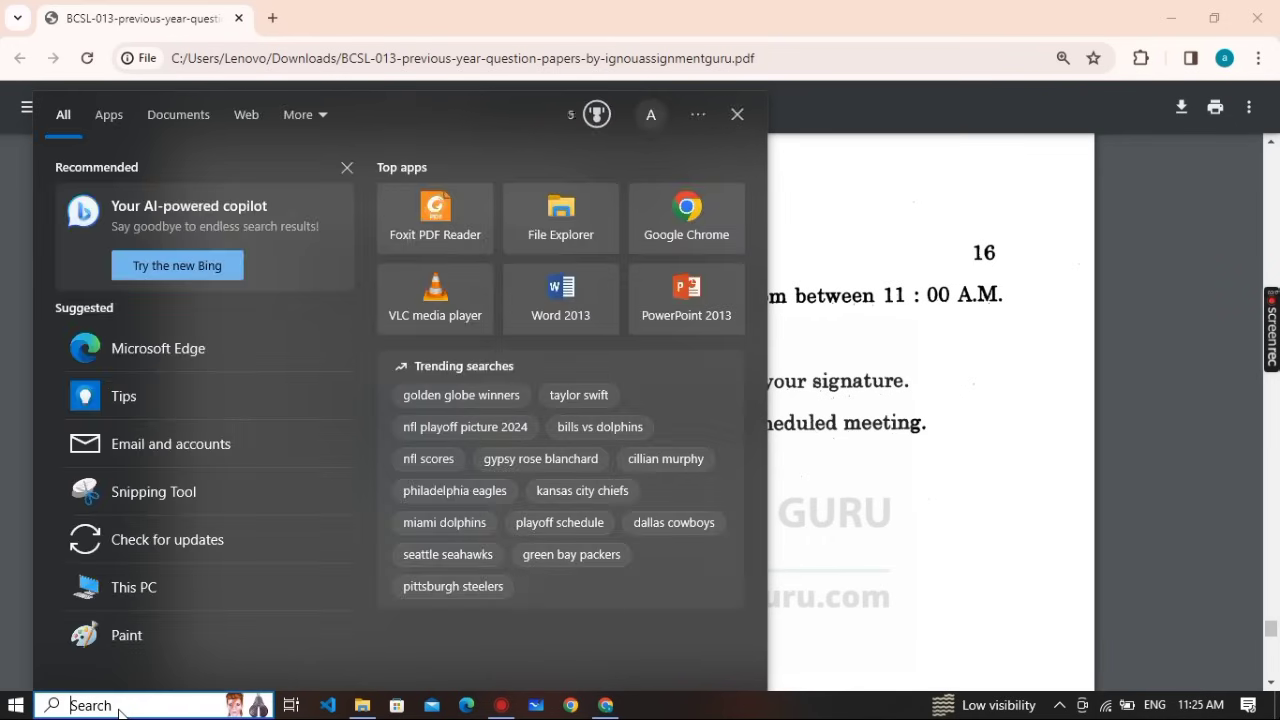
type("out")
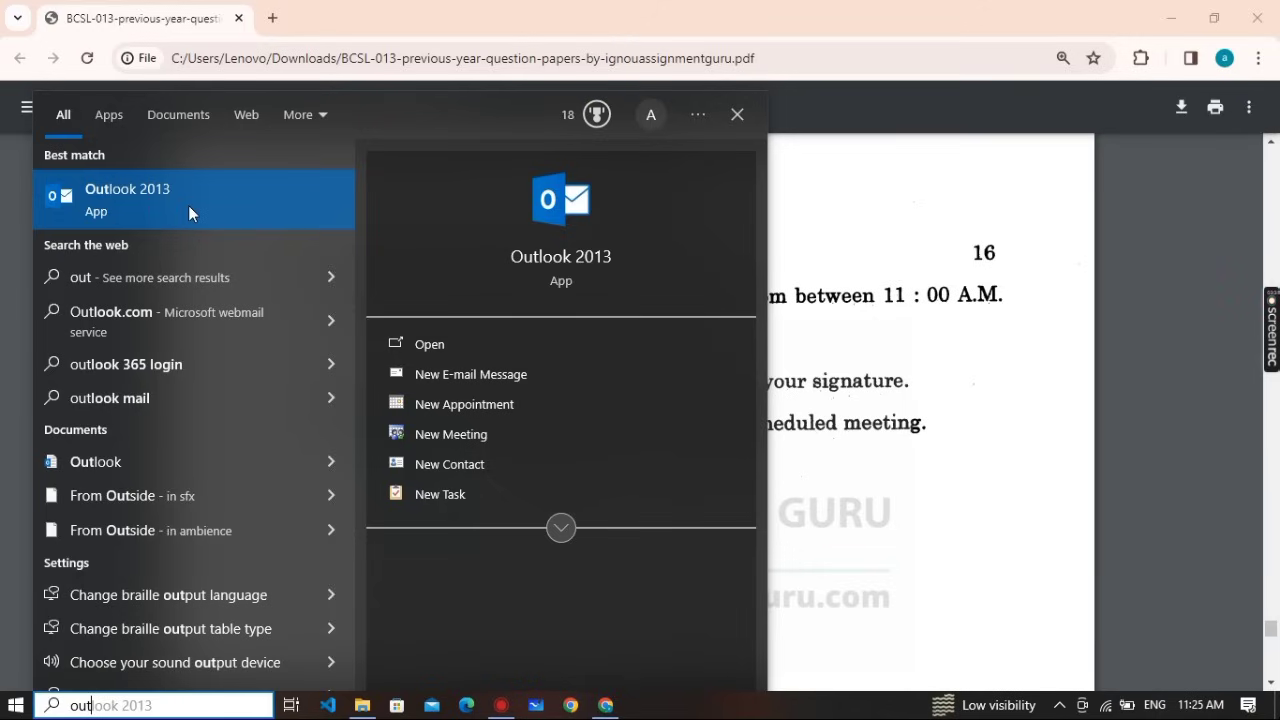
left_click(188, 205)
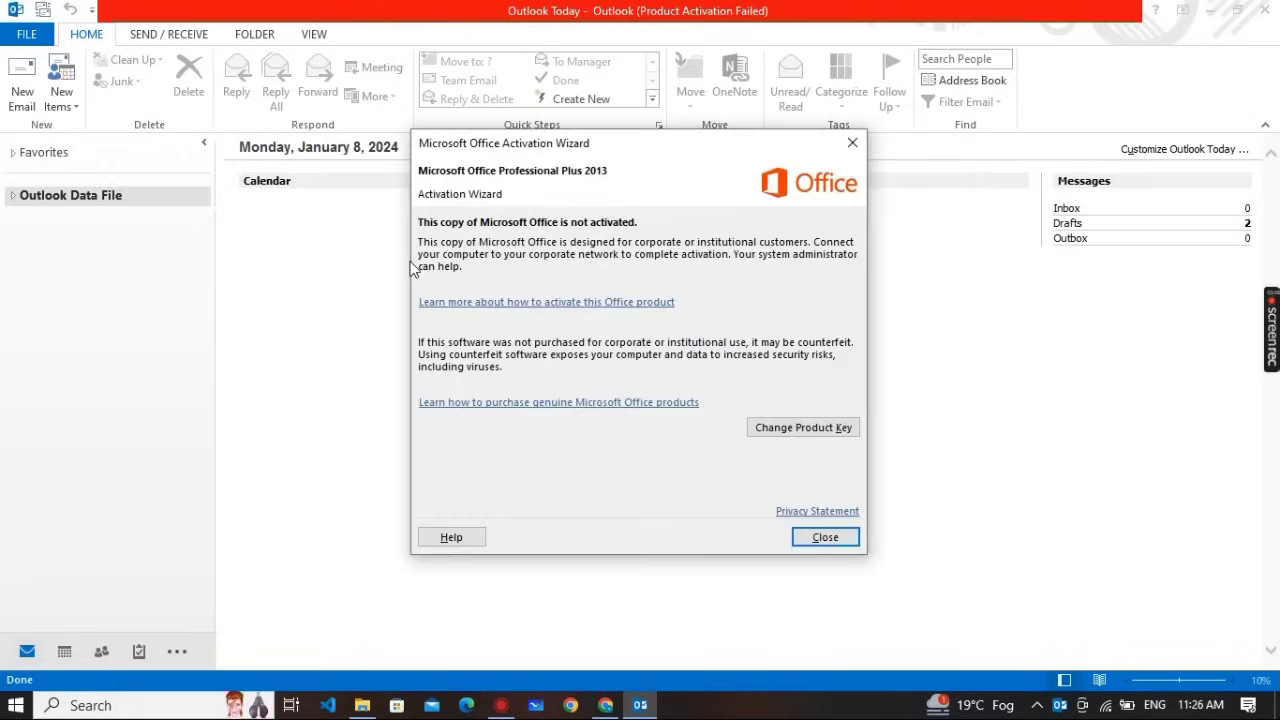
Close the Office Activation Wizard to show Outlook Today with Inbox 0, Drafts 2, Outbox 0
left_click(822, 537)
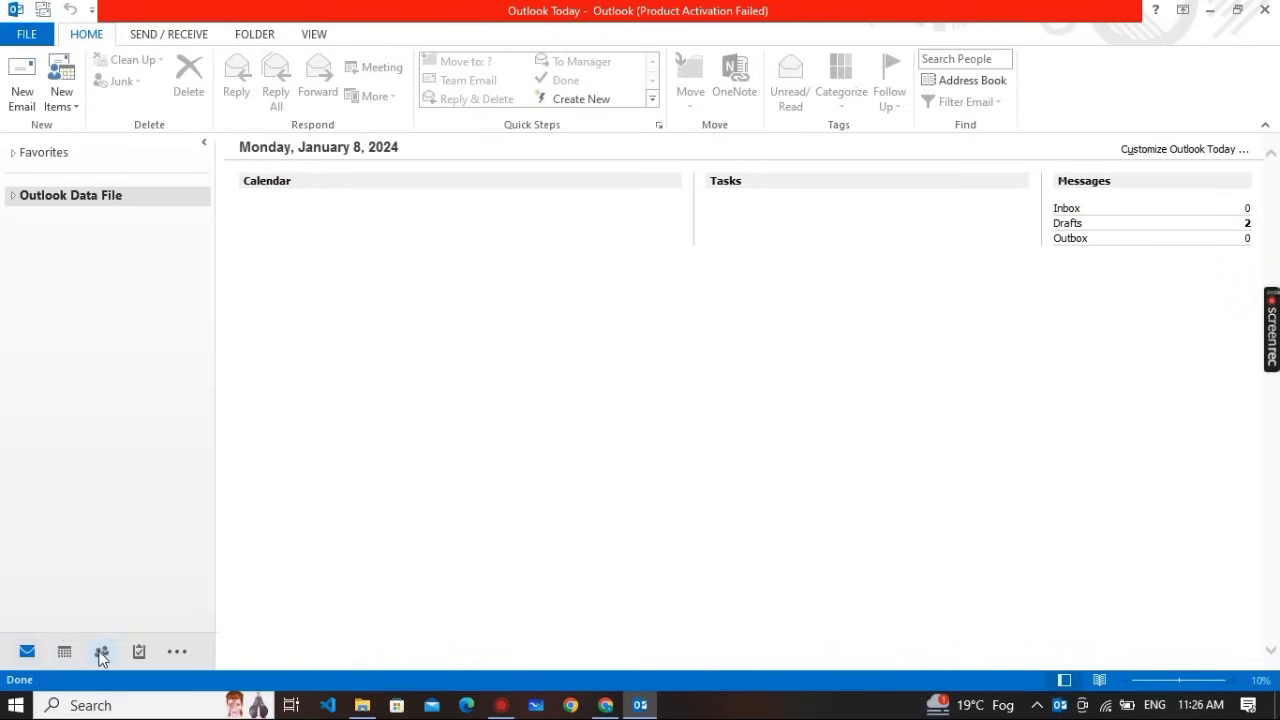
mouse_move(100, 656)
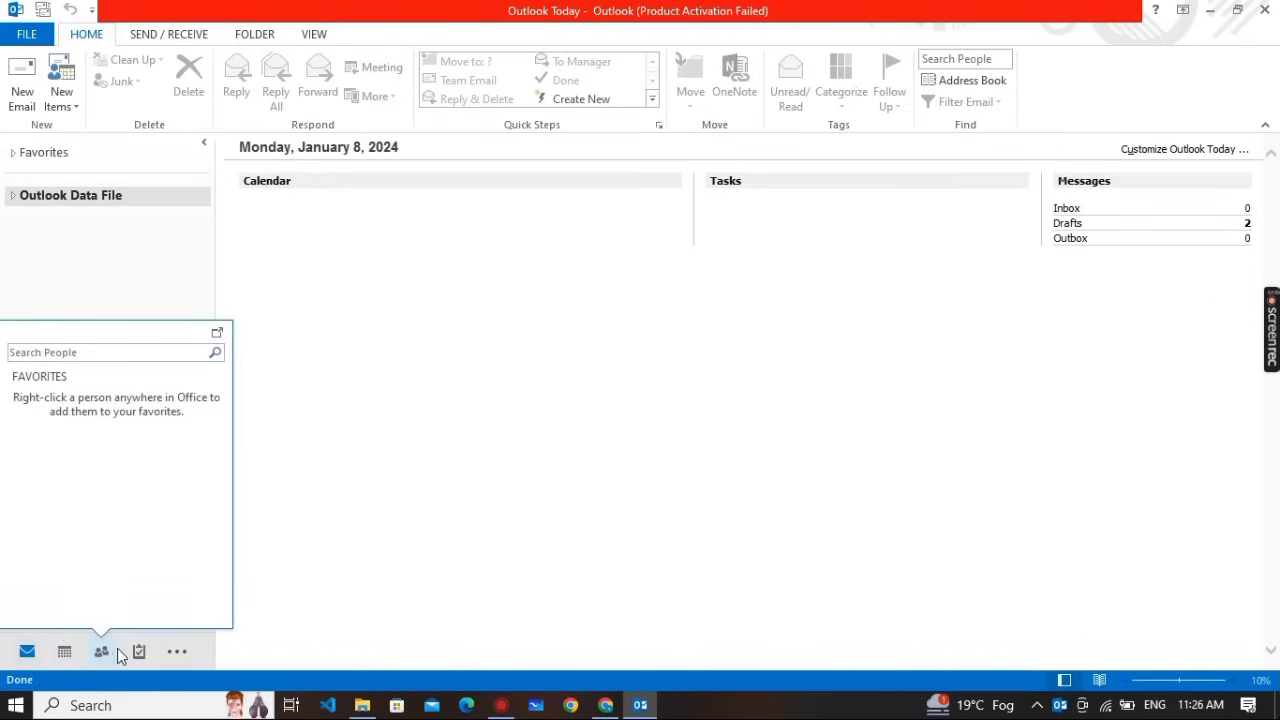
mouse_move(139, 652)
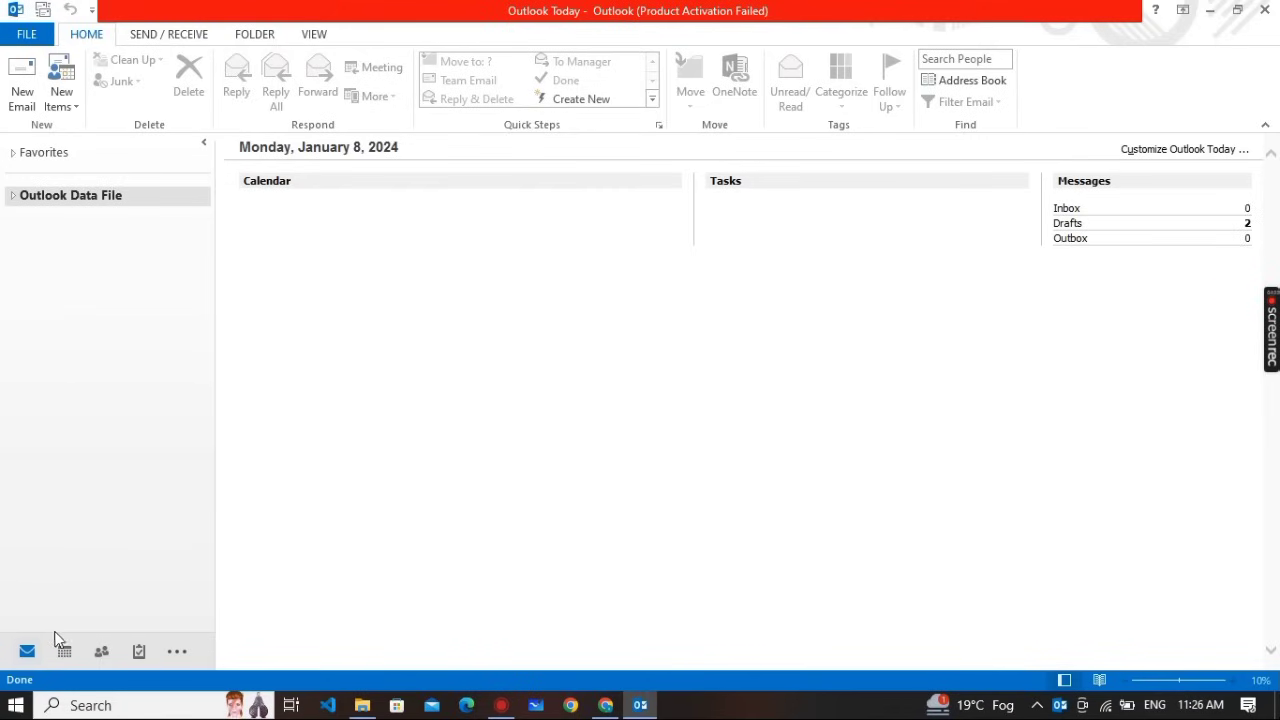
mouse_move(78, 639)
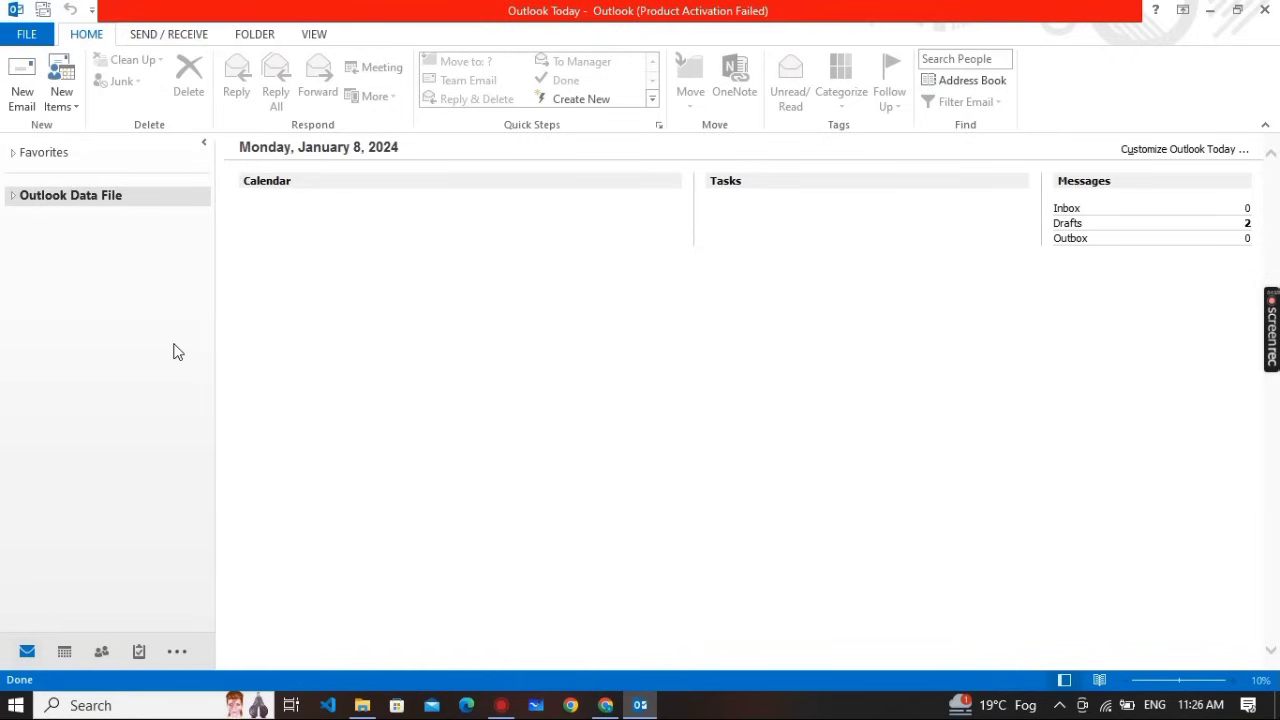
Snap the Chrome question paper to the right half of the screen, then return to Outlook
key("alt+Tab")
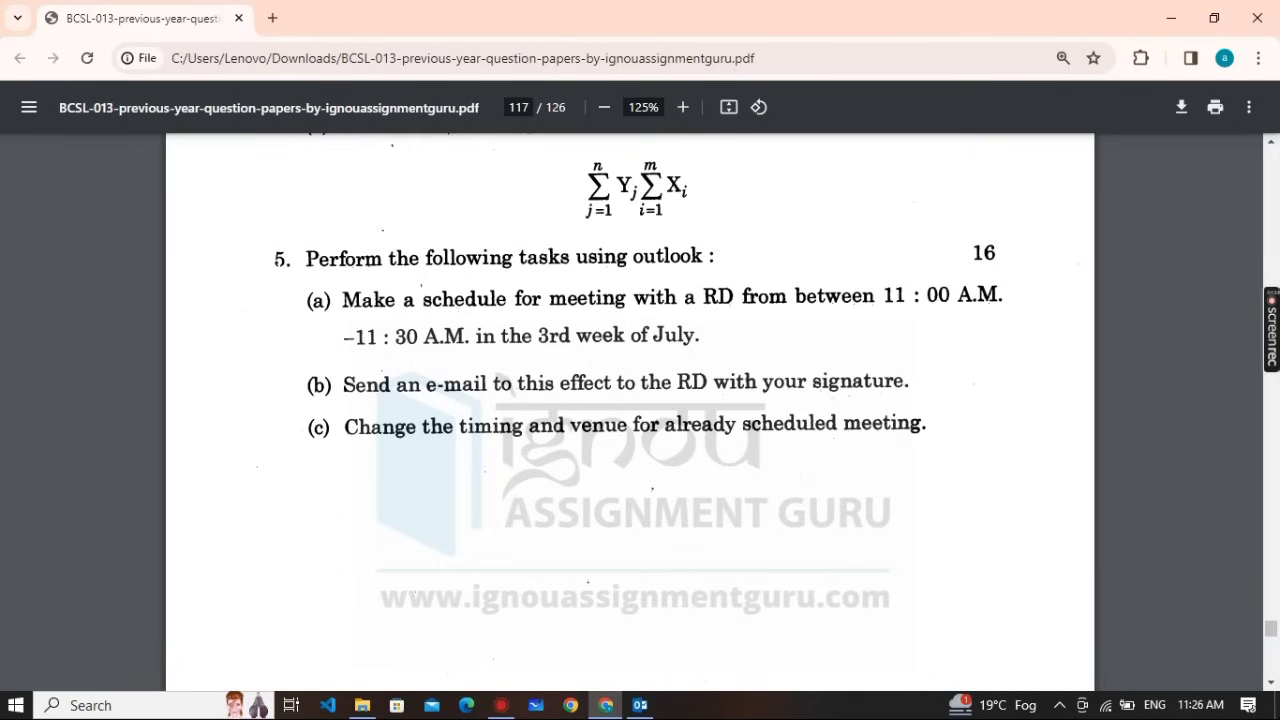
left_click_drag(556, 18, 1215, 3)
key("super+Right")
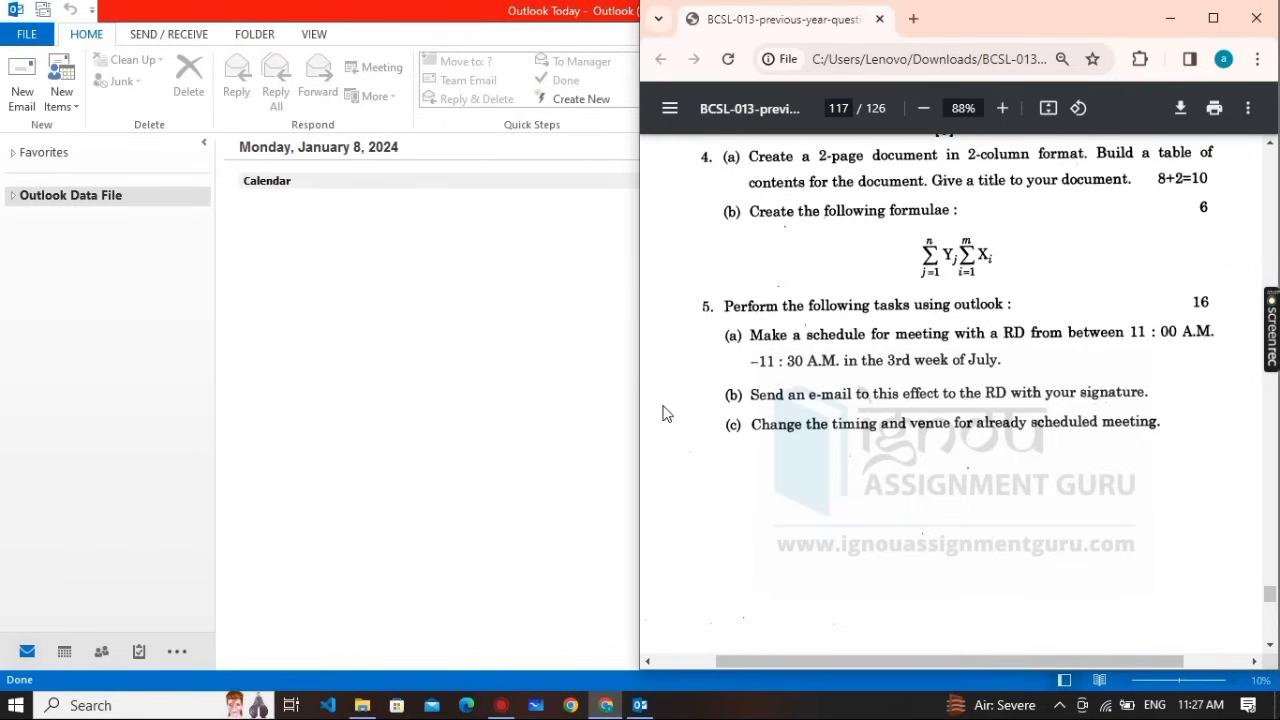
left_click(352, 590)
mouse_move(66, 660)
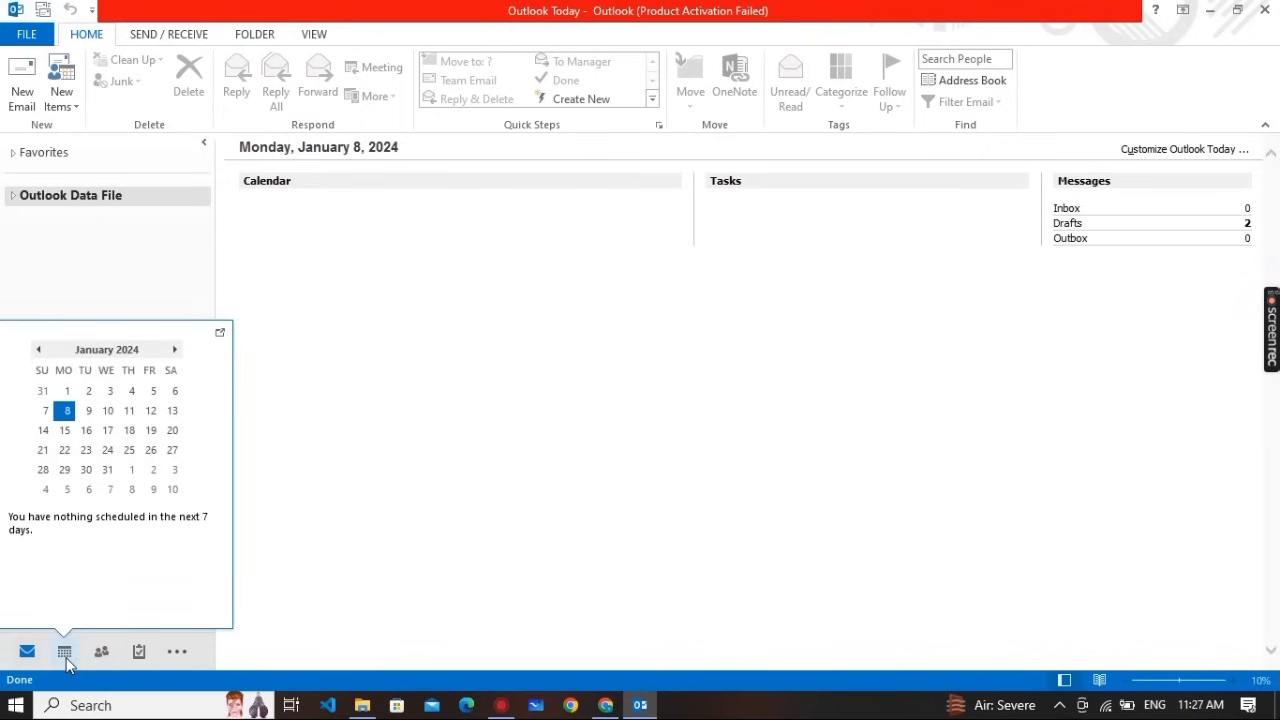
Show the Outlook calendar in January 2024 month view beside the question paper
left_click(64, 652)
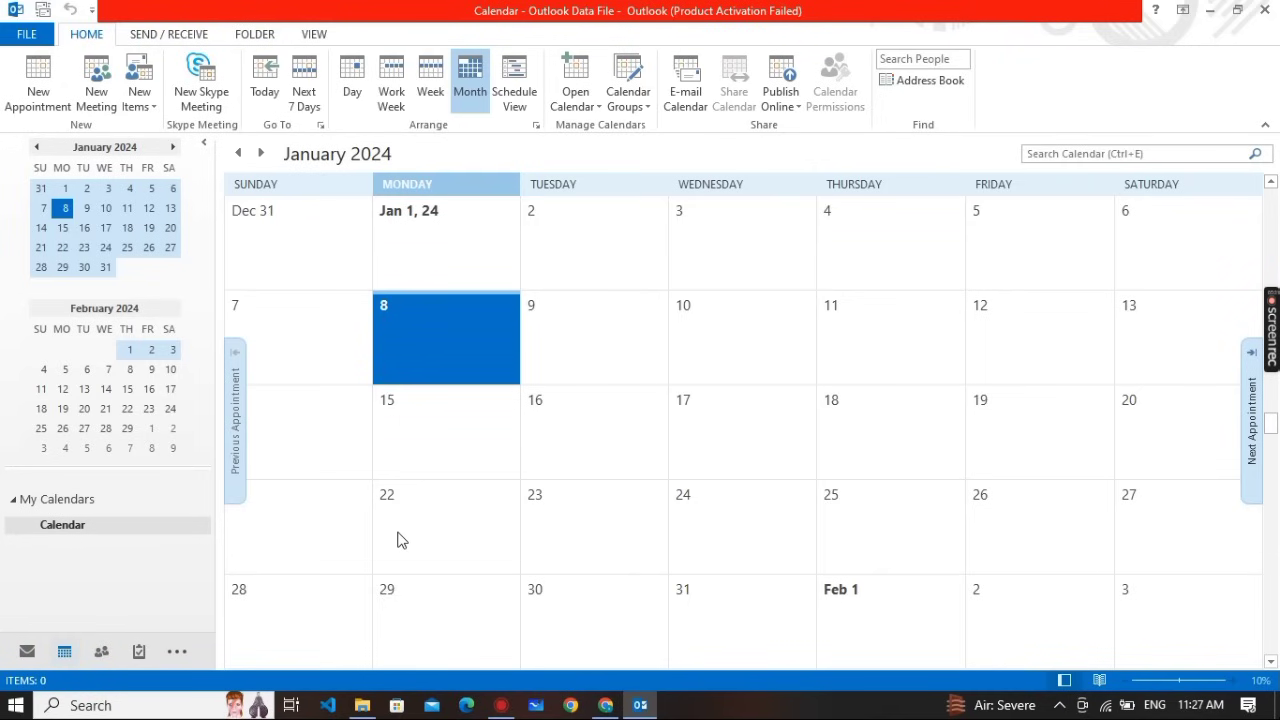
key("alt+Tab")
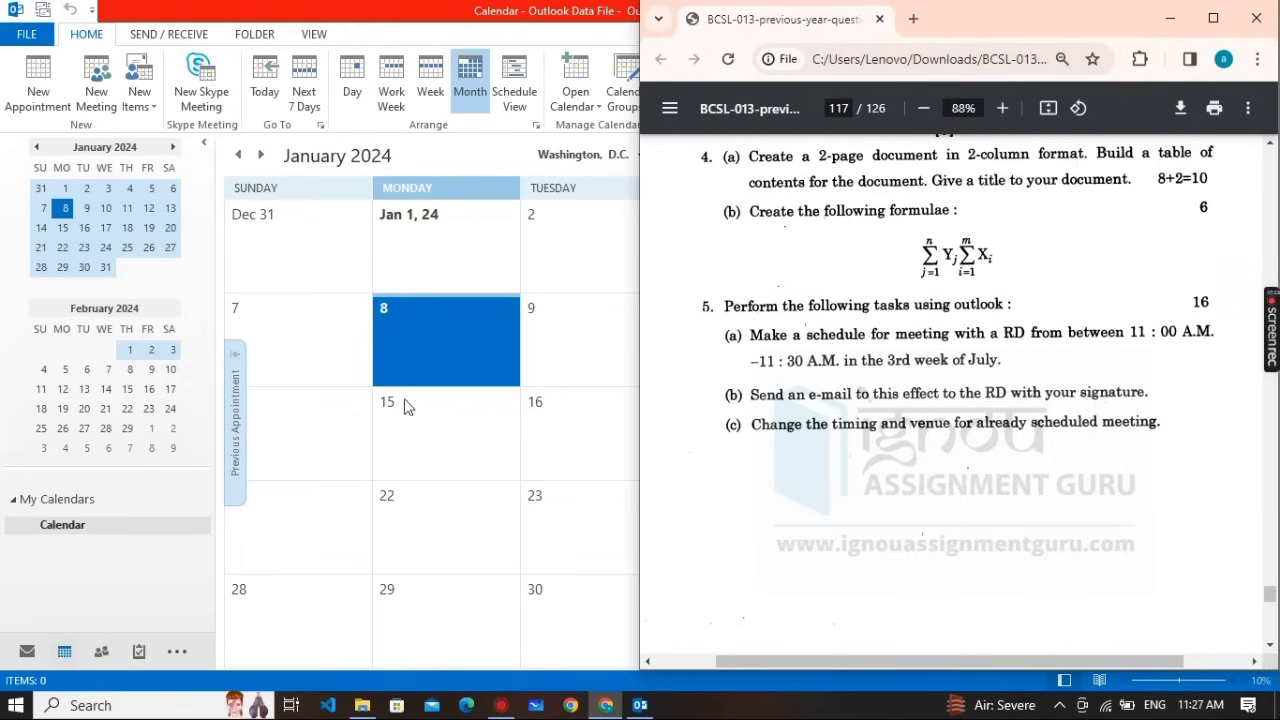
Select January 9 in the calendar and cancel the empty appointment started there
left_click(573, 338)
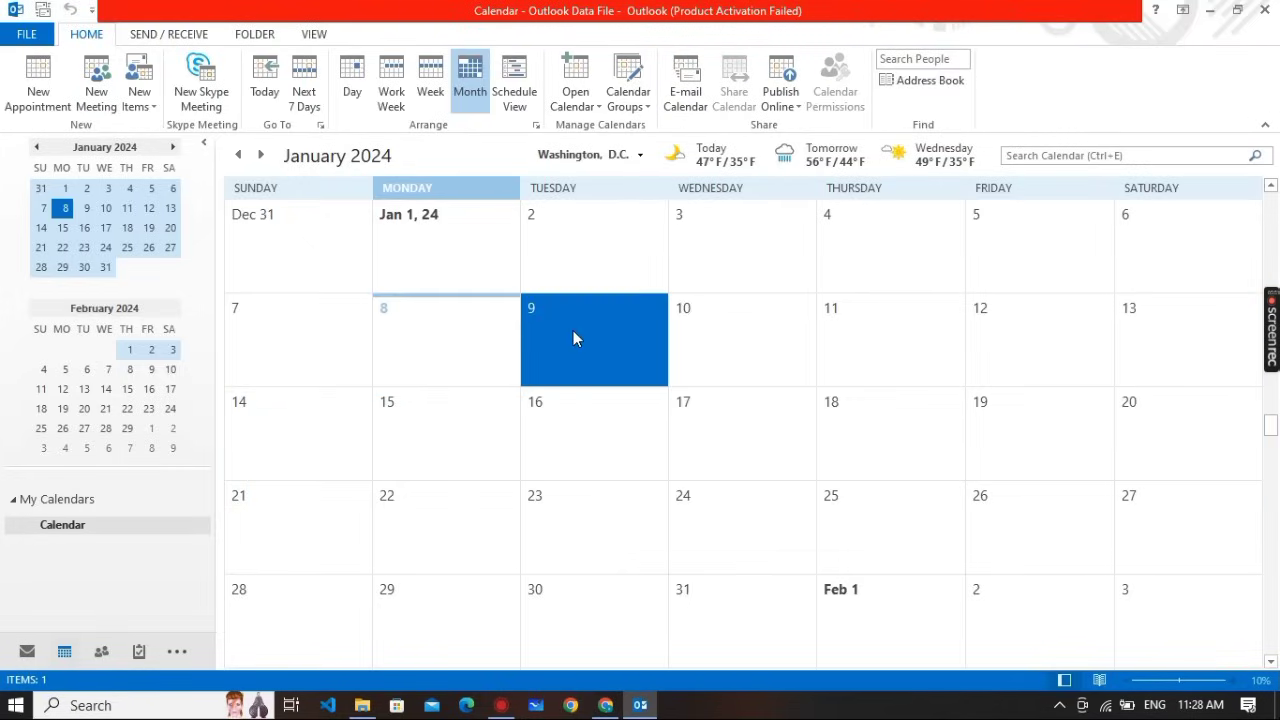
left_click(573, 334)
left_click(406, 336)
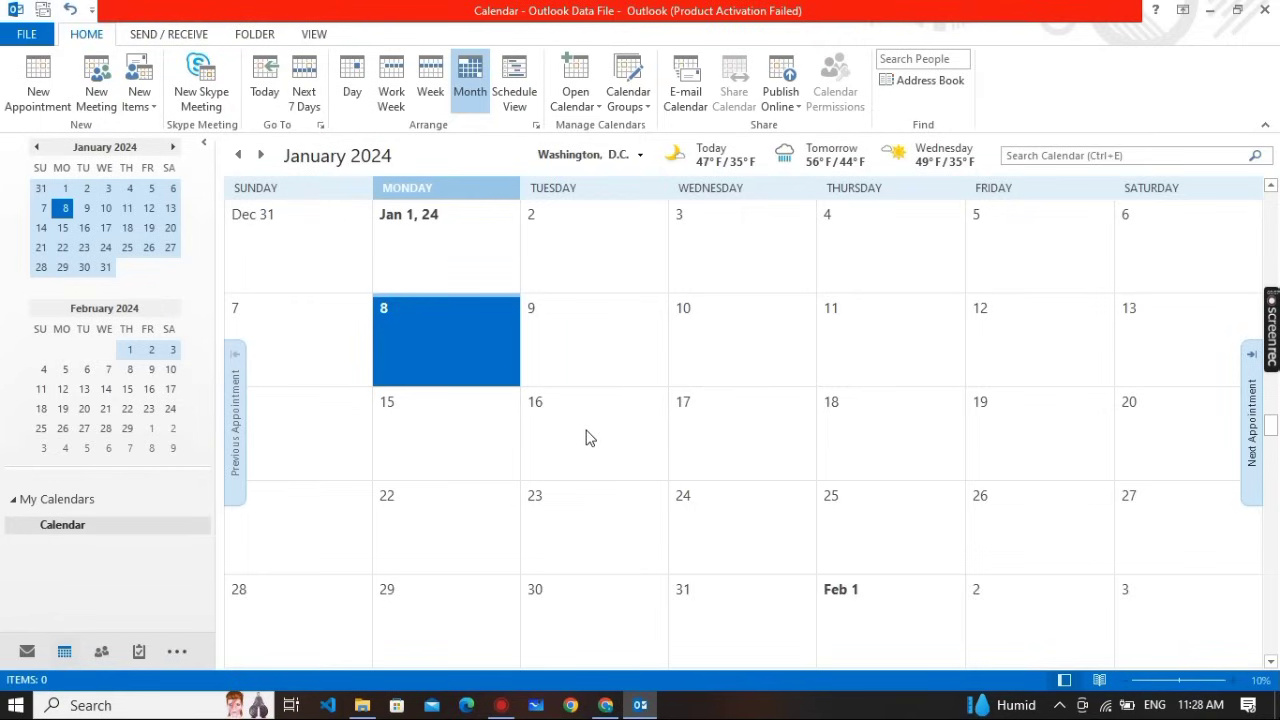
scroll(586, 438, "down", 4)
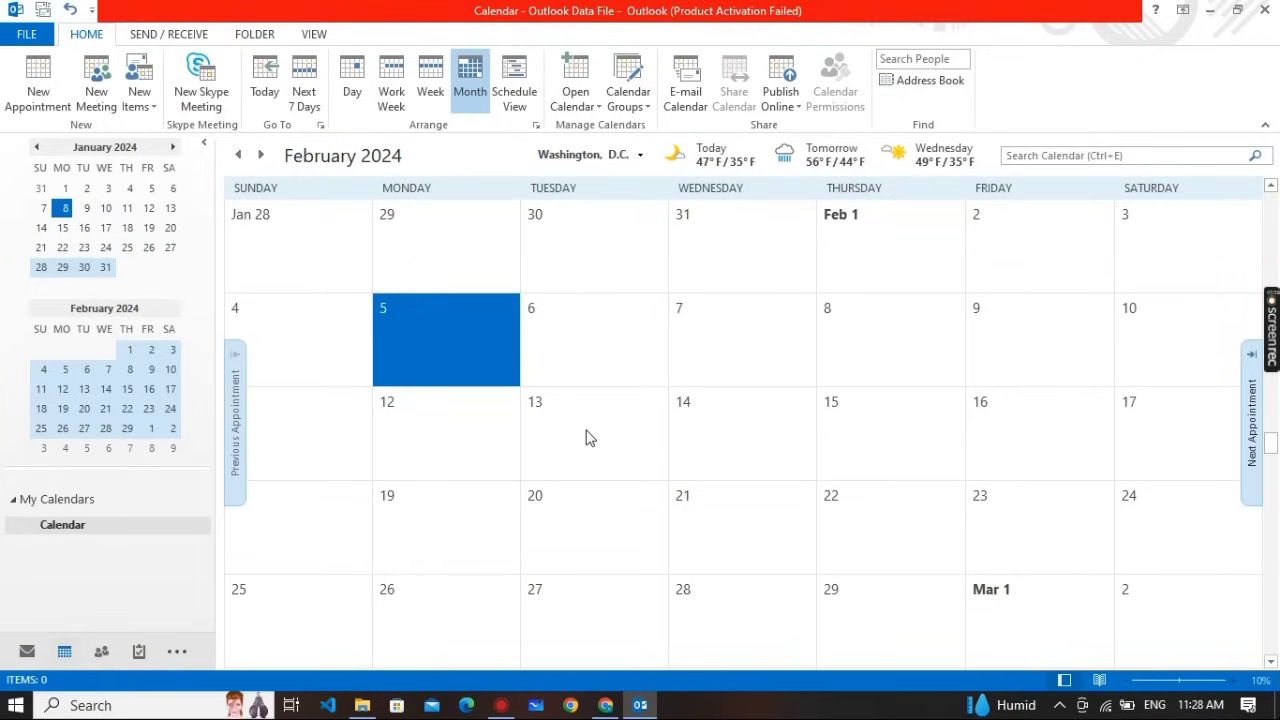
Advance the calendar month by month to July 2024 and select July 1
left_click(261, 155)
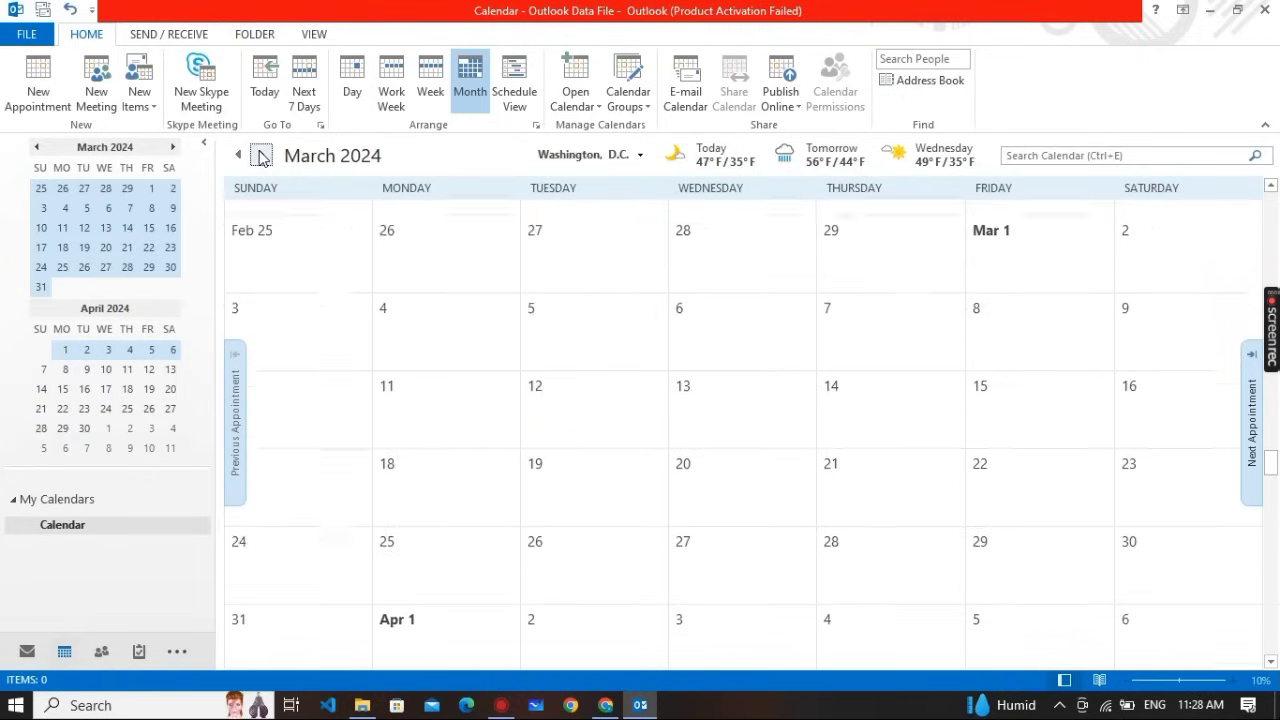
left_click(261, 155)
left_click(261, 155)
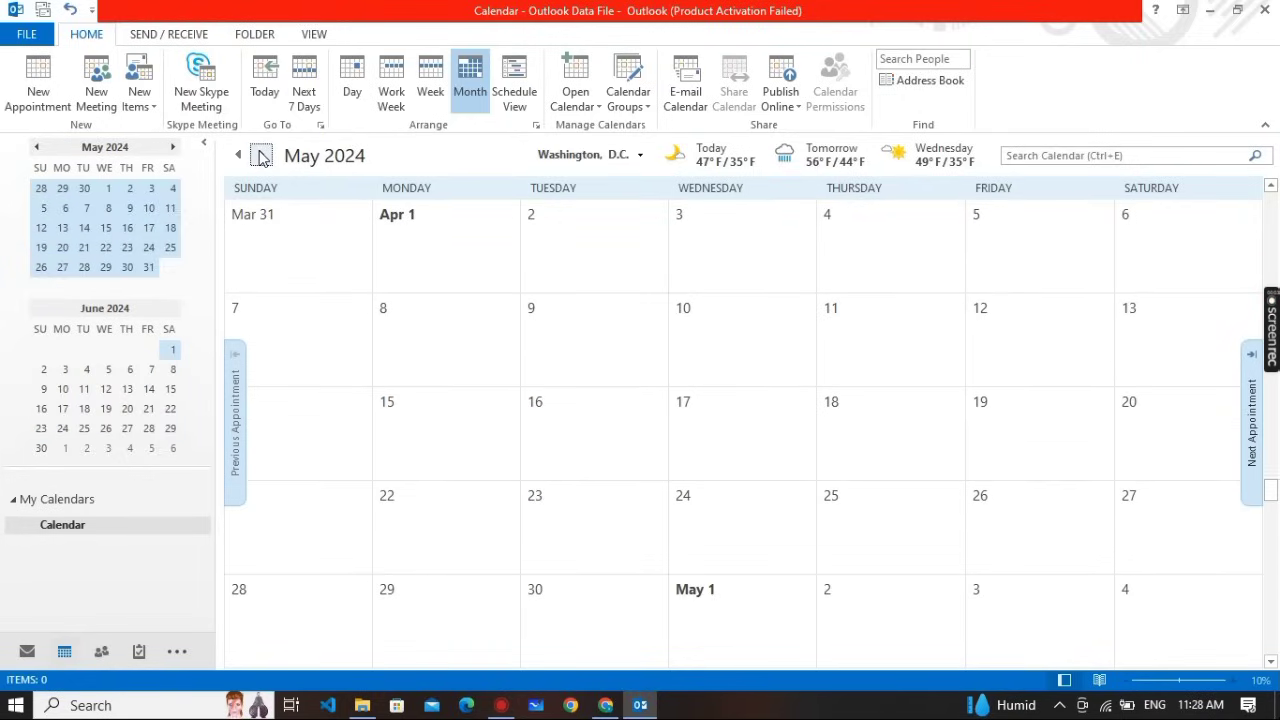
left_click(261, 155)
left_click(261, 155)
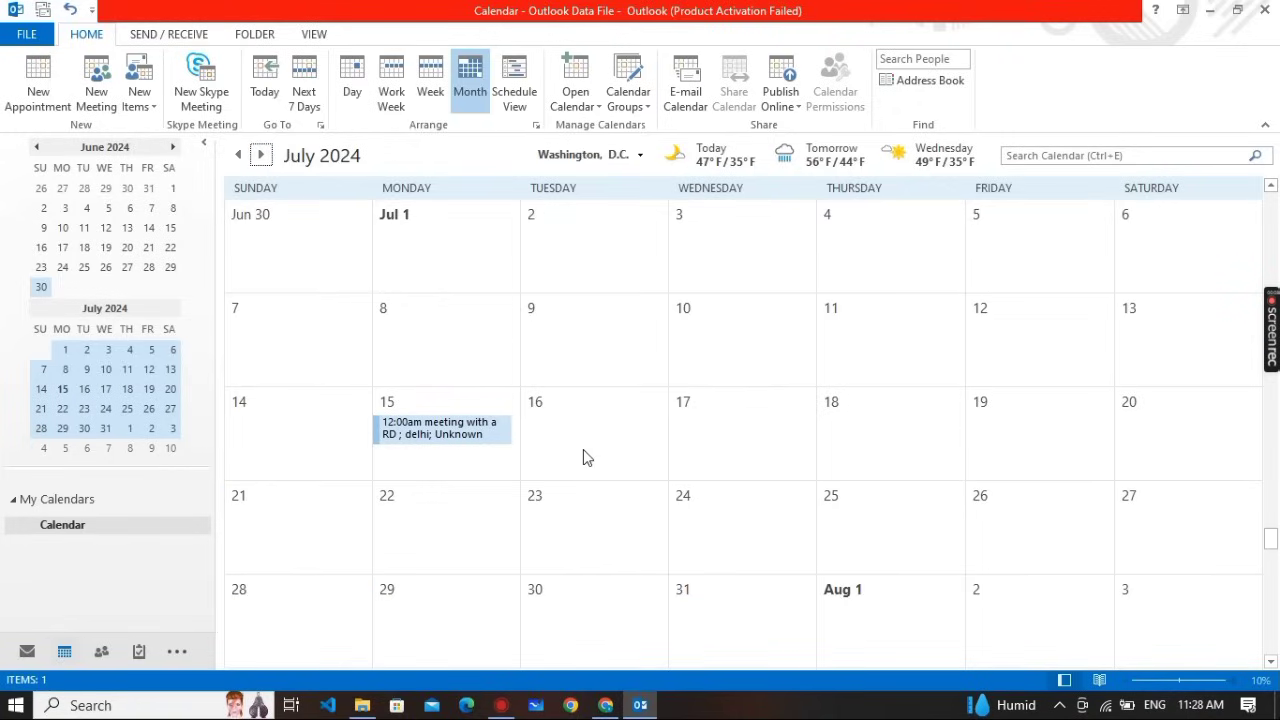
key("alt+Tab")
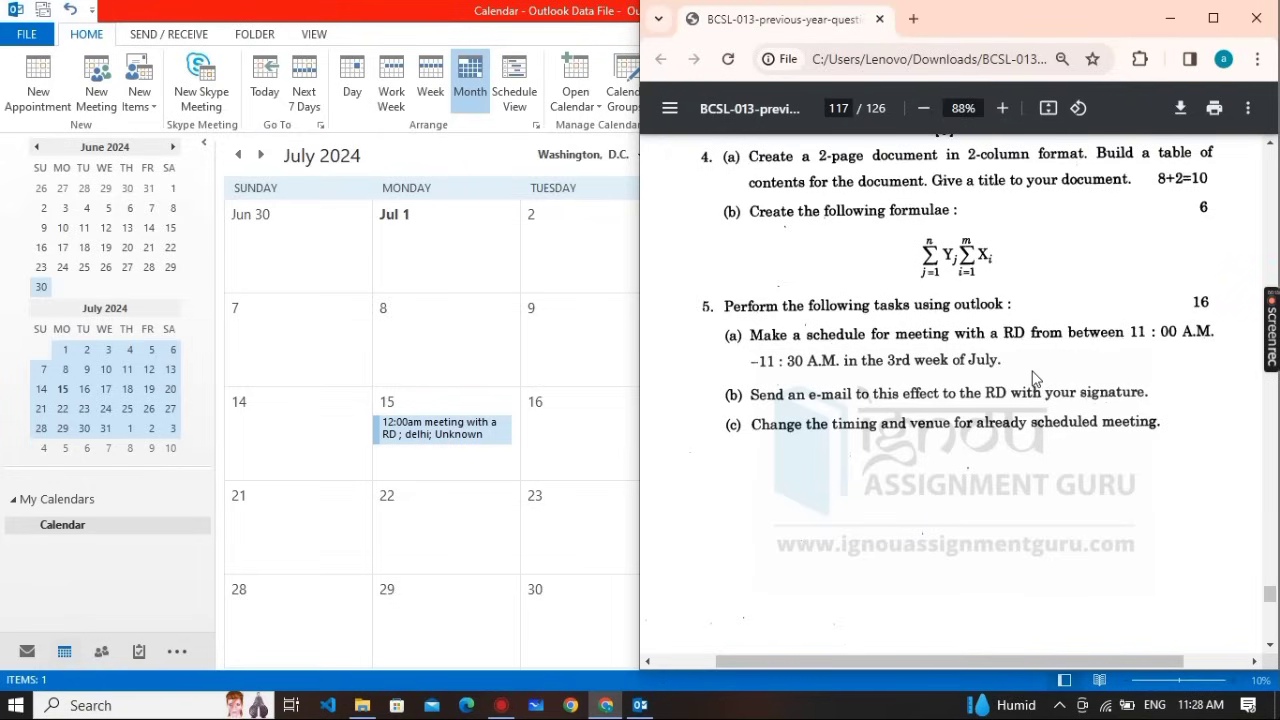
left_click(478, 233)
left_click(478, 233)
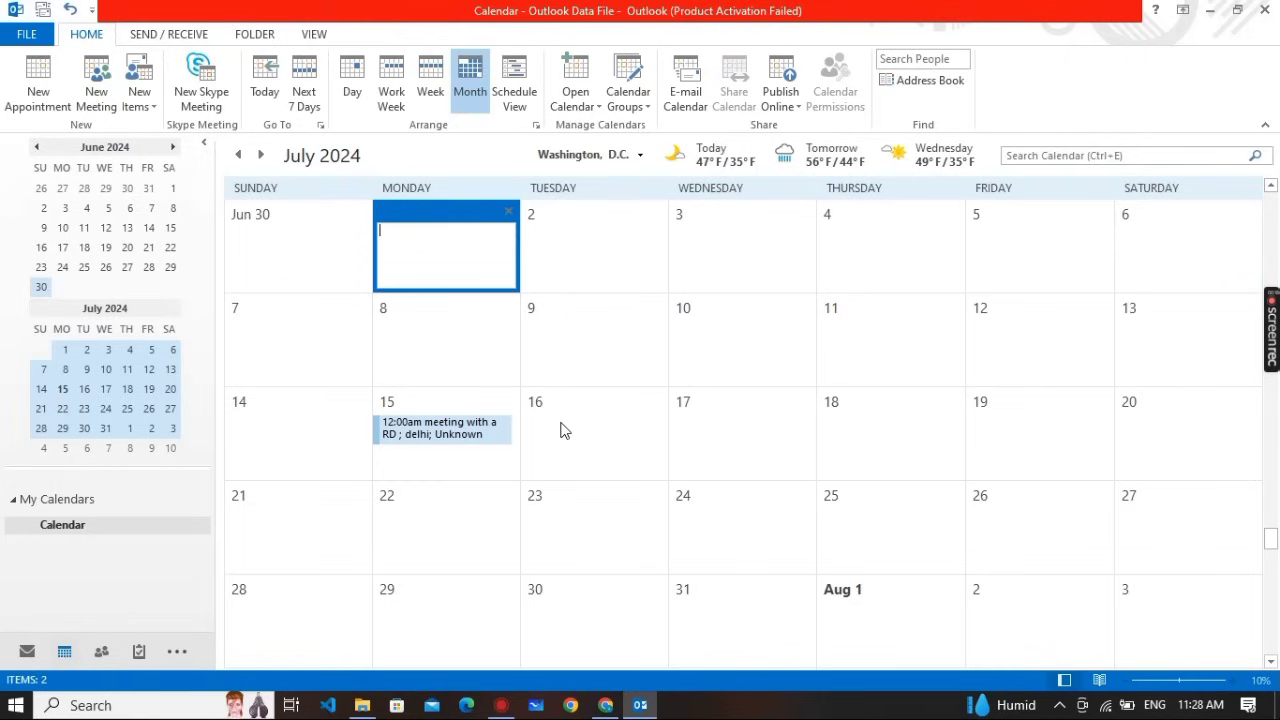
mouse_move(406, 442)
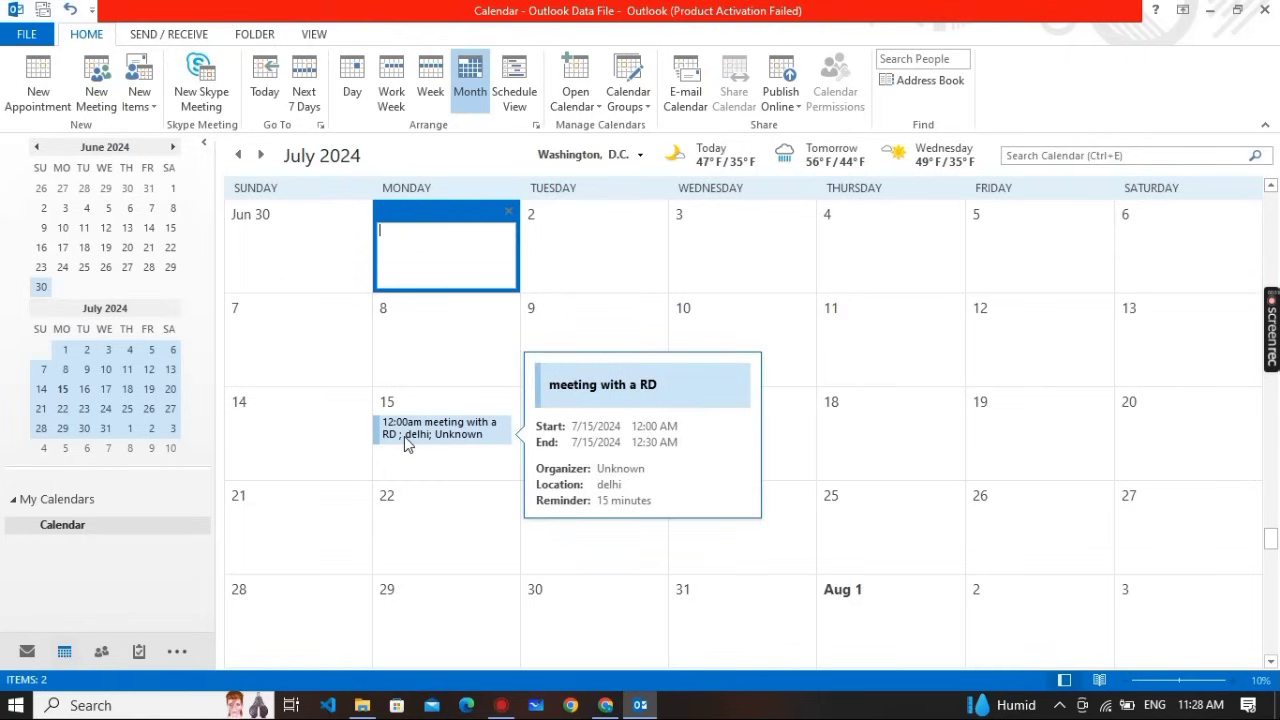
left_click(764, 453)
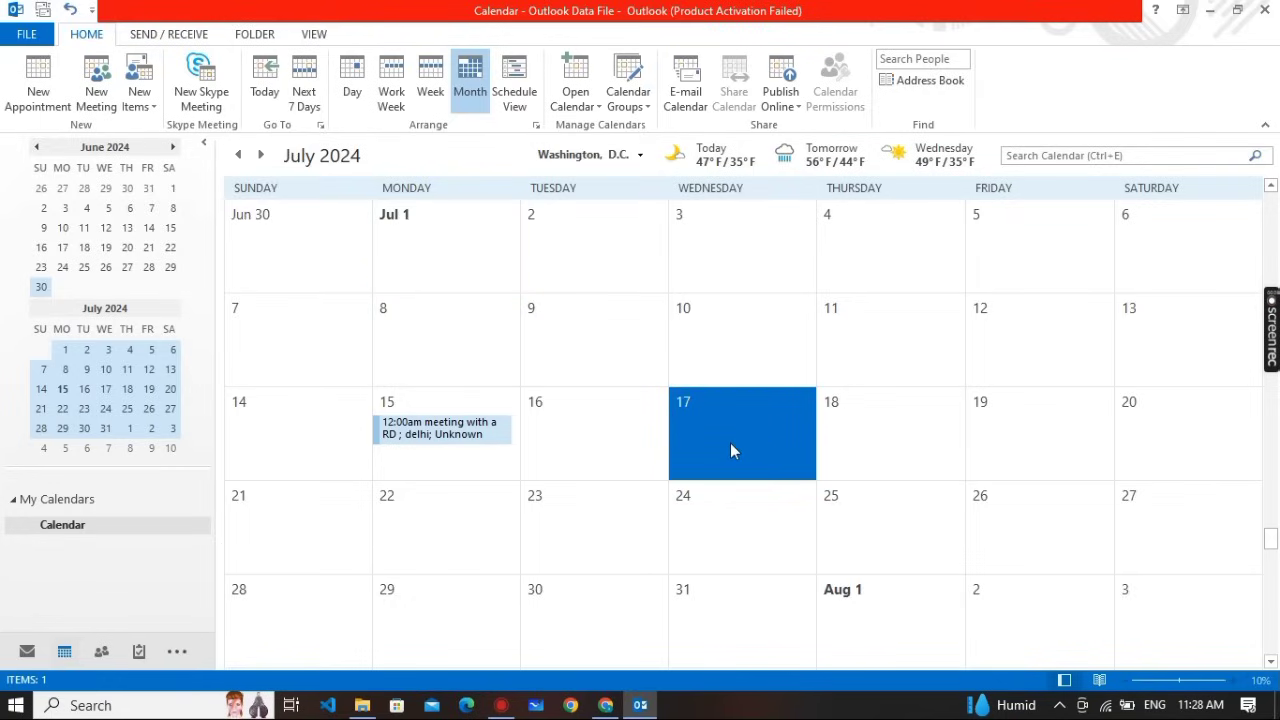
key("alt+Tab")
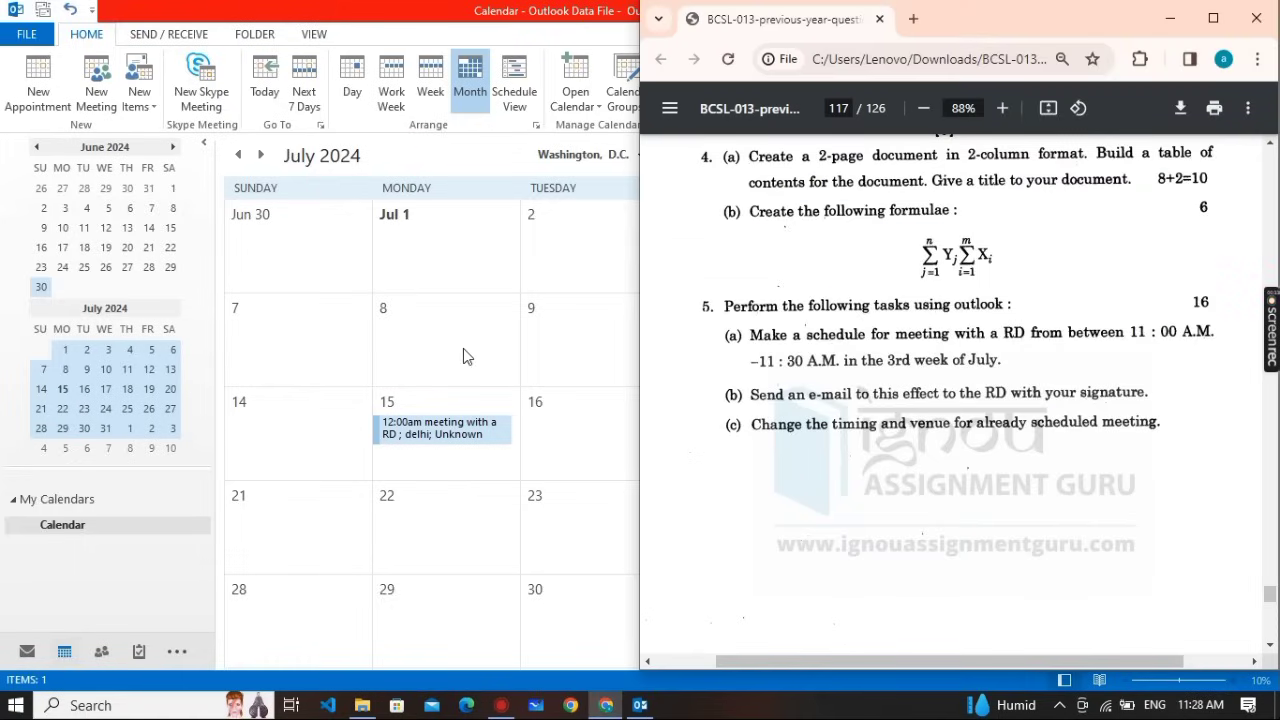
left_click(543, 377)
left_click(715, 430)
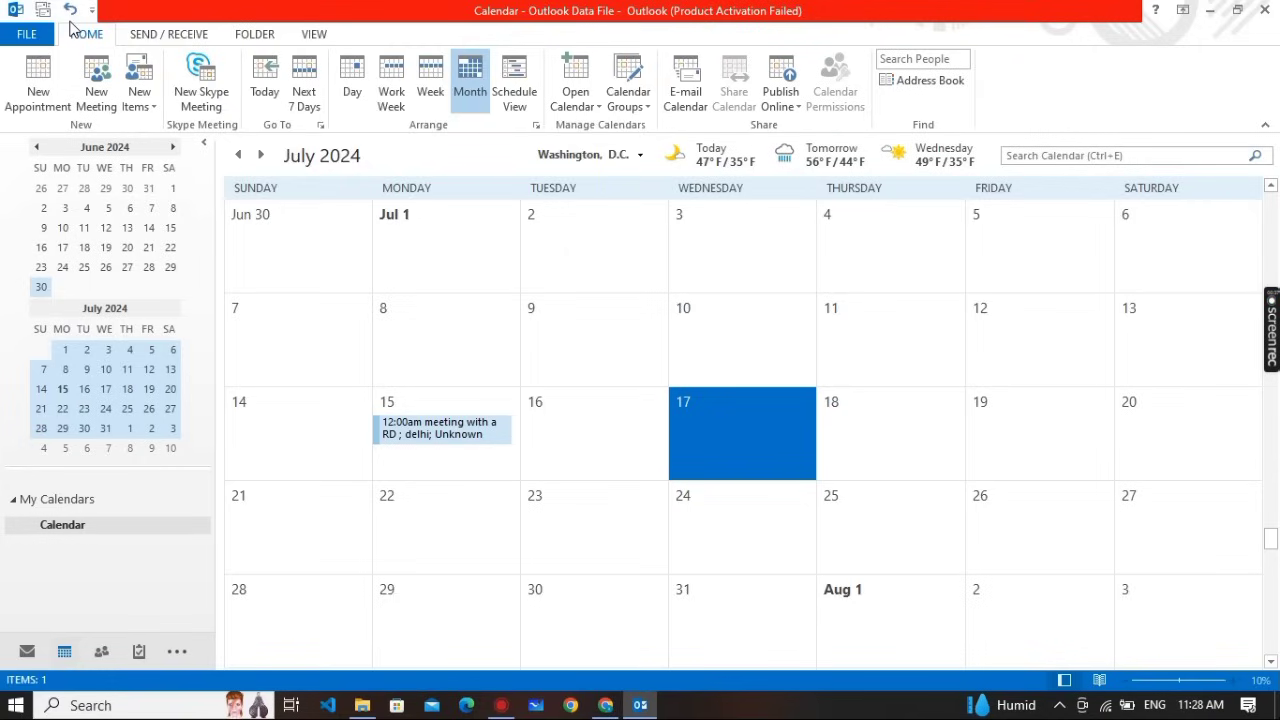
Create a meeting for 17 July, 8:00 AM, with subject 'rd meeting' and location 'delhi'
left_click(78, 104)
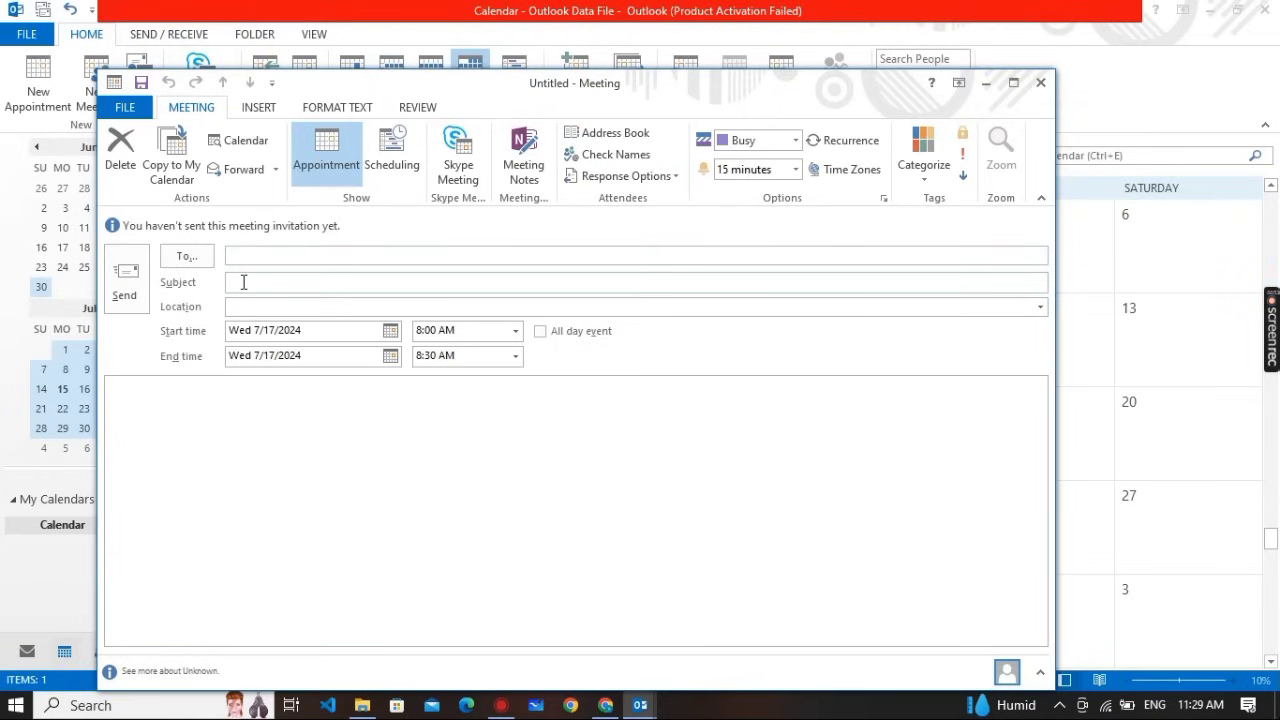
key("alt+Tab")
key("alt+Tab")
key("Tab")
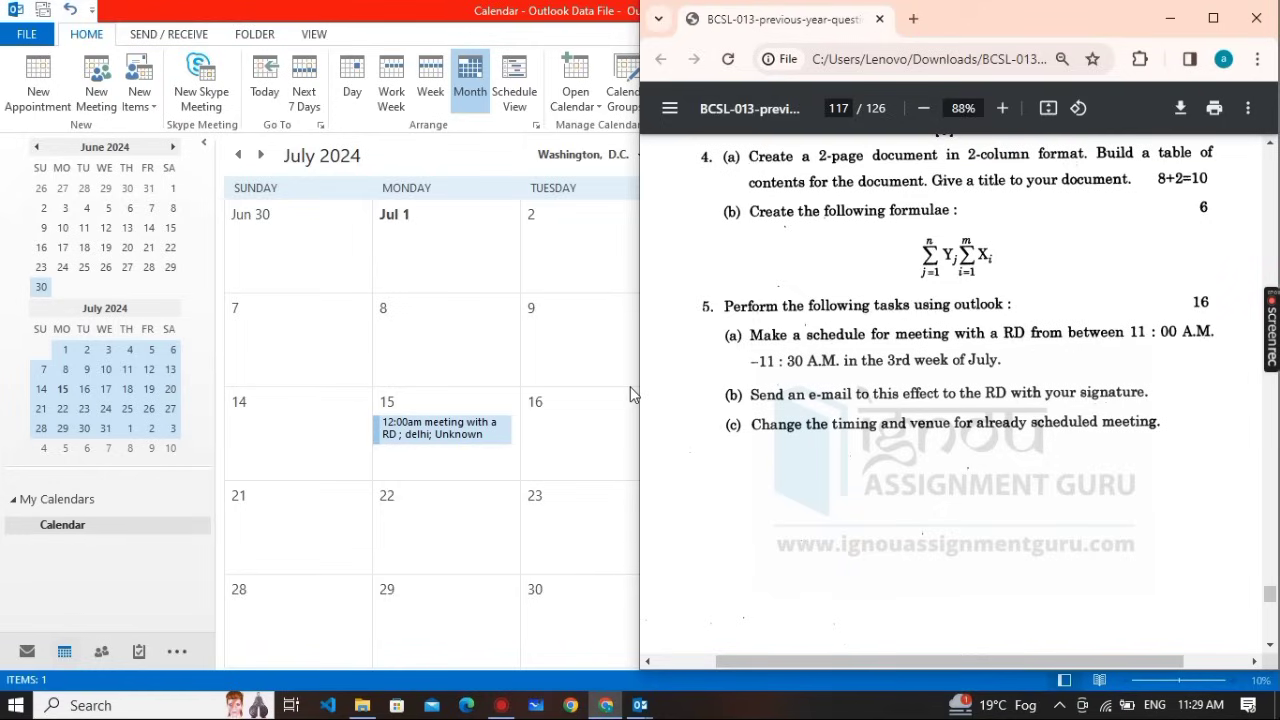
left_click(613, 410)
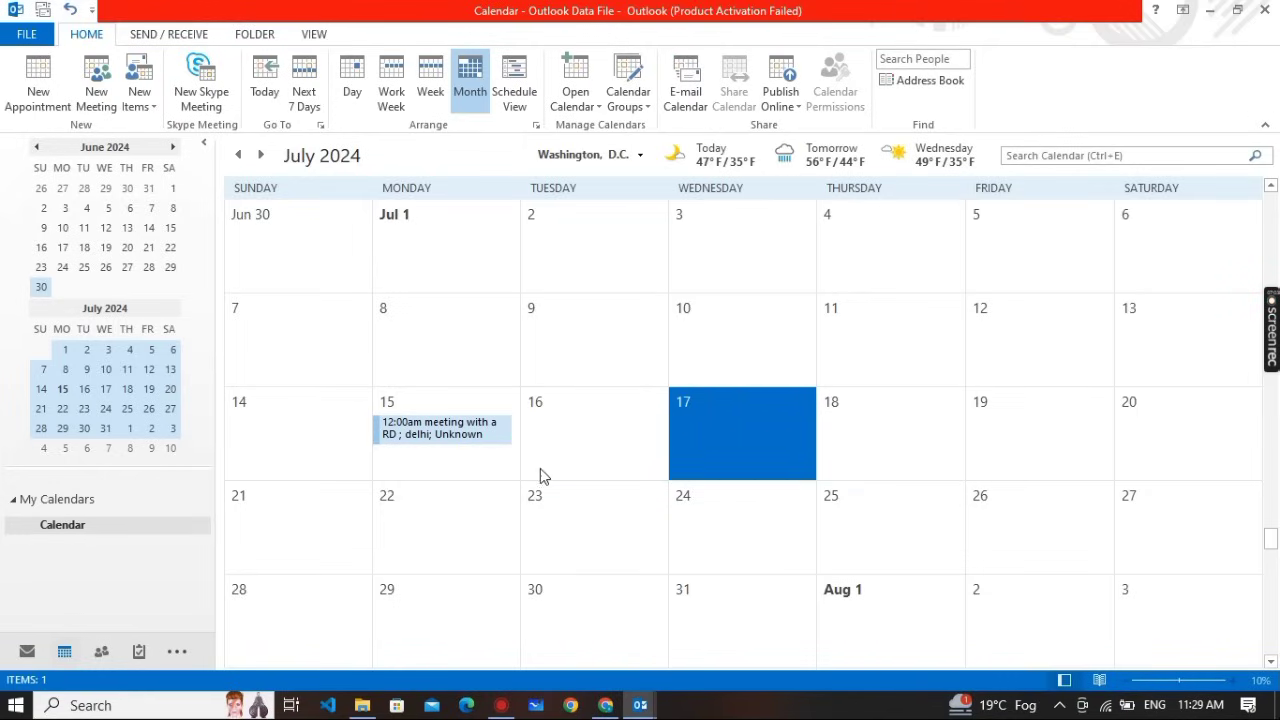
key("alt+Tab")
key("alt+Tab")
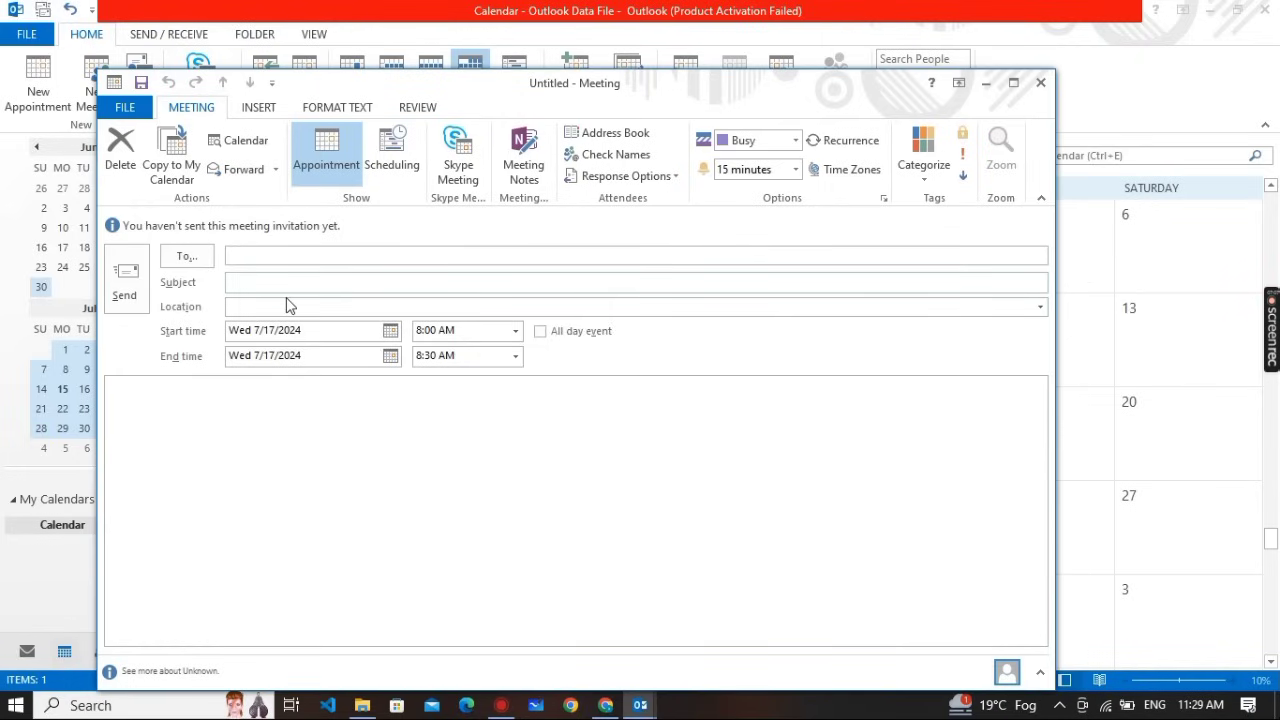
type("rd meeting")
left_click(244, 306)
type("delhi")
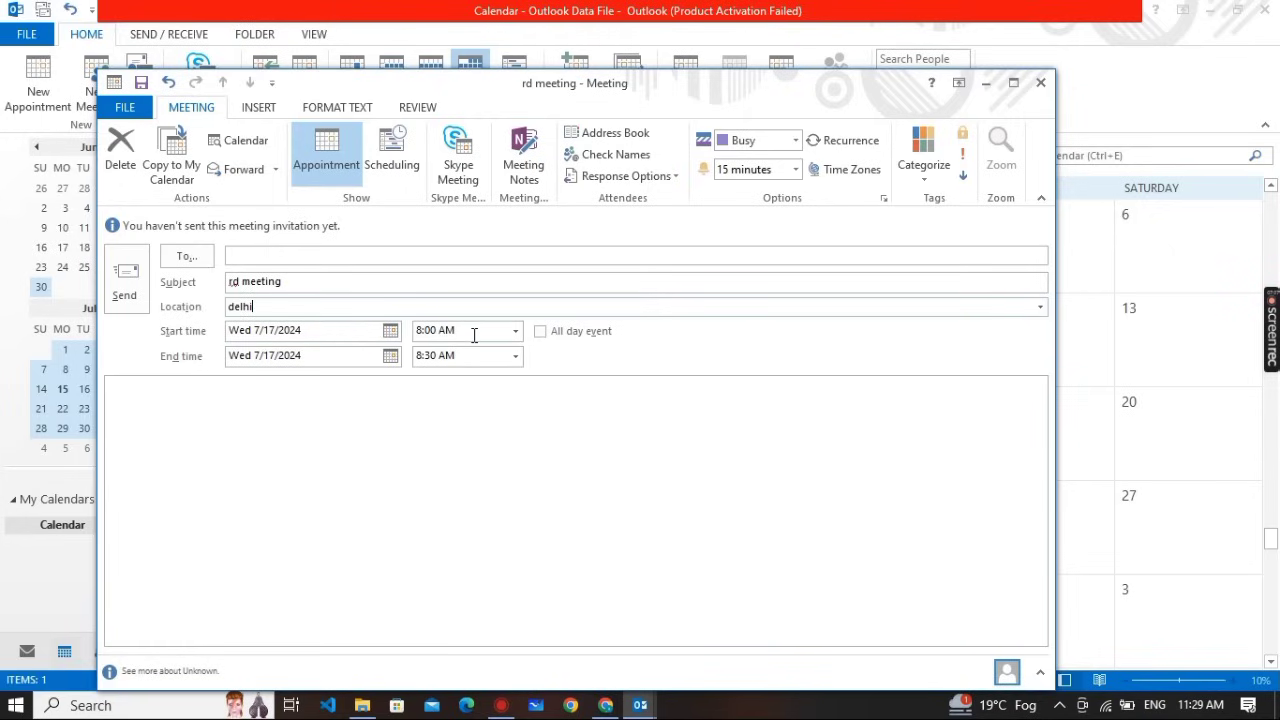
Change the meeting's end time to 9:00 AM
left_click_drag(275, 331, 262, 331)
left_click(264, 333)
left_click(440, 355)
key("BackSpace")
key("BackSpace")
key("BackSpace")
key("BackSpace")
key("BackSpace")
type("9")
type("00")
Add the invitee's e-mail address in the To field and save the meeting
left_click(267, 256)
key("BackSpace")
key("BackSpace")
key("BackSpace")
key("BackSpace")
left_click(506, 448)
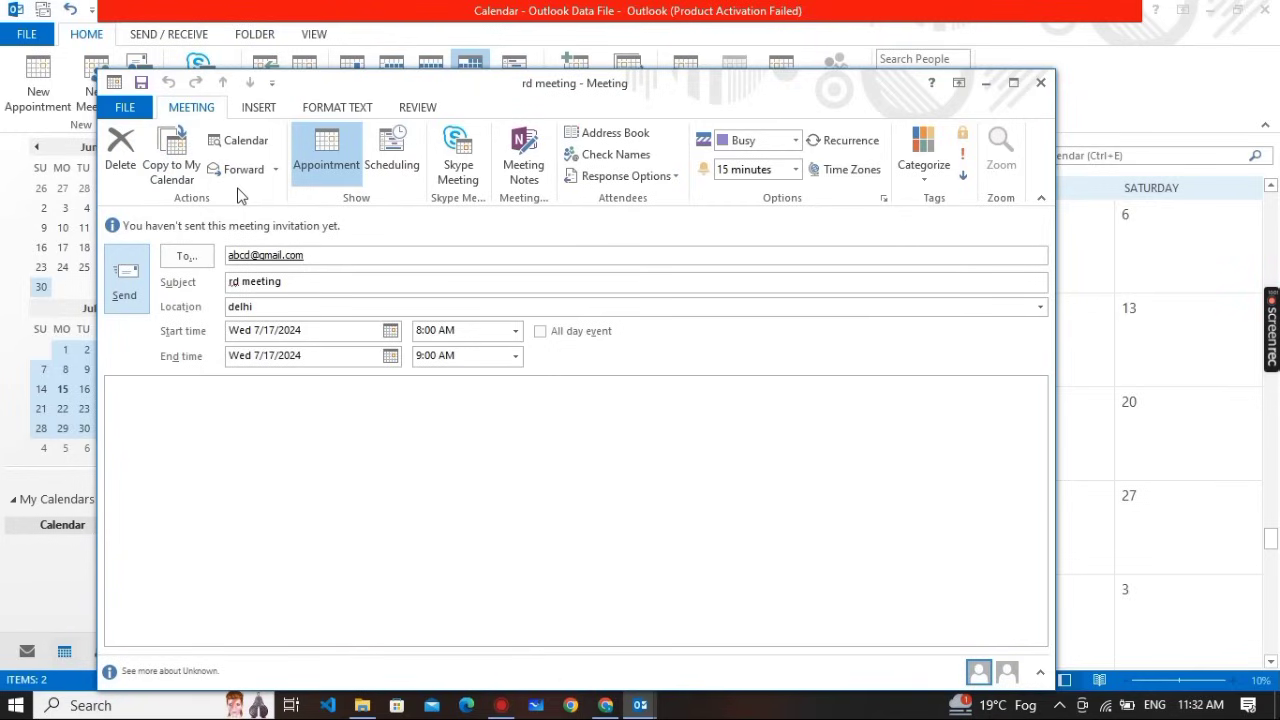
left_click(147, 88)
Close the meeting form, then open and close the empty Reminders Window from View
left_click(1041, 83)
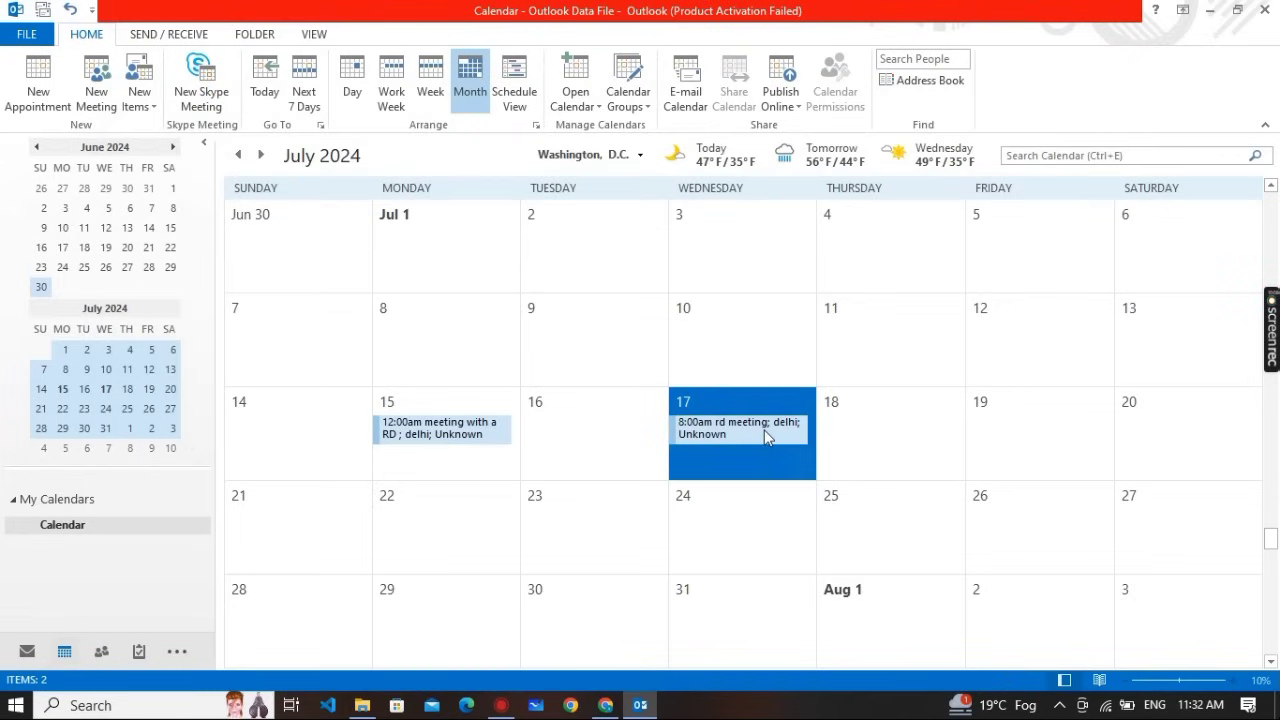
mouse_move(765, 432)
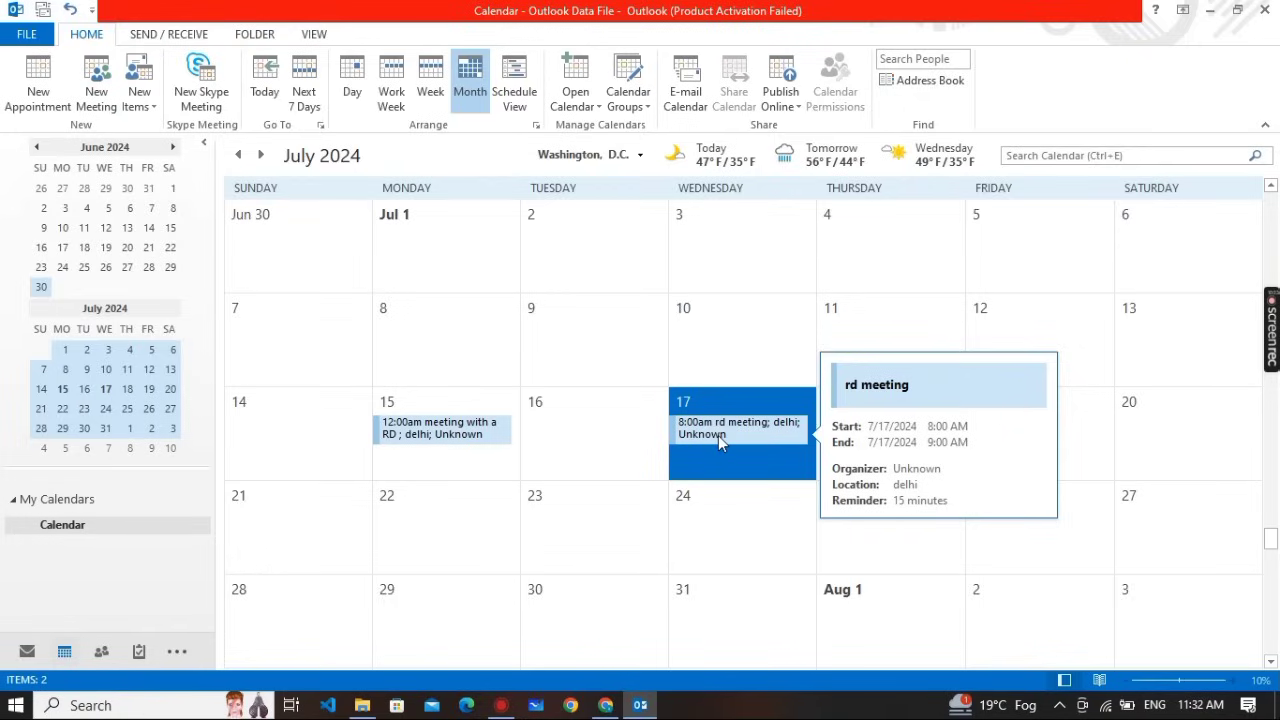
left_click(314, 35)
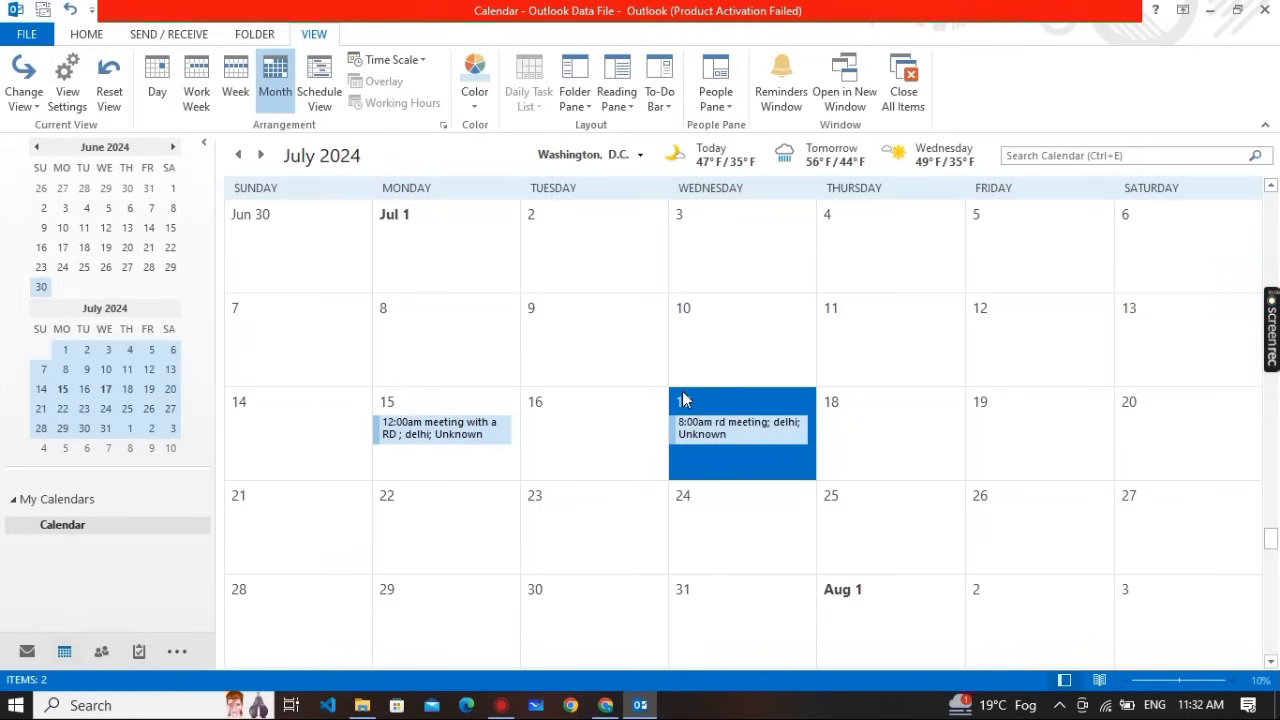
left_click(781, 95)
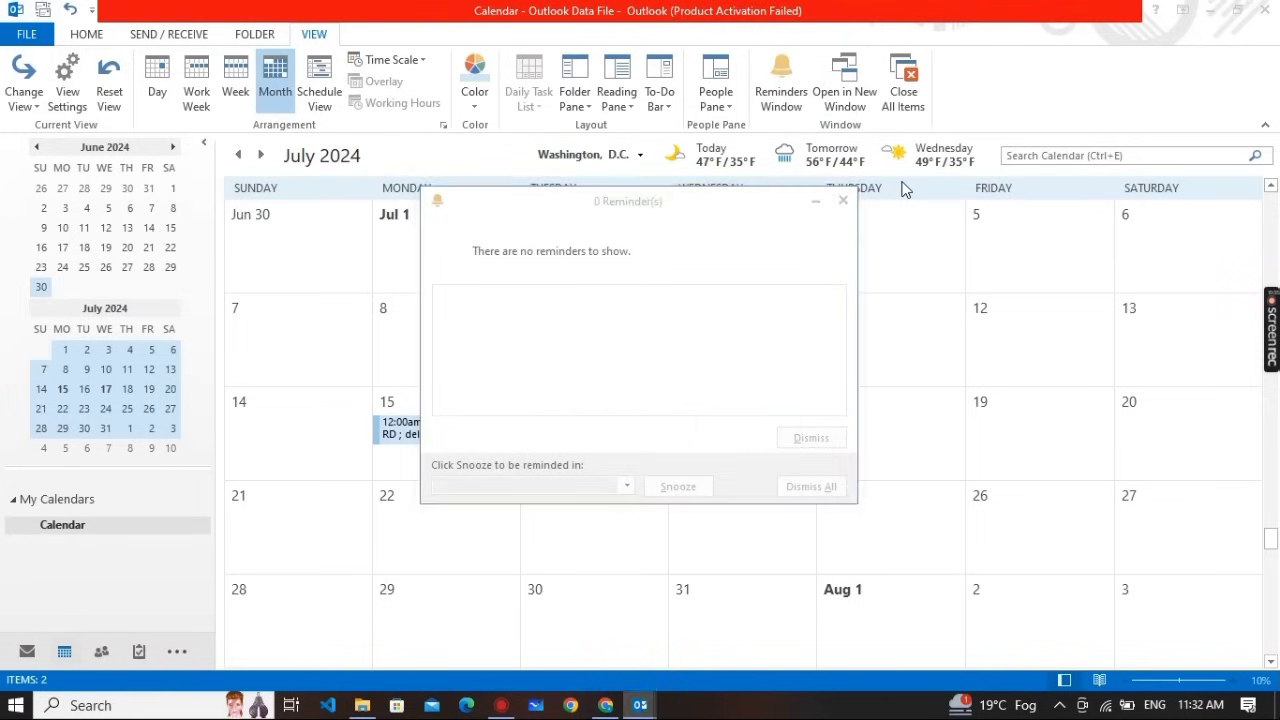
left_click(843, 200)
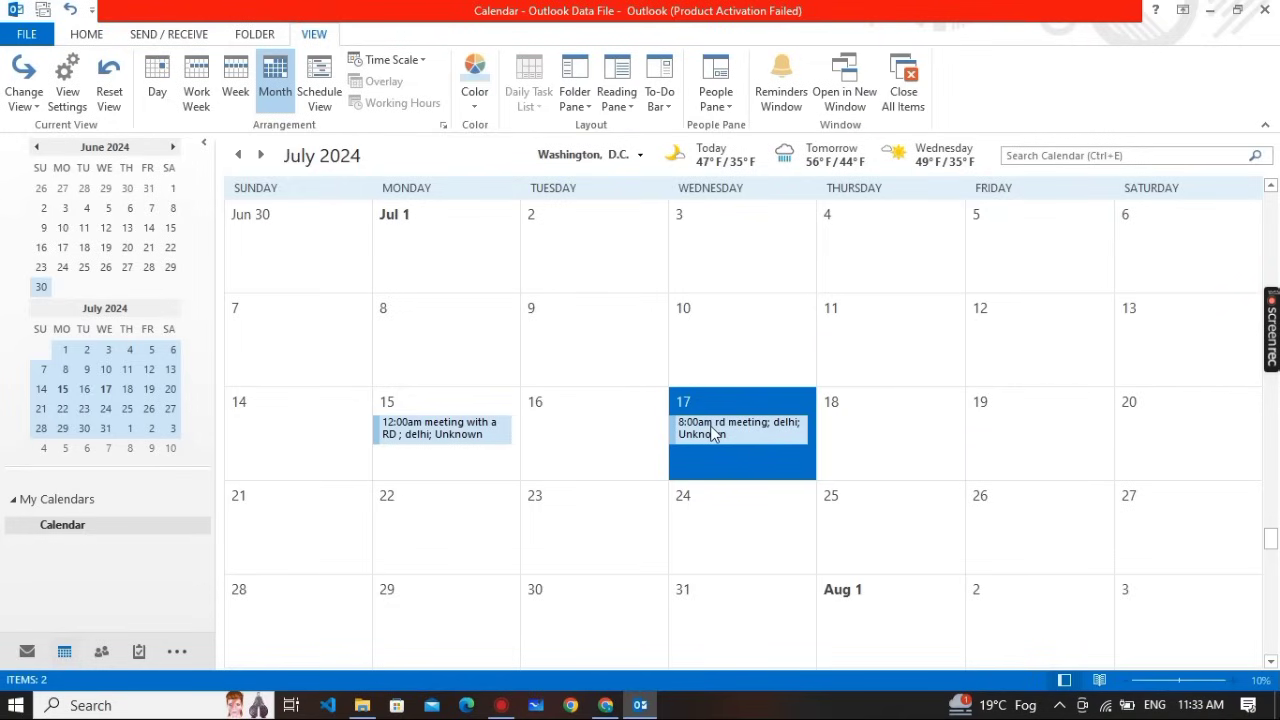
Check the July 17 rd meeting, 8:00–9:00 AM in delhi, against the question paper
mouse_move(713, 432)
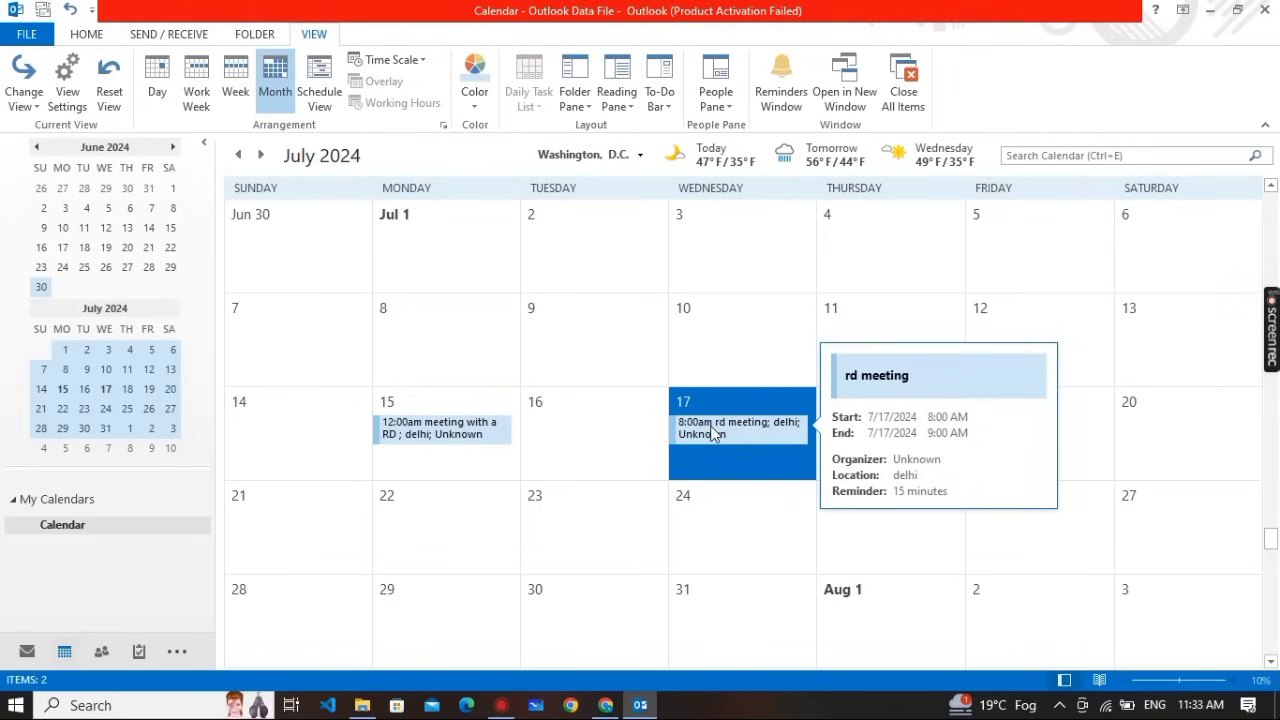
key("alt+Tab")
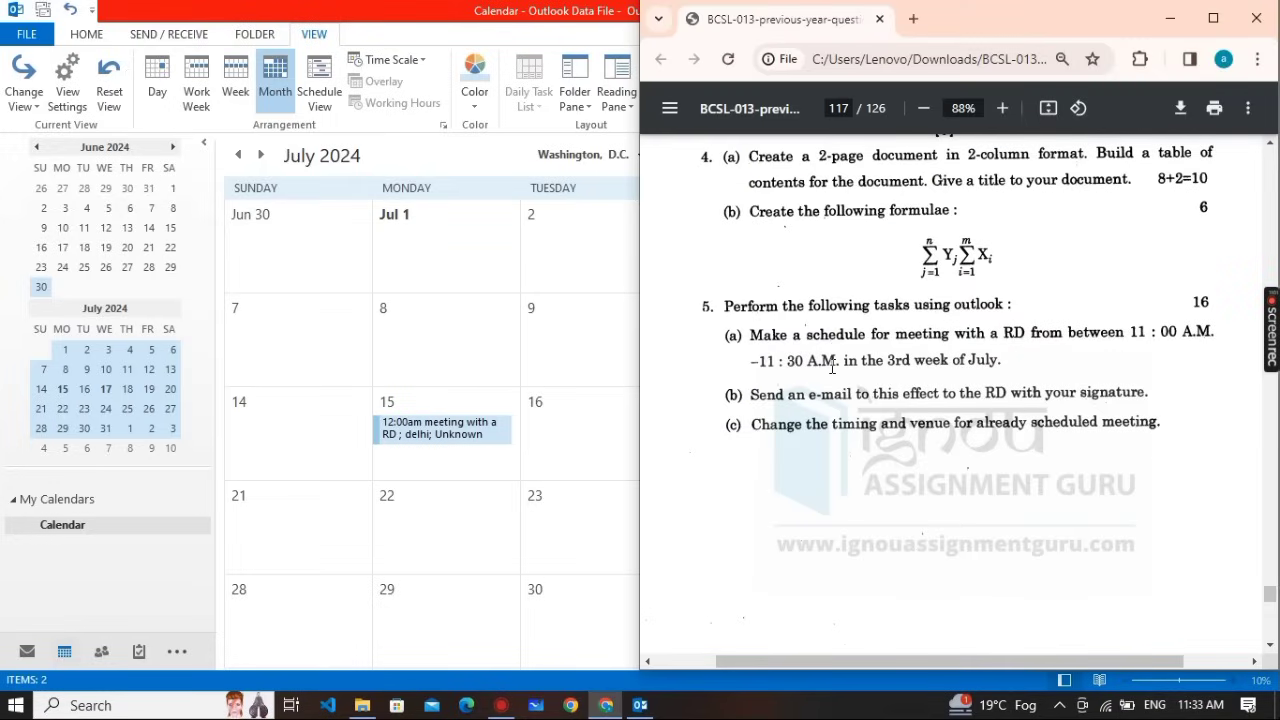
key("alt+Tab")
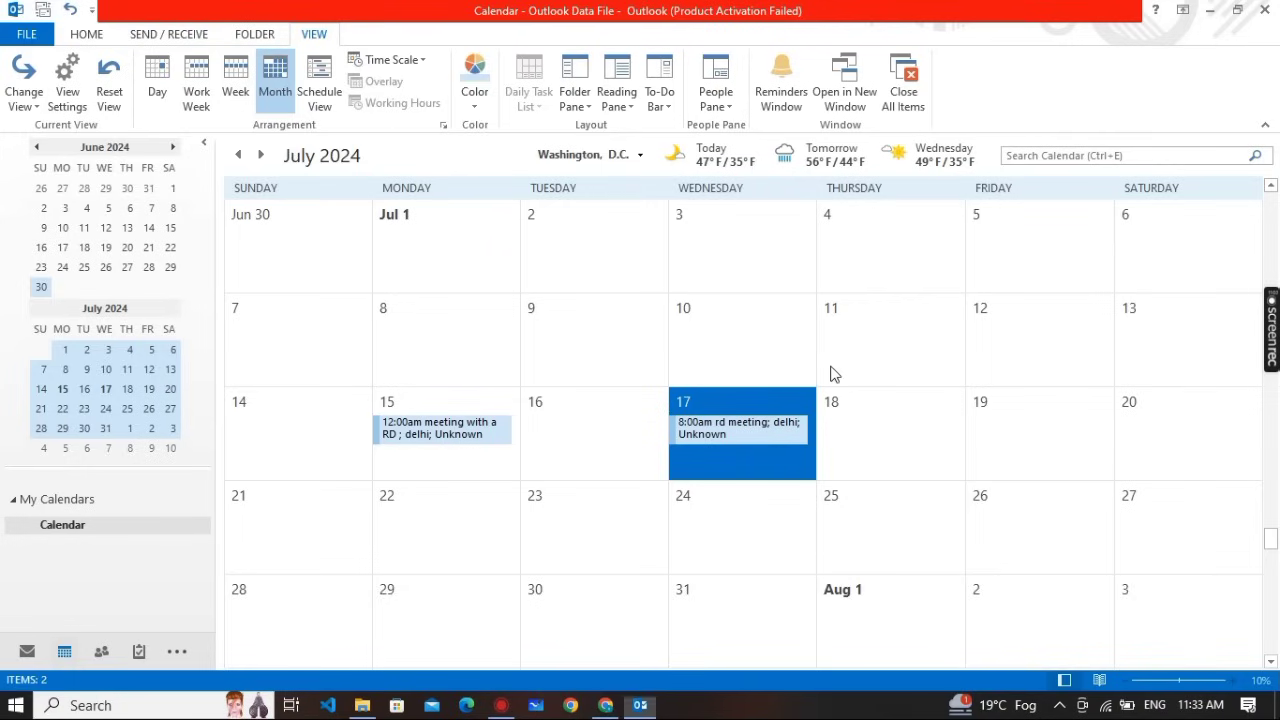
Reopen the rd meeting and change its time to 11:00–11:30 AM
double_click(712, 430)
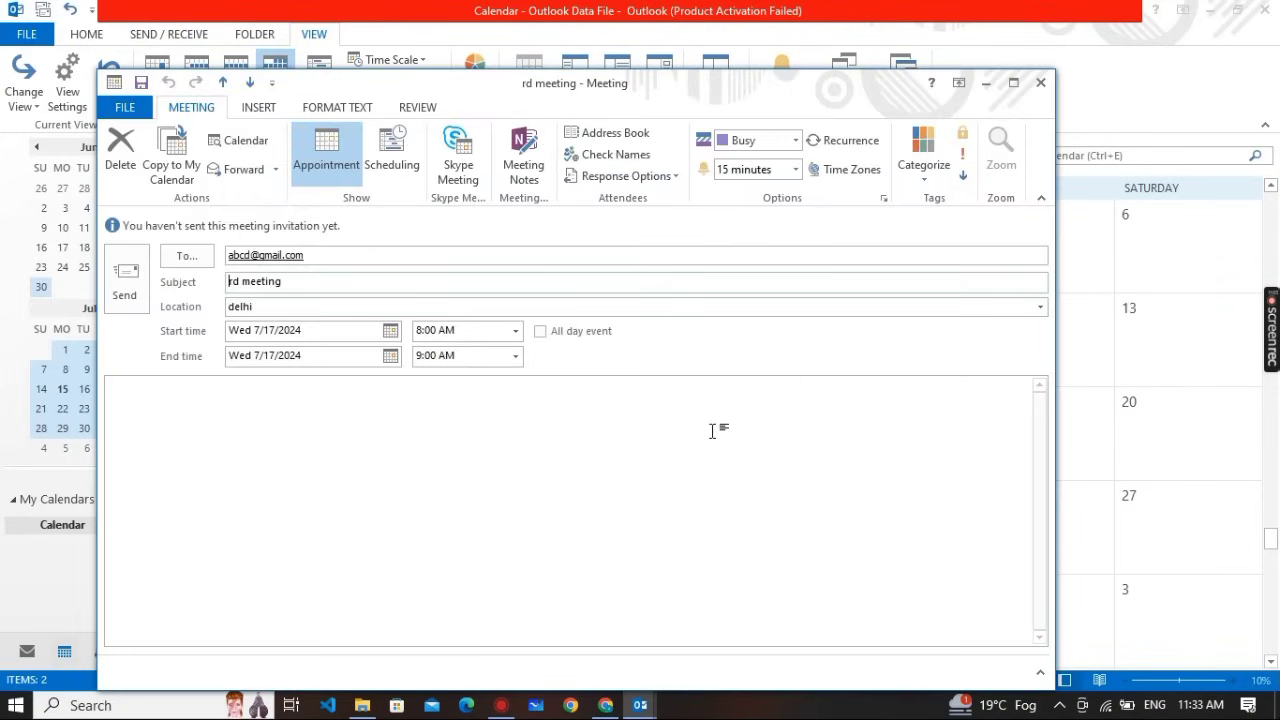
left_click(1041, 82)
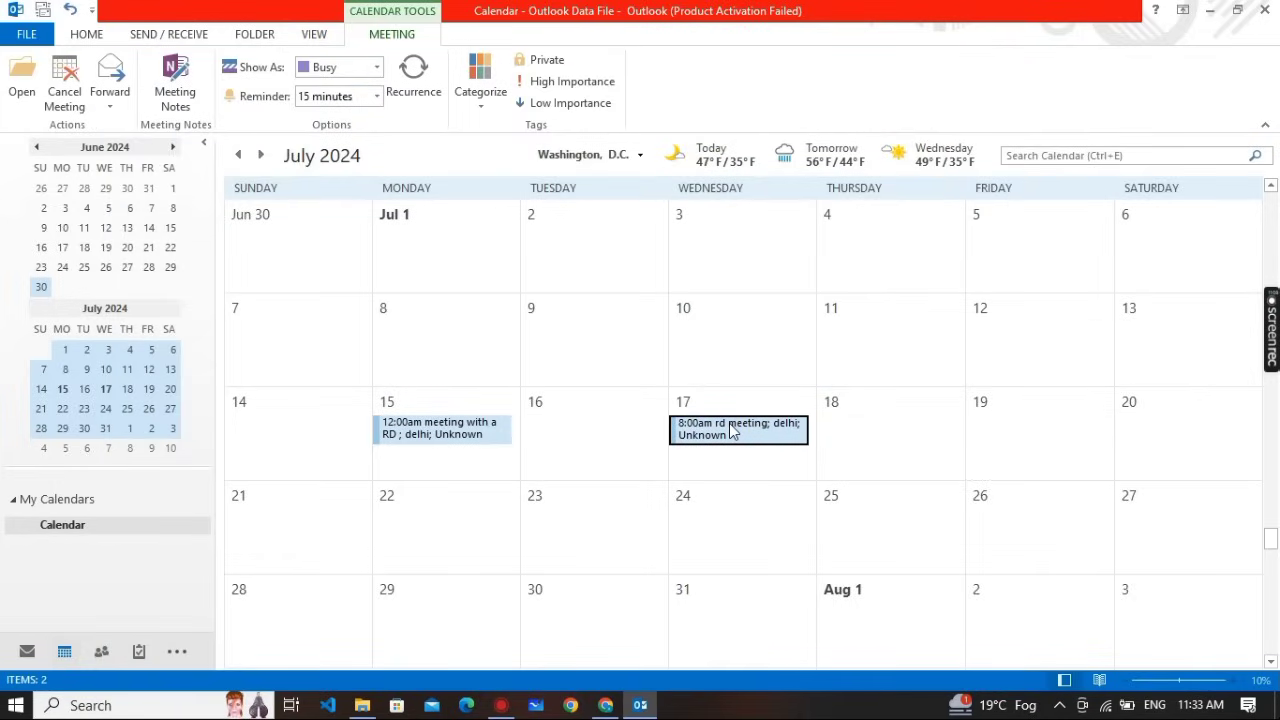
double_click(733, 430)
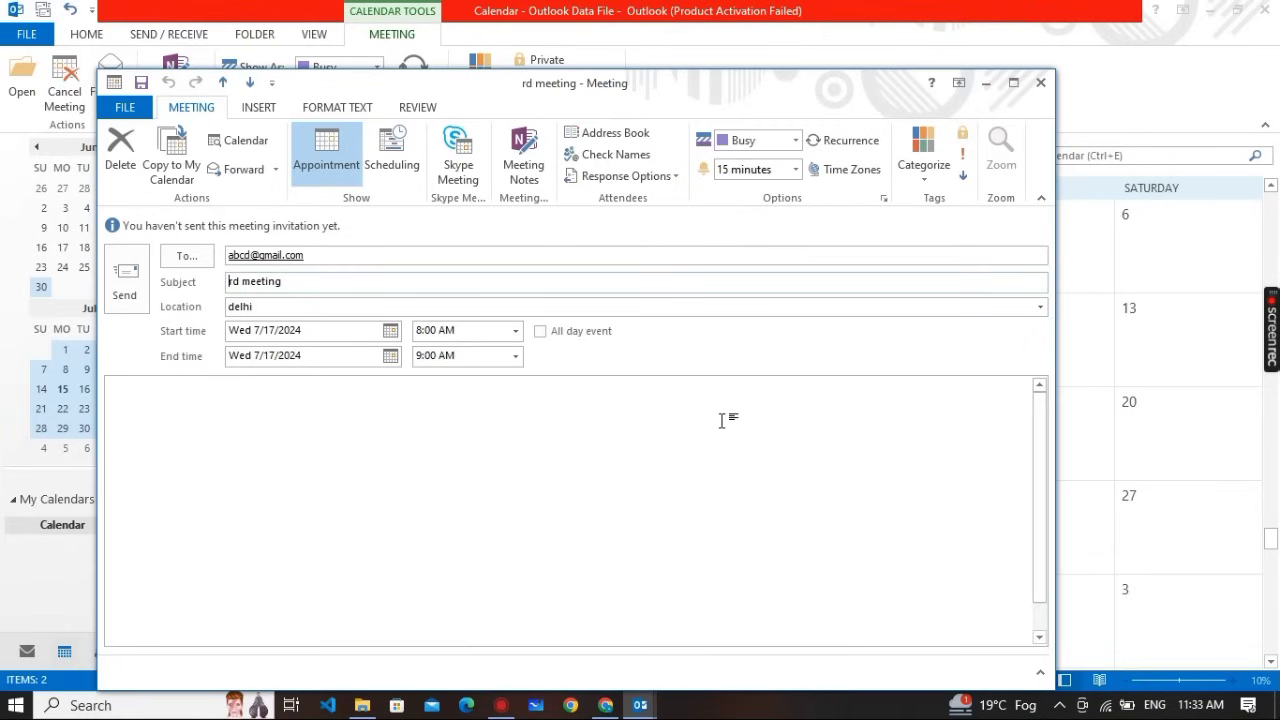
left_click(424, 330)
key("BackSpace")
type("11")
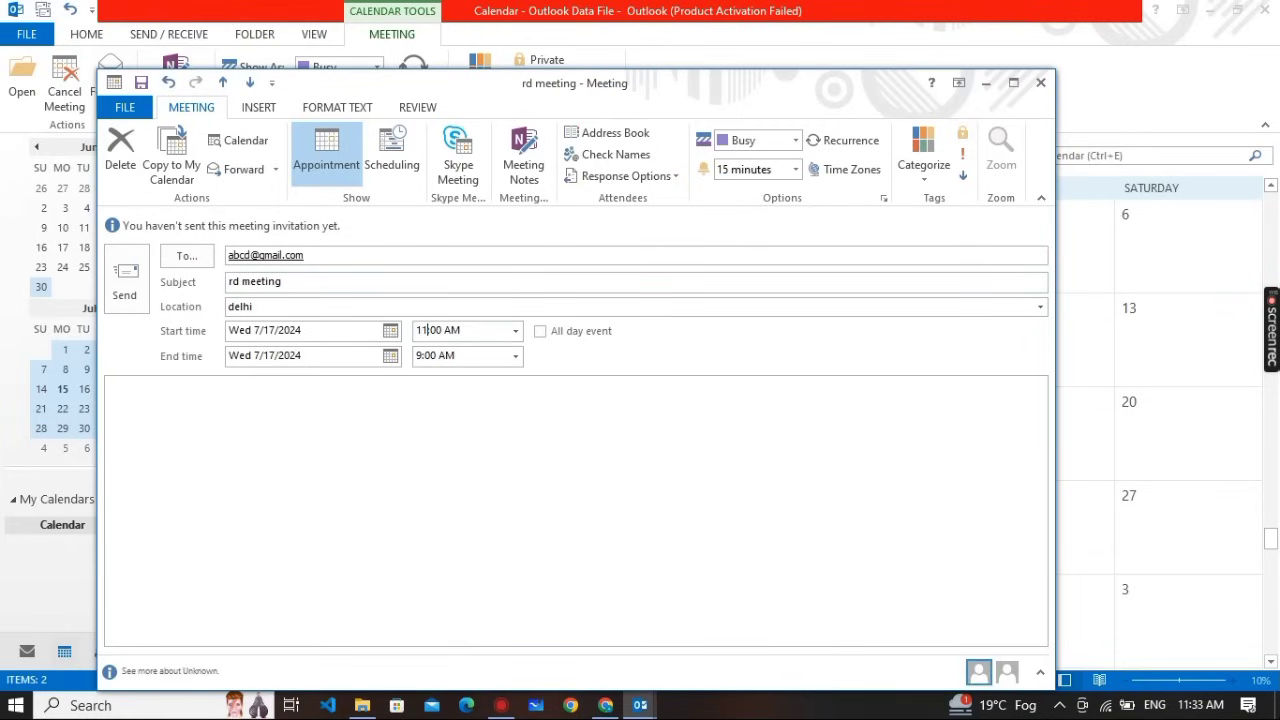
left_click(433, 356)
key("BackSpace")
type("11:30")
key("Tab")
Save the meeting with a 30-minute reminder and close it
left_click(145, 85)
left_click(796, 170)
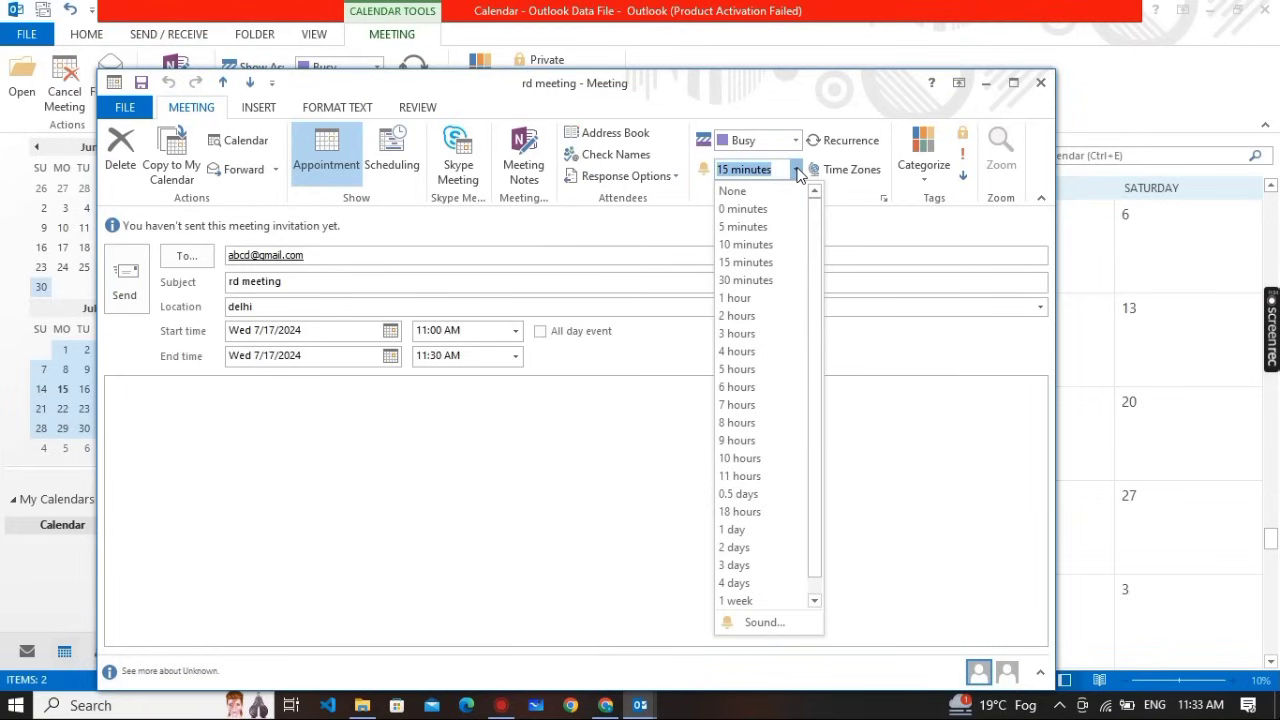
left_click(741, 282)
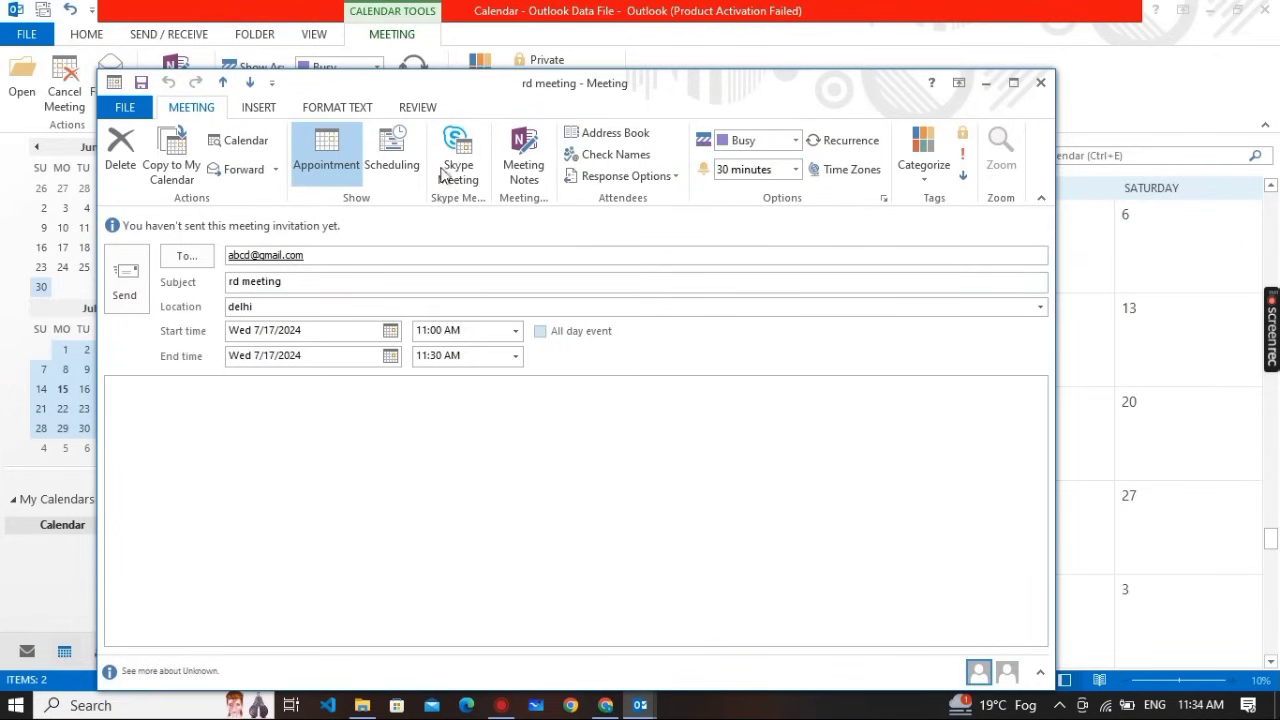
left_click(1036, 85)
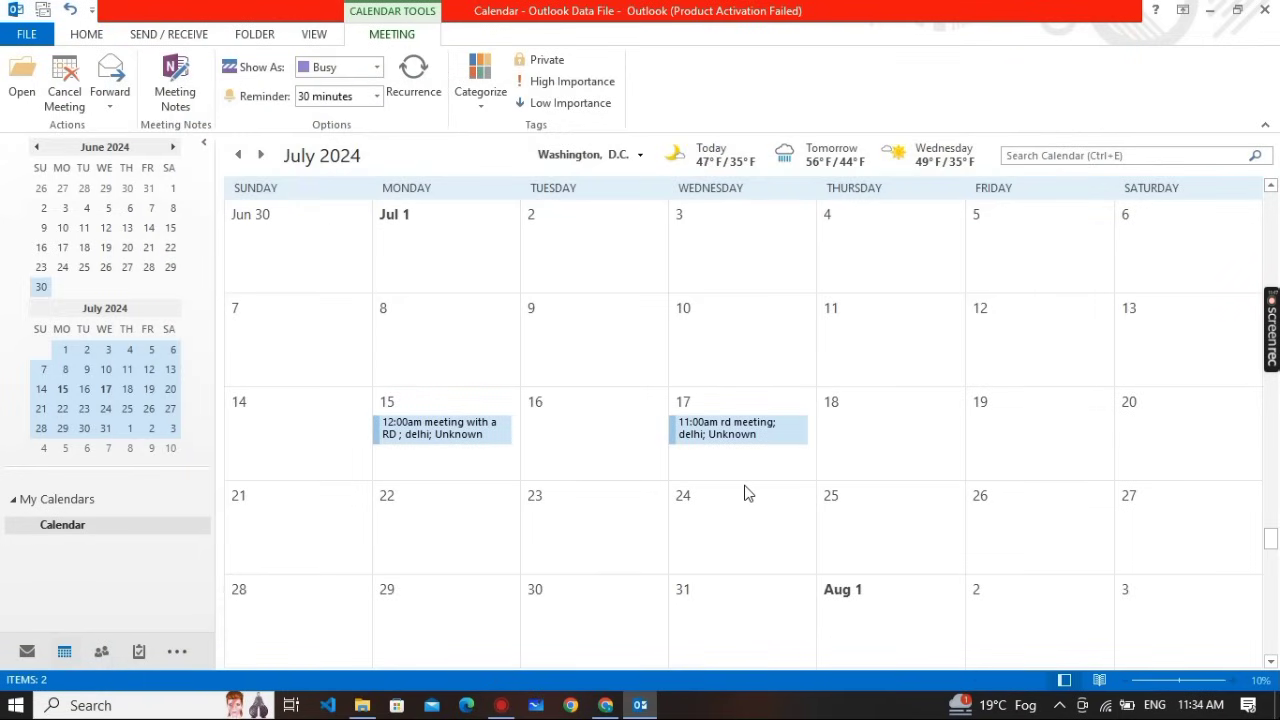
Glance at the assignment PDF, return to Outlook, and switch from the calendar to Mail
key("alt+Tab")
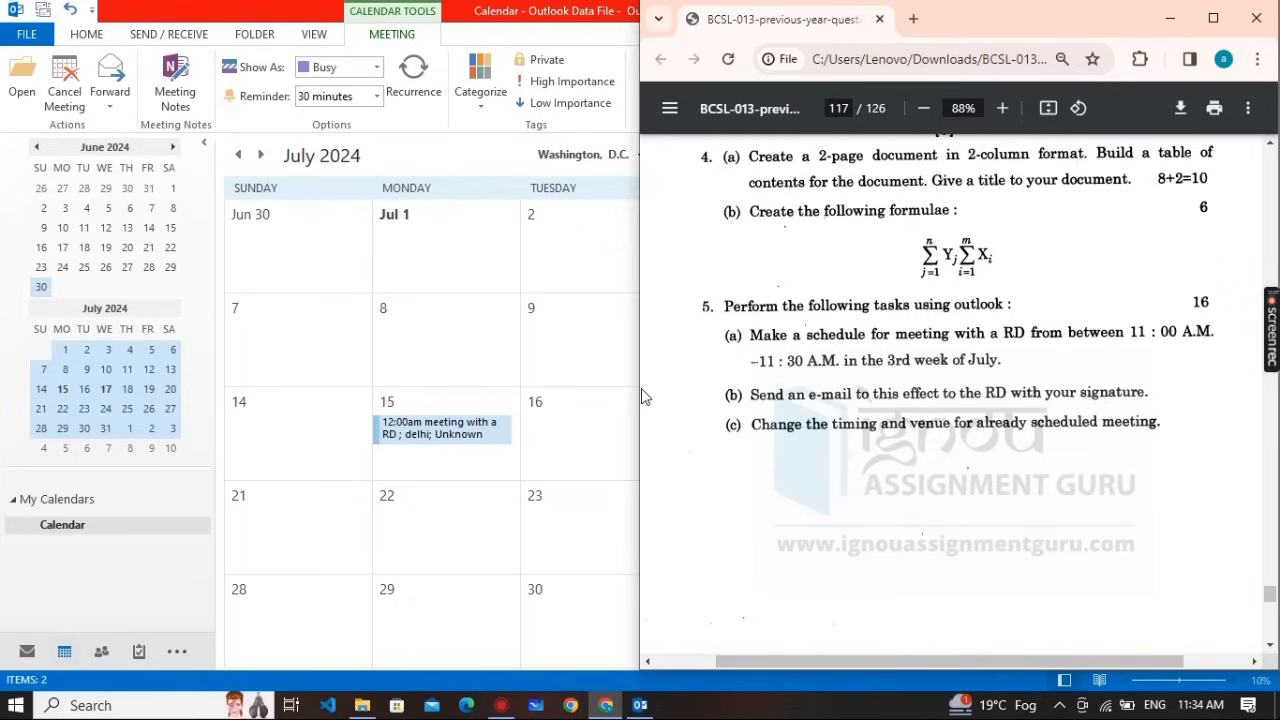
left_click(570, 385)
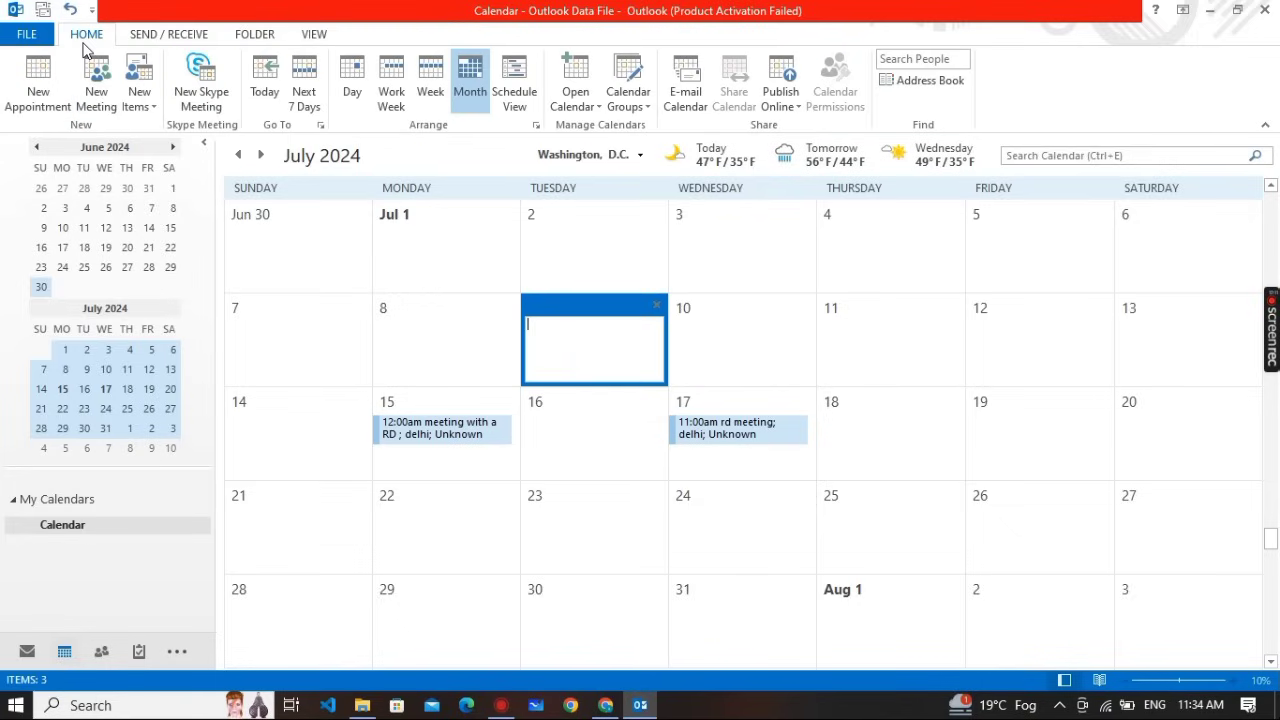
left_click(710, 407)
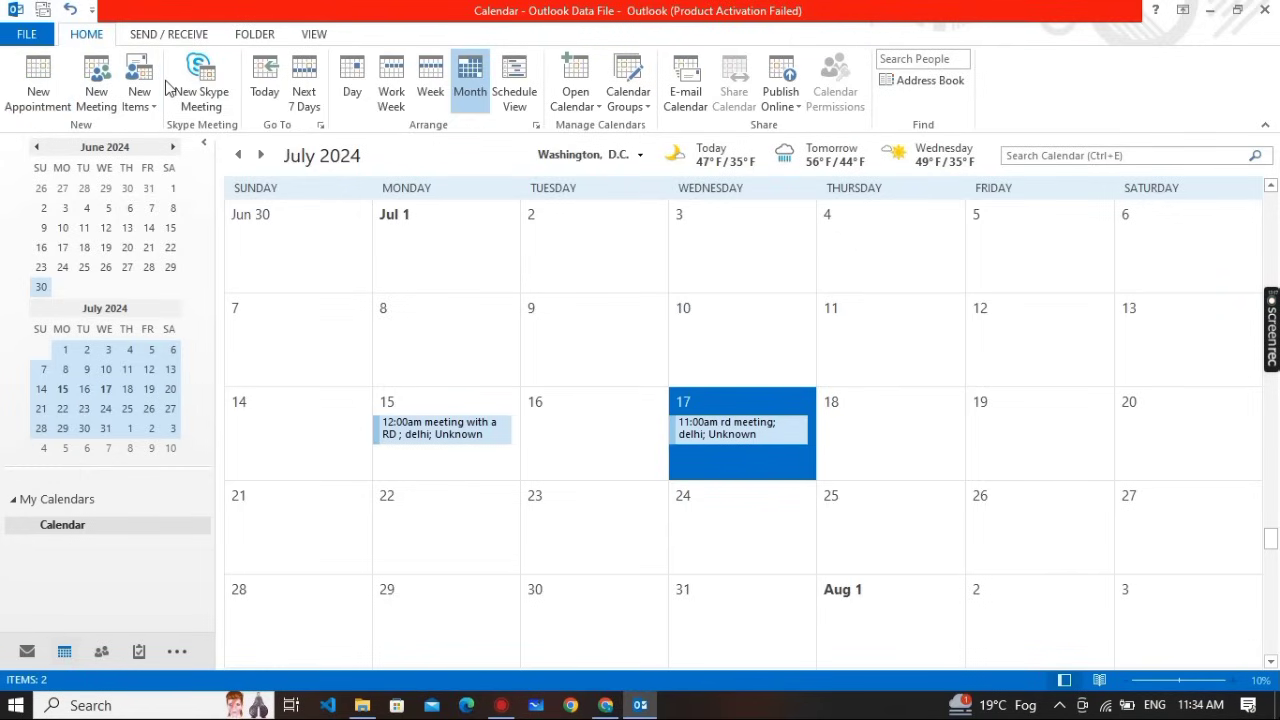
left_click(27, 653)
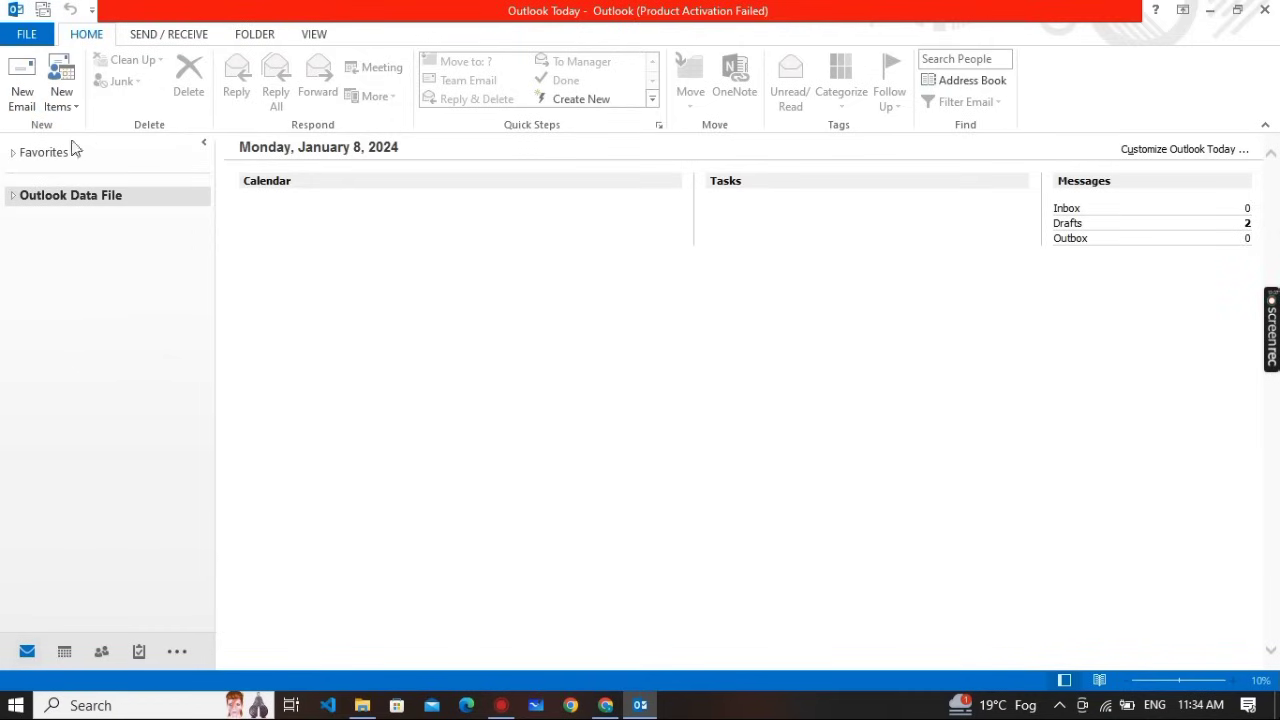
Start a new e-mail addressed to RD's e-mail address with the subject 'meeting'
left_click(21, 95)
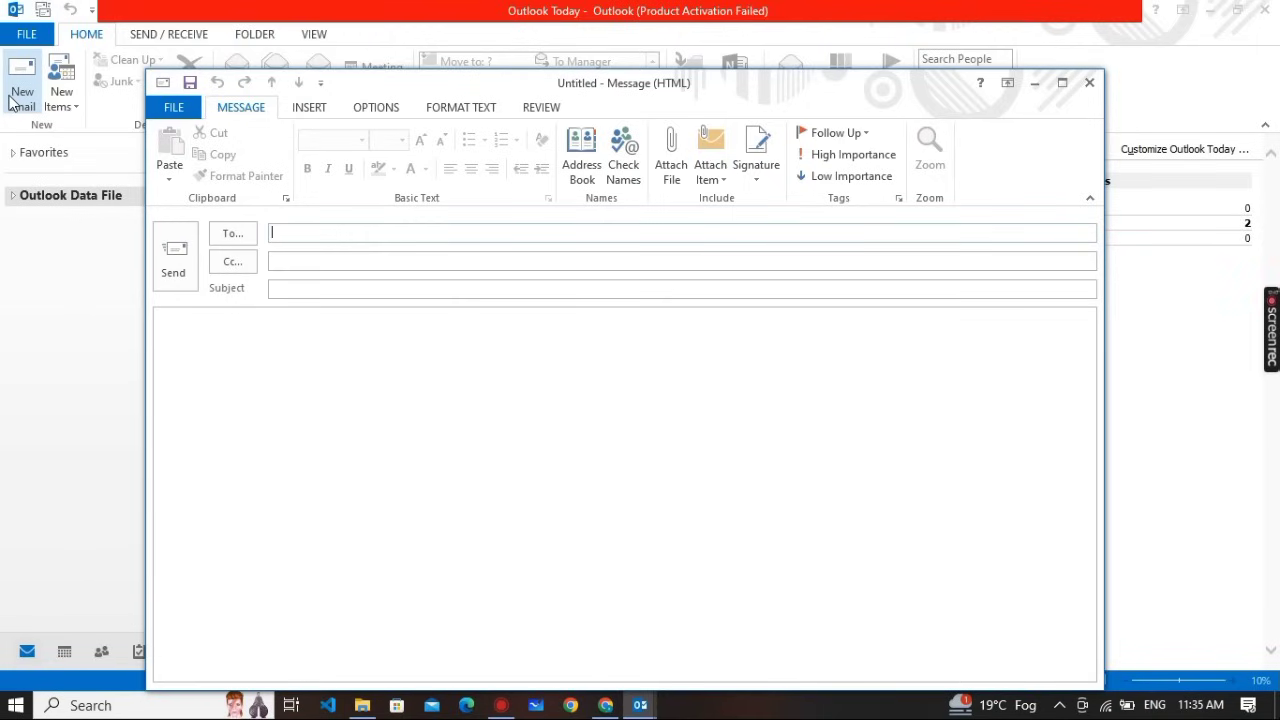
type("rd@")
key("BackSpace")
key("BackSpace")
key("BackSpace")
type("r")
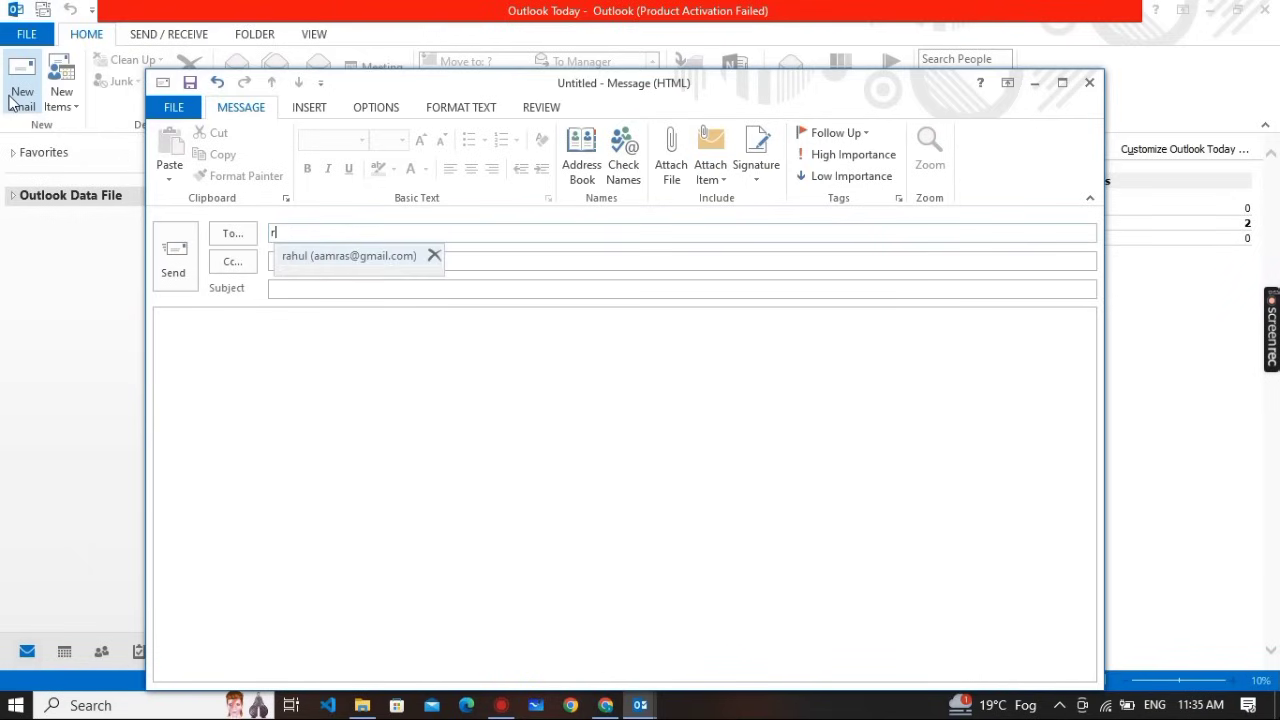
key("BackSpace")
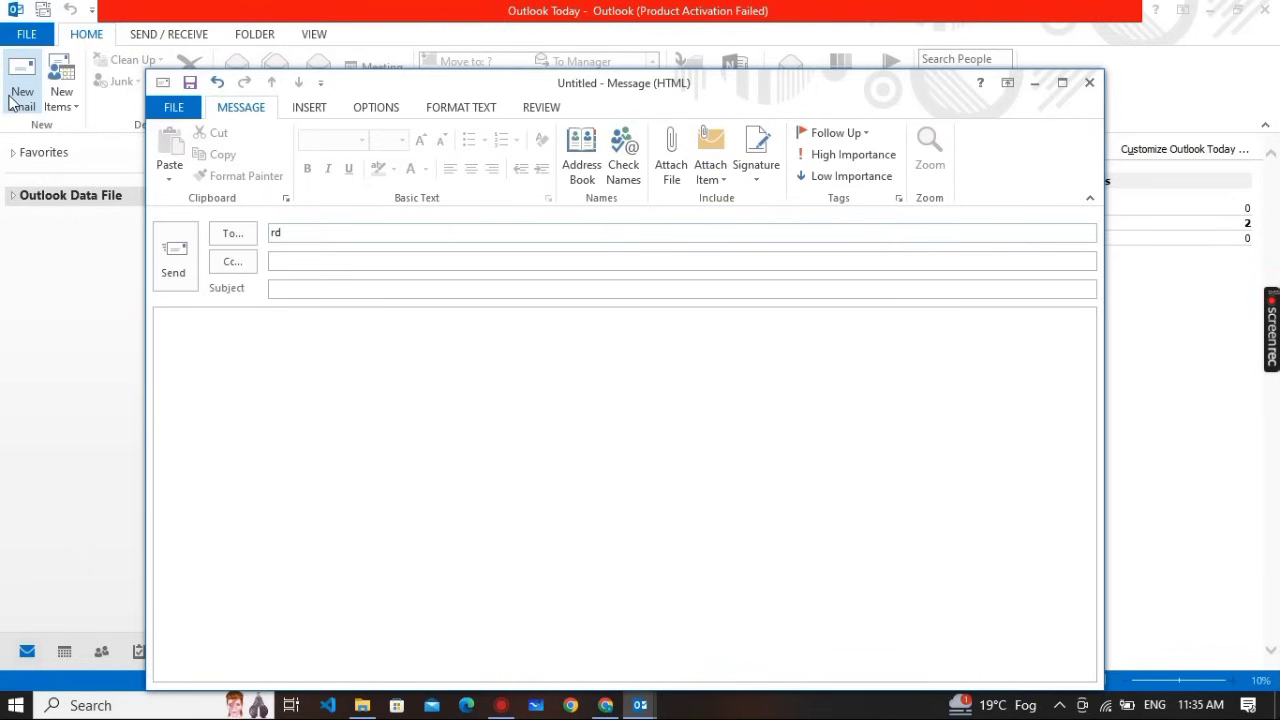
left_click(274, 289)
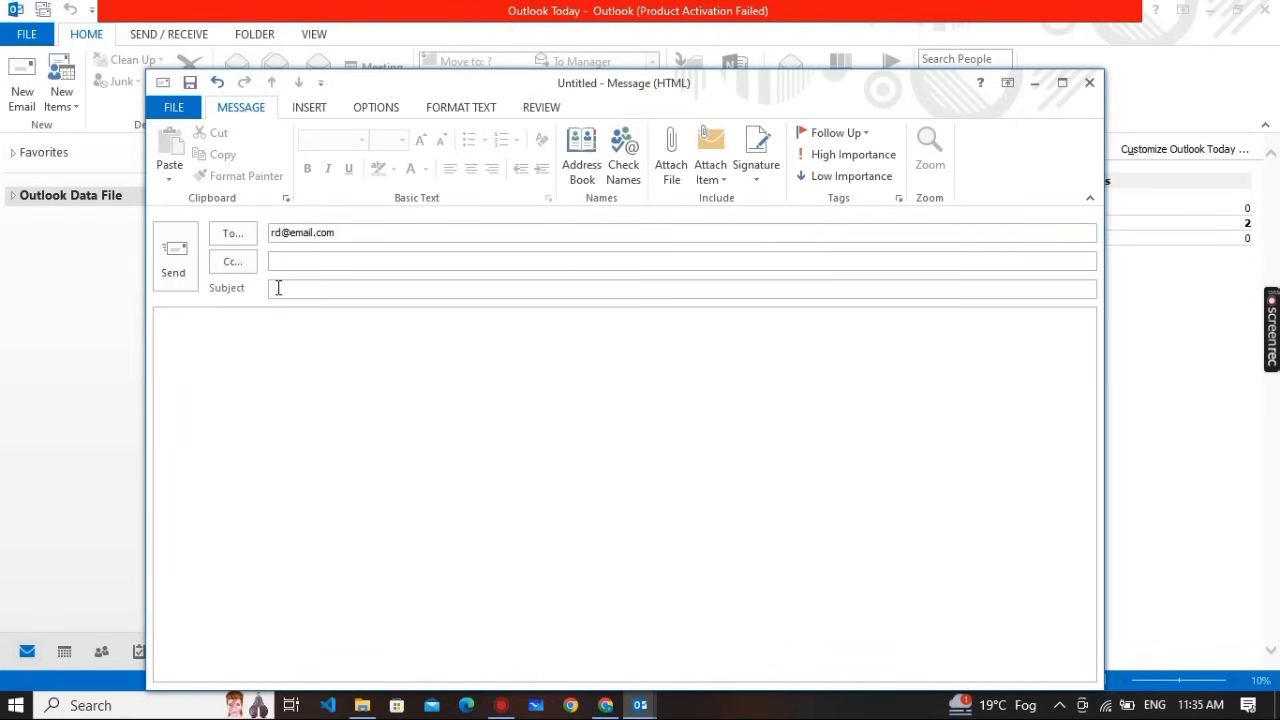
type("meeting")
Write the body 'Rd bhai meeting me aa jao time se', then check the PDF and return
left_click(224, 335)
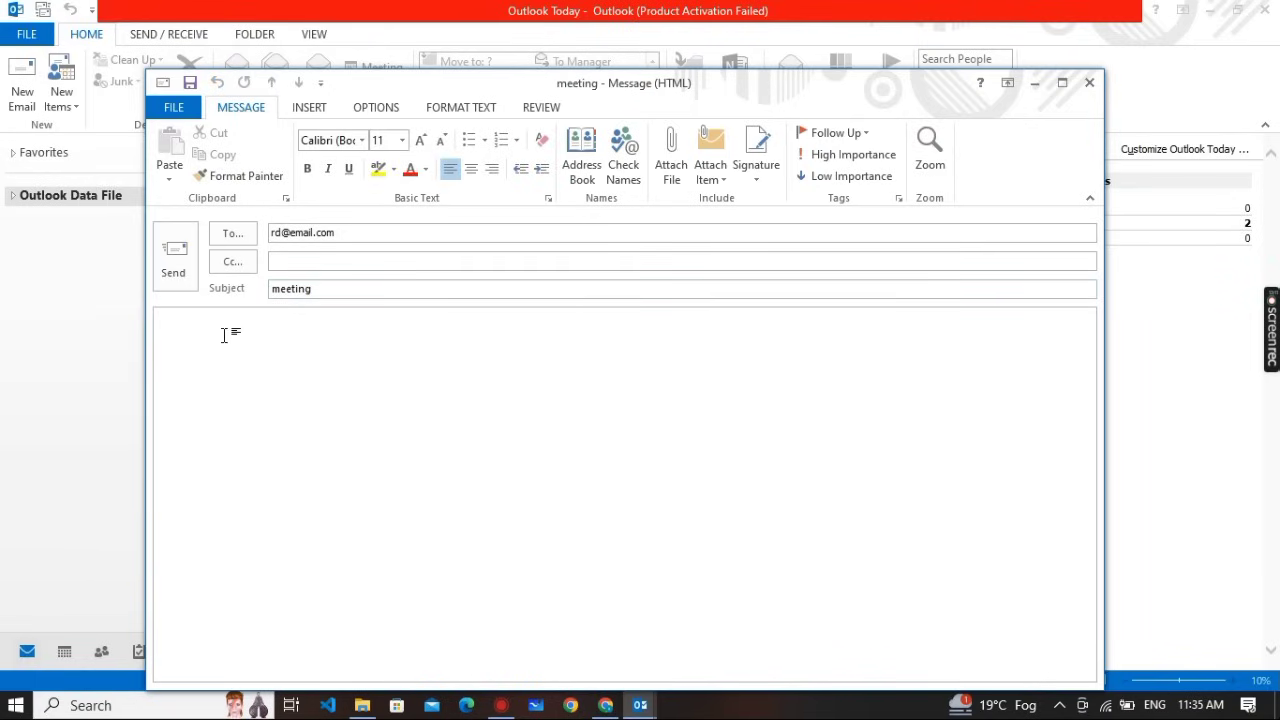
type("Rd bhai m")
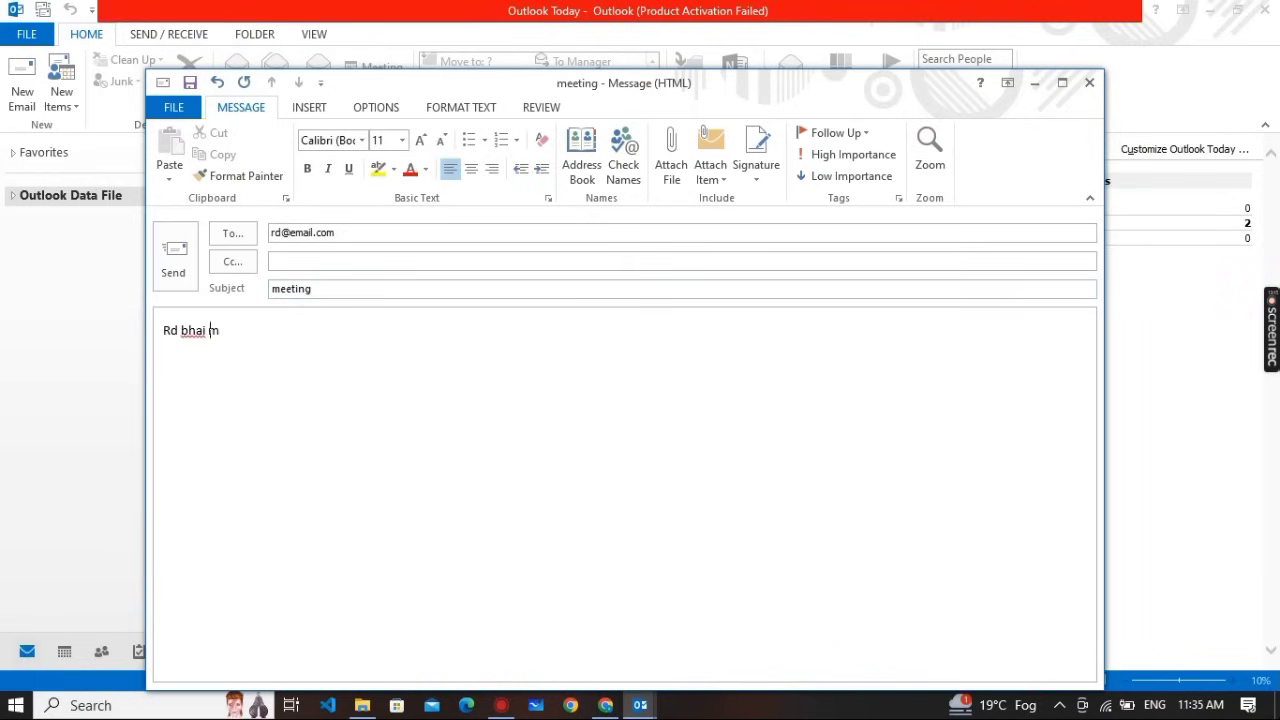
type("eeting me aa jao")
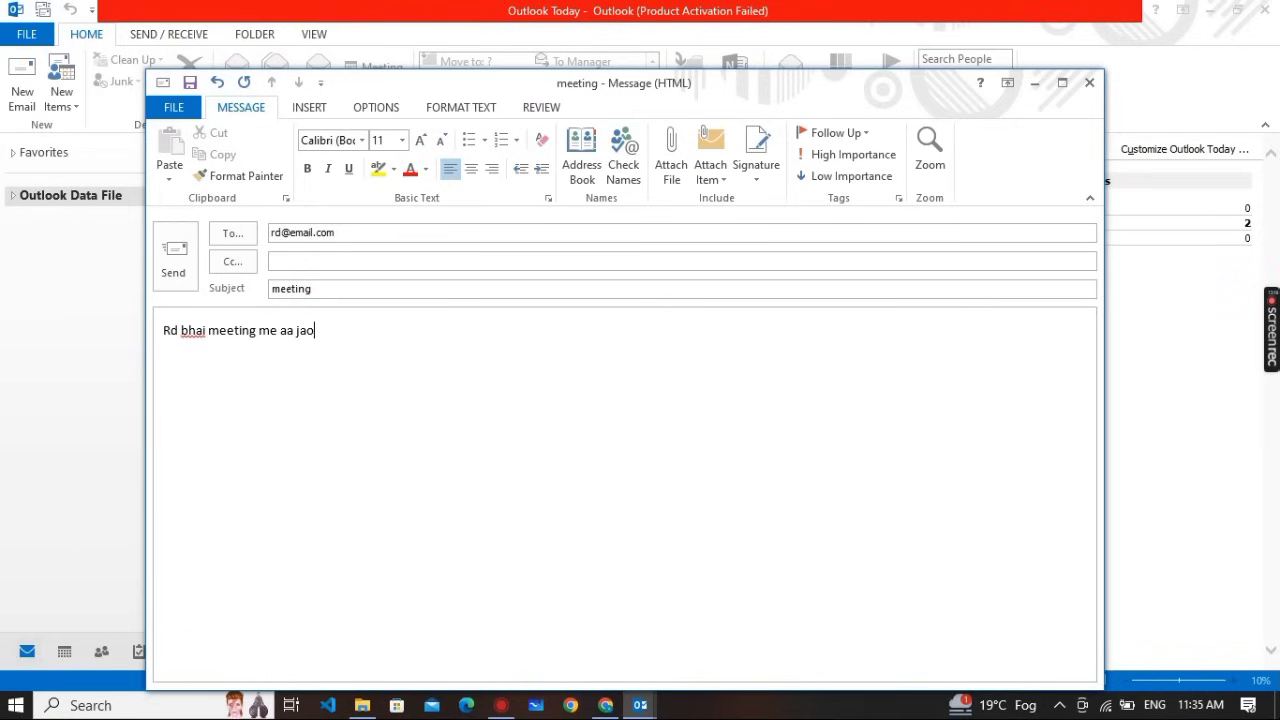
type(" time se")
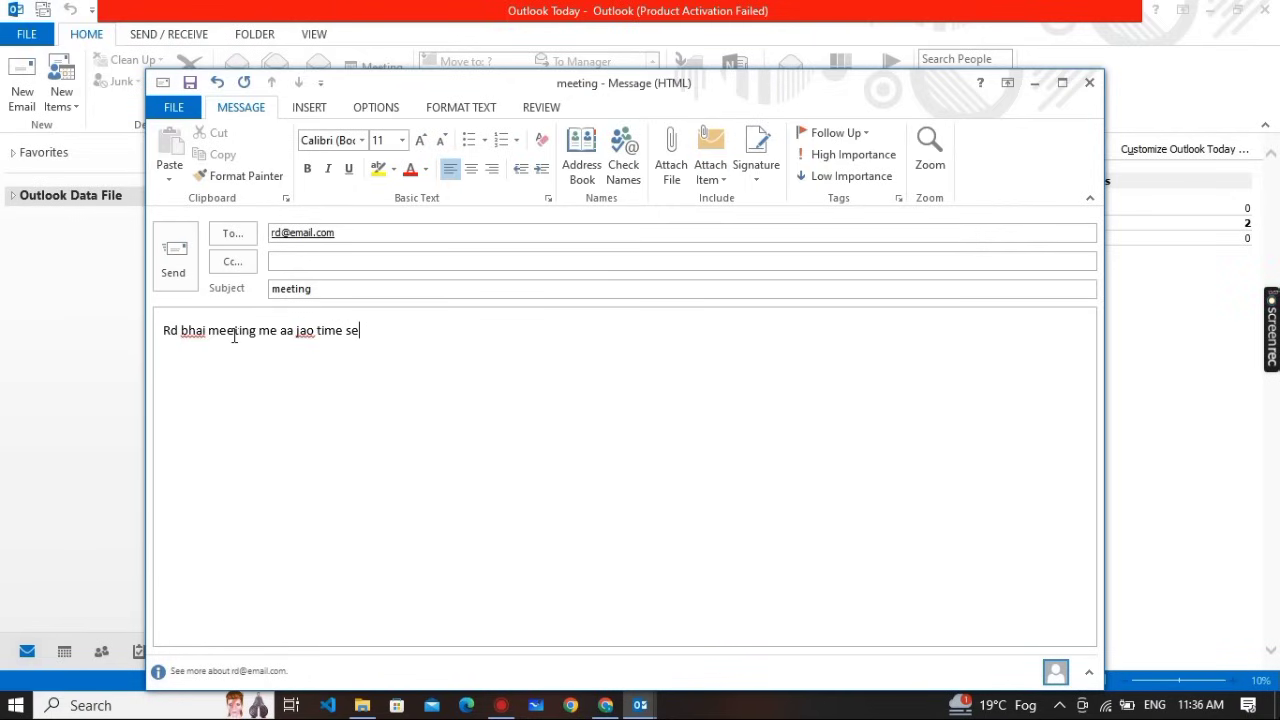
key("alt+s")
key("alt+Tab")
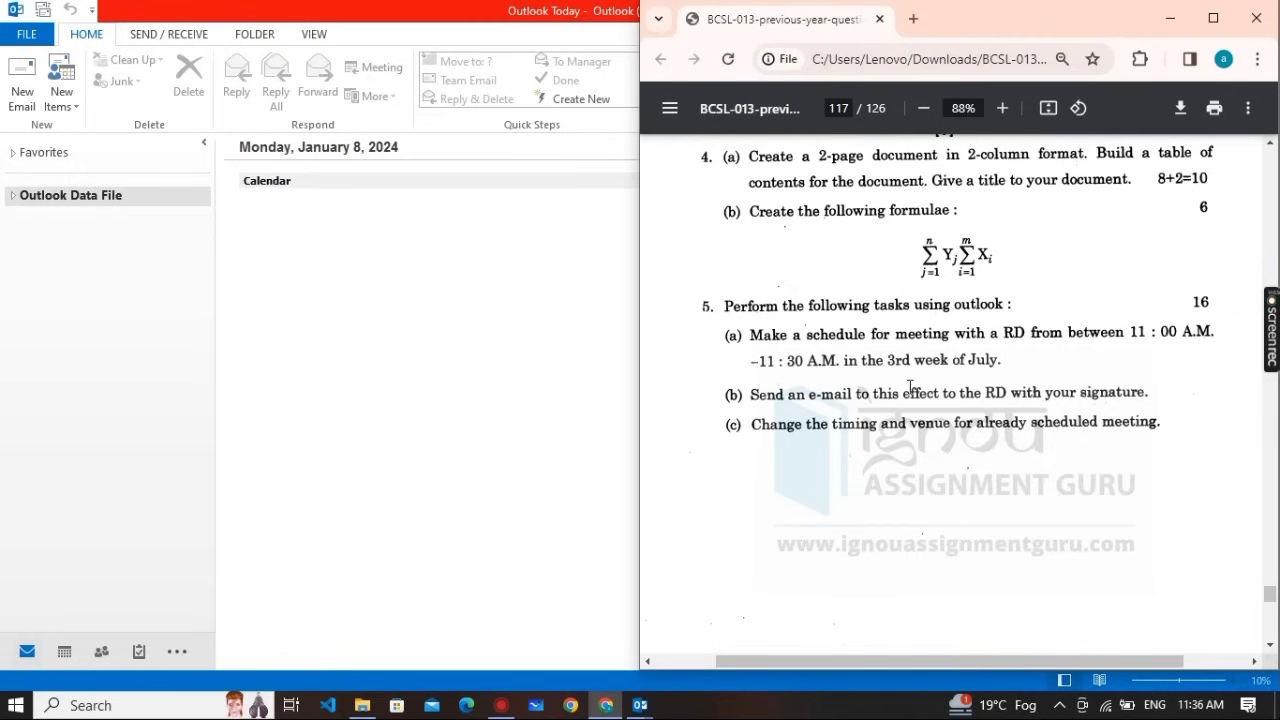
key("alt+Tab")
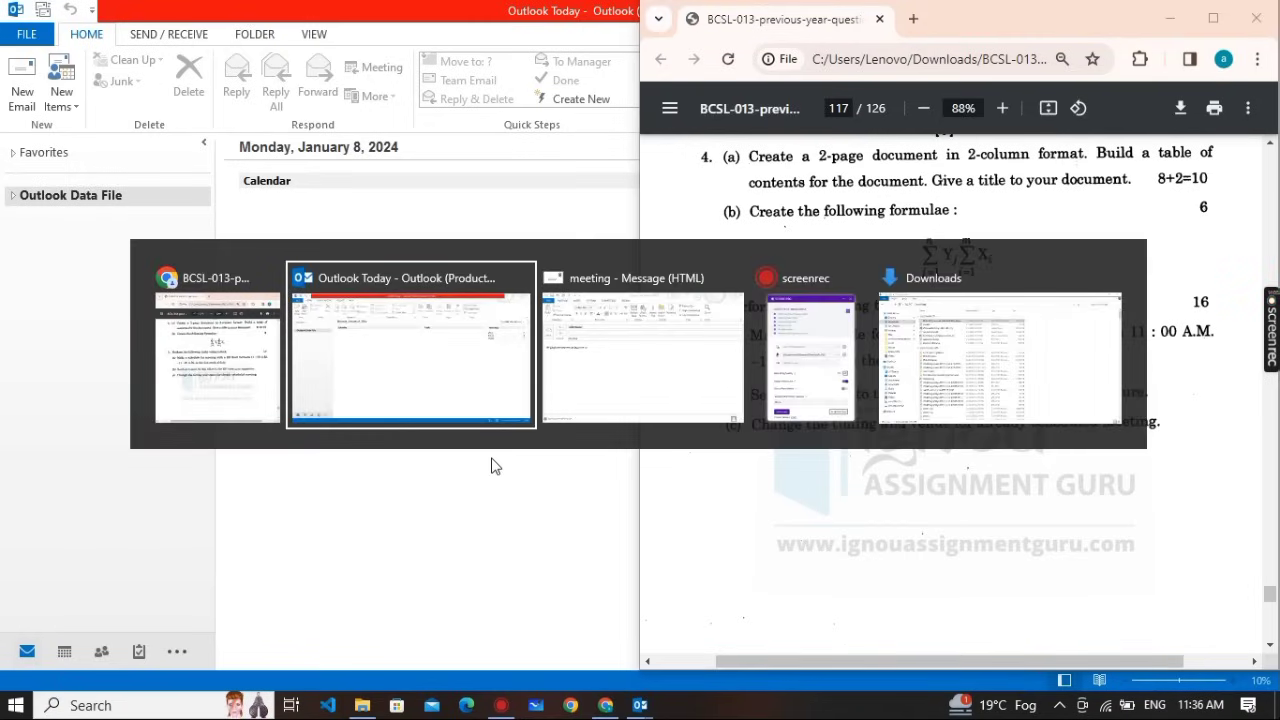
key("Tab")
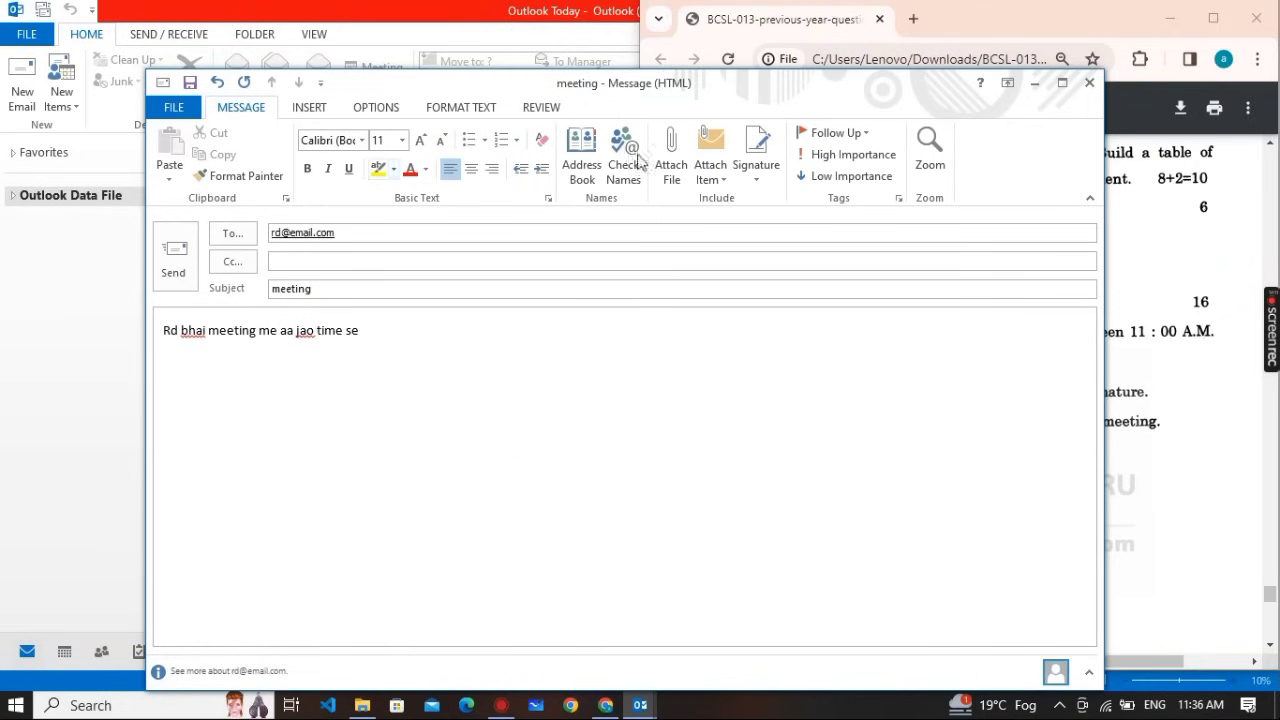
Create a new e-mail signature named after the sender in Signatures and Stationery
left_click(762, 180)
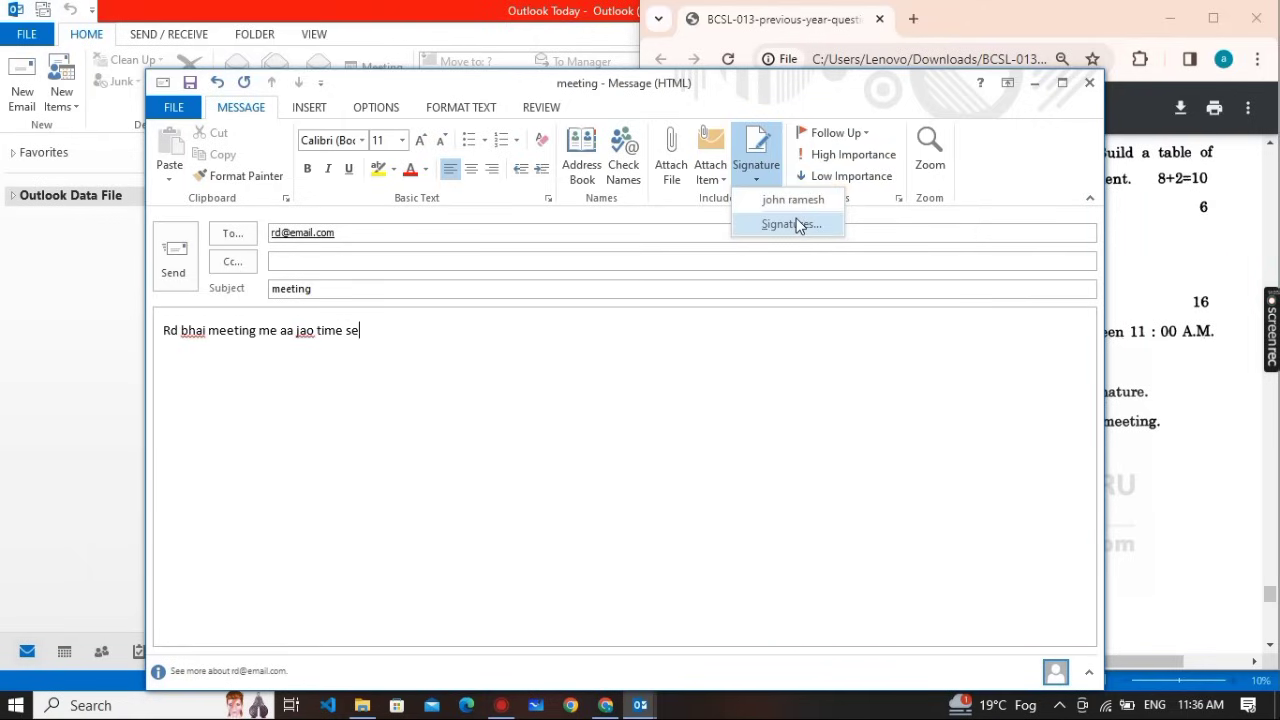
left_click(797, 224)
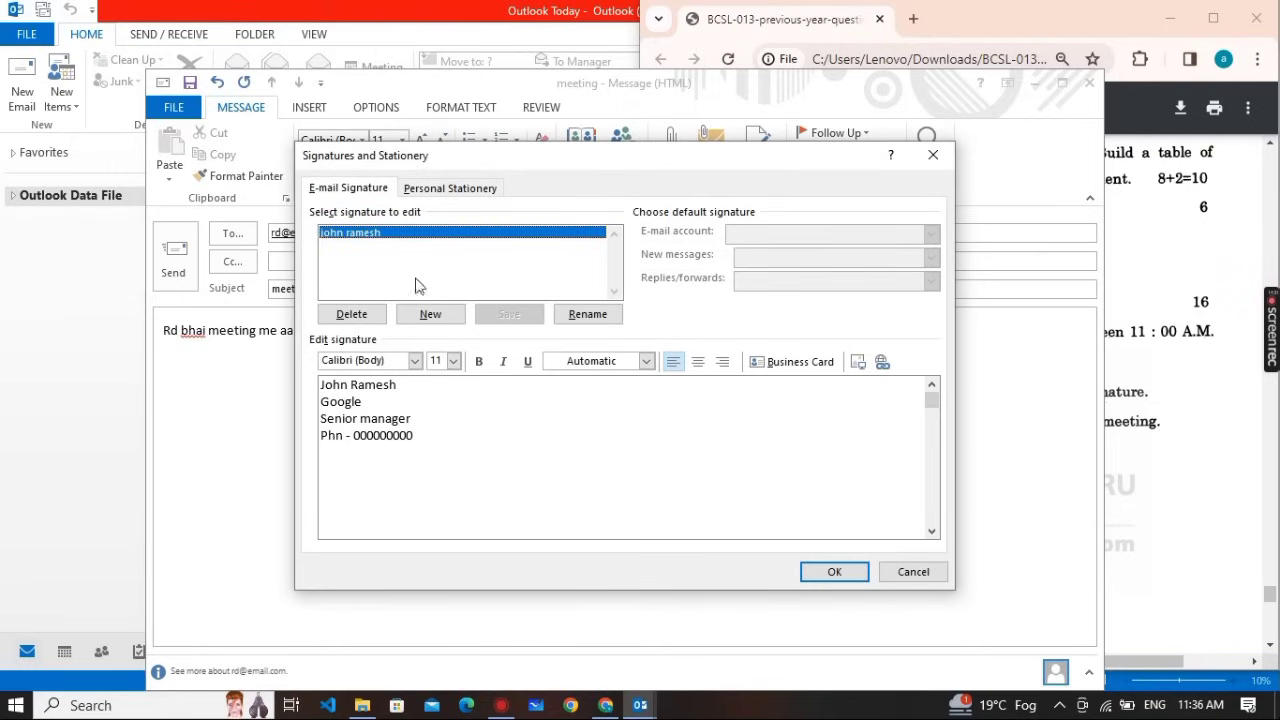
left_click(450, 313)
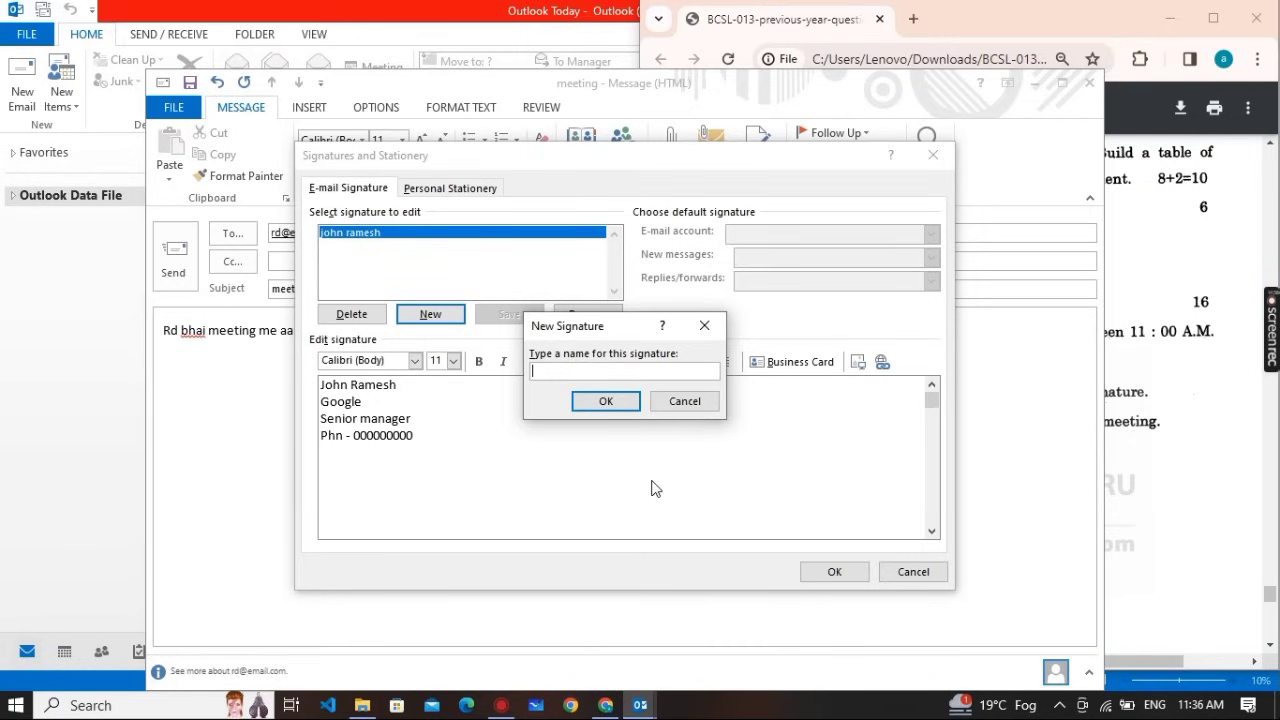
type("suman")
key("BackSpace")
key("BackSpace")
key("BackSpace")
key("BackSpace")
type("uman")
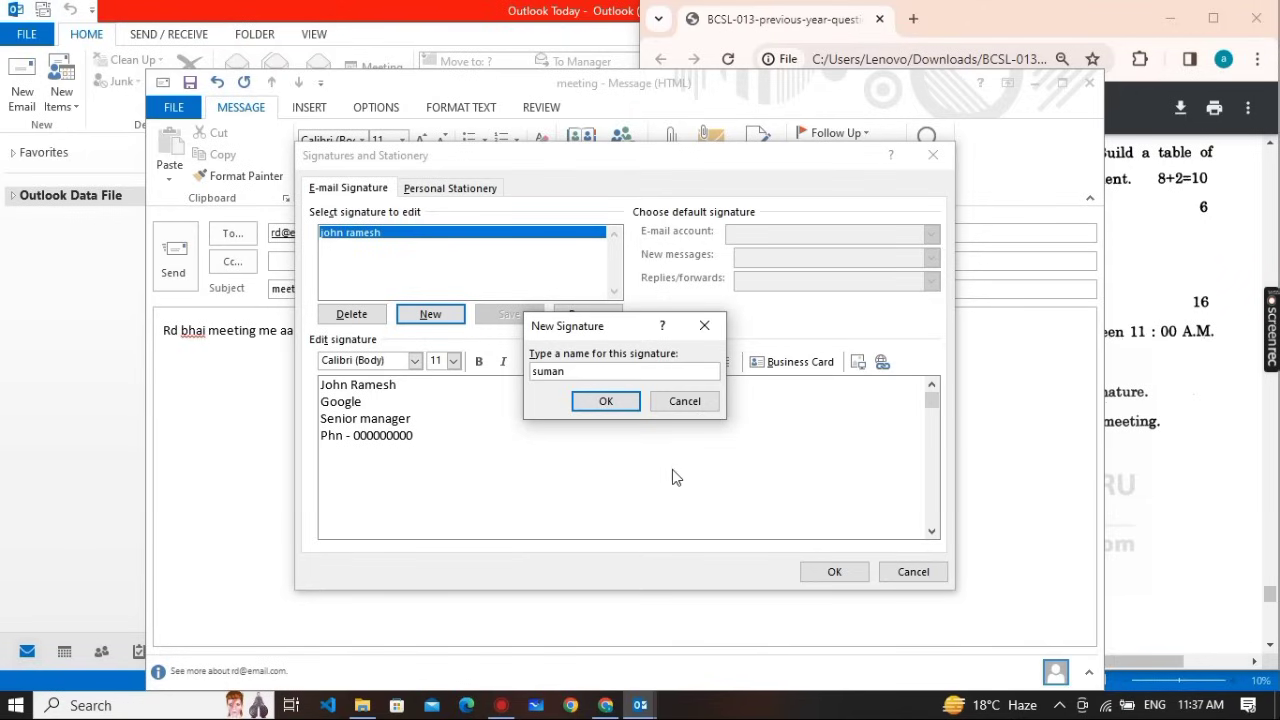
left_click(606, 403)
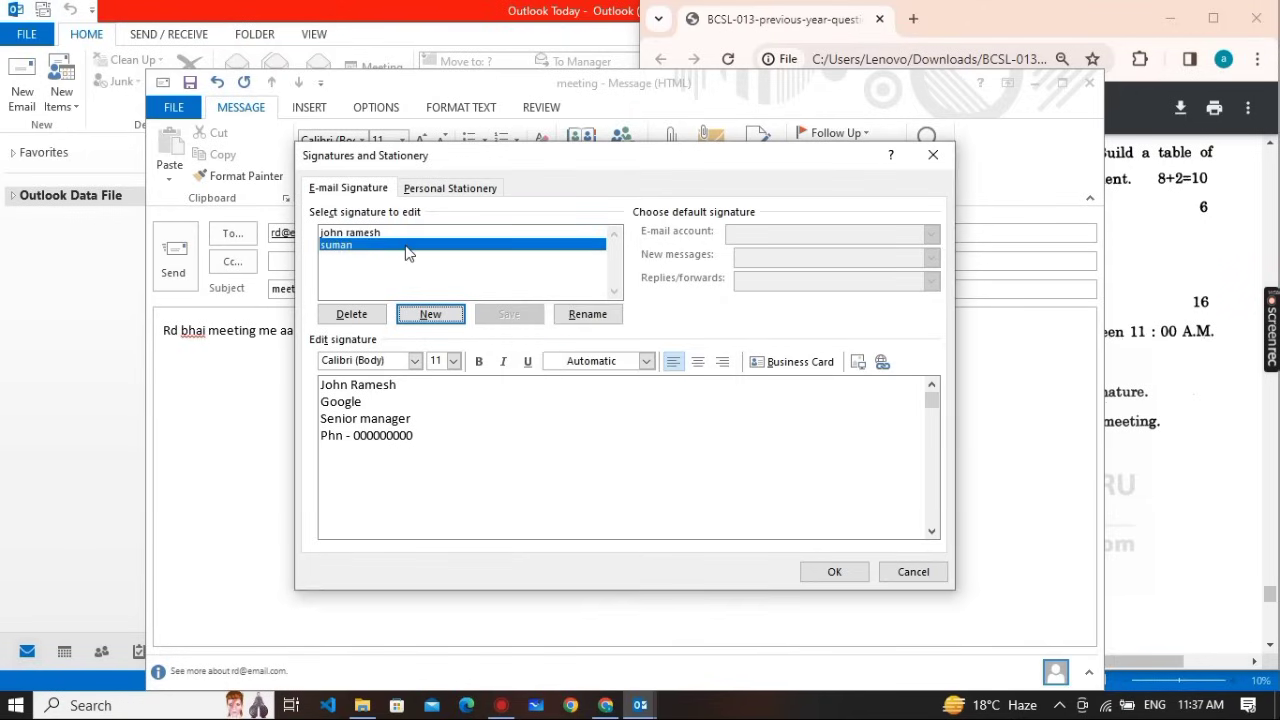
Enter the signature text: sender's name, Manager, Google, and a phone number line
left_click(389, 250)
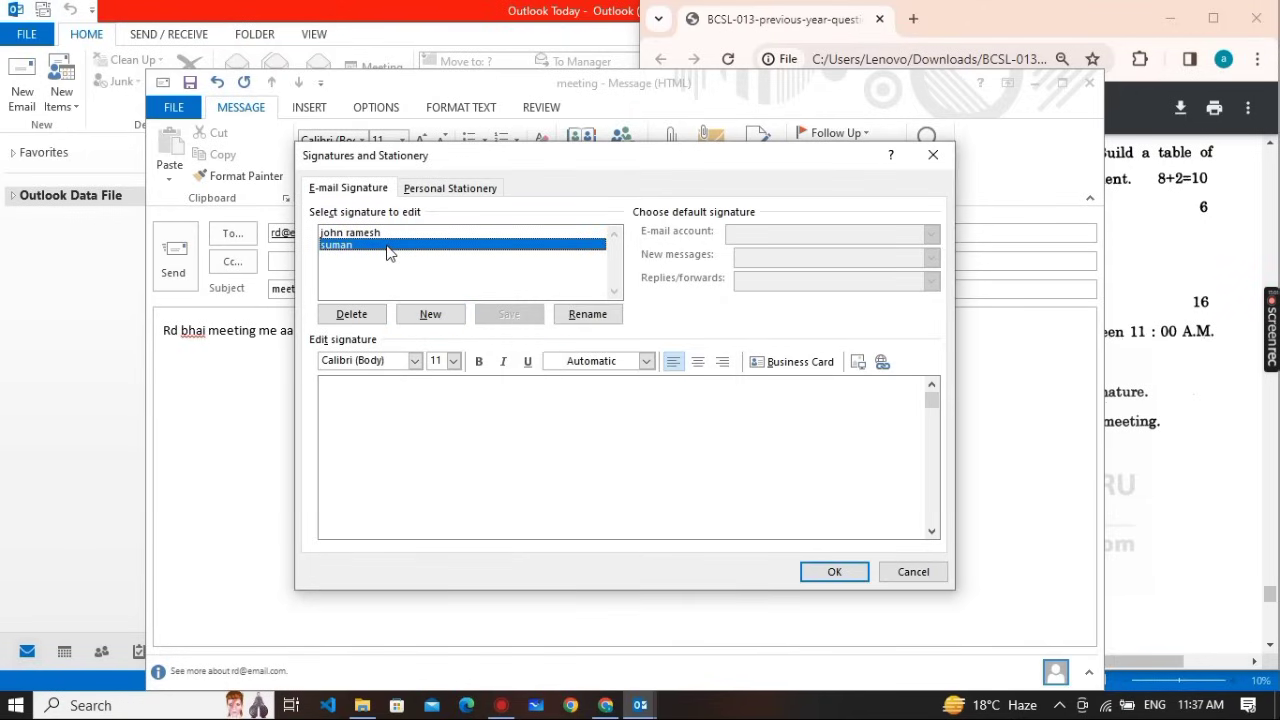
left_click(374, 422)
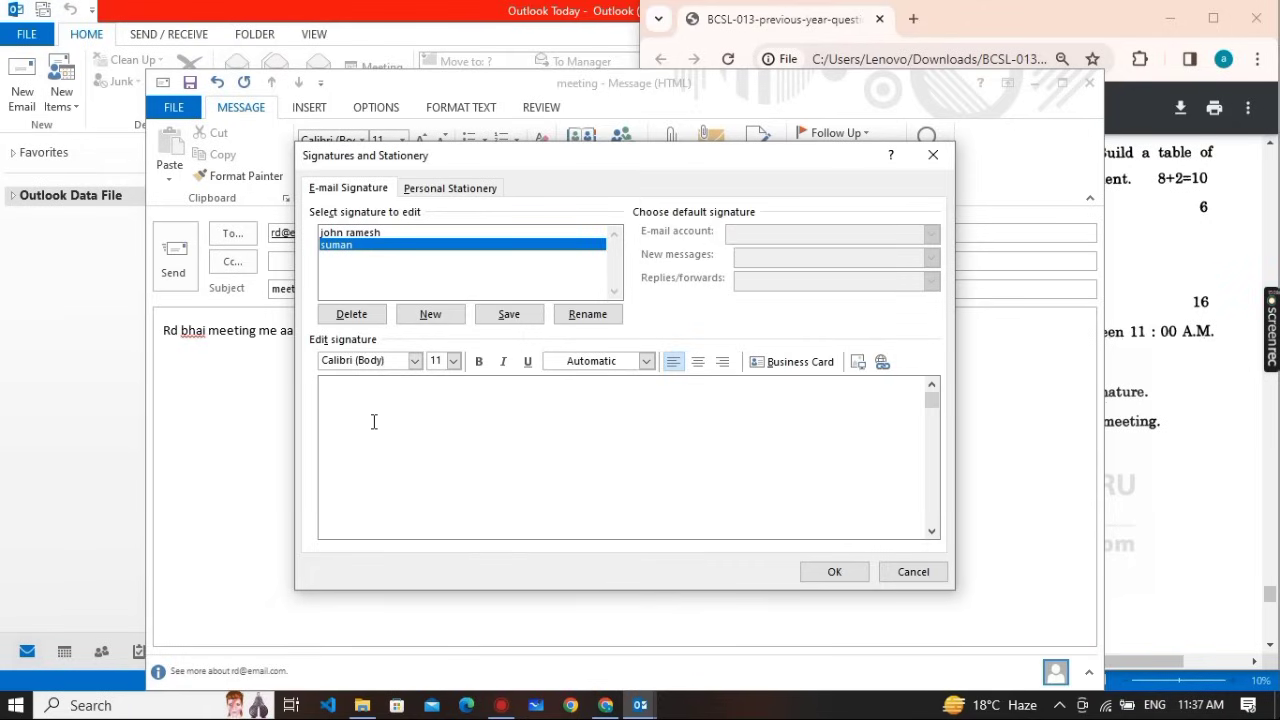
type("suman")
key("Return")
type("manager")
key("Return")
type("gooo")
key("BackSpace")
type("gle Phn no")
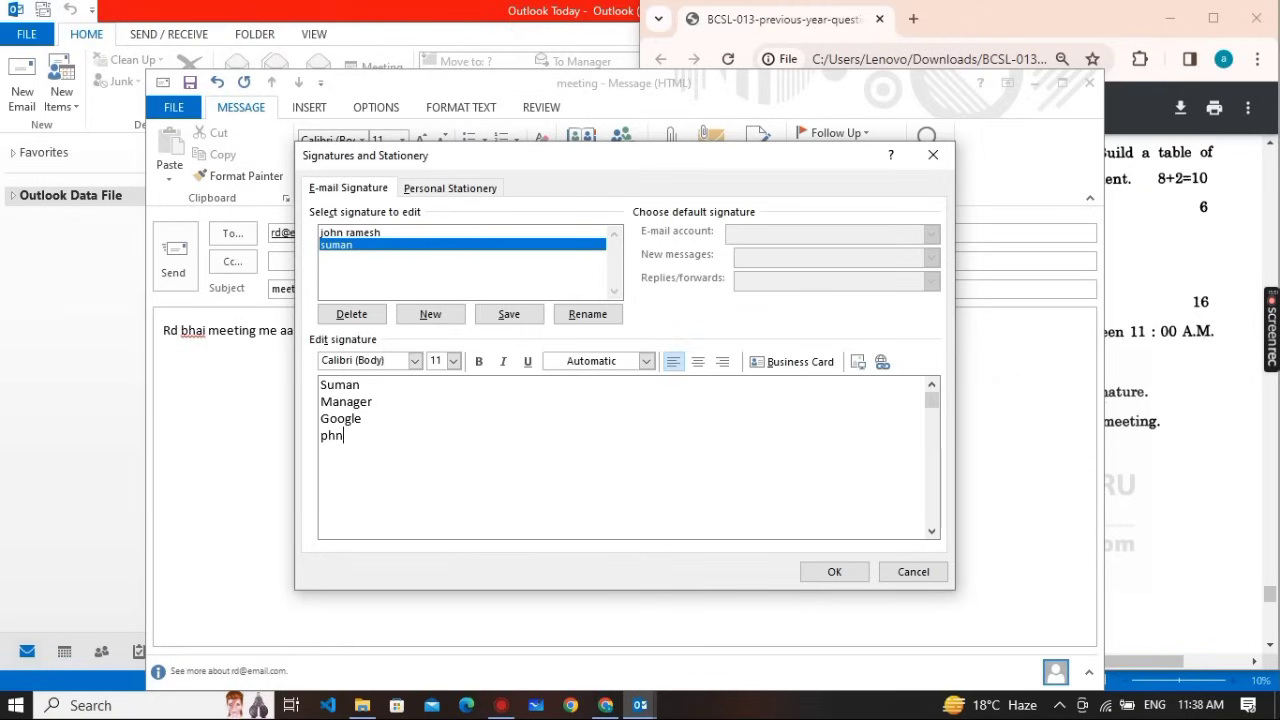
type(" - 00000000")
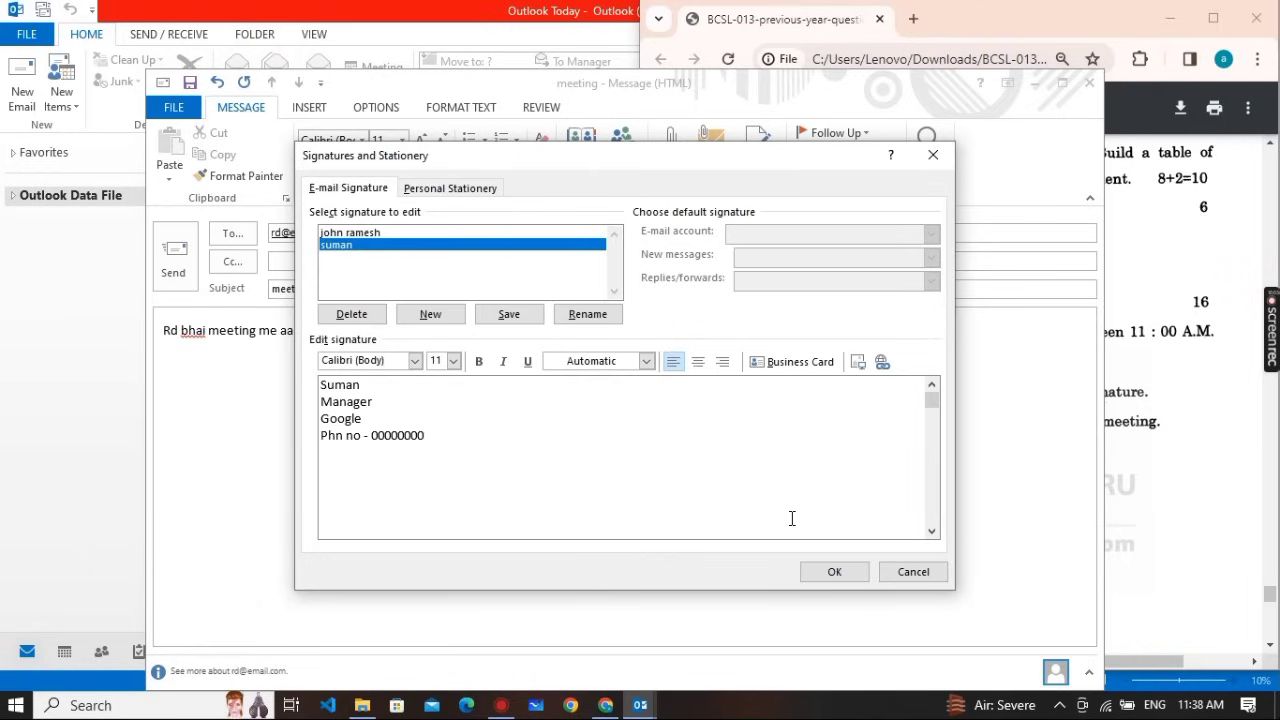
Save the signatures and insert the new one into the meeting e-mail, two blank lines above it
left_click(840, 575)
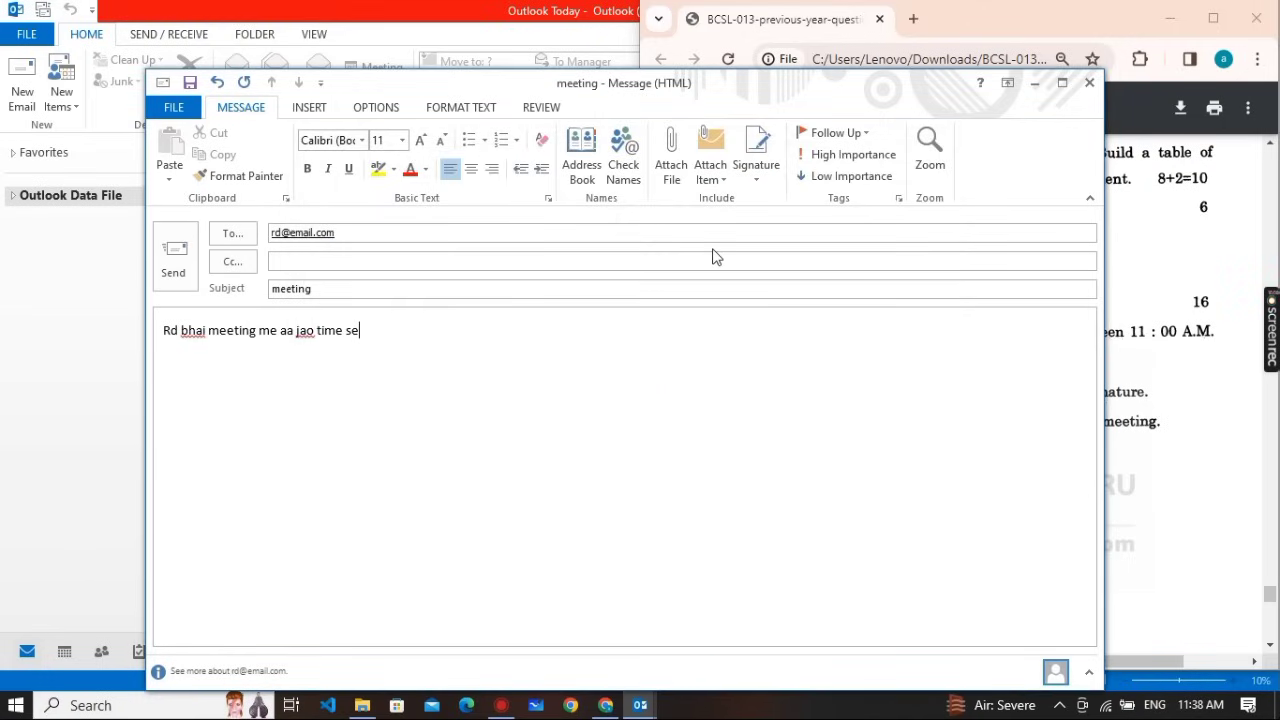
left_click(772, 178)
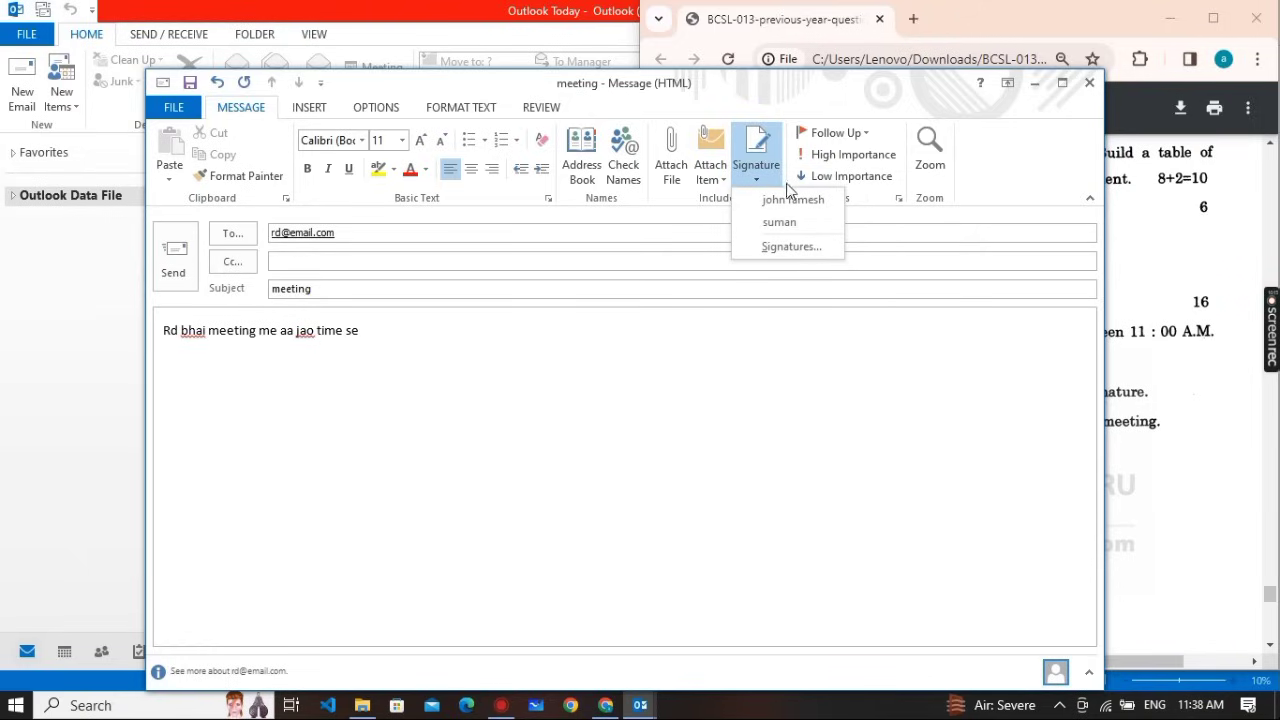
left_click(800, 223)
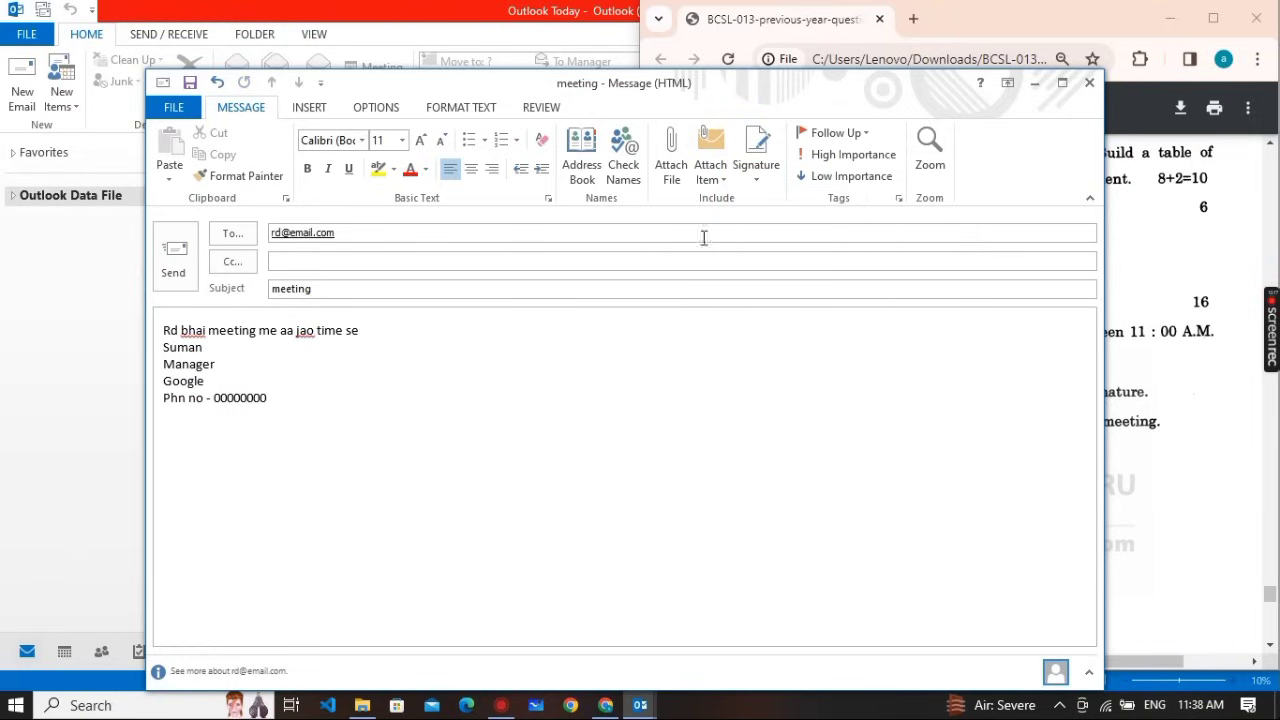
key("Return")
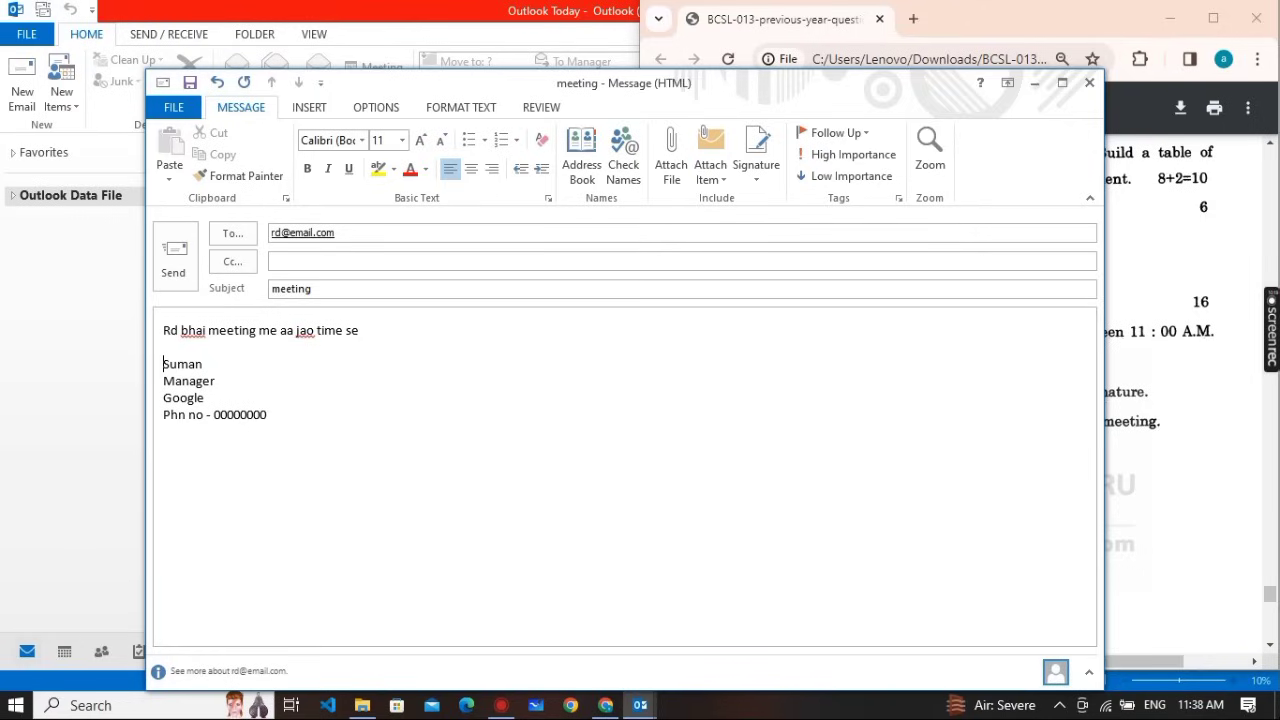
key("Return")
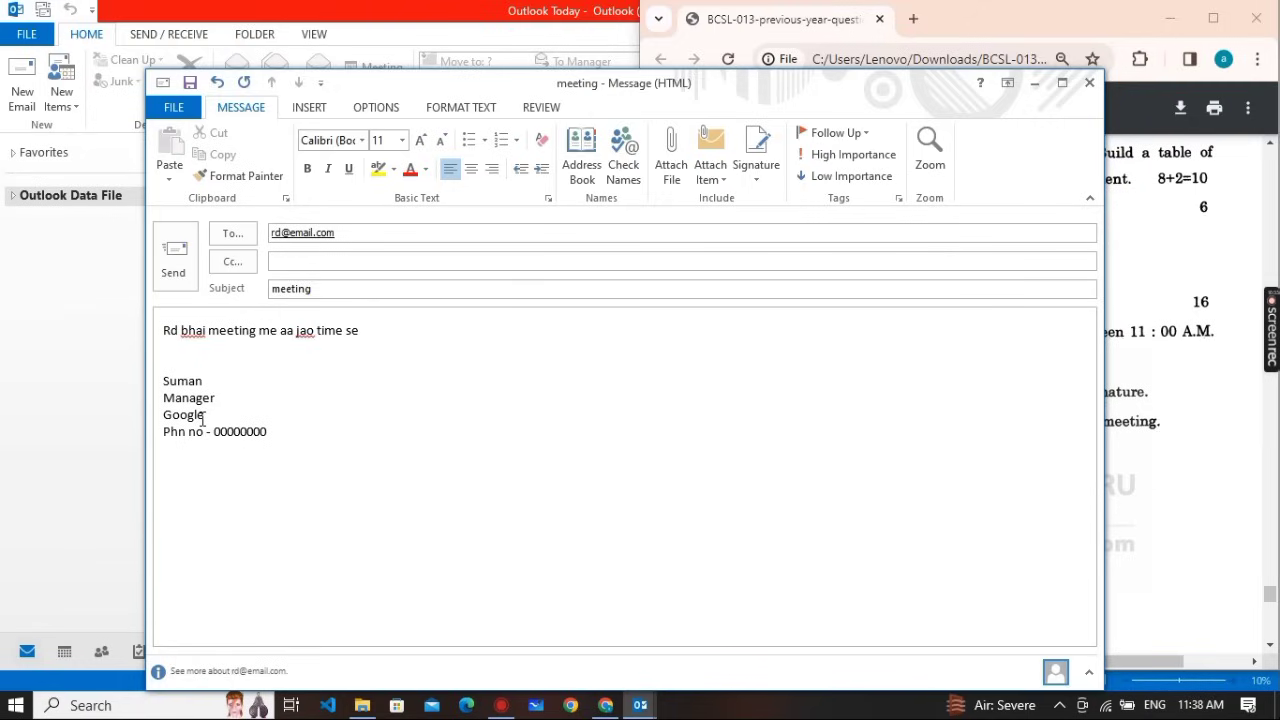
Save the meeting e-mail as a draft, try sending it, and cancel the Add Account wizard
left_click(191, 84)
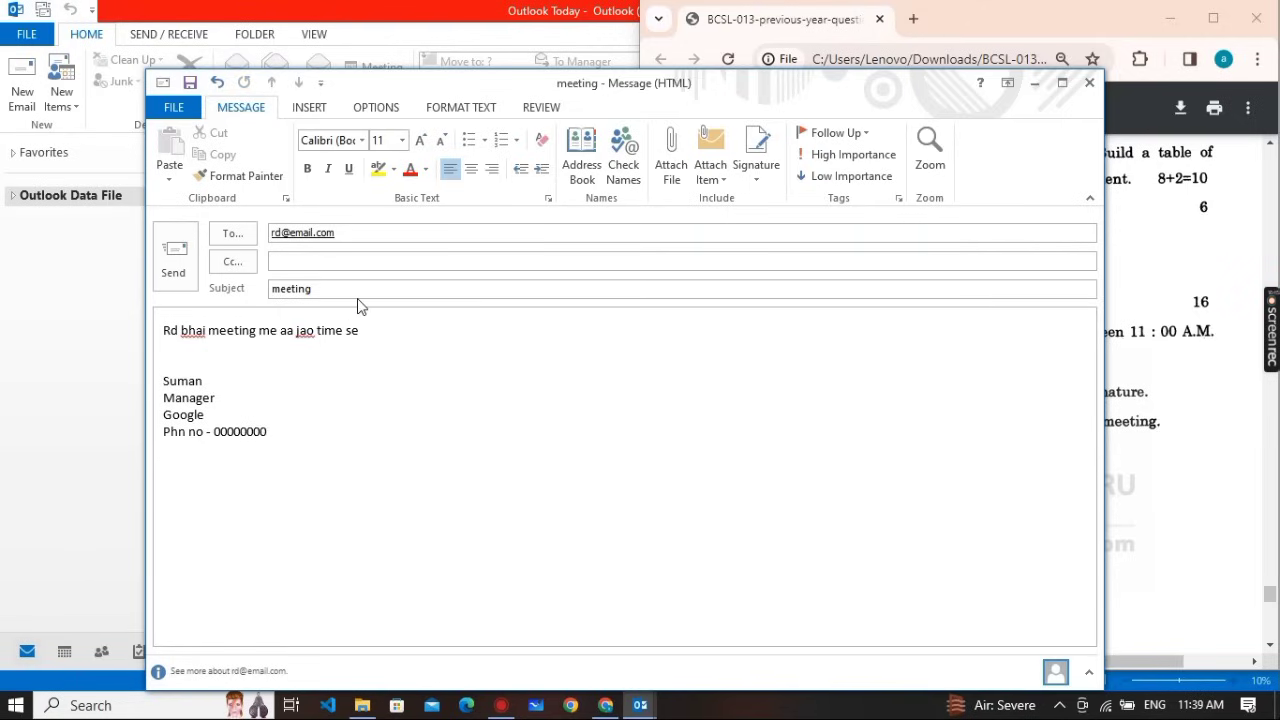
left_click(163, 250)
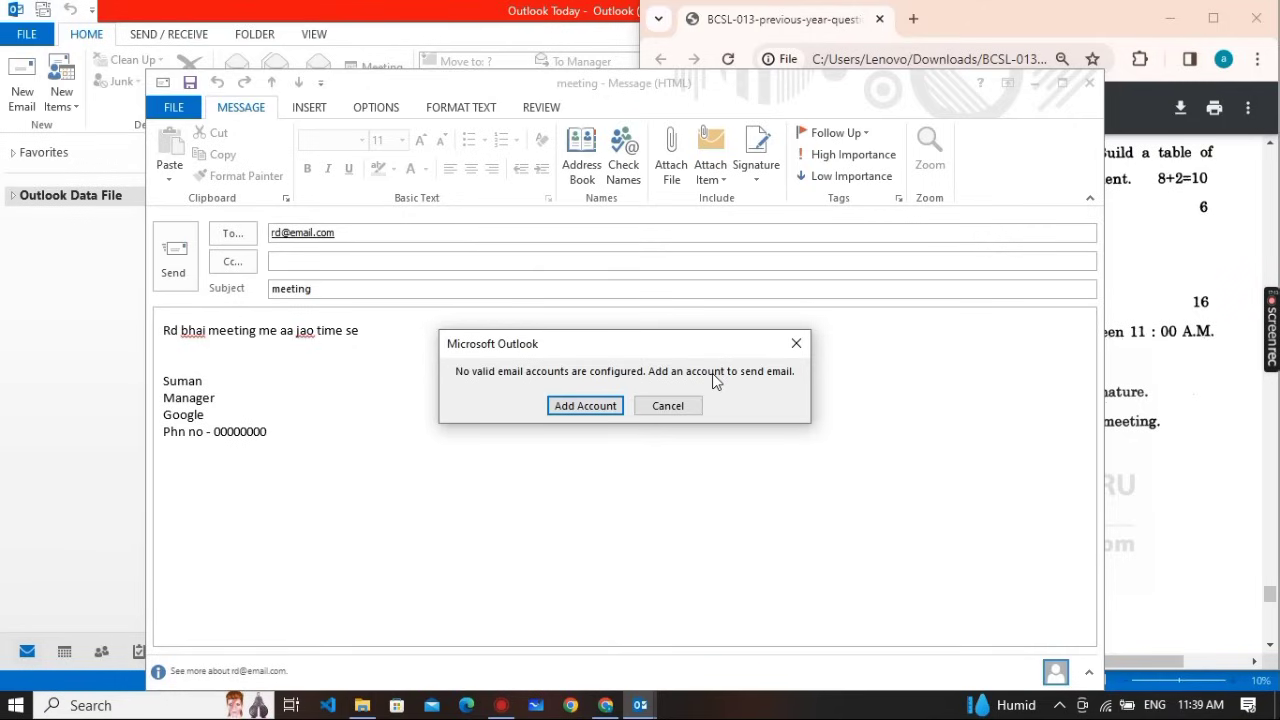
left_click(559, 412)
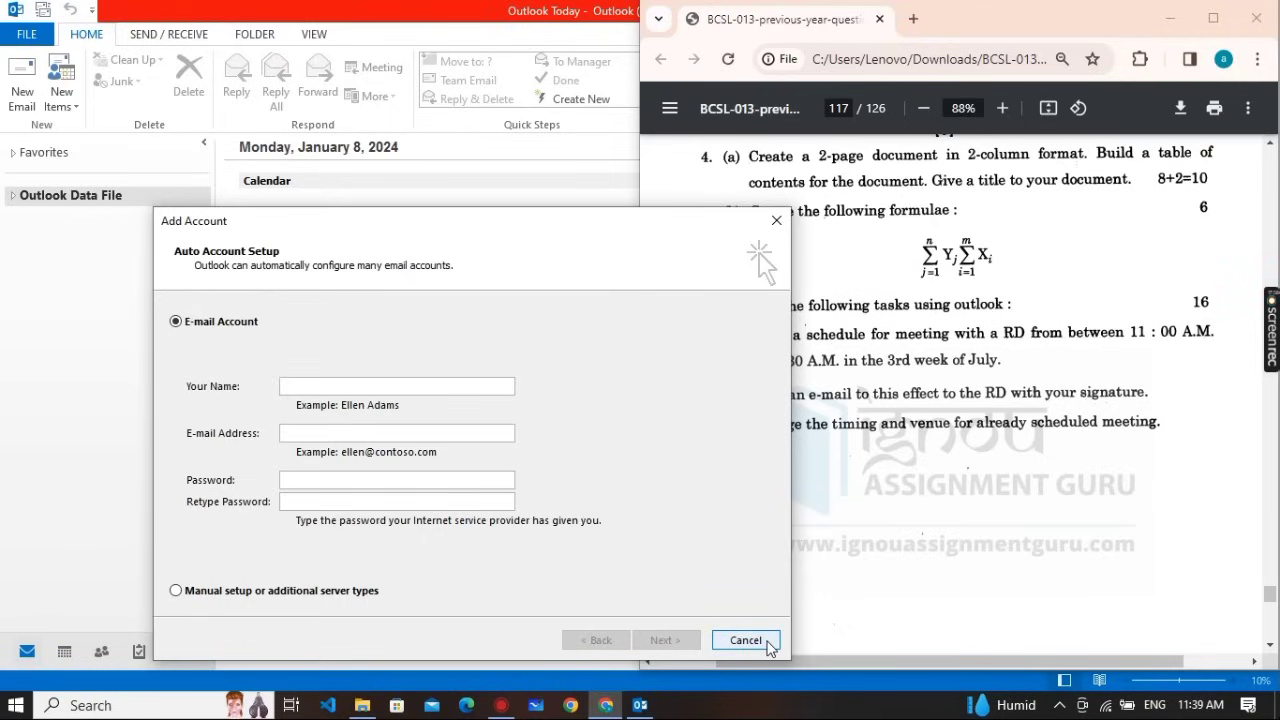
left_click(768, 646)
key("alt+Tab")
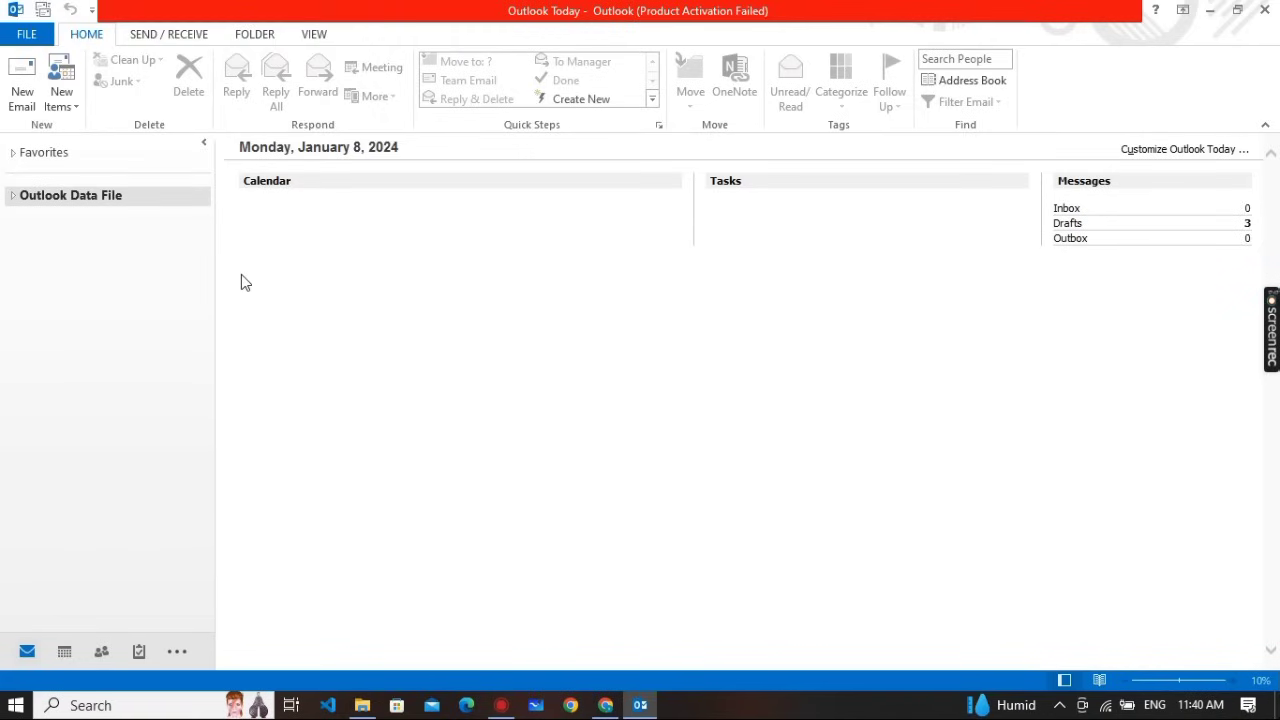
left_click(22, 98)
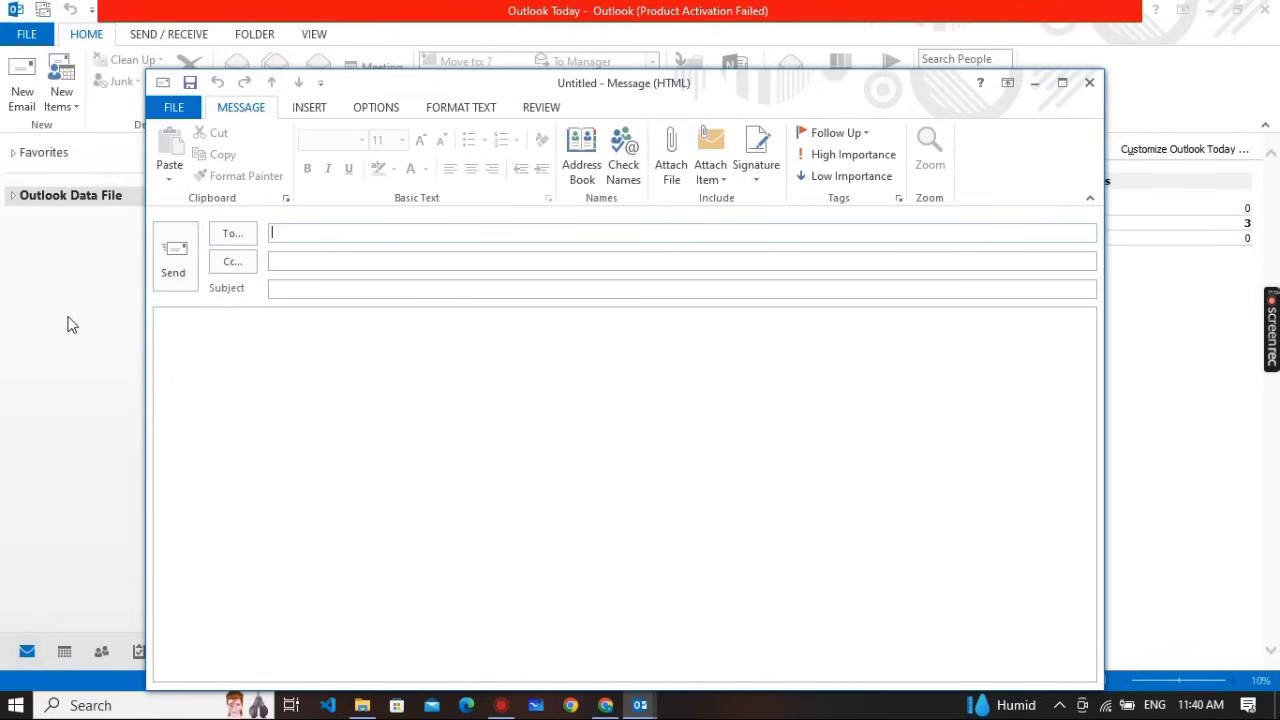
left_click(260, 348)
type("j")
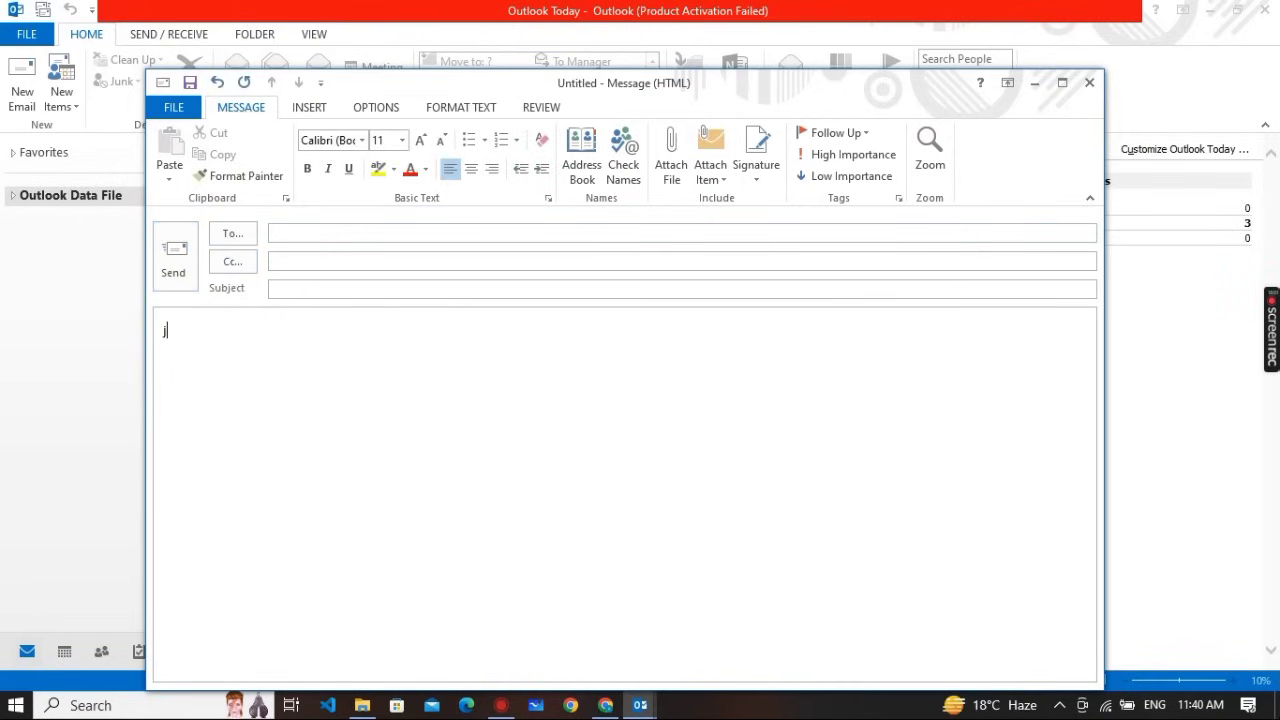
type("jd")
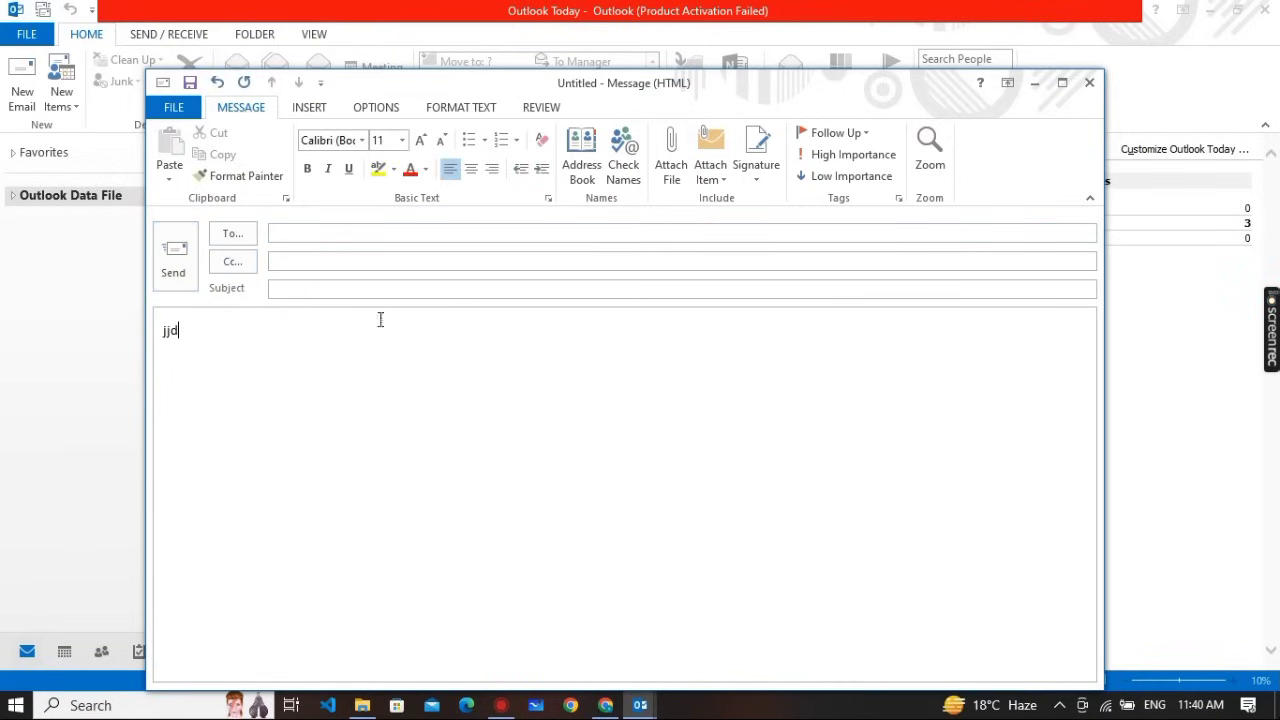
left_click(1085, 83)
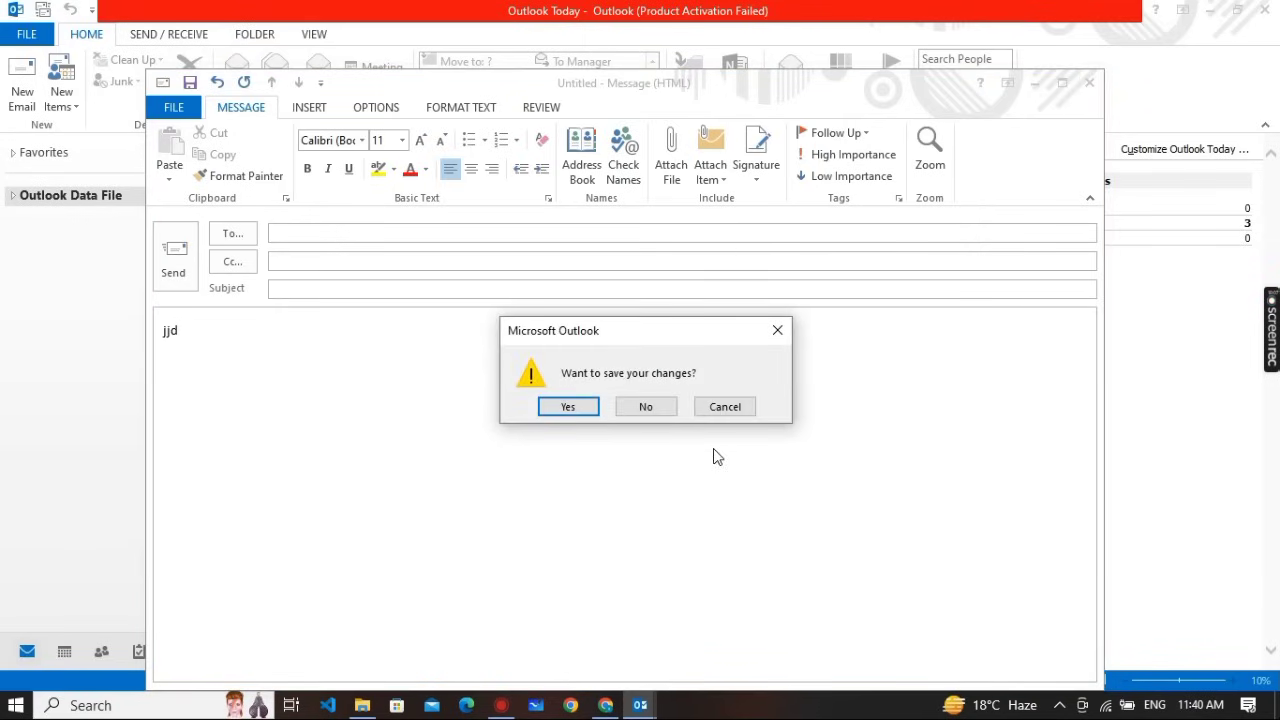
left_click(641, 407)
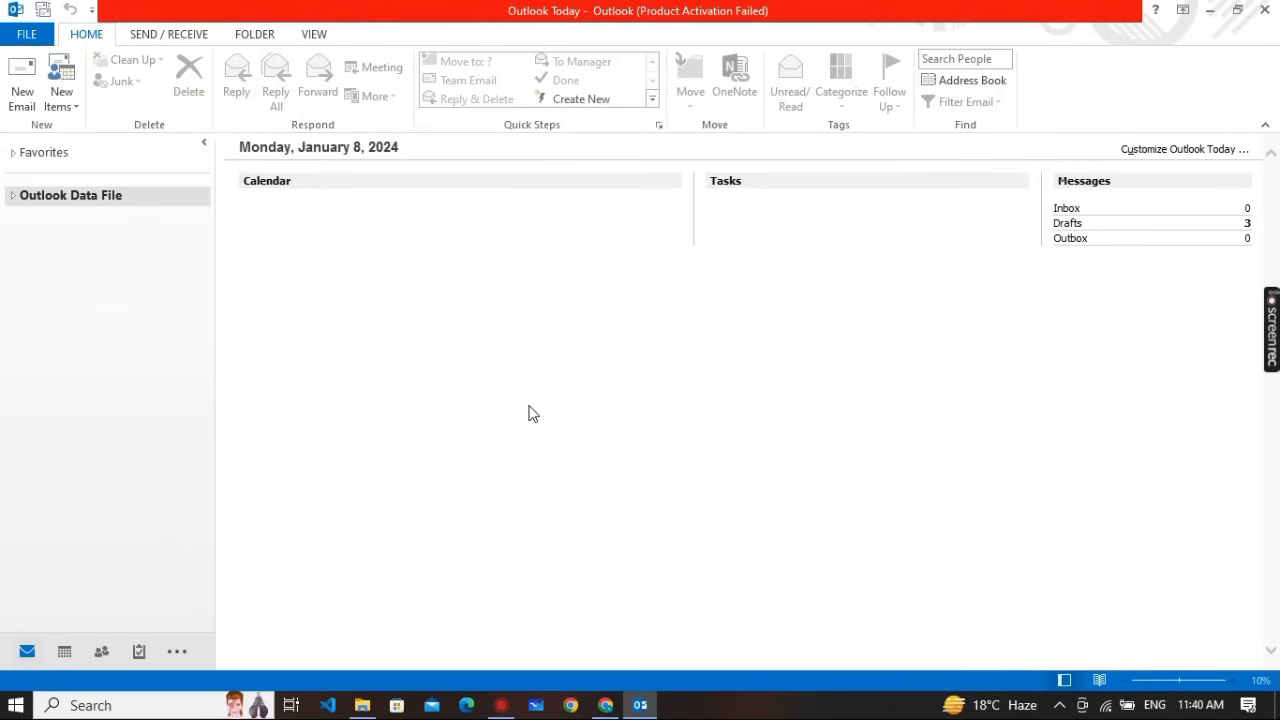
Return from the PDF to Outlook and open the Calendar in January 2024 month view
mouse_move(64, 660)
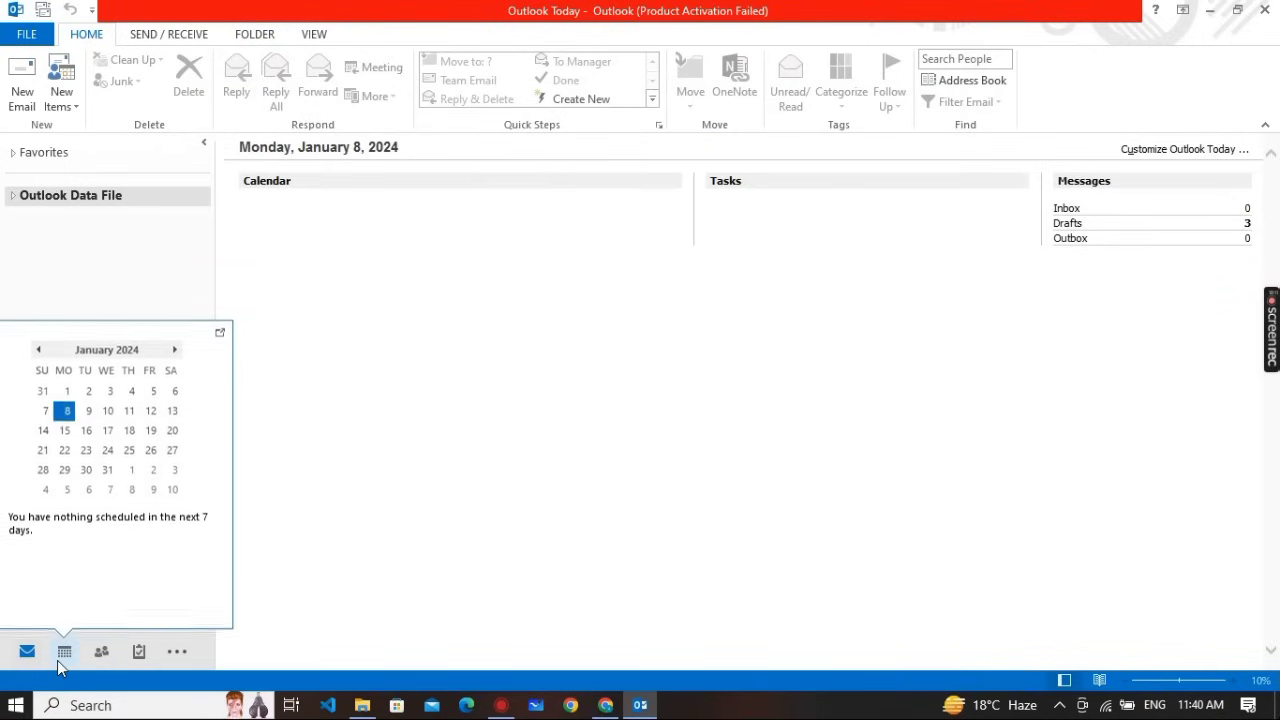
key("alt+Tab")
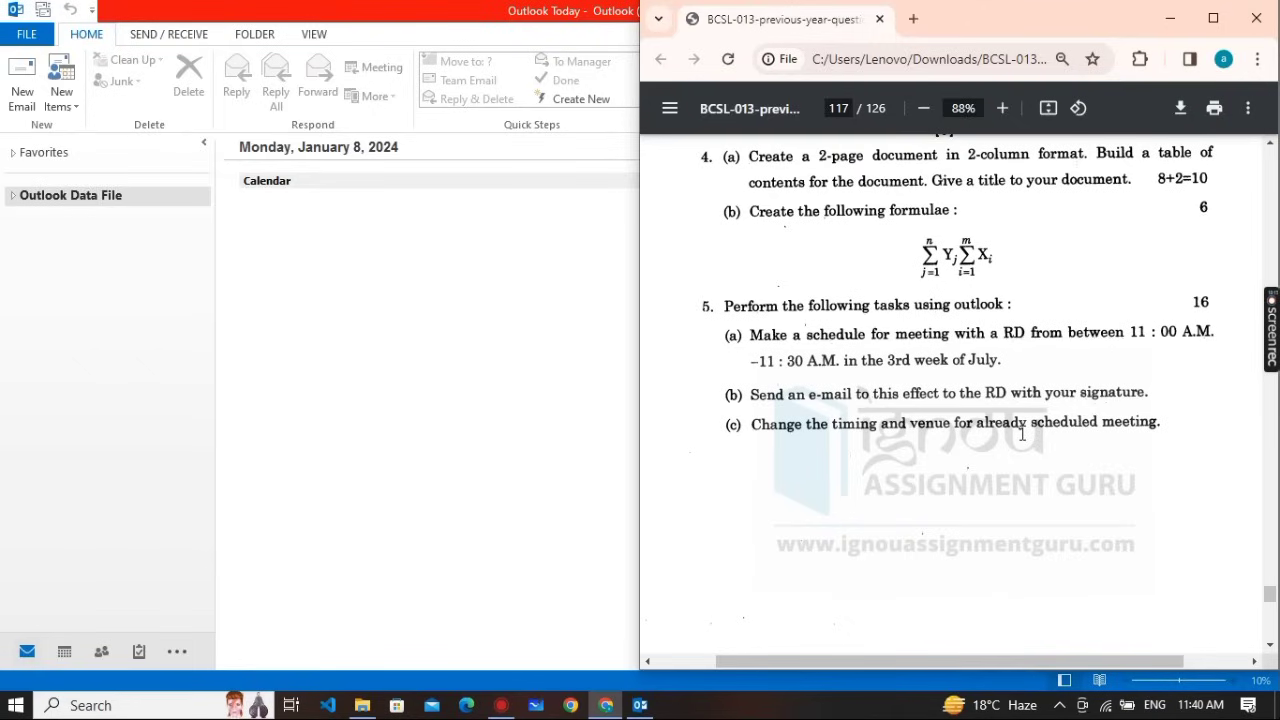
left_click(556, 374)
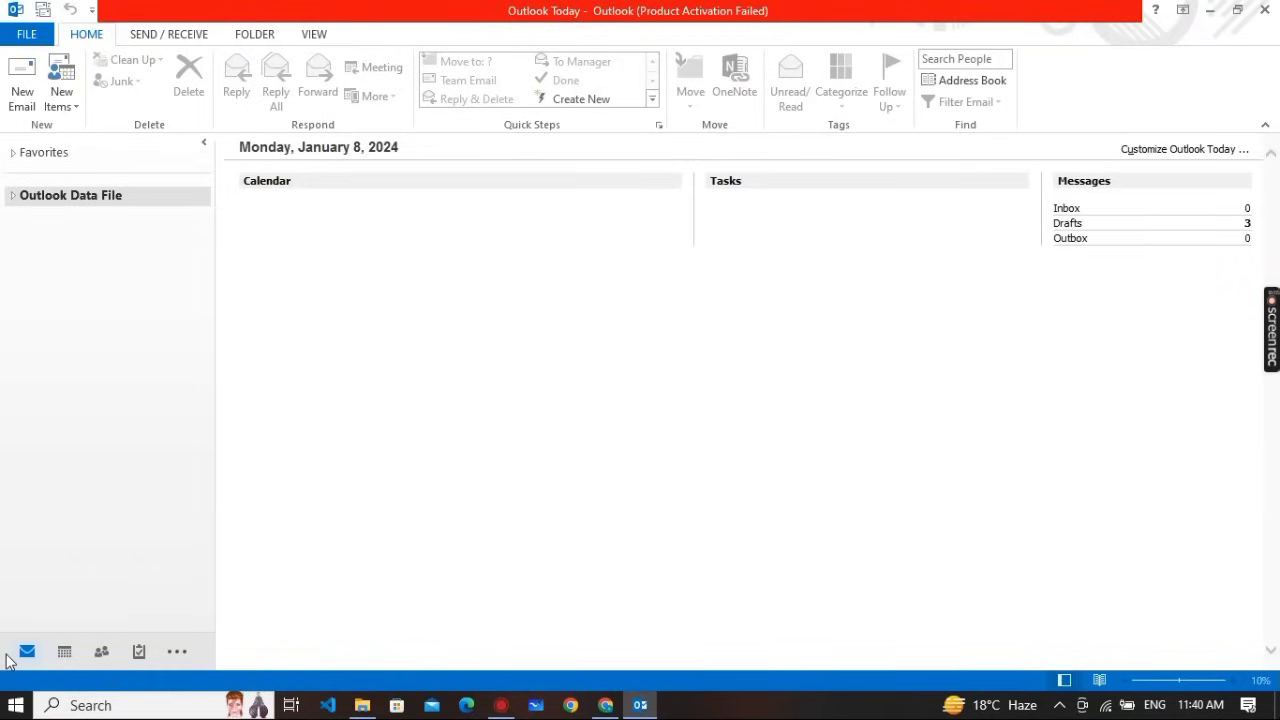
left_click(64, 652)
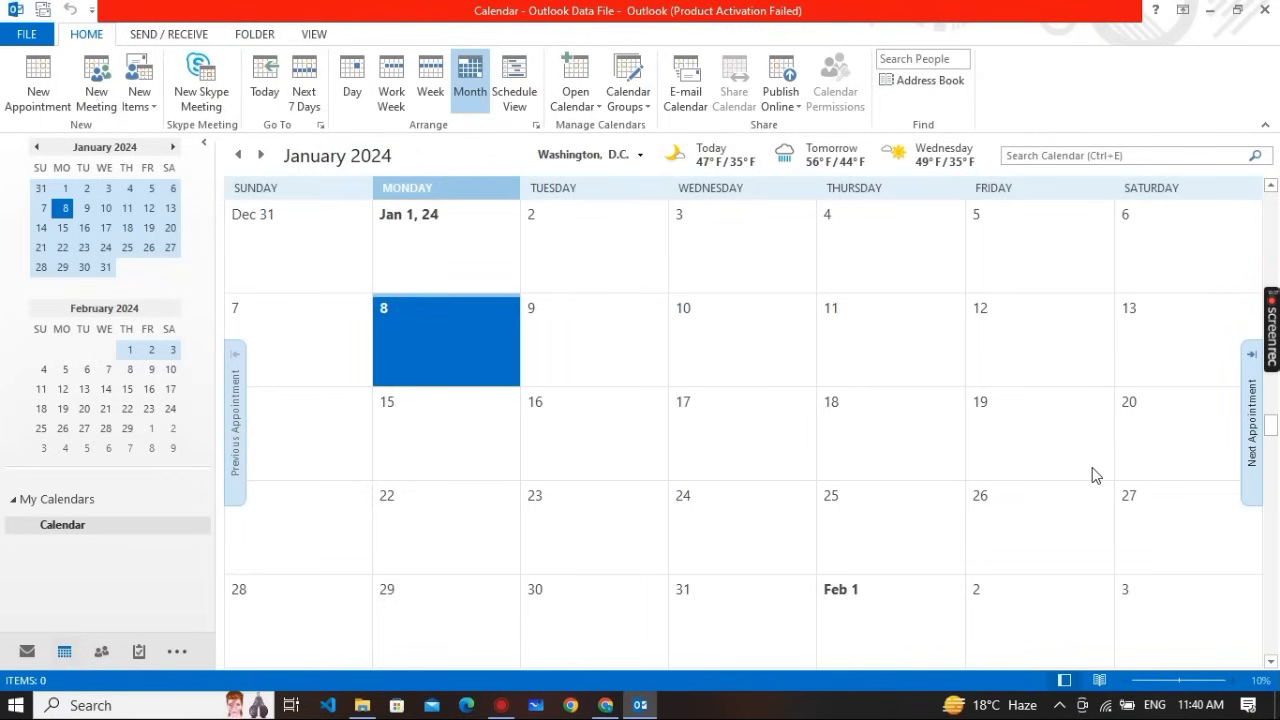
Change the July 17 rd meeting's start from 11:00 AM to 12:00 AM and save it
left_click(1253, 478)
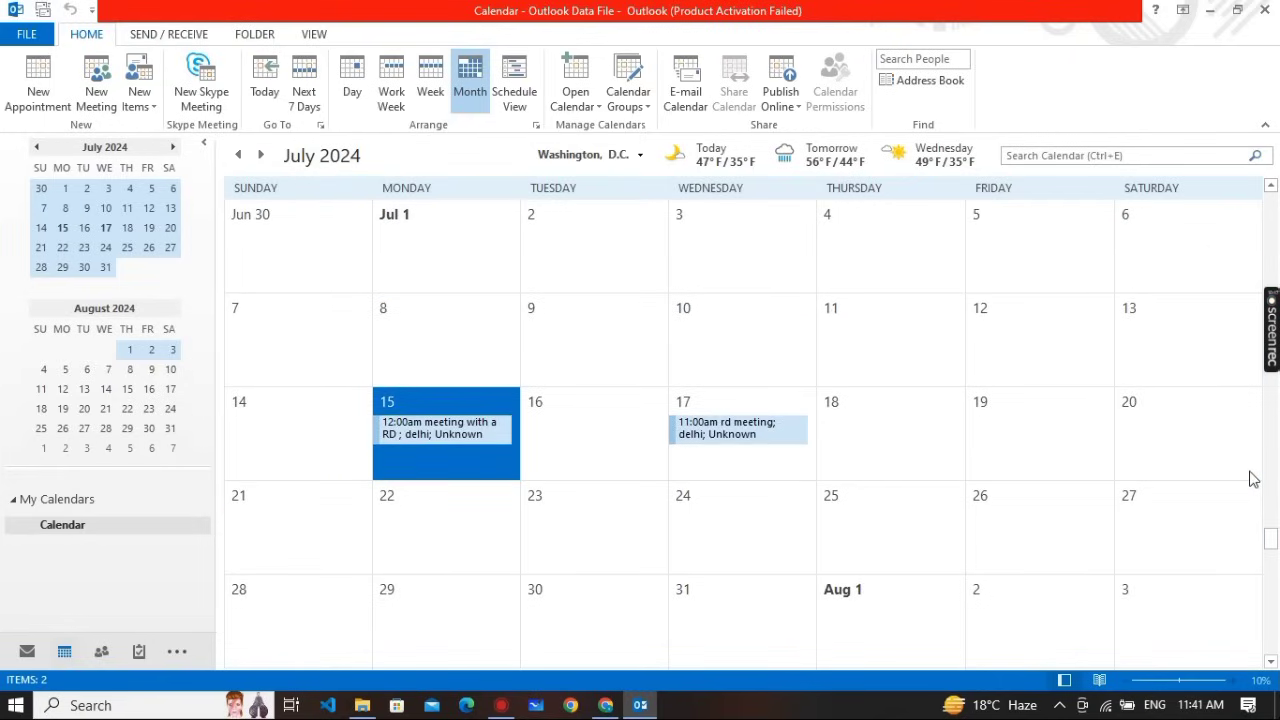
mouse_move(407, 438)
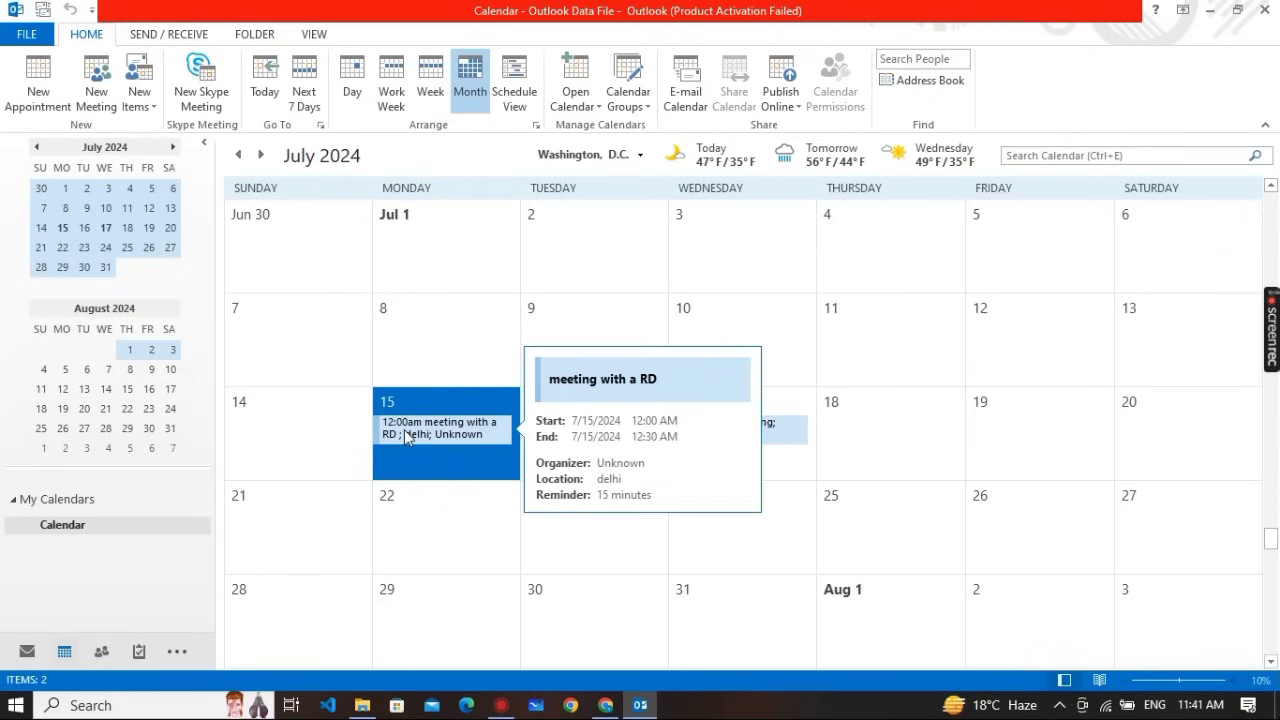
left_click(795, 440)
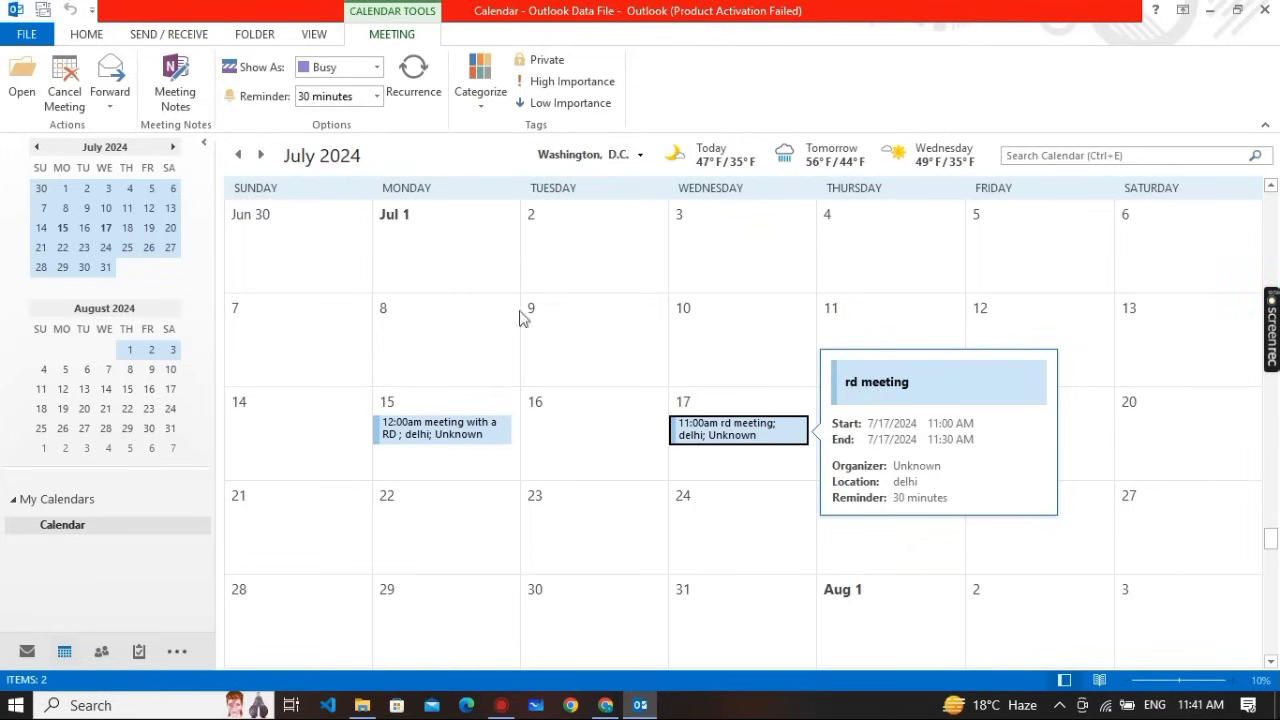
left_click(18, 80)
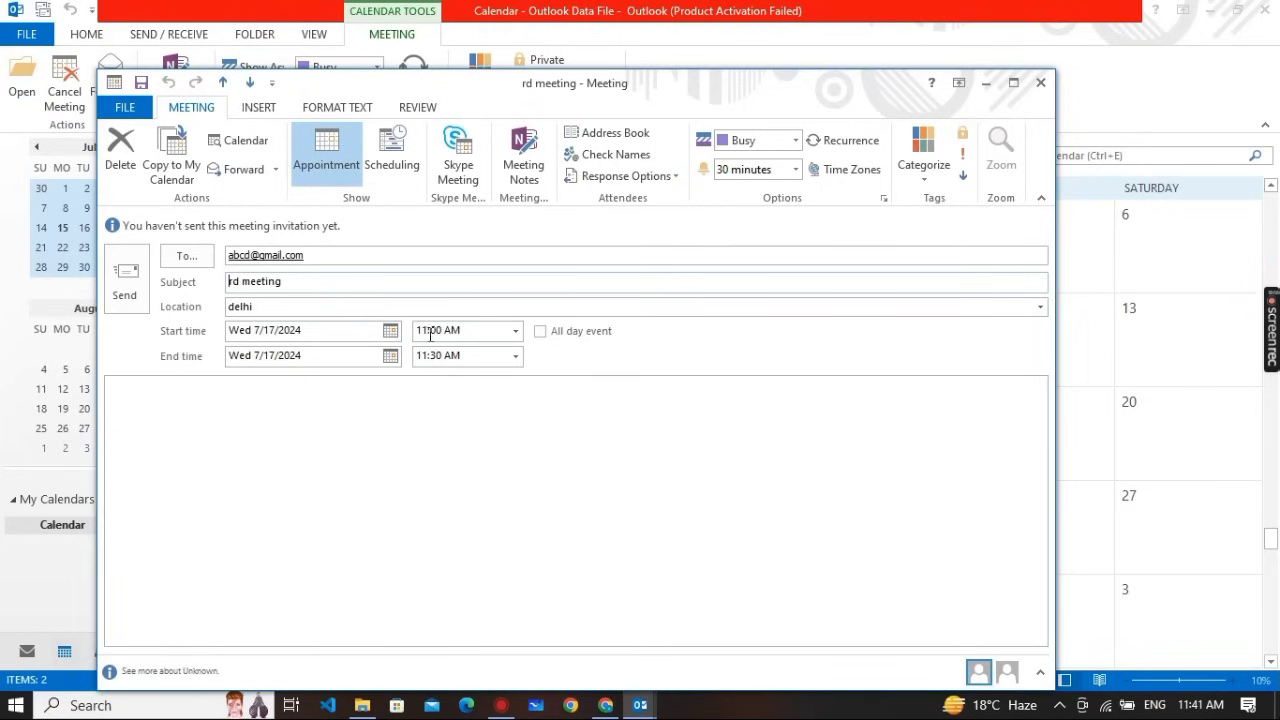
left_click(428, 333)
key("BackSpace")
type("2")
left_click(479, 355)
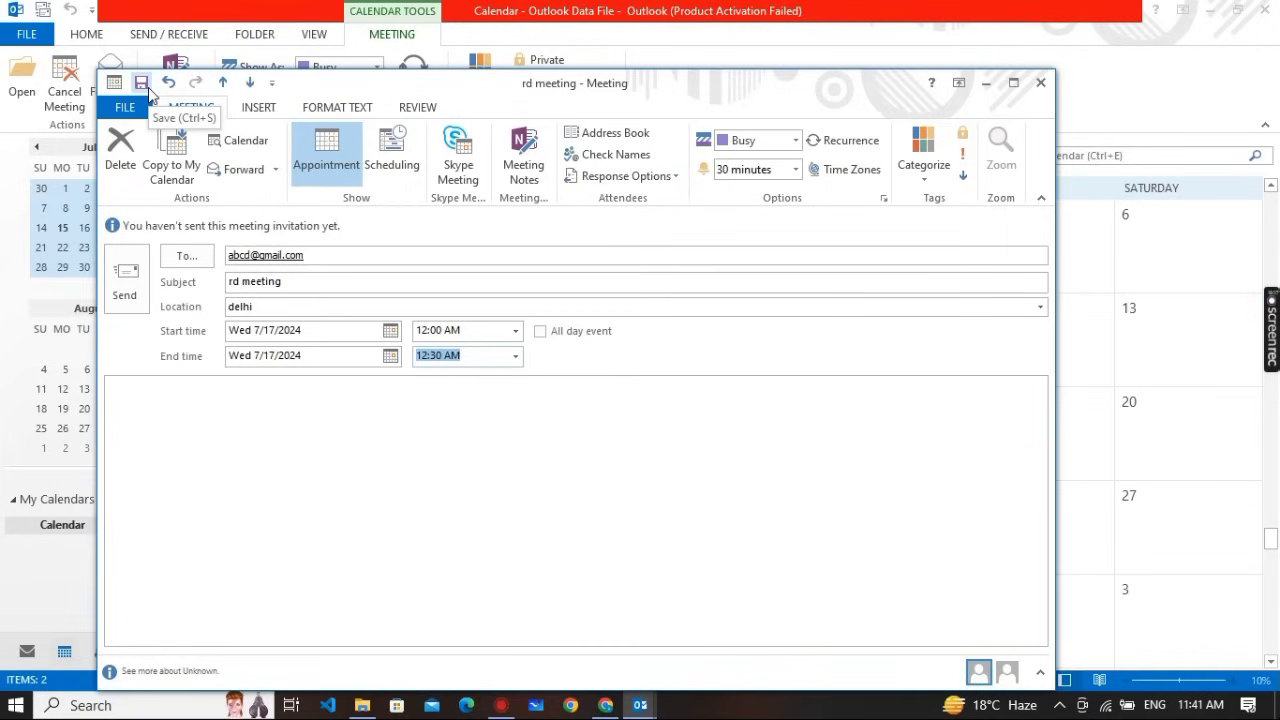
left_click(141, 83)
Close the meeting window and scroll the question PDF to question 5 on page 120
left_click(1041, 84)
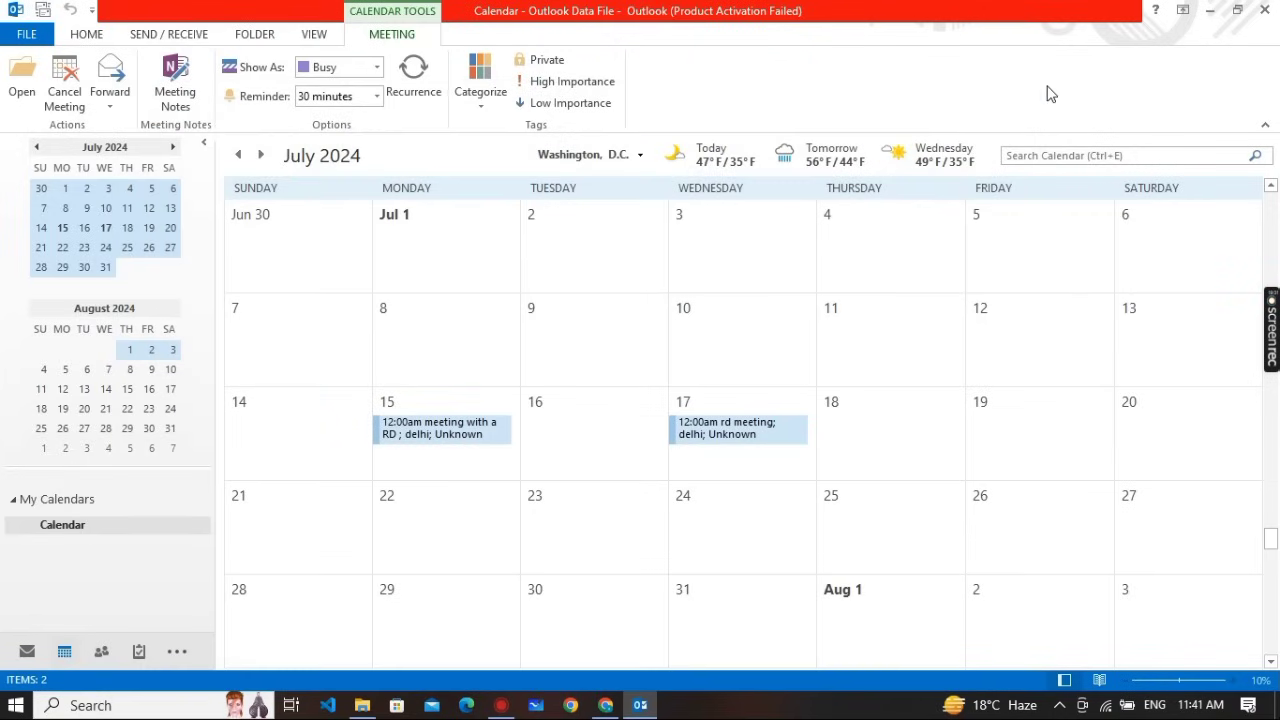
mouse_move(731, 440)
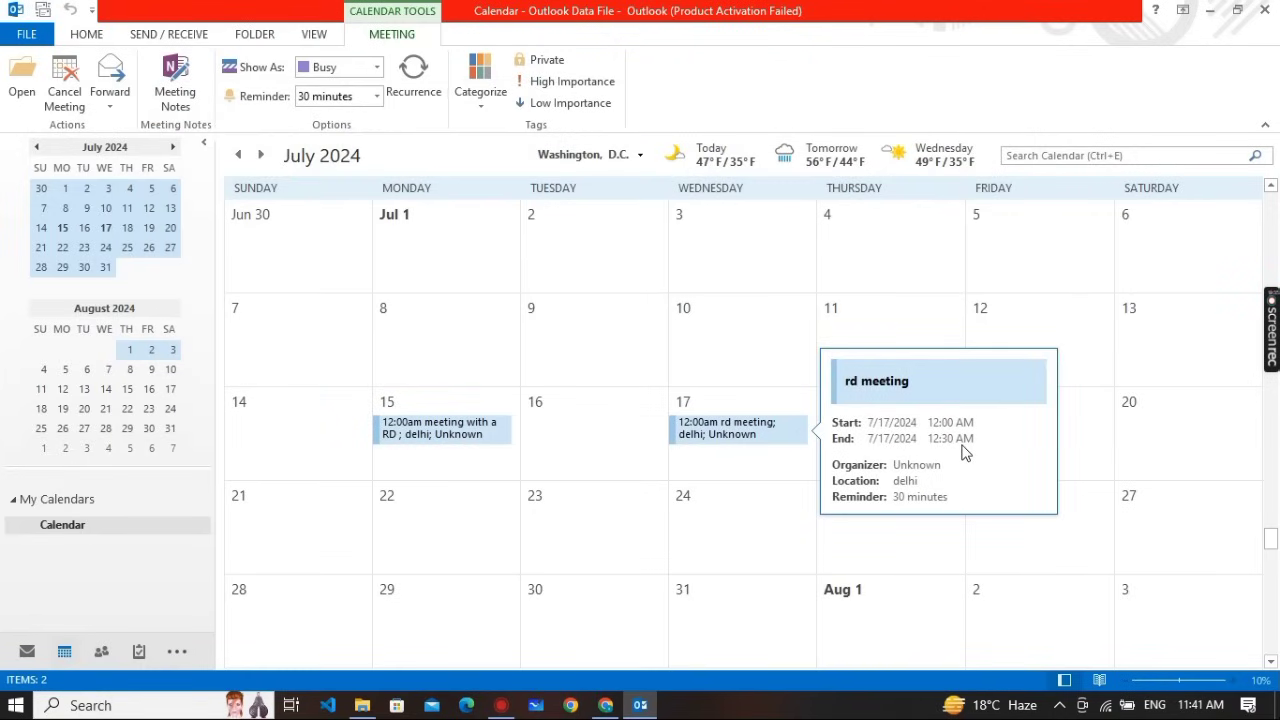
key("alt+Tab")
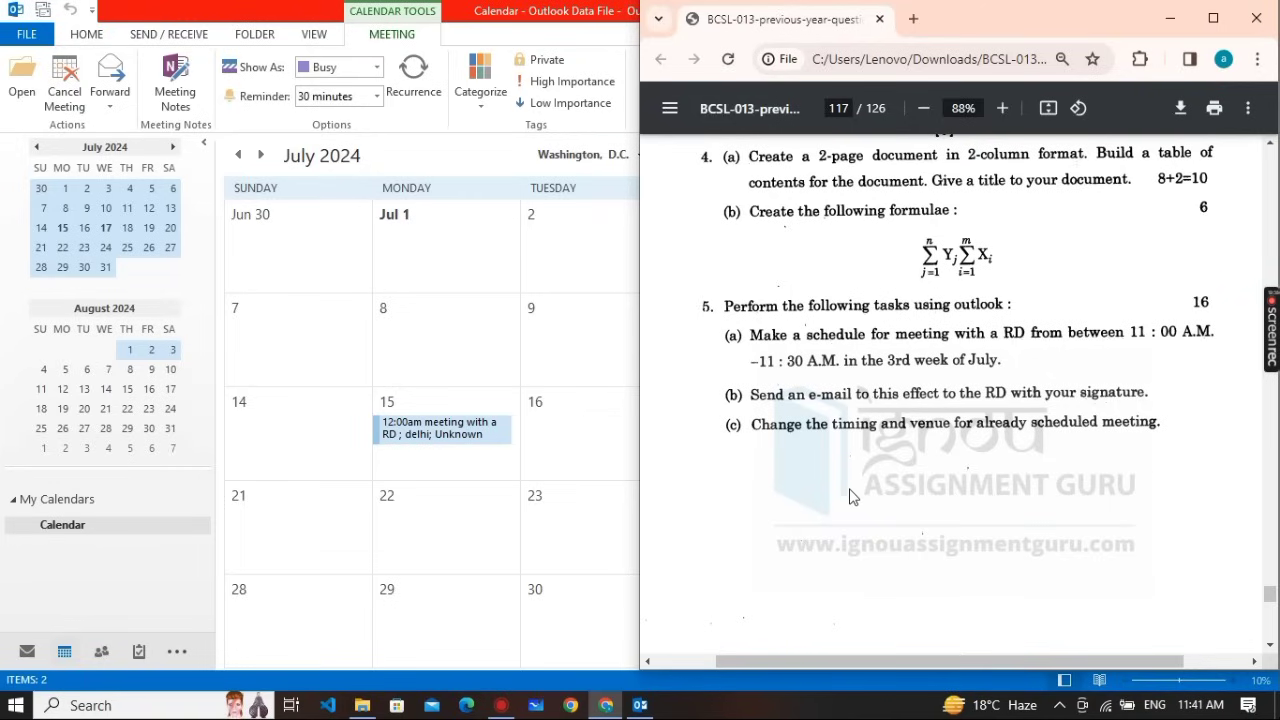
scroll(851, 497, "down", 10)
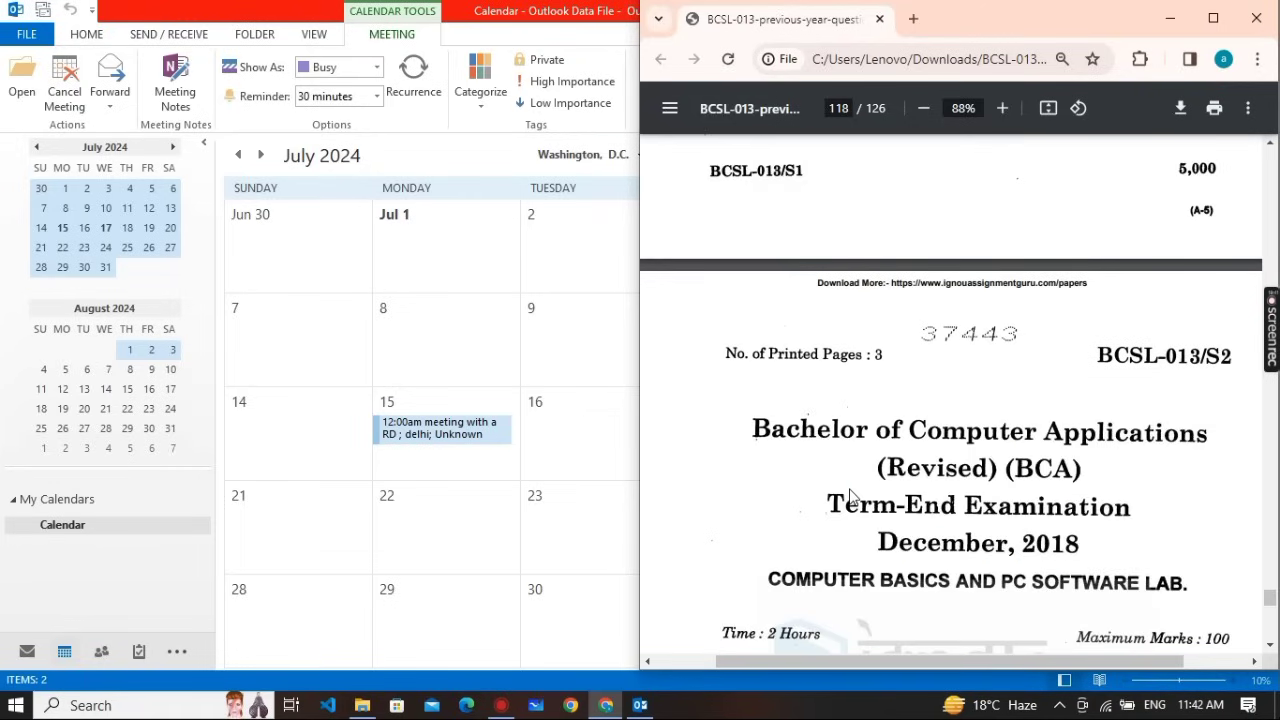
scroll(851, 497, "down", 12)
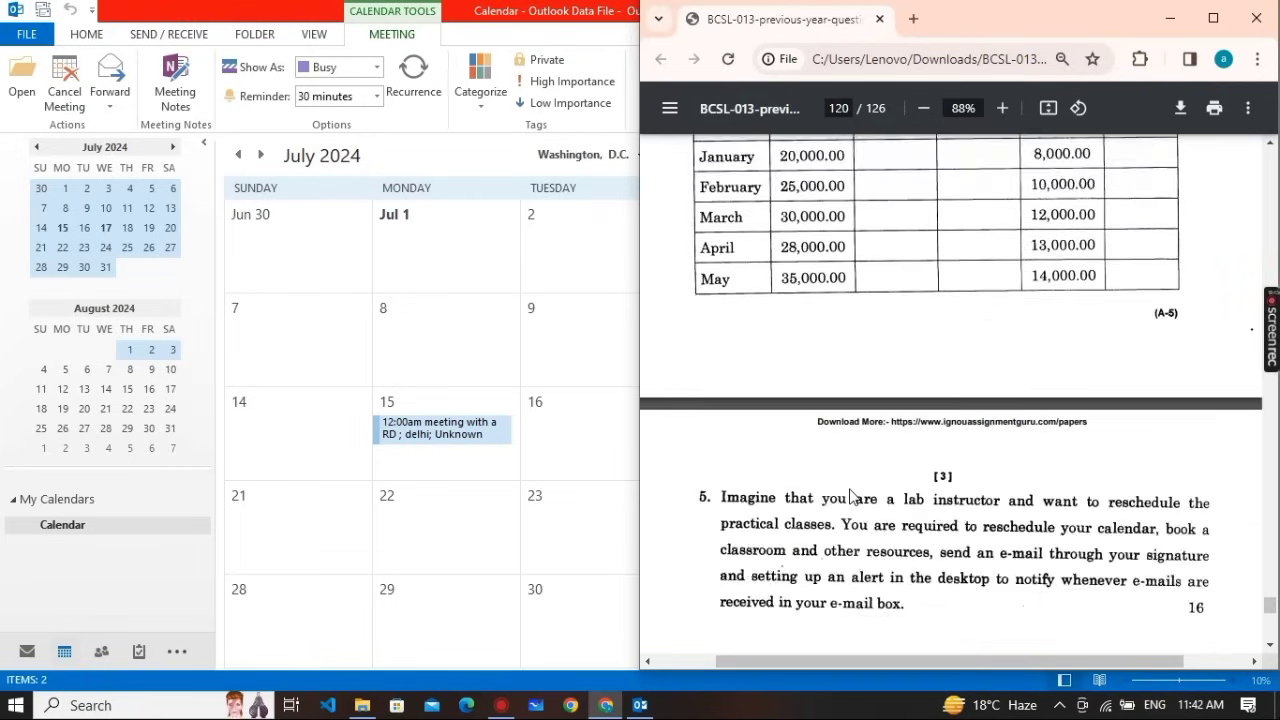
scroll(851, 497, "up", 3)
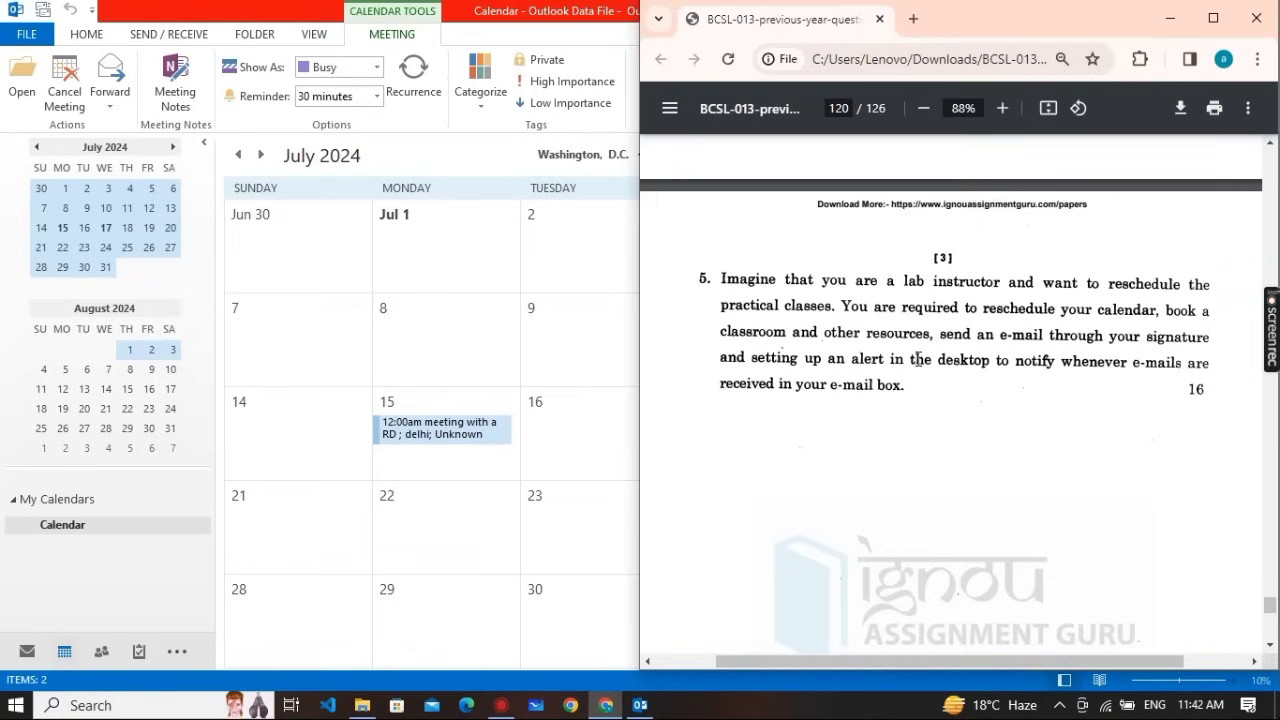
left_click(565, 355)
left_click(566, 354)
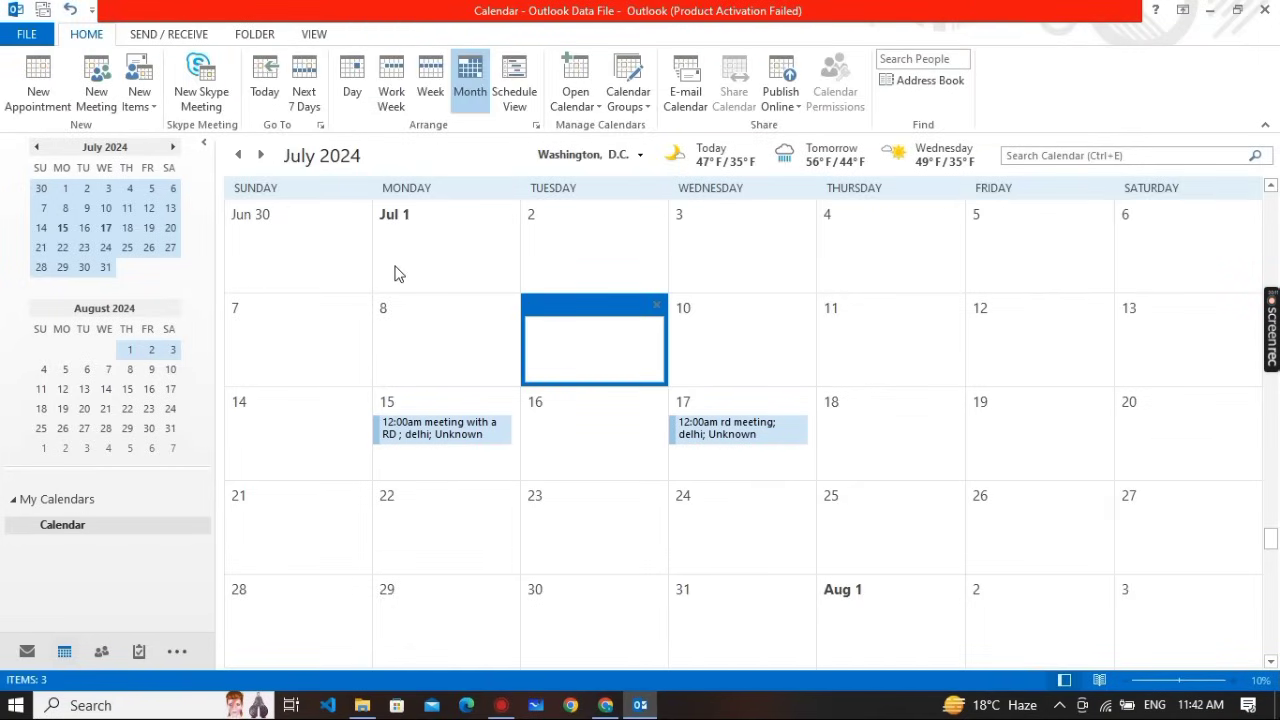
scroll(394, 274, "up", 10)
scroll(394, 274, "up", 8)
scroll(394, 274, "down", 4)
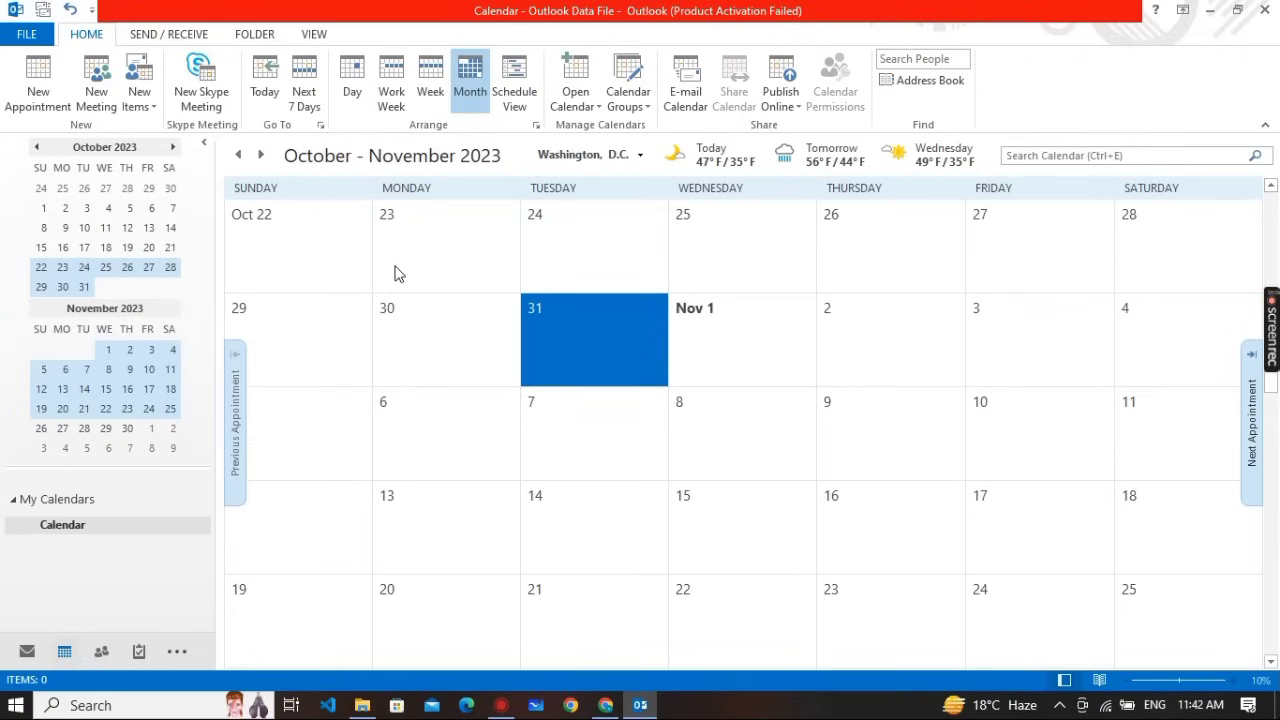
scroll(394, 274, "down", 3)
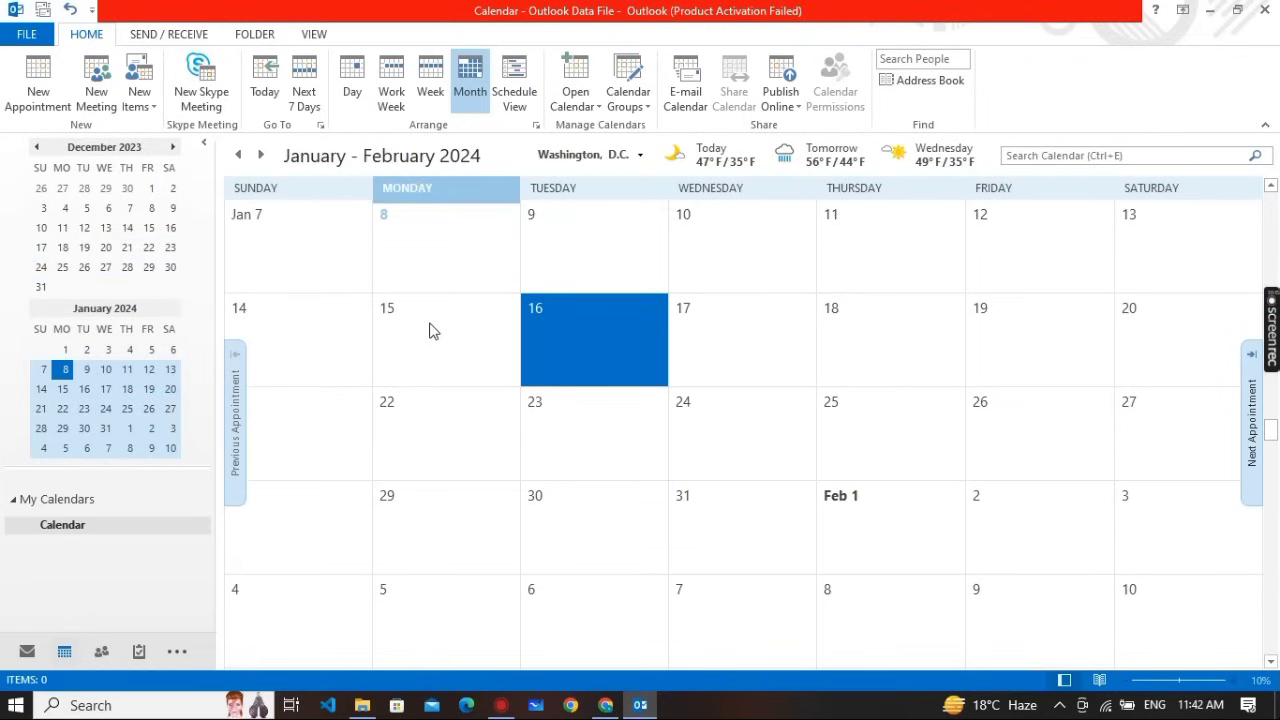
left_click(370, 444)
left_click(368, 444)
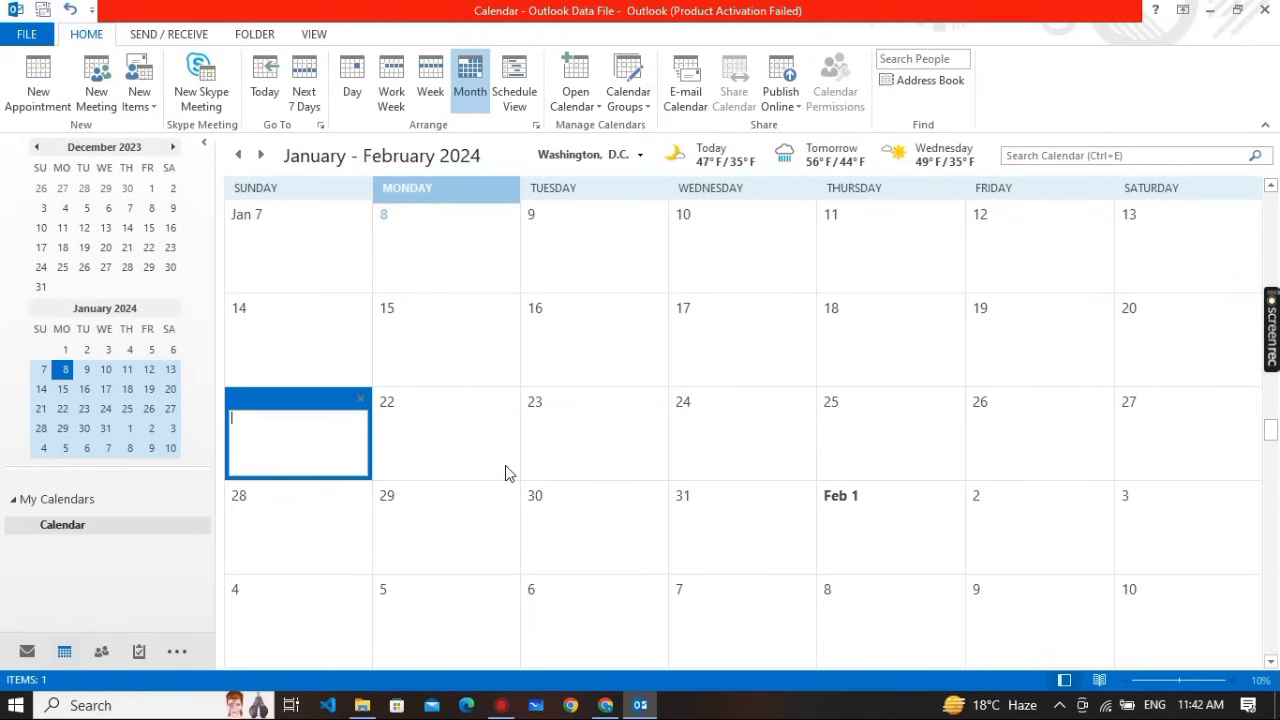
left_click(274, 352)
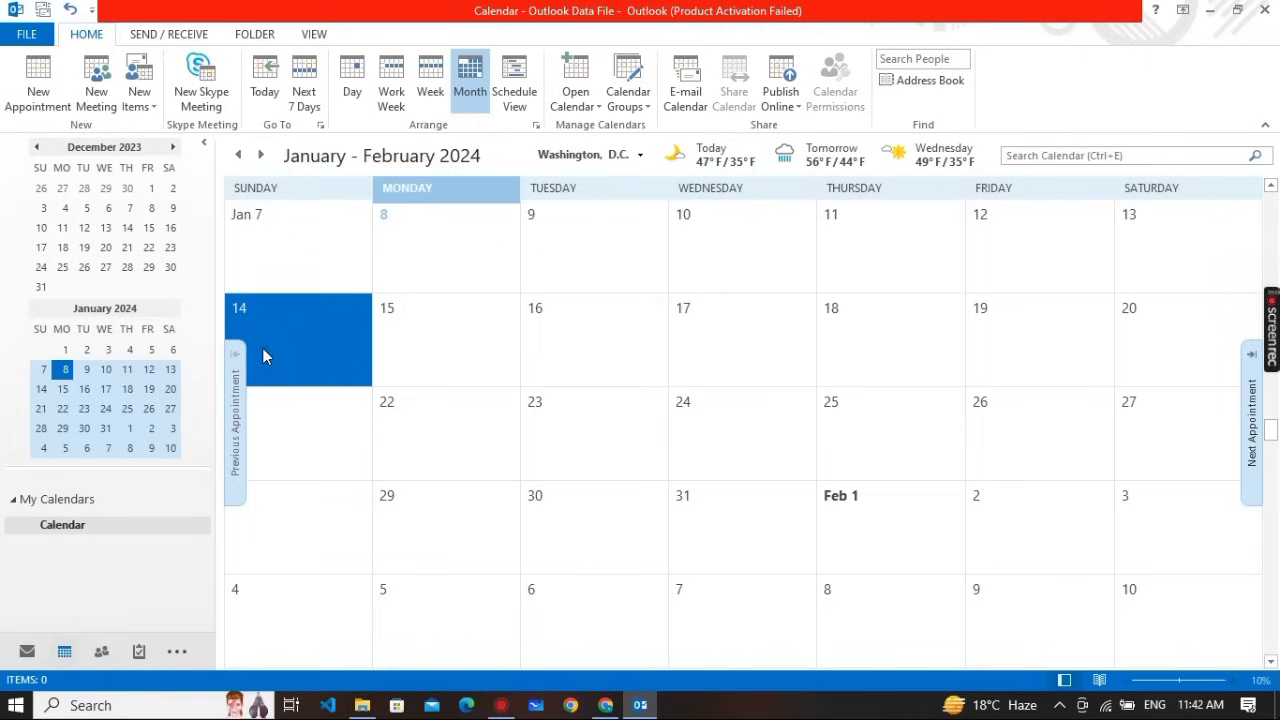
left_click_drag(274, 345, 1003, 341)
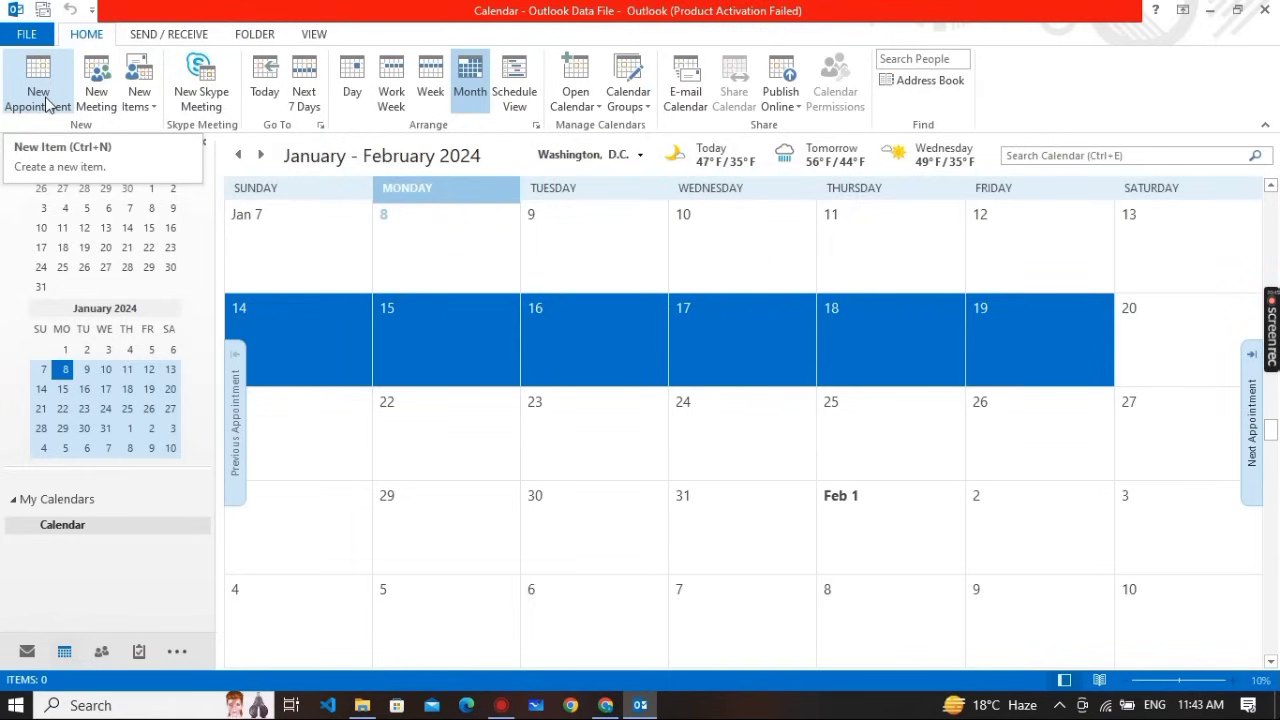
Start a new meeting for the selected dates and add two invitee e-mail addresses
left_click(85, 104)
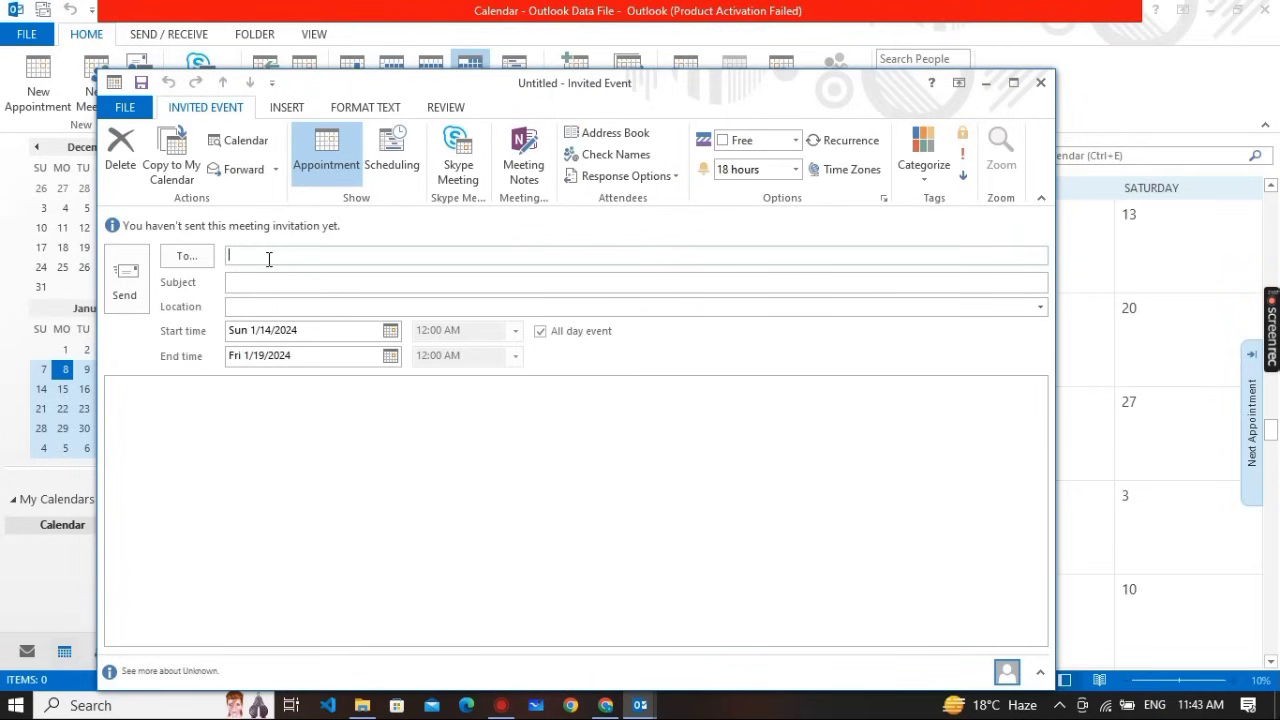
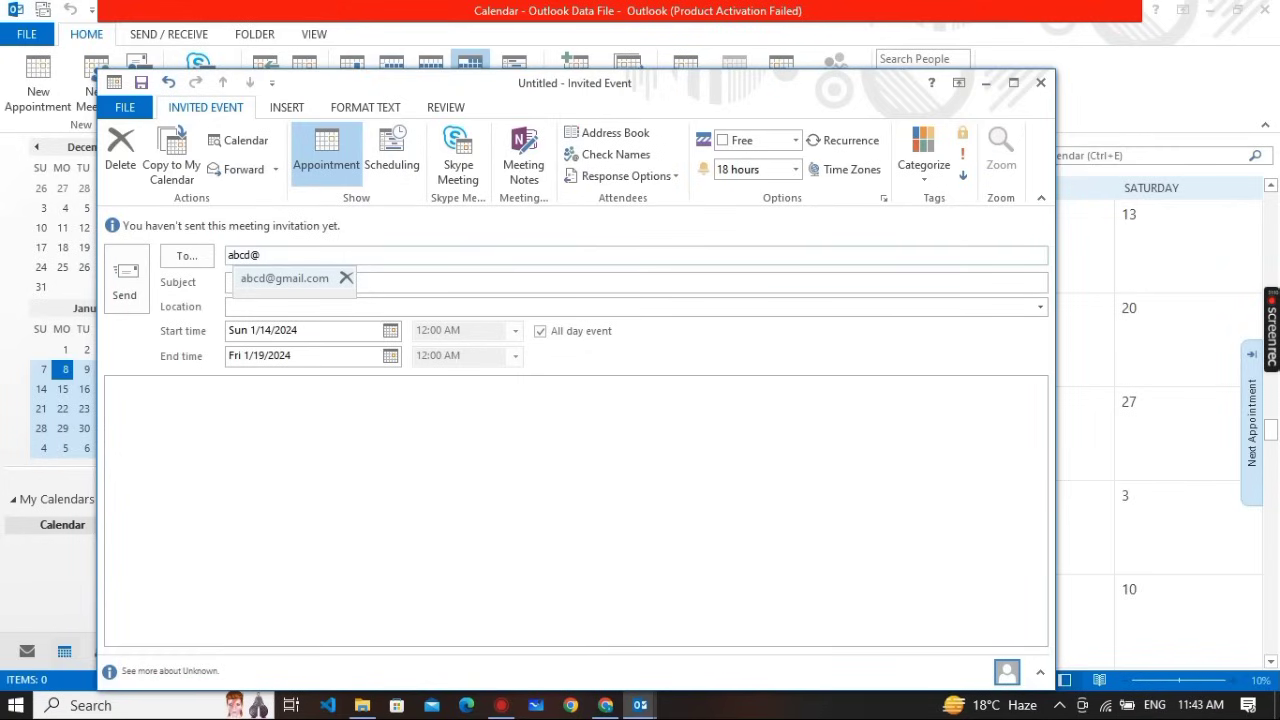
key("Return")
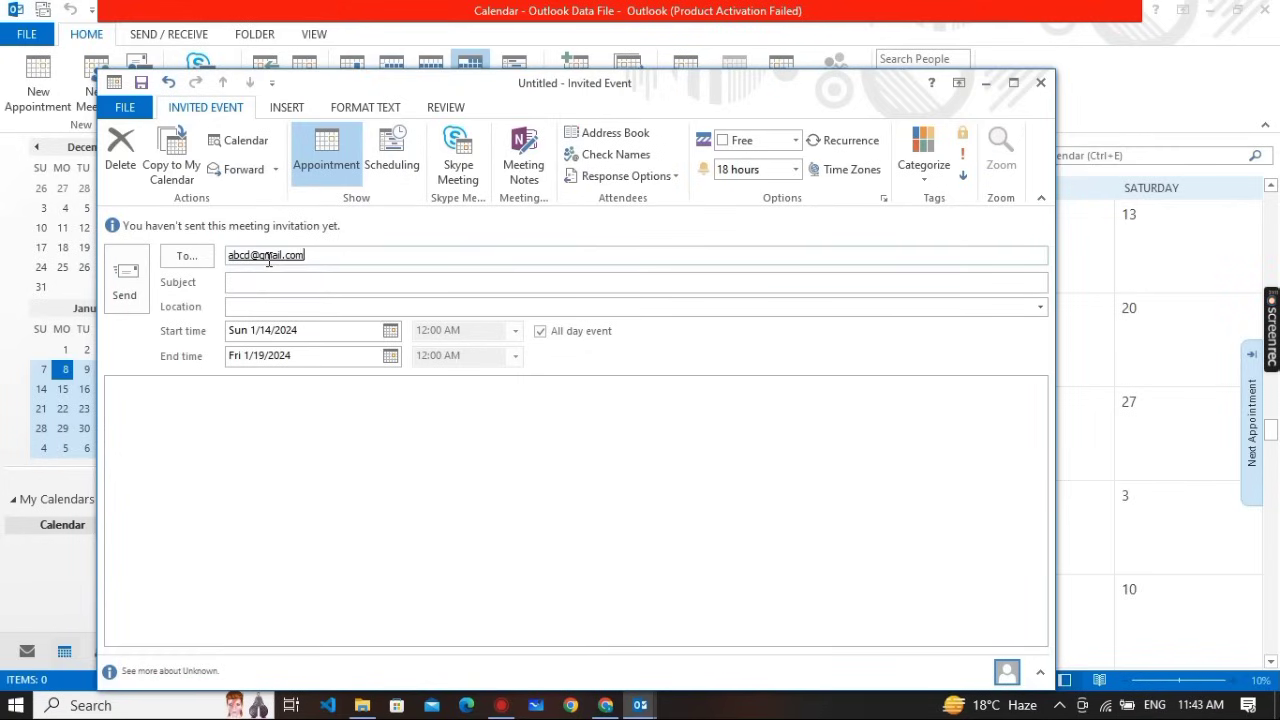
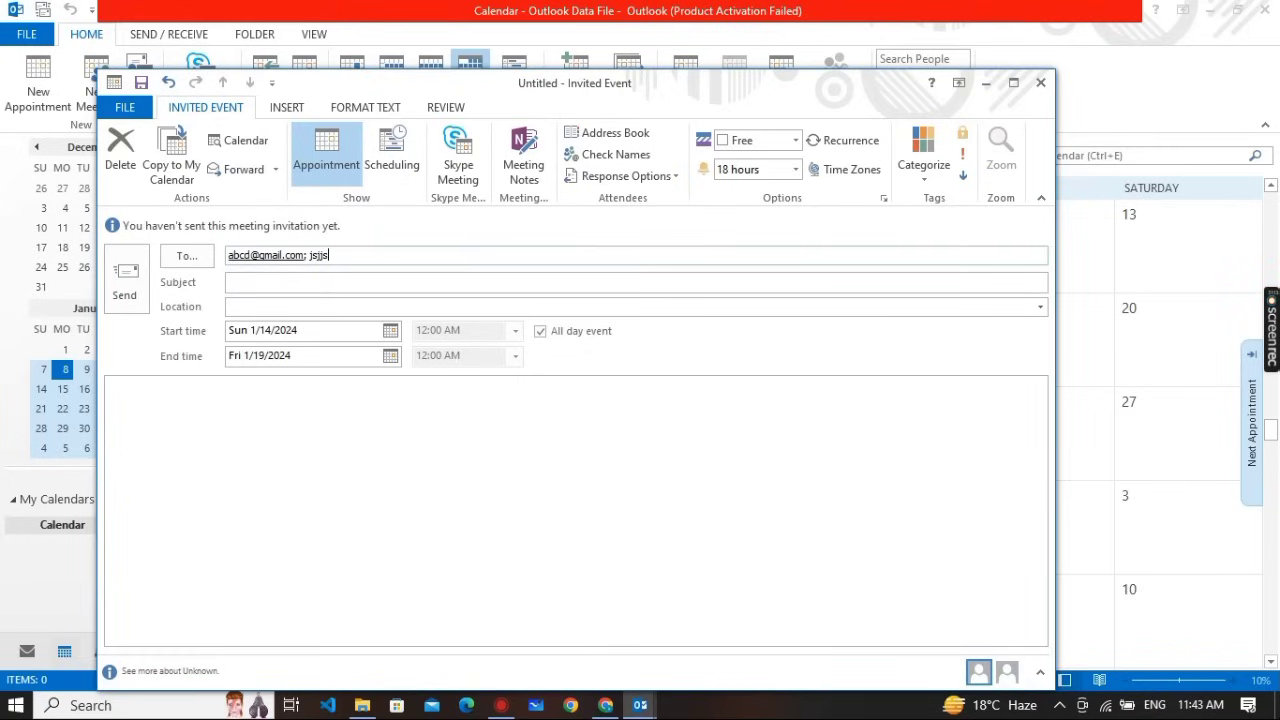
Set subject 'practical schedule' and location 'mumbai', then save the meeting
left_click(317, 281)
type("prsc")
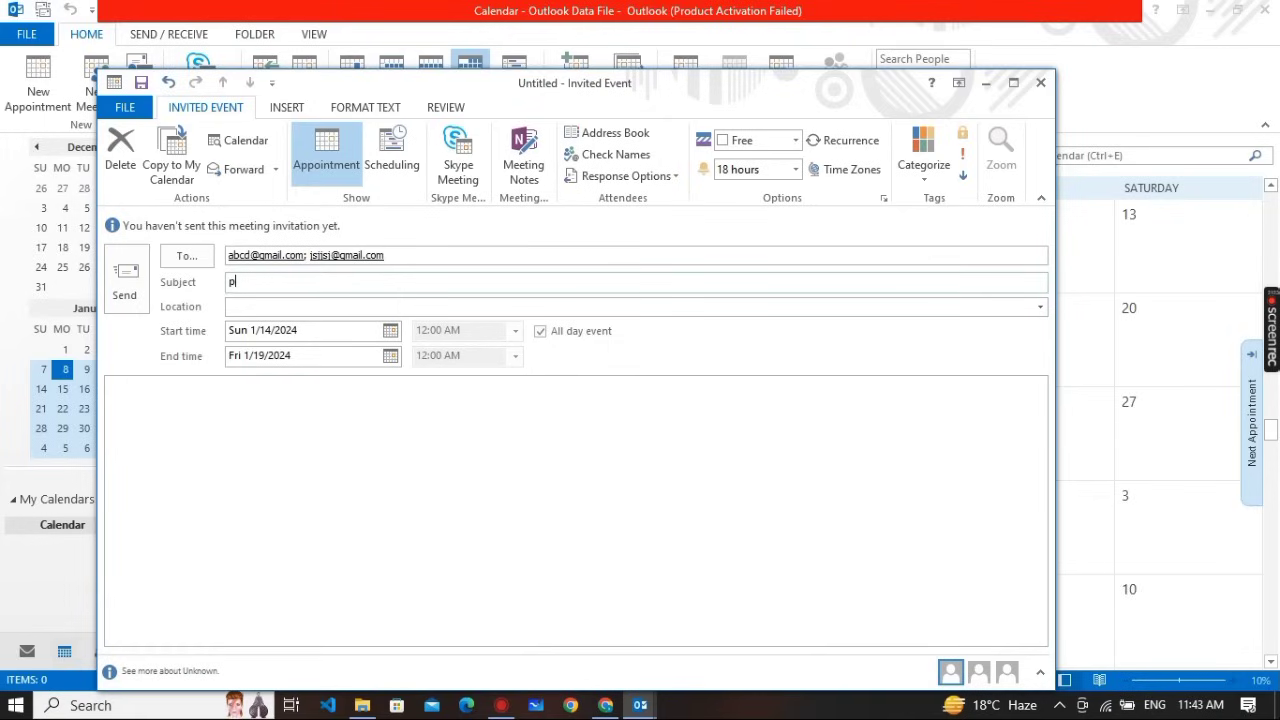
key("BackSpace")
key("BackSpace")
type("actical schedule")
left_click(265, 307)
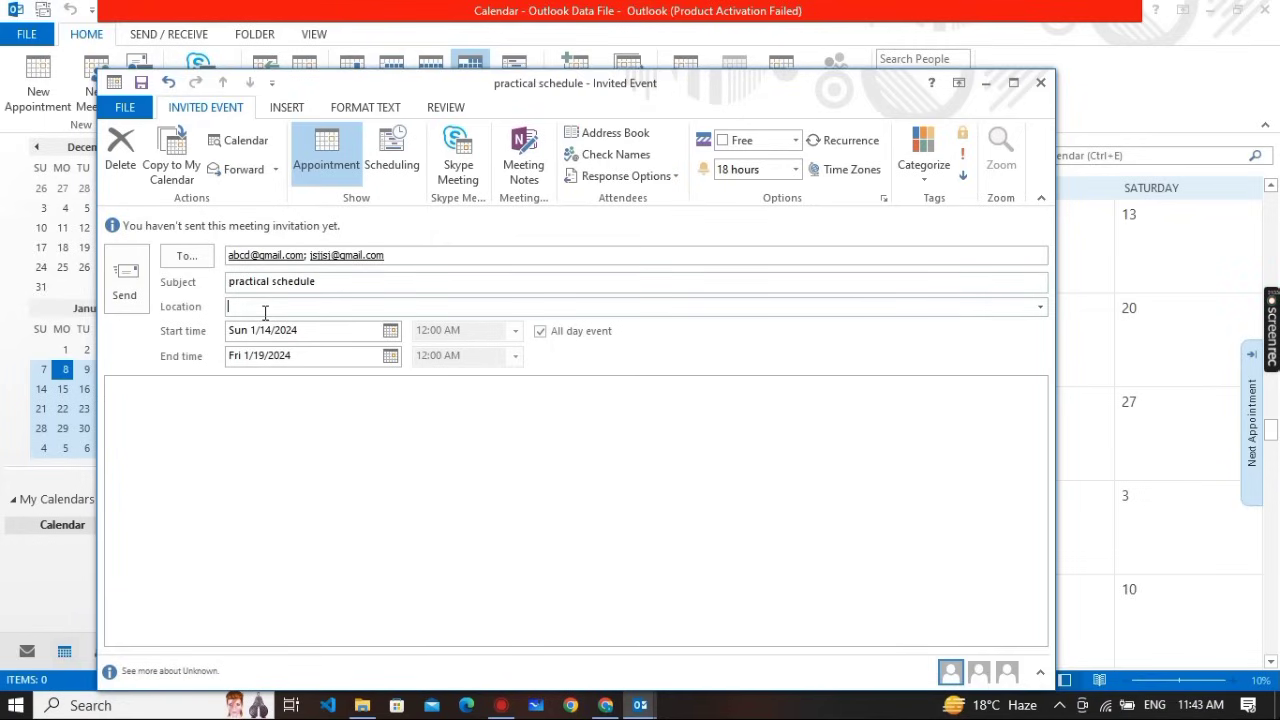
type("mumbai")
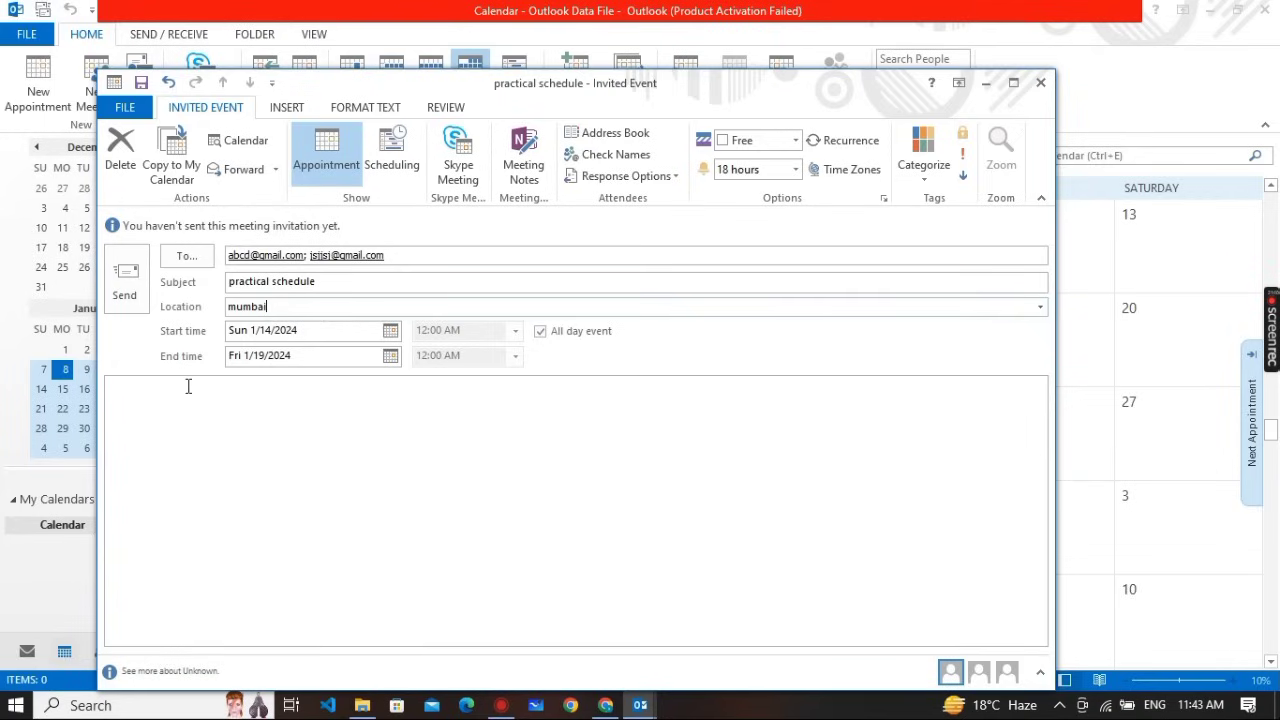
left_click(141, 83)
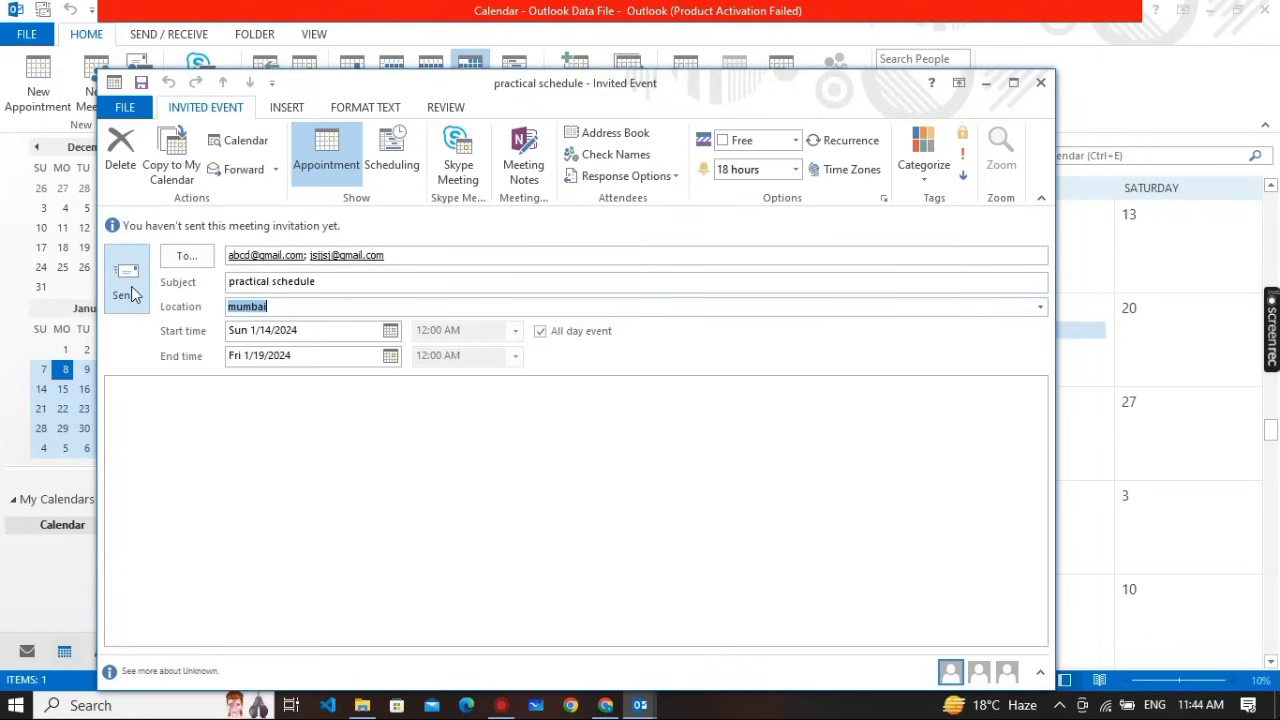
Try sending the practical schedule invitation twice, cancel the 'No valid email accounts' error, and close it
left_click(131, 287)
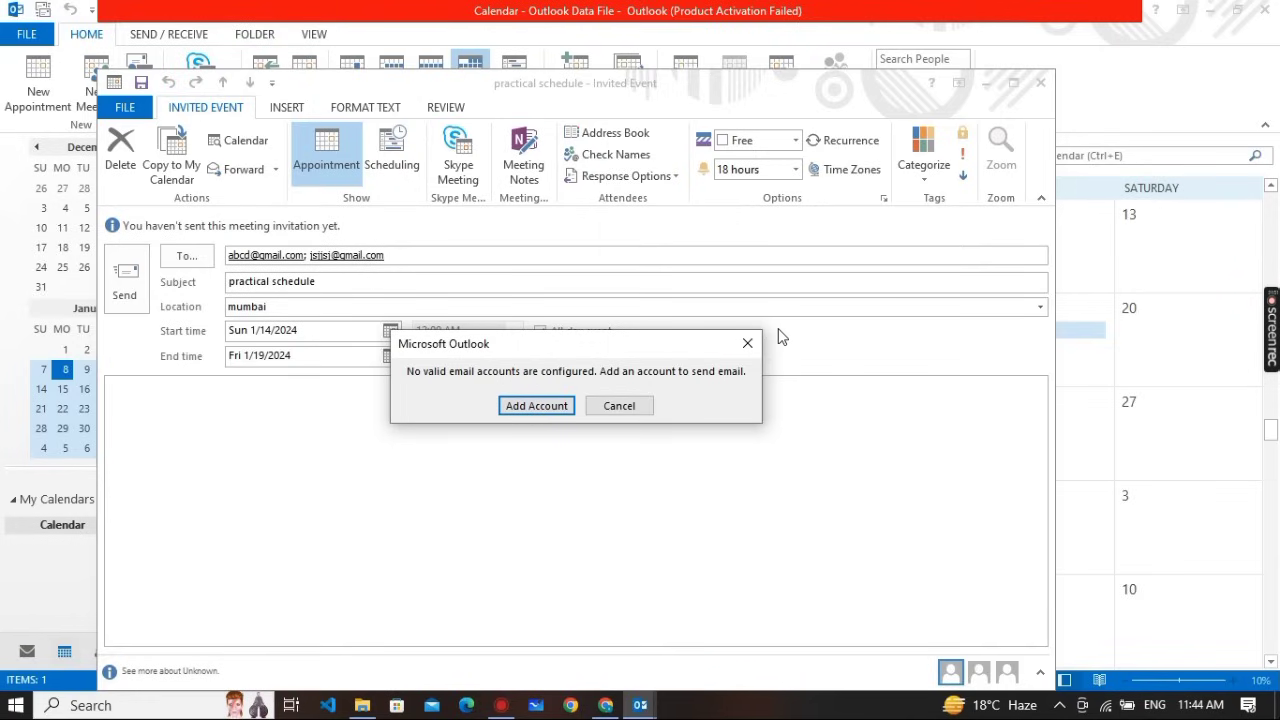
left_click(748, 344)
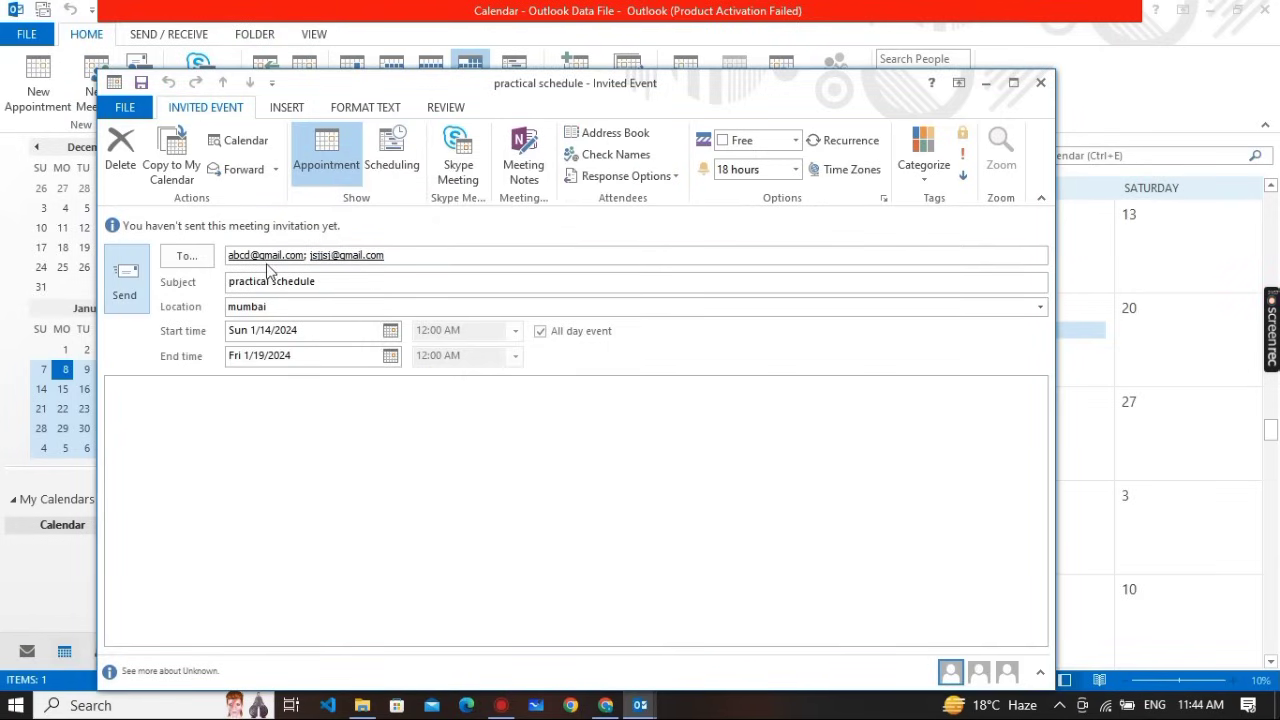
mouse_move(266, 247)
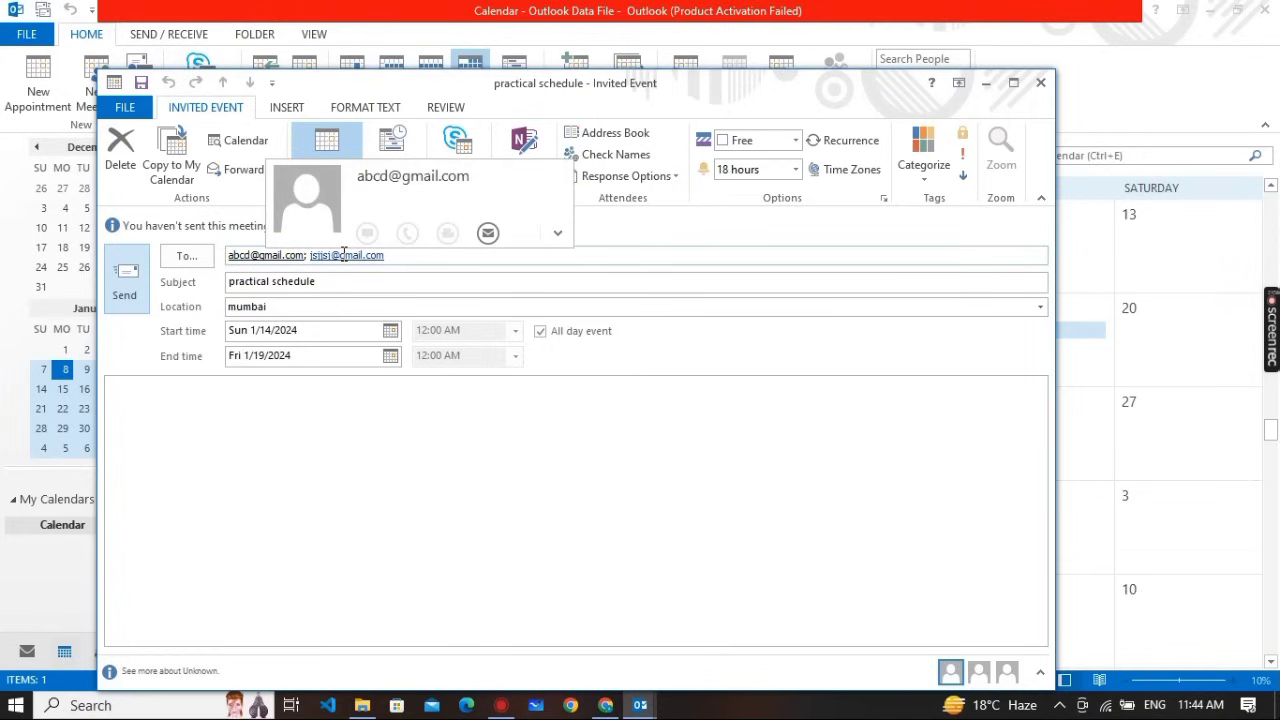
mouse_move(350, 258)
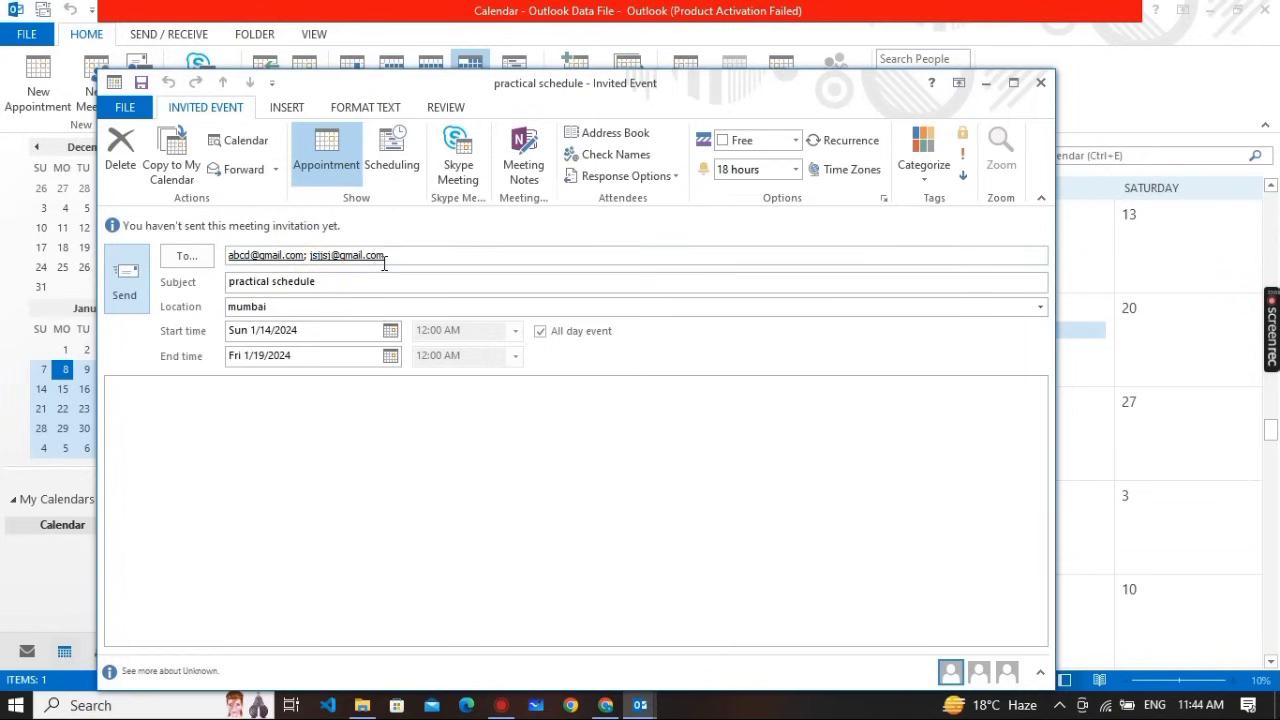
left_click(141, 285)
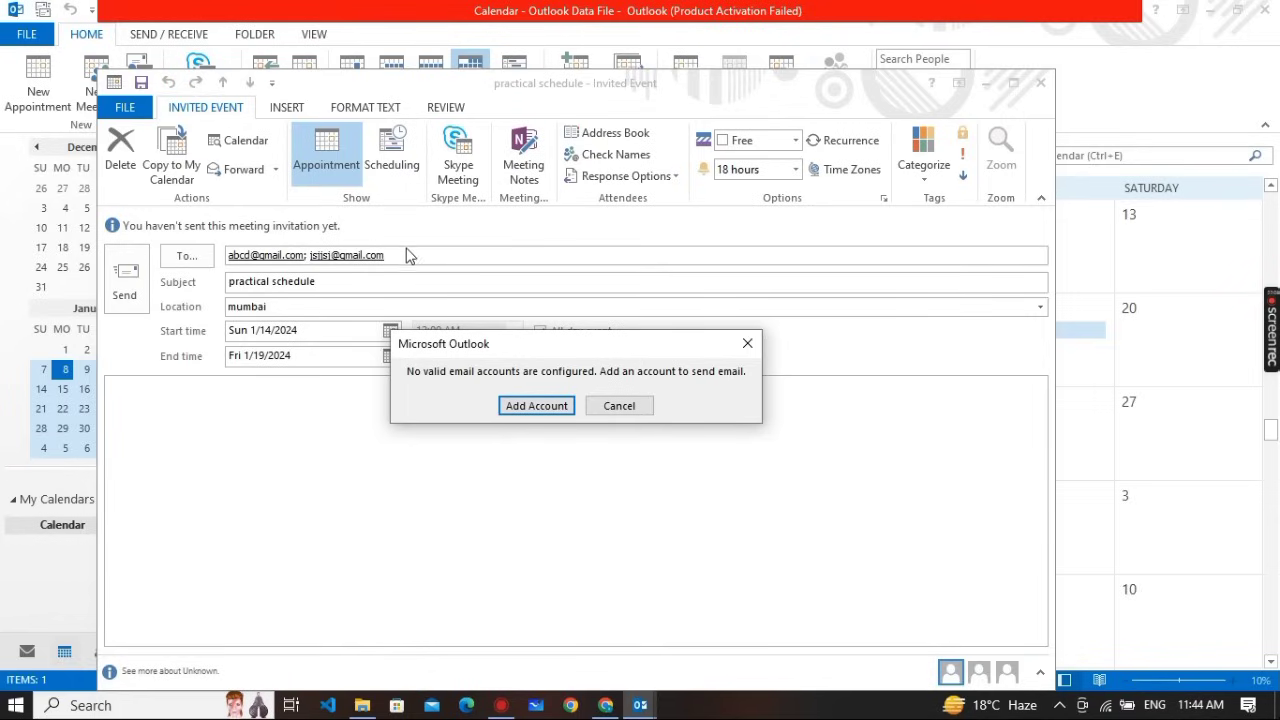
left_click(638, 405)
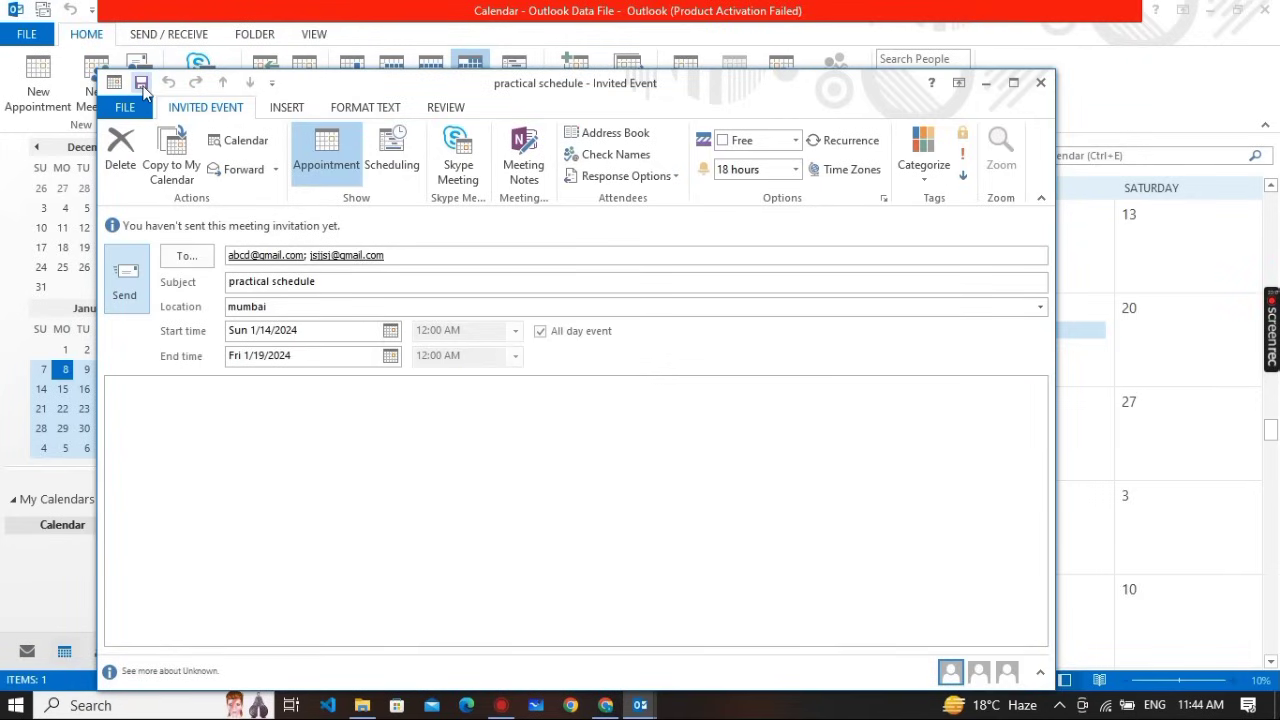
left_click(1041, 84)
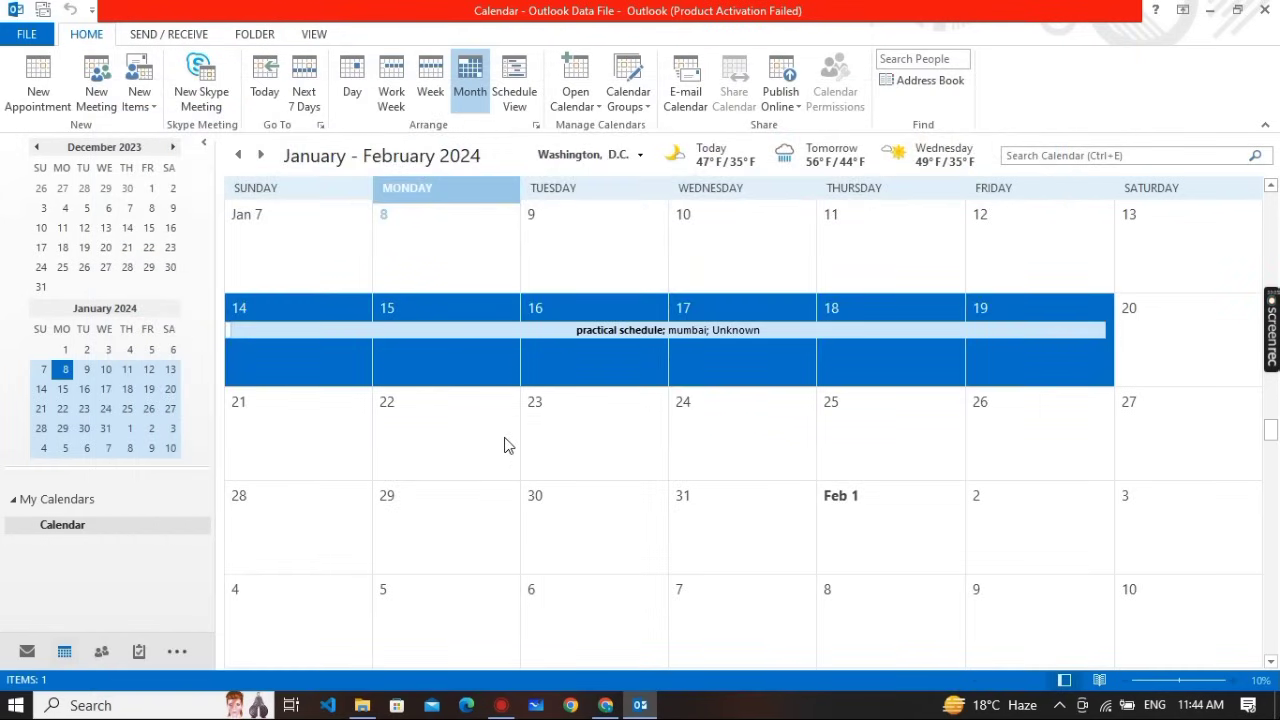
key("alt+Tab")
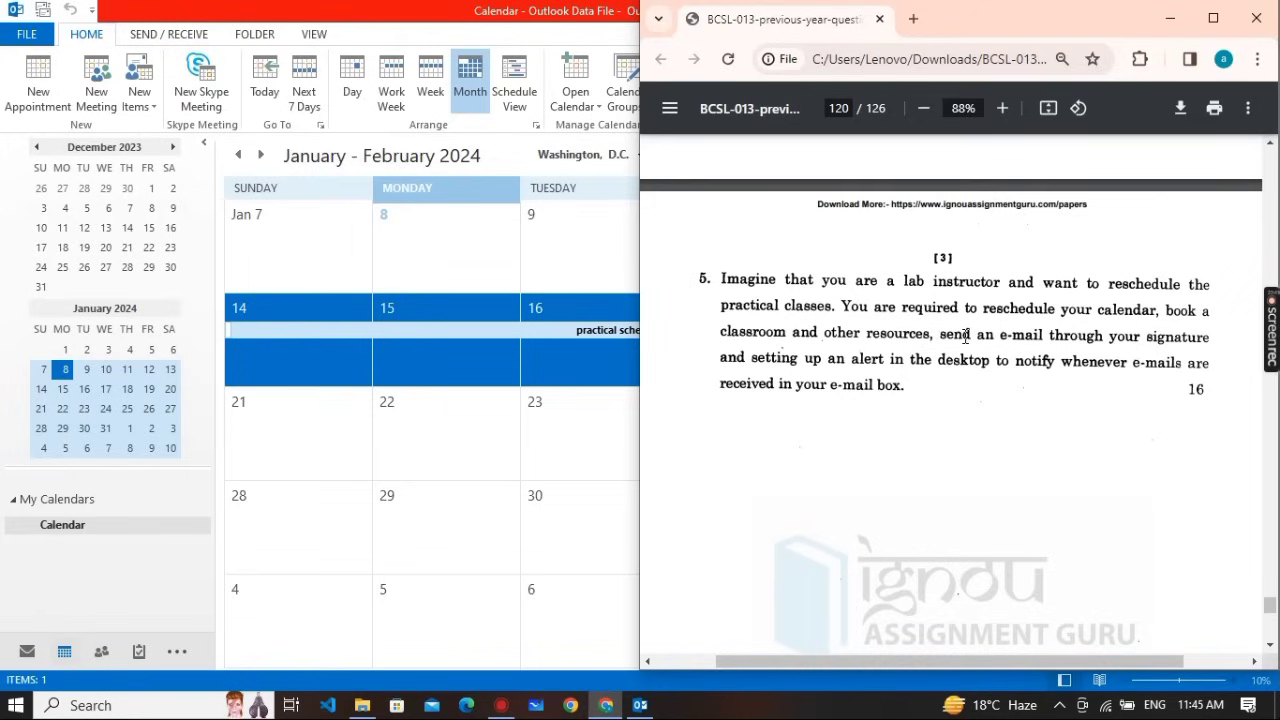
left_click(506, 335)
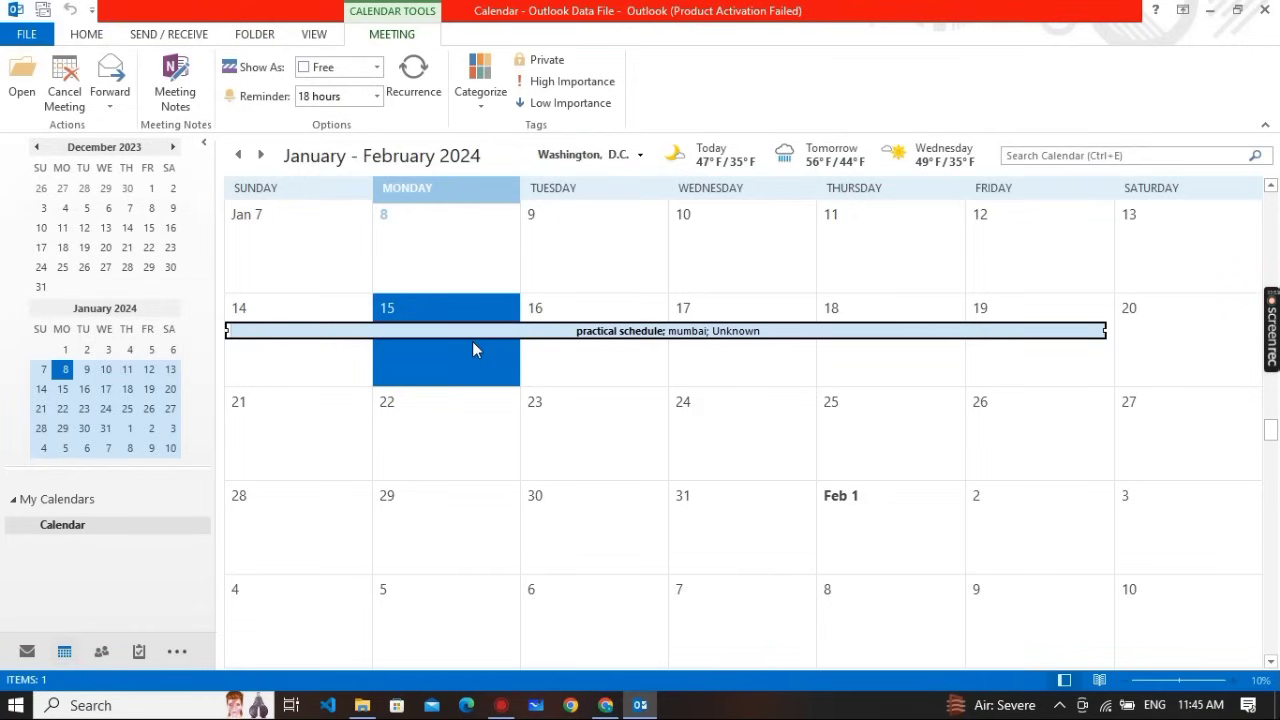
Create a timed 'bcsl13 class' appointment on January 15 ending at 9:30 AM and save it
double_click(472, 341)
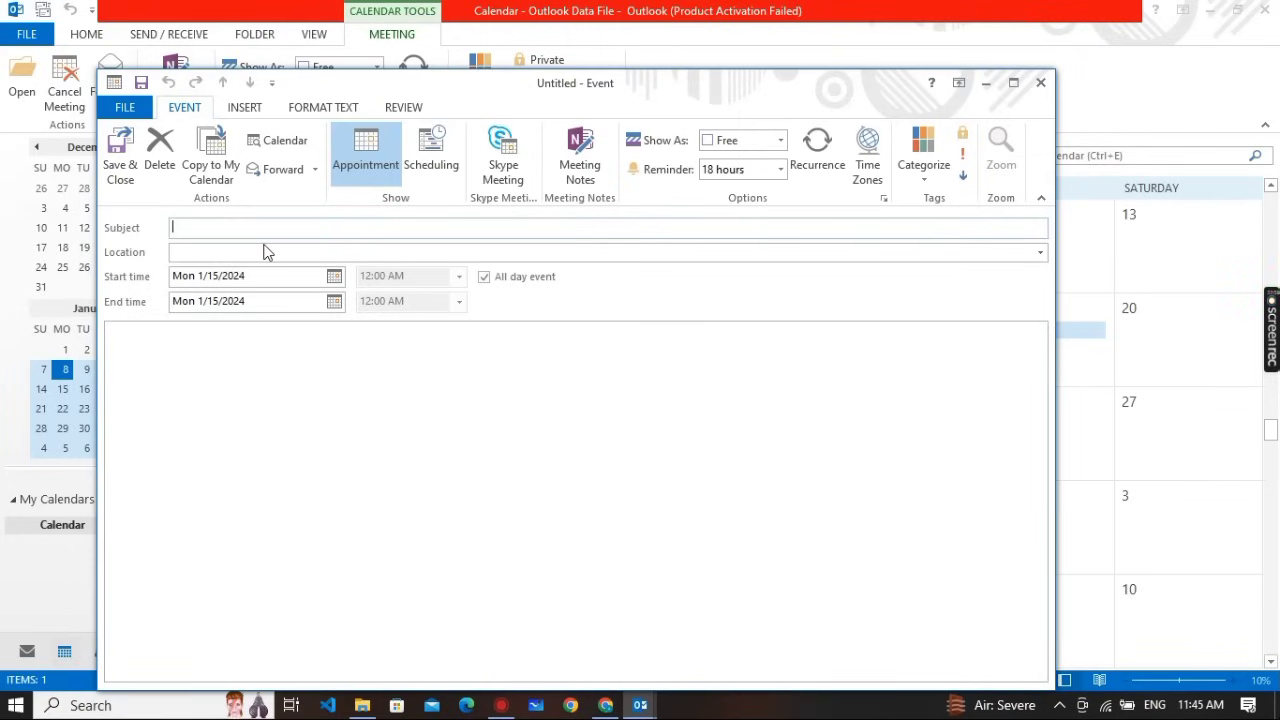
type("bcsl13 class")
left_click(485, 278)
left_click(485, 278)
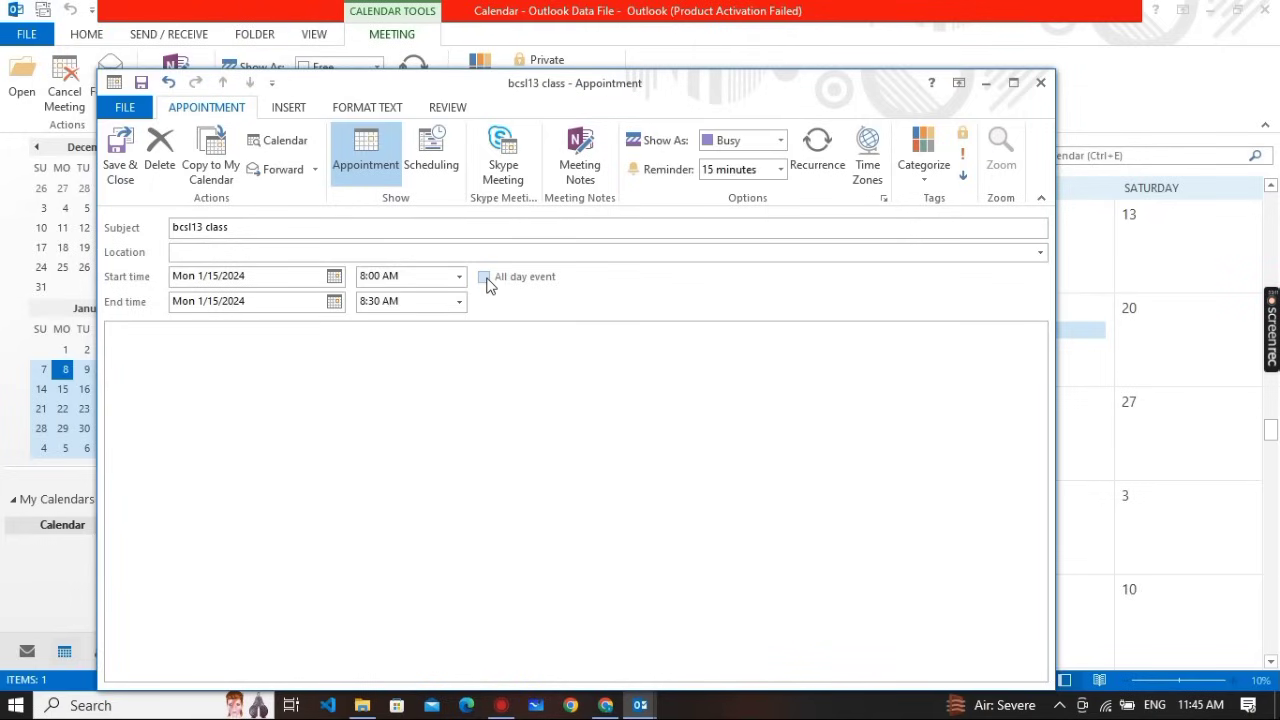
left_click(485, 278)
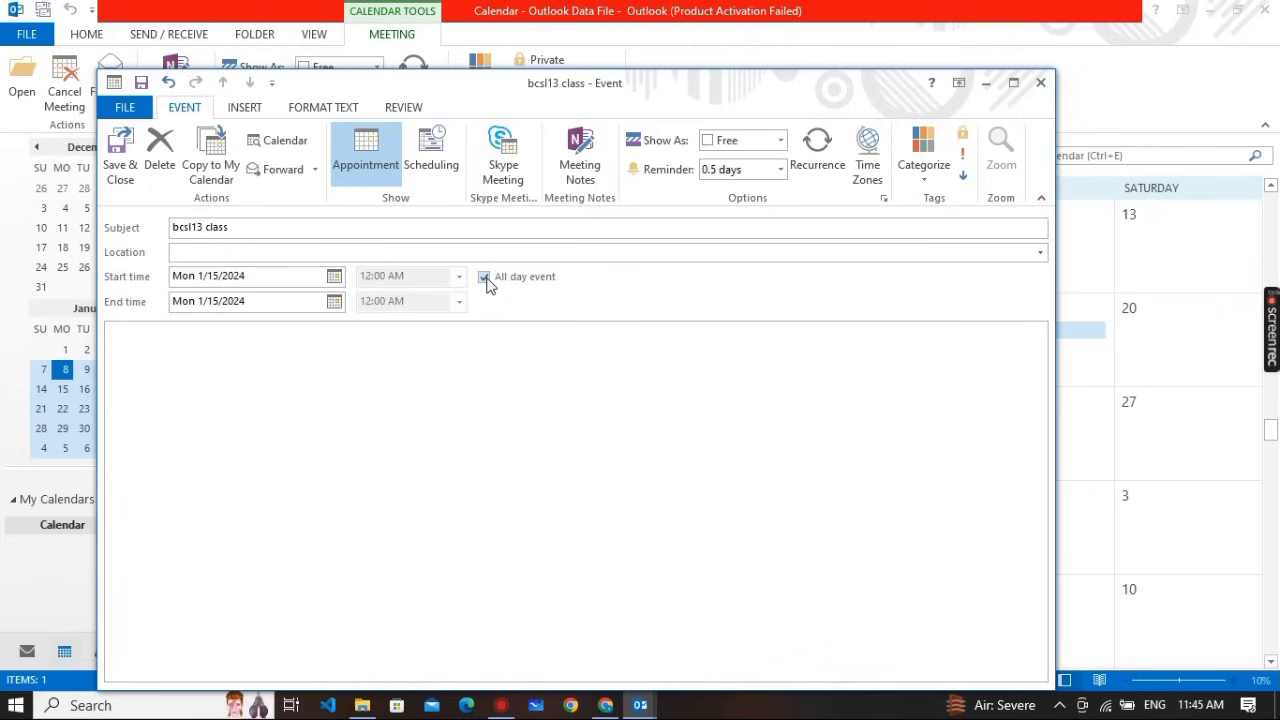
left_click(485, 278)
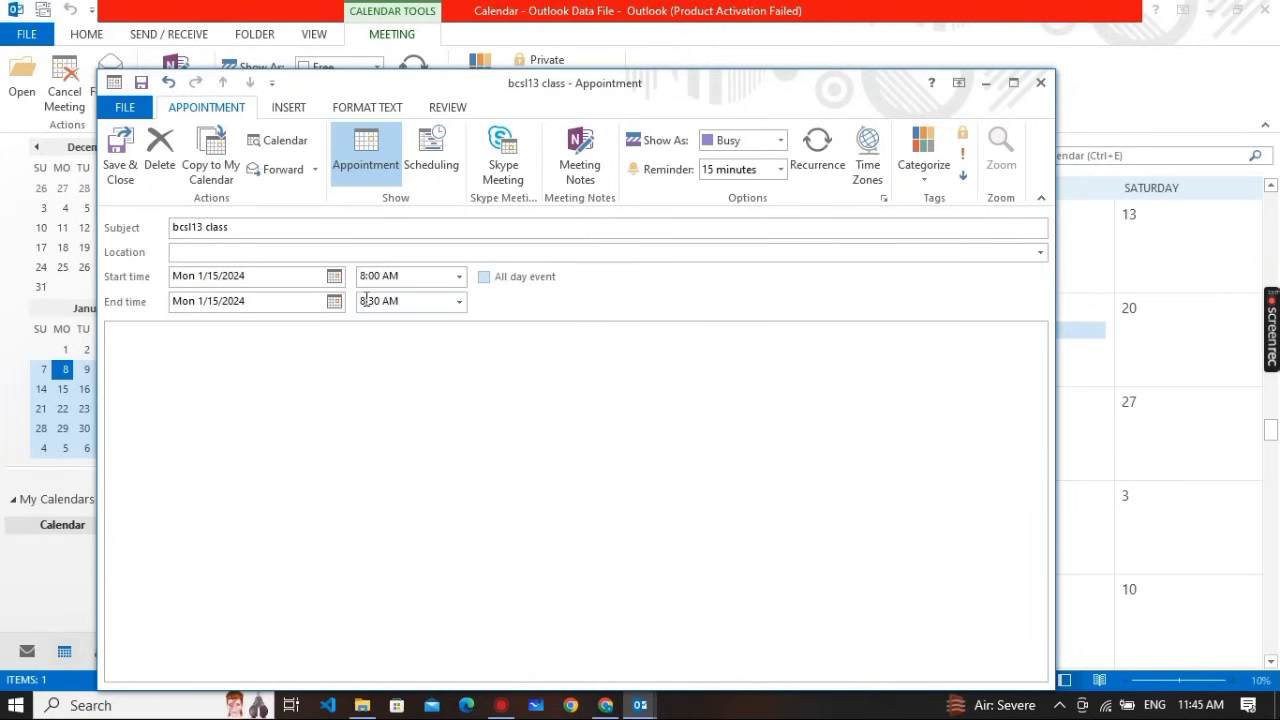
left_click(366, 300)
key("BackSpace")
key("BackSpace")
type("9:")
left_click(120, 168)
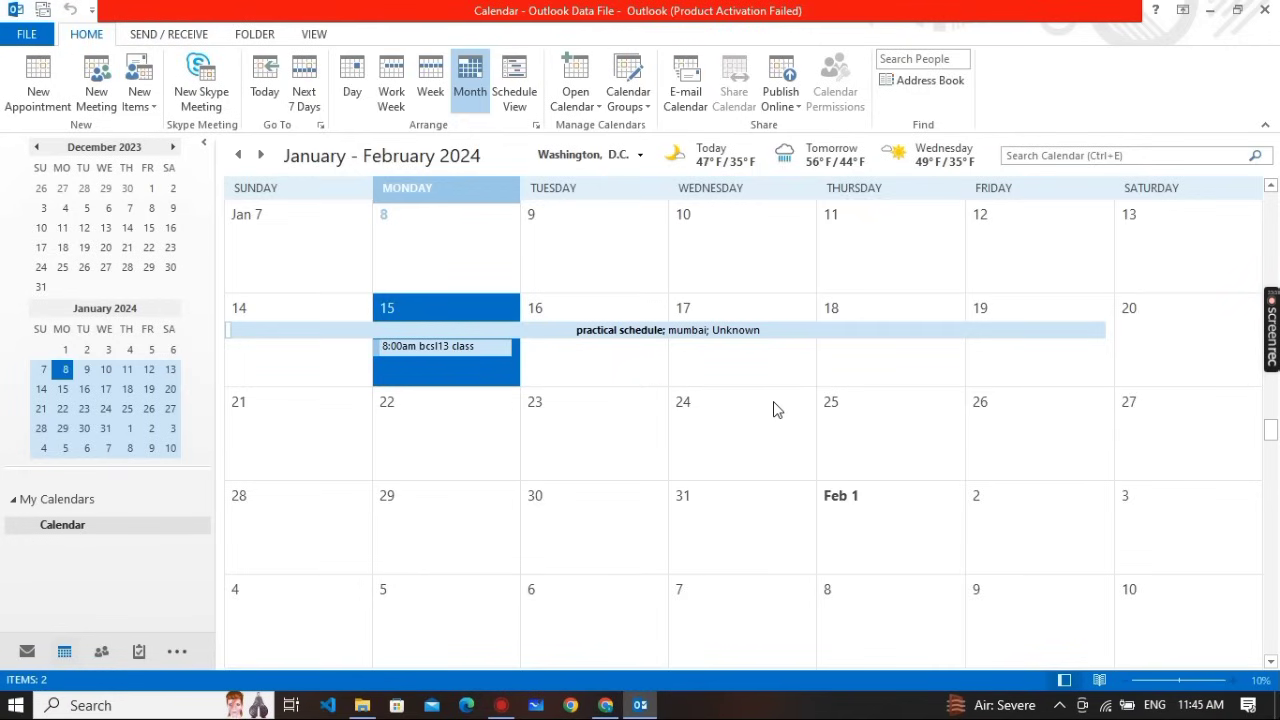
key("alt+Tab")
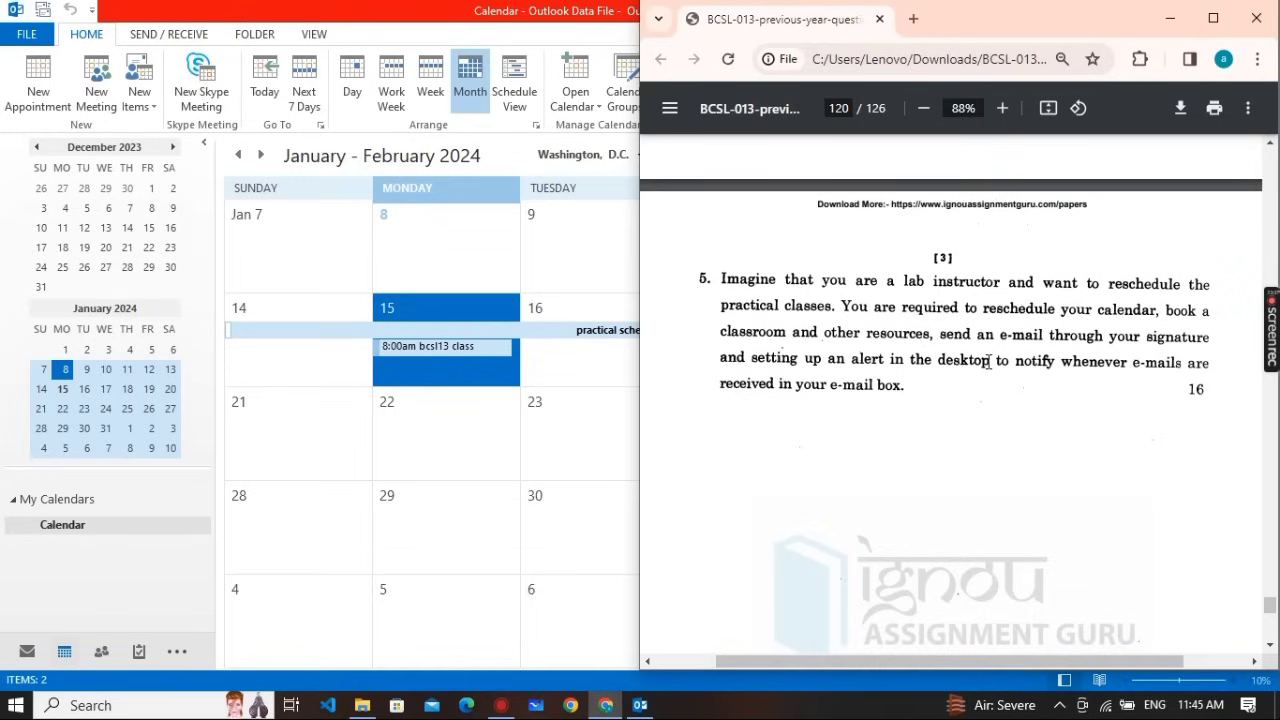
left_click(567, 349)
left_click(567, 349)
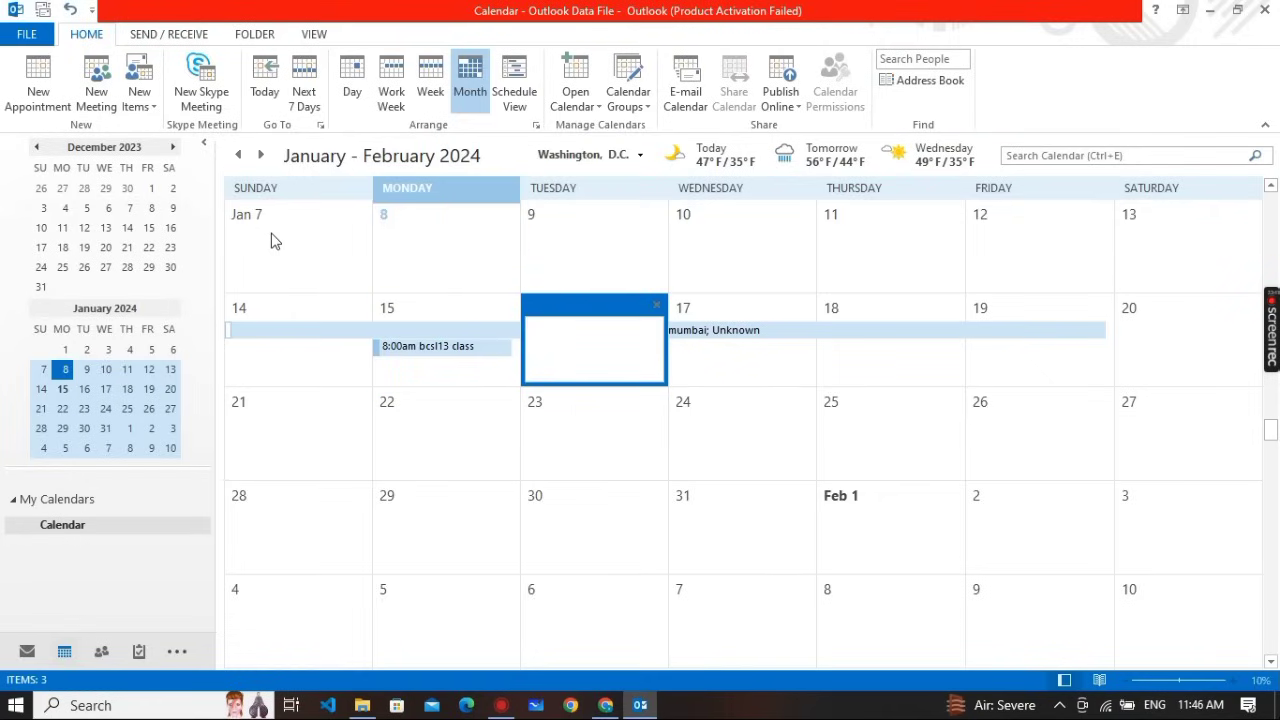
In Mail, draft a new message reading 'Hello students,' and close it without saving
left_click(27, 652)
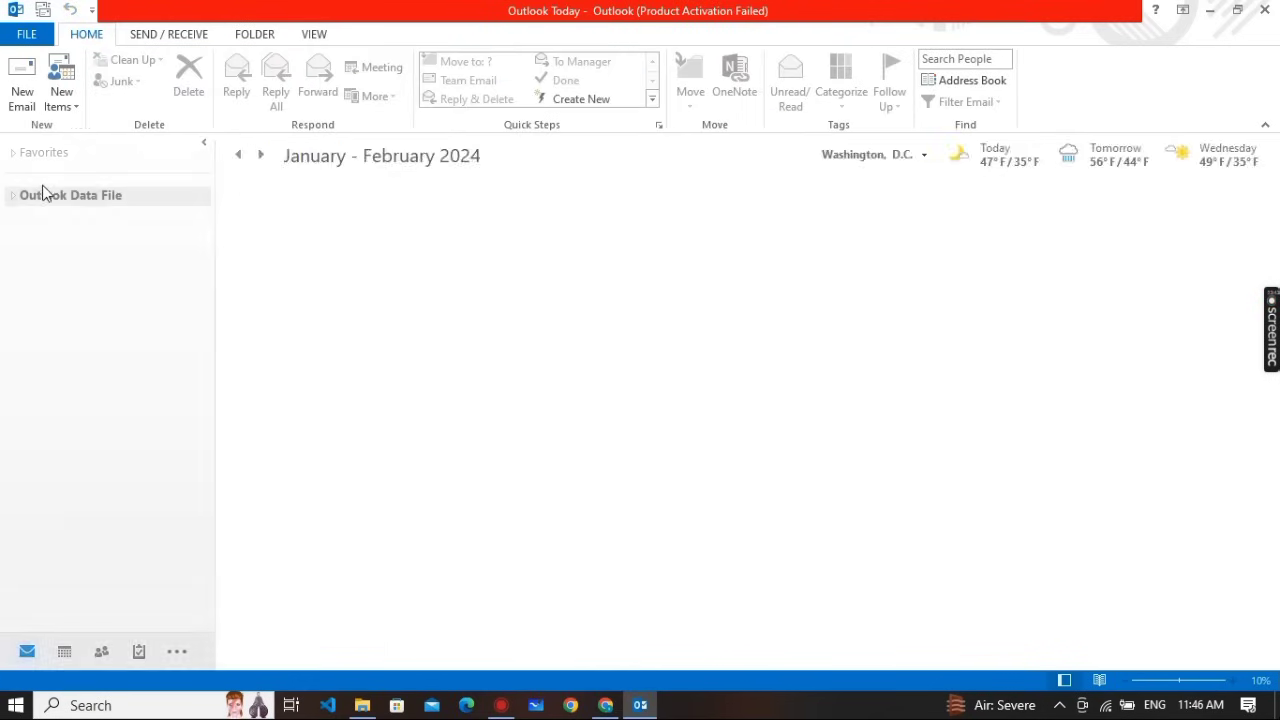
left_click(22, 100)
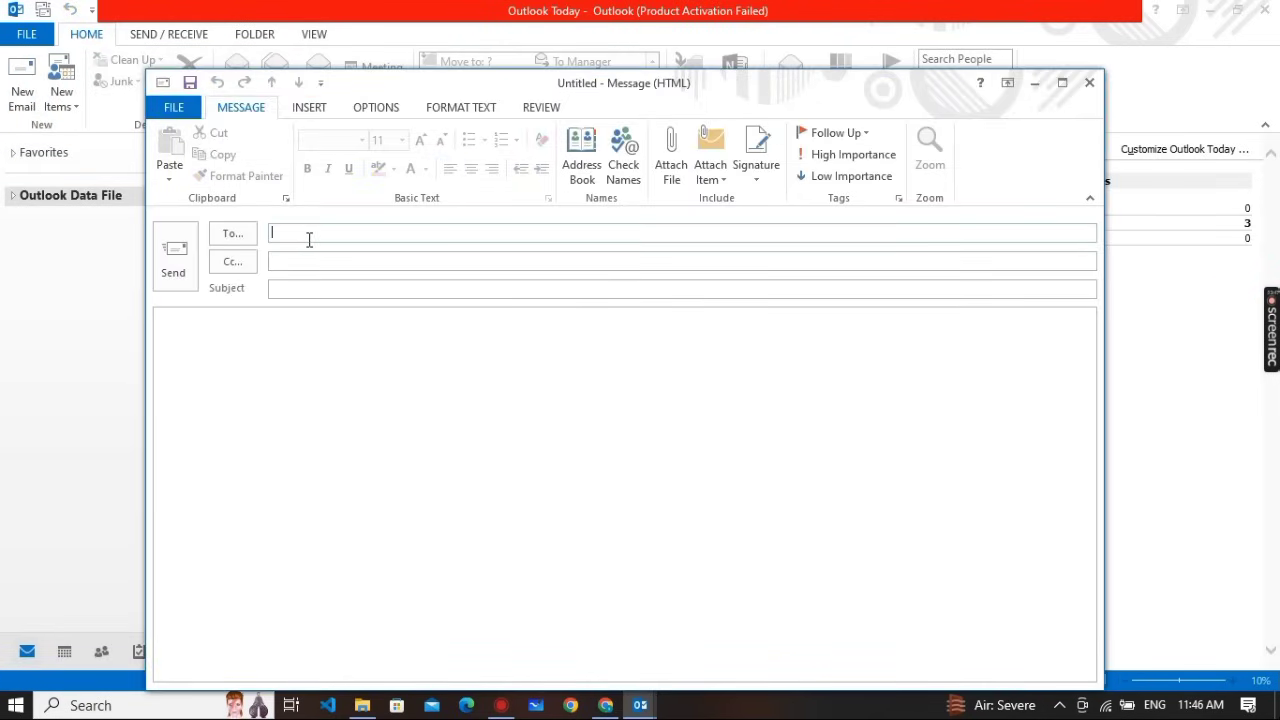
left_click(250, 345)
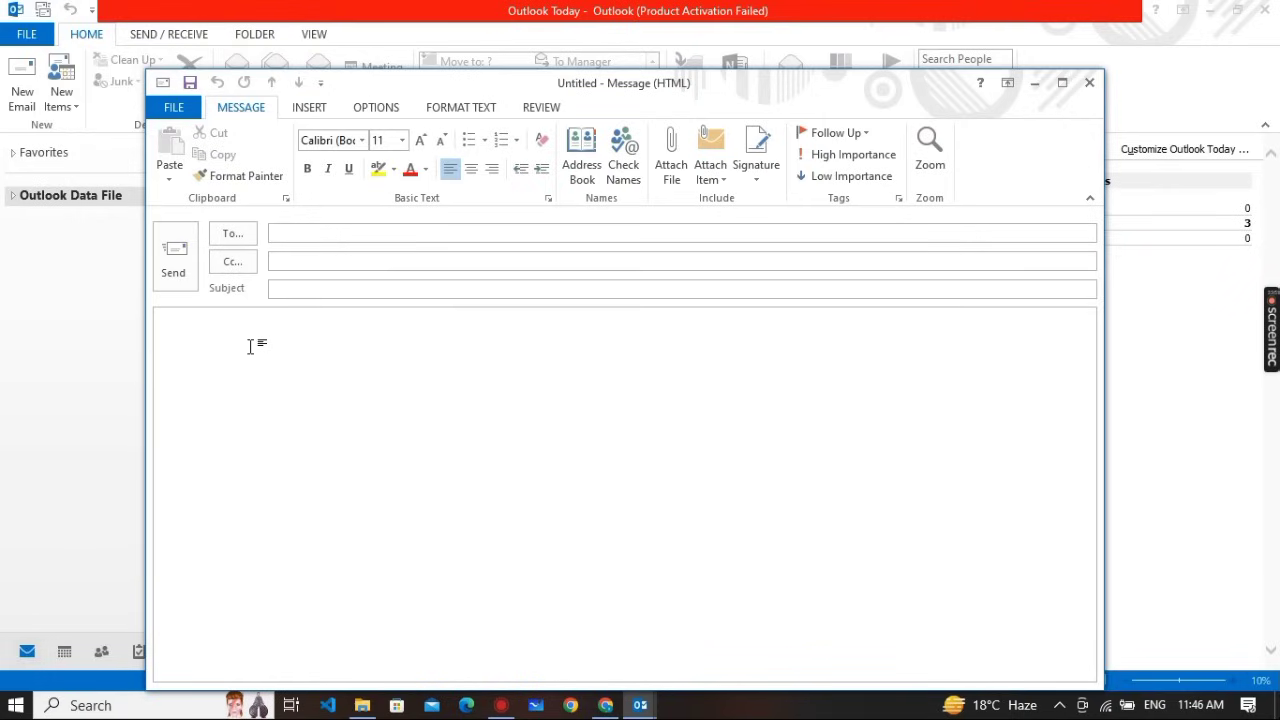
type("hell")
key("BackSpace")
type("o student")
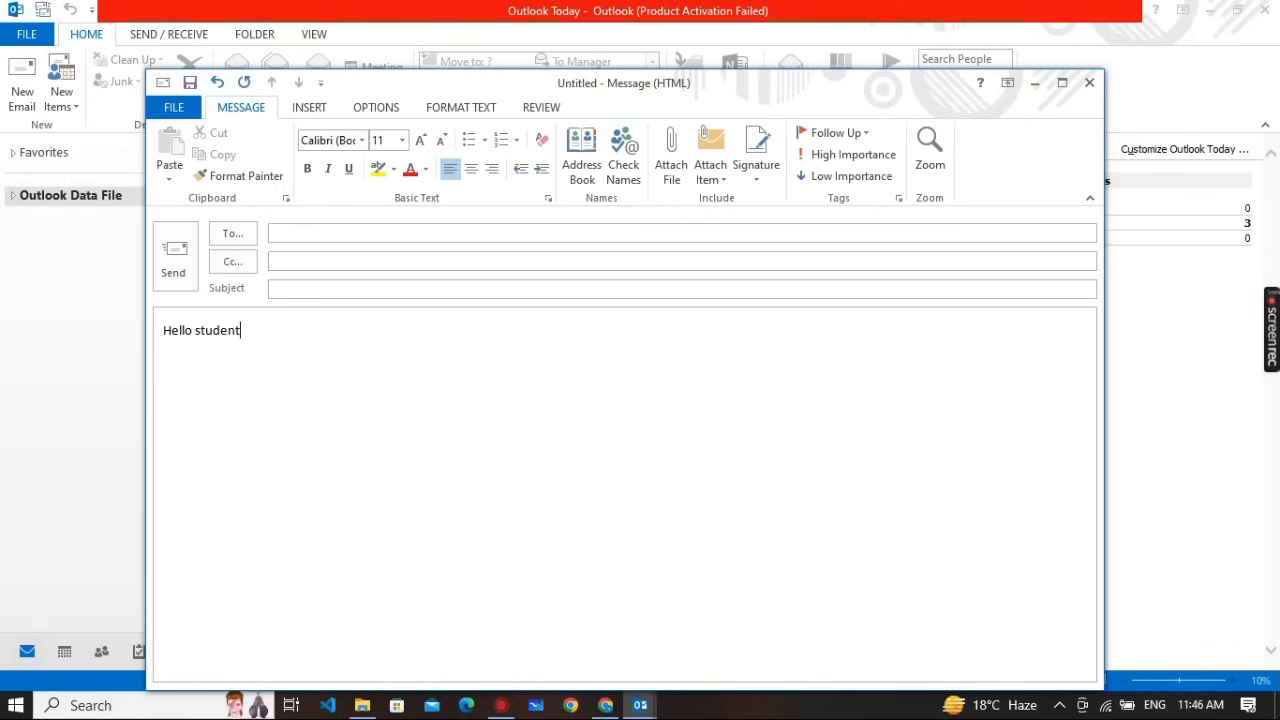
type("s,")
key("Return")
left_click(1090, 84)
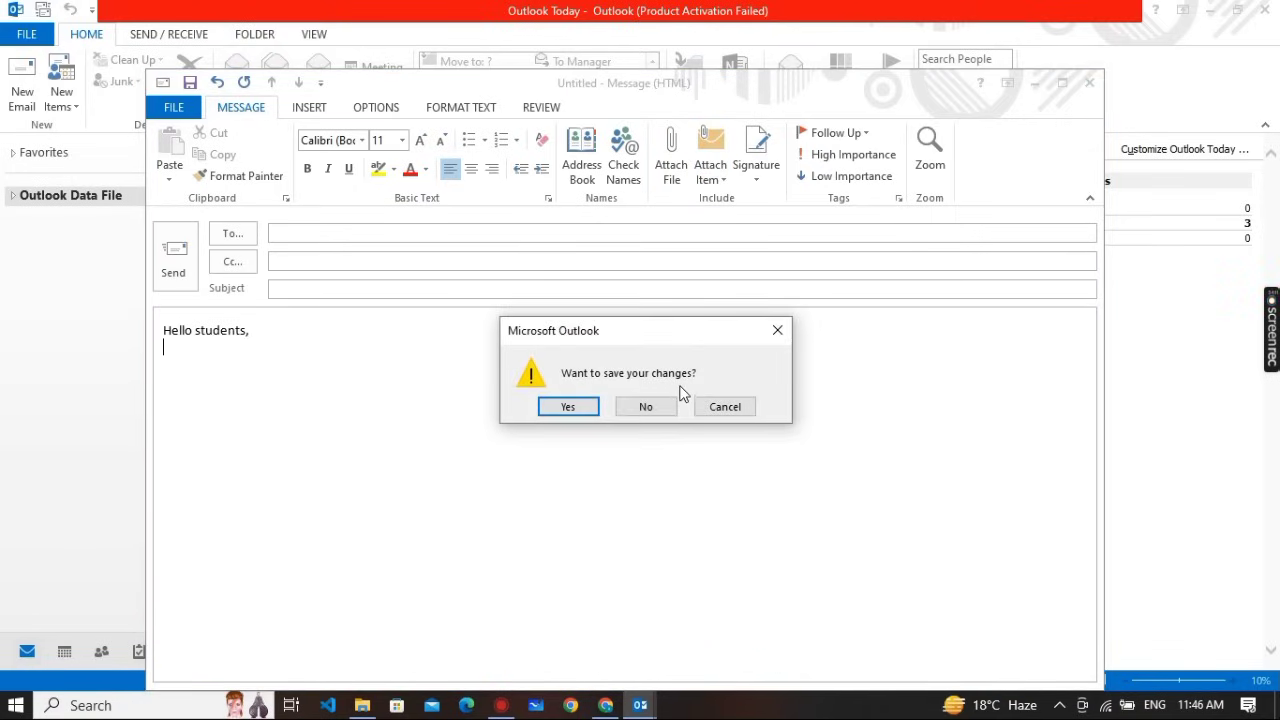
left_click(670, 409)
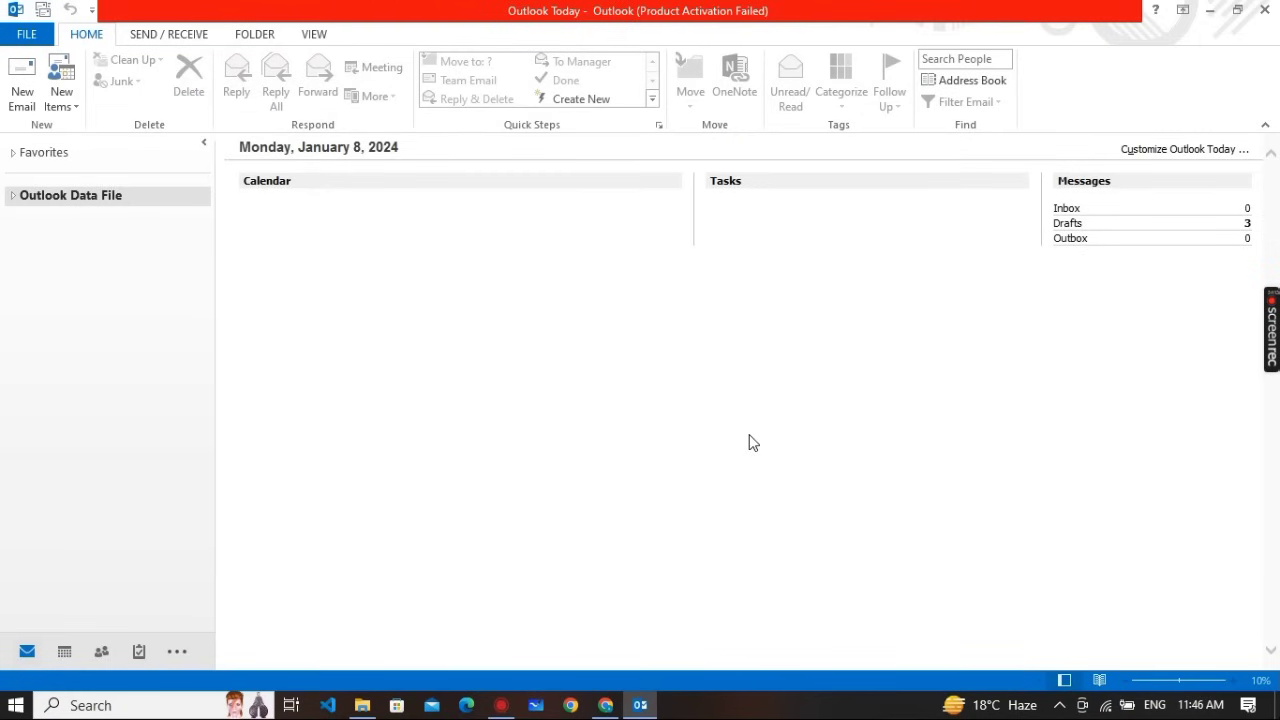
Check the assignment PDF, then return to Outlook and open the FILE Account Information page
key("alt+Tab")
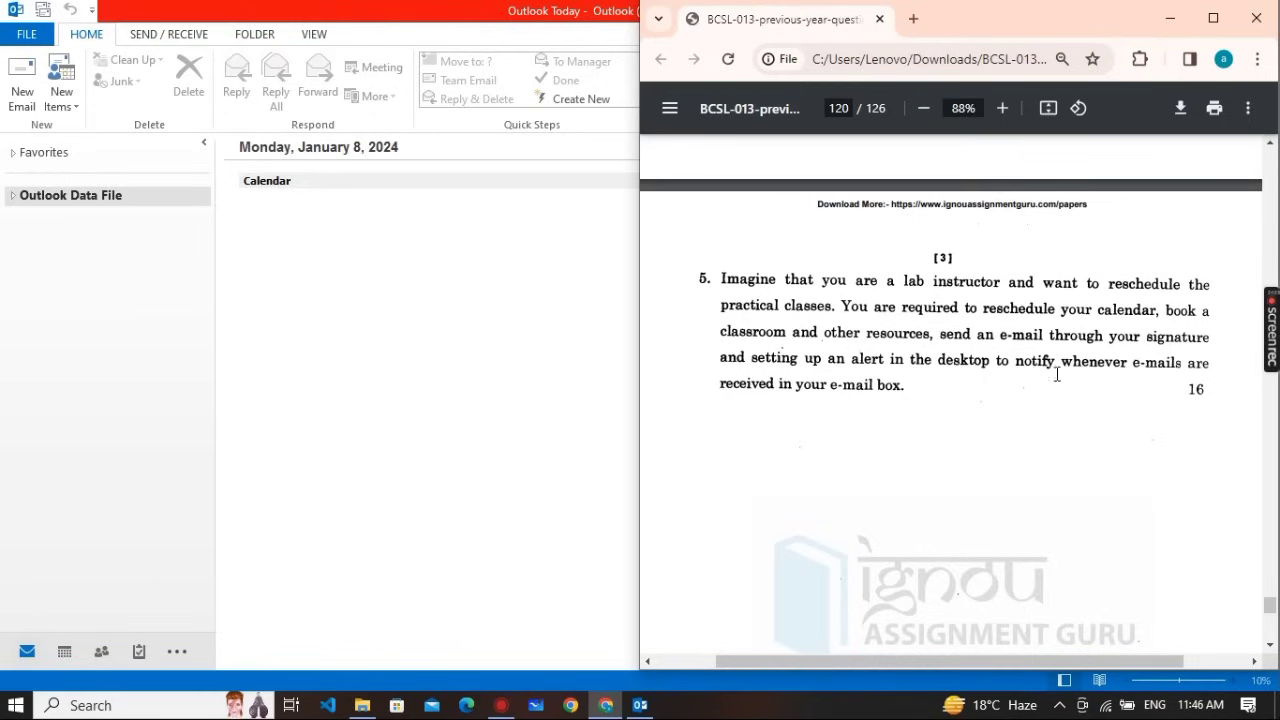
left_click(562, 308)
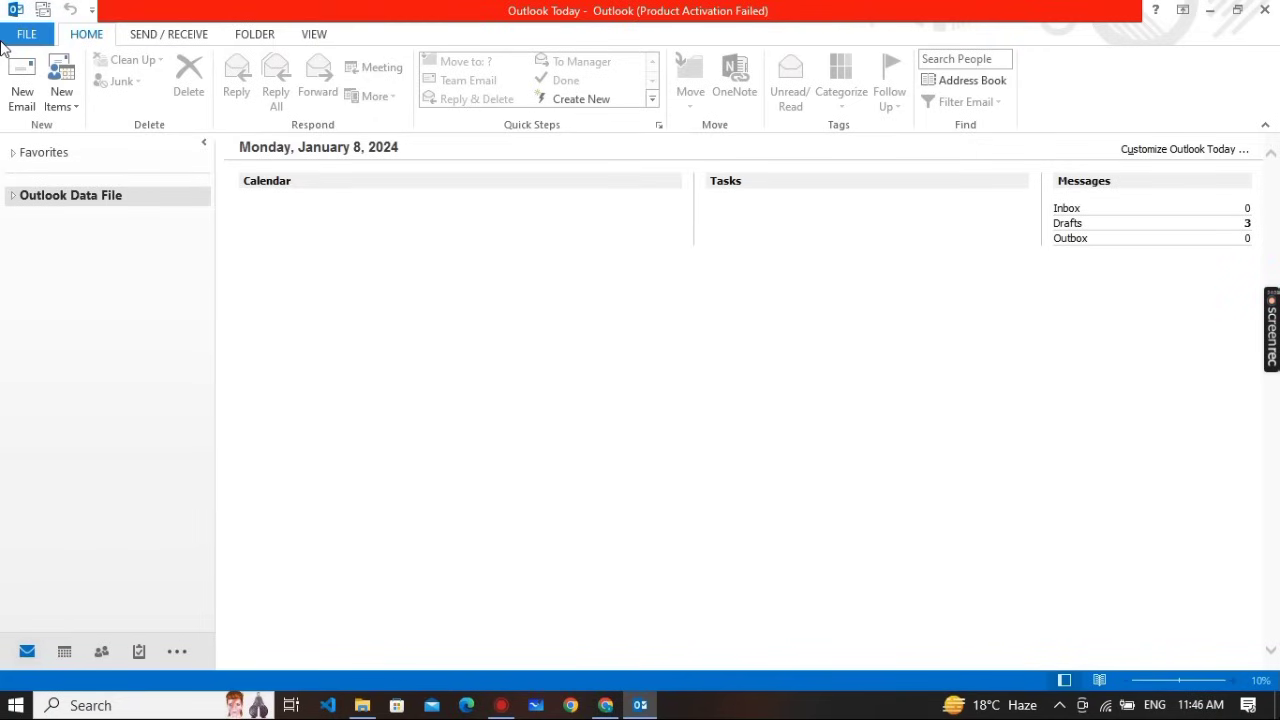
left_click(8, 38)
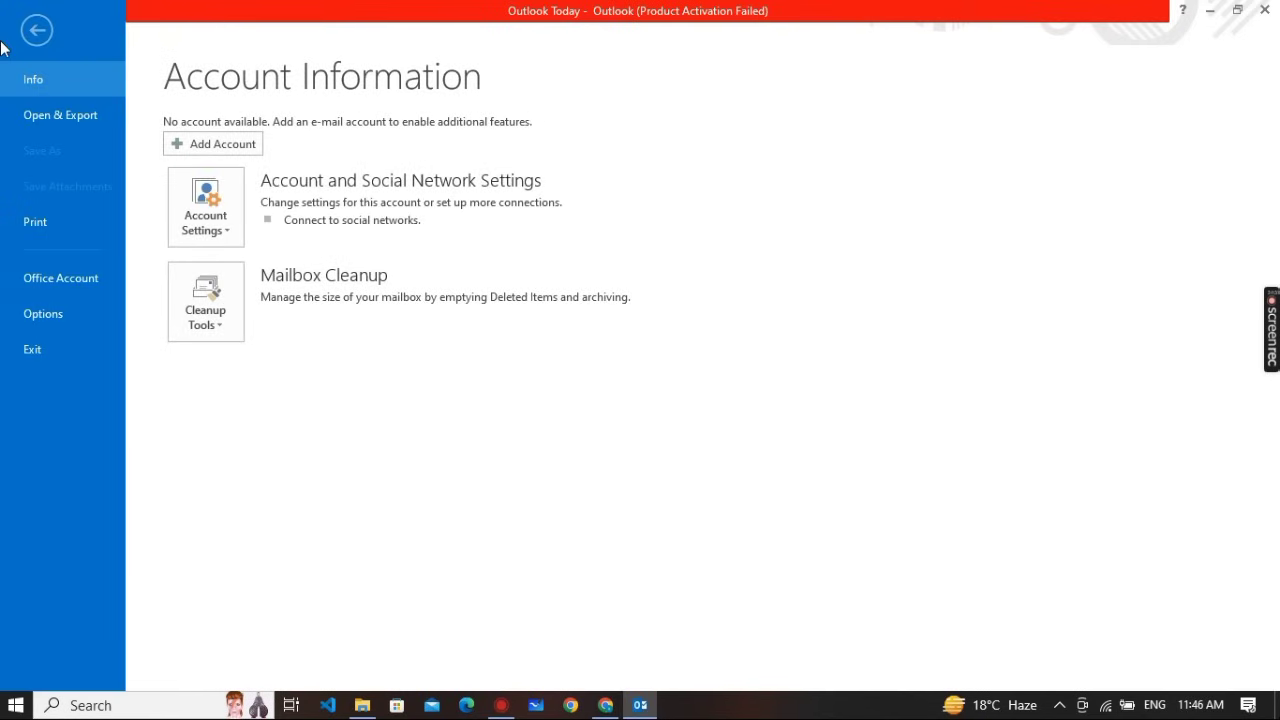
Turn on 'Display a Desktop Alert' under Message arrival in Mail options and confirm with OK
left_click(43, 314)
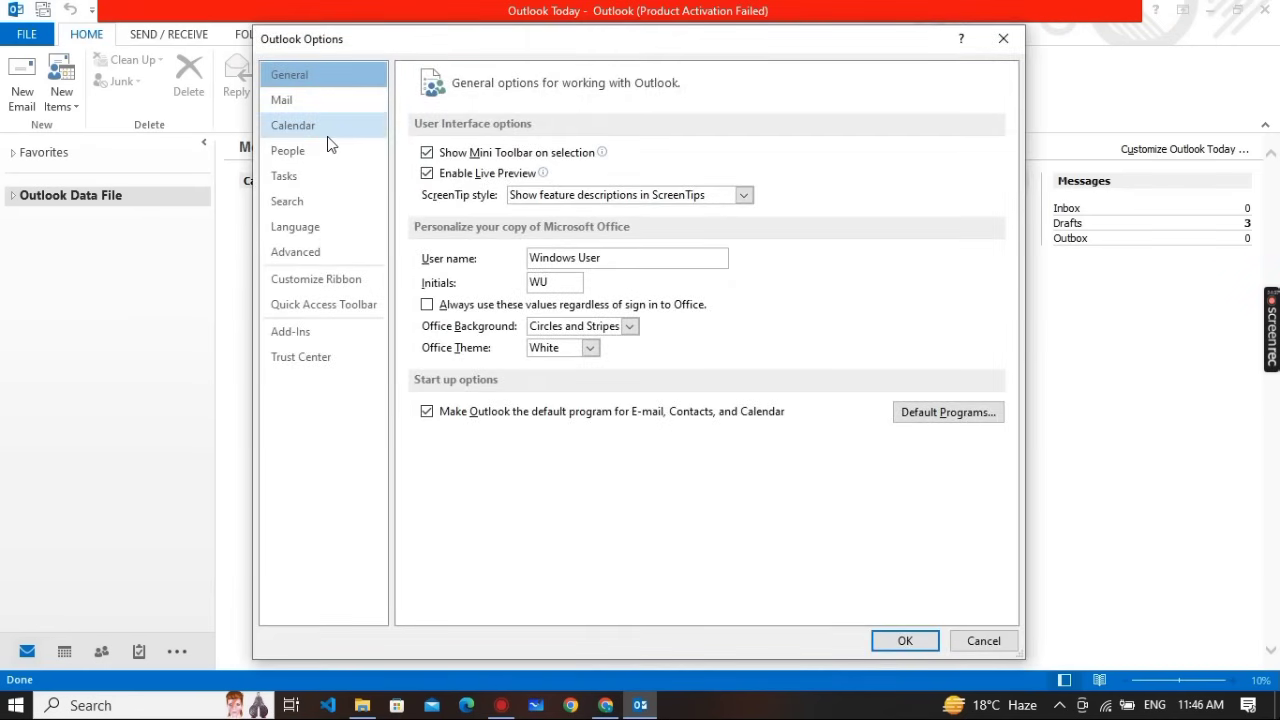
left_click(307, 110)
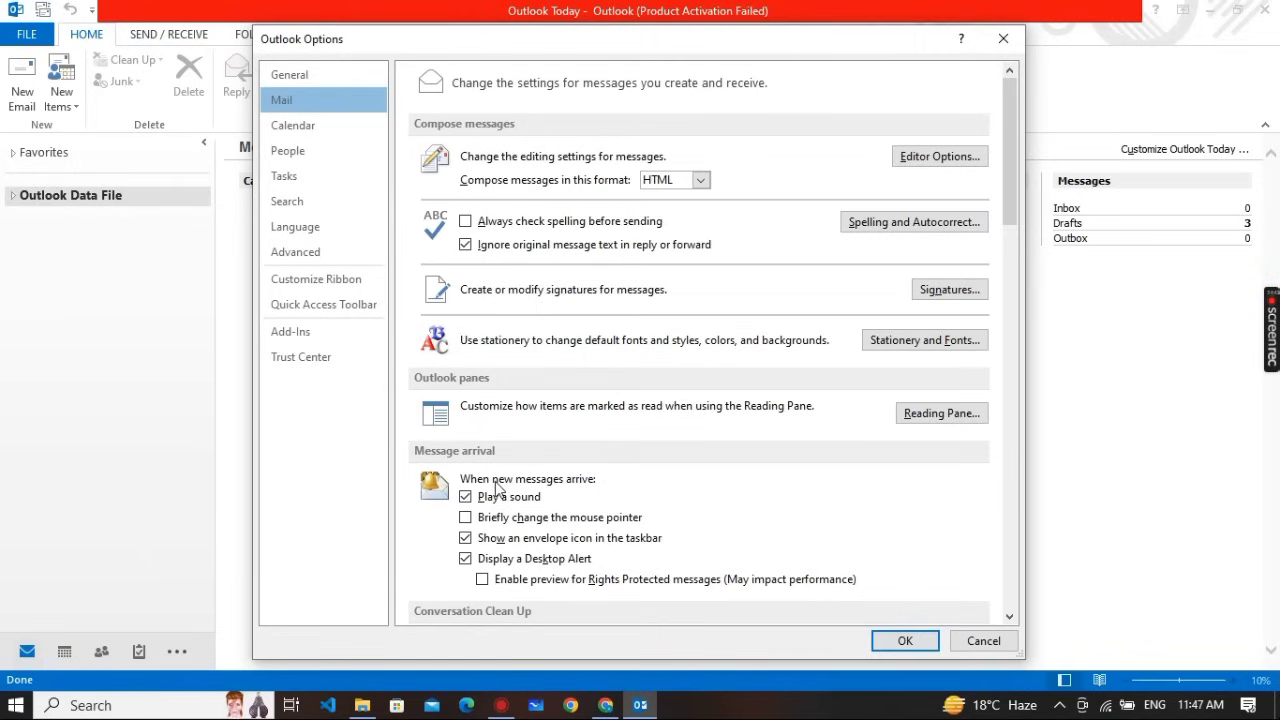
scroll(480, 530, "down", 1)
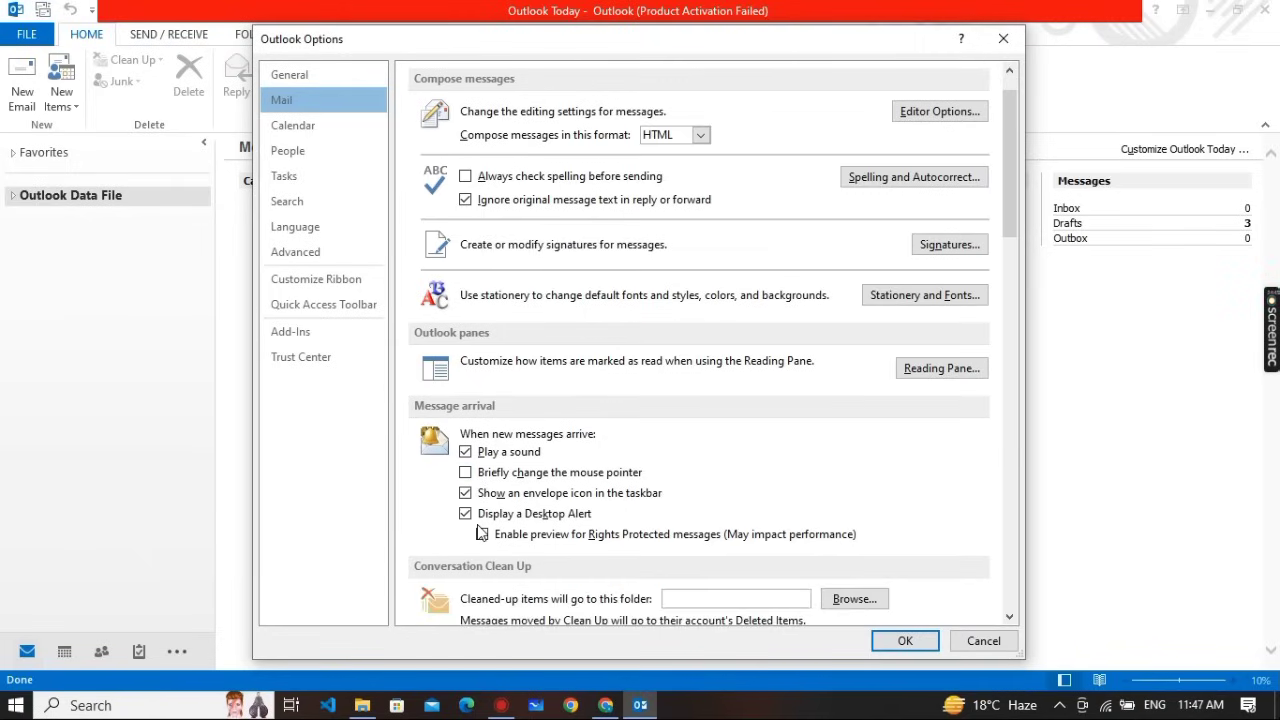
scroll(554, 536, "down", 1)
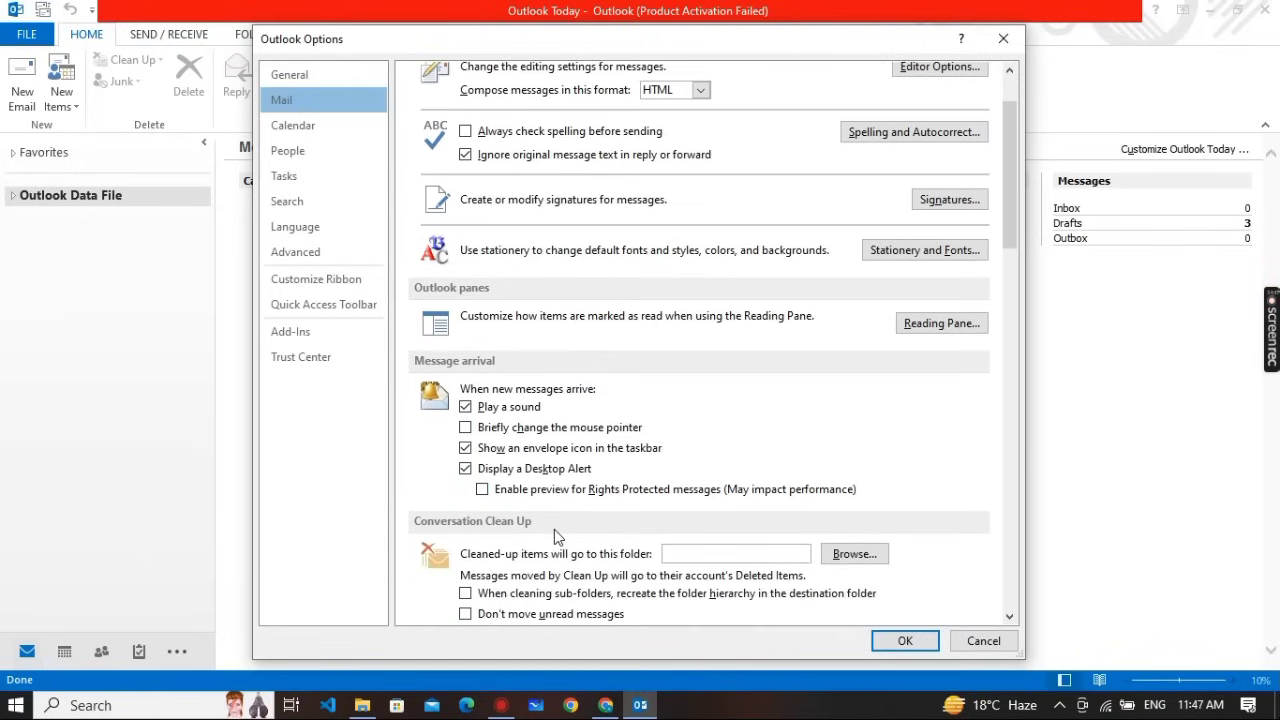
left_click(466, 469)
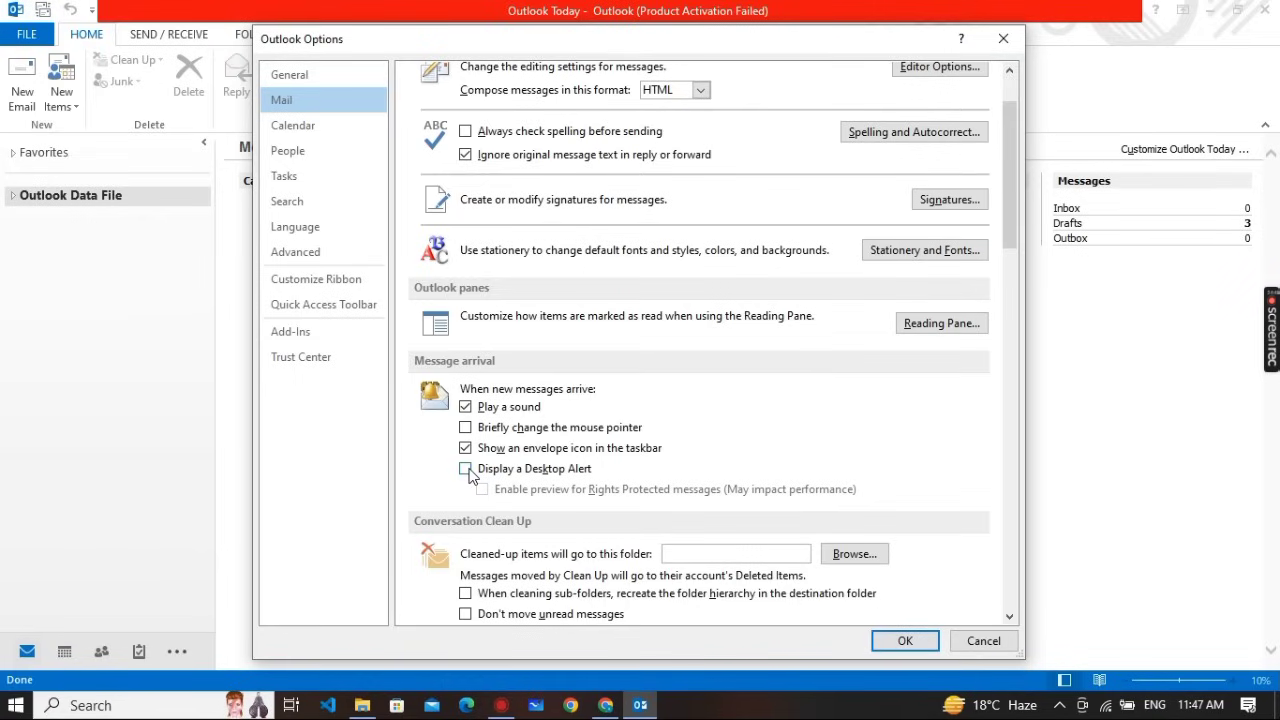
left_click(466, 469)
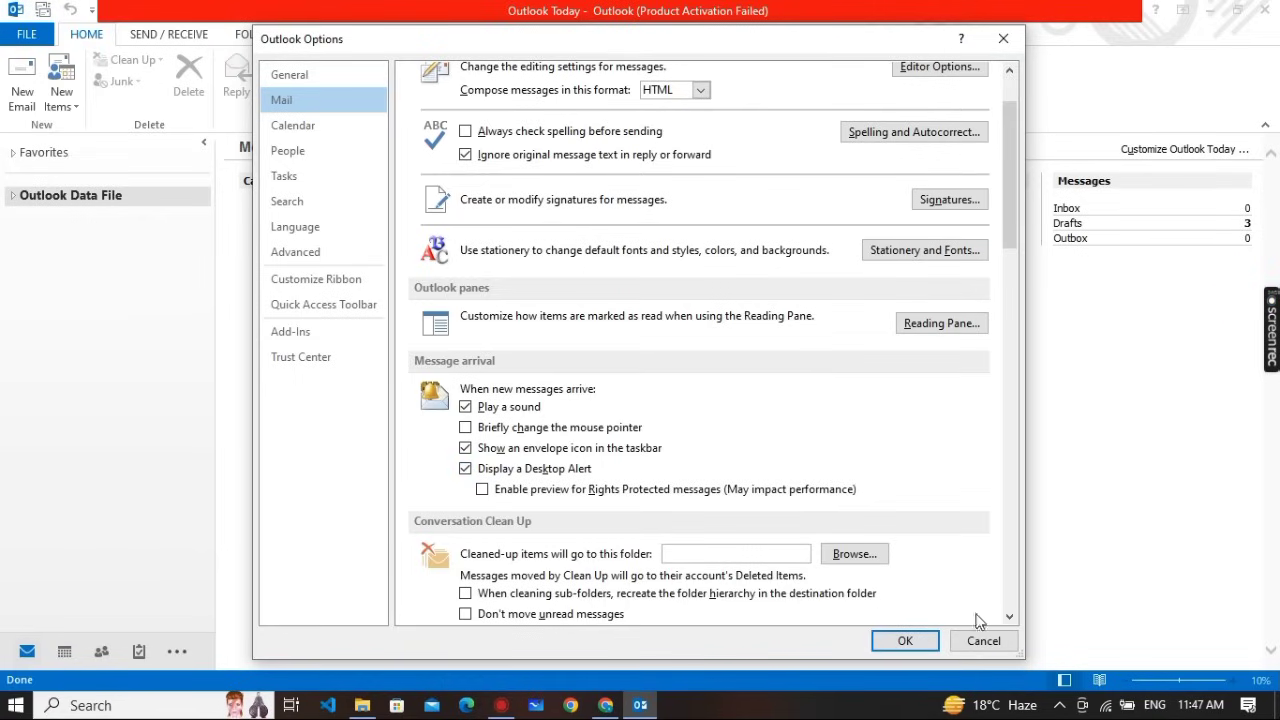
left_click(905, 641)
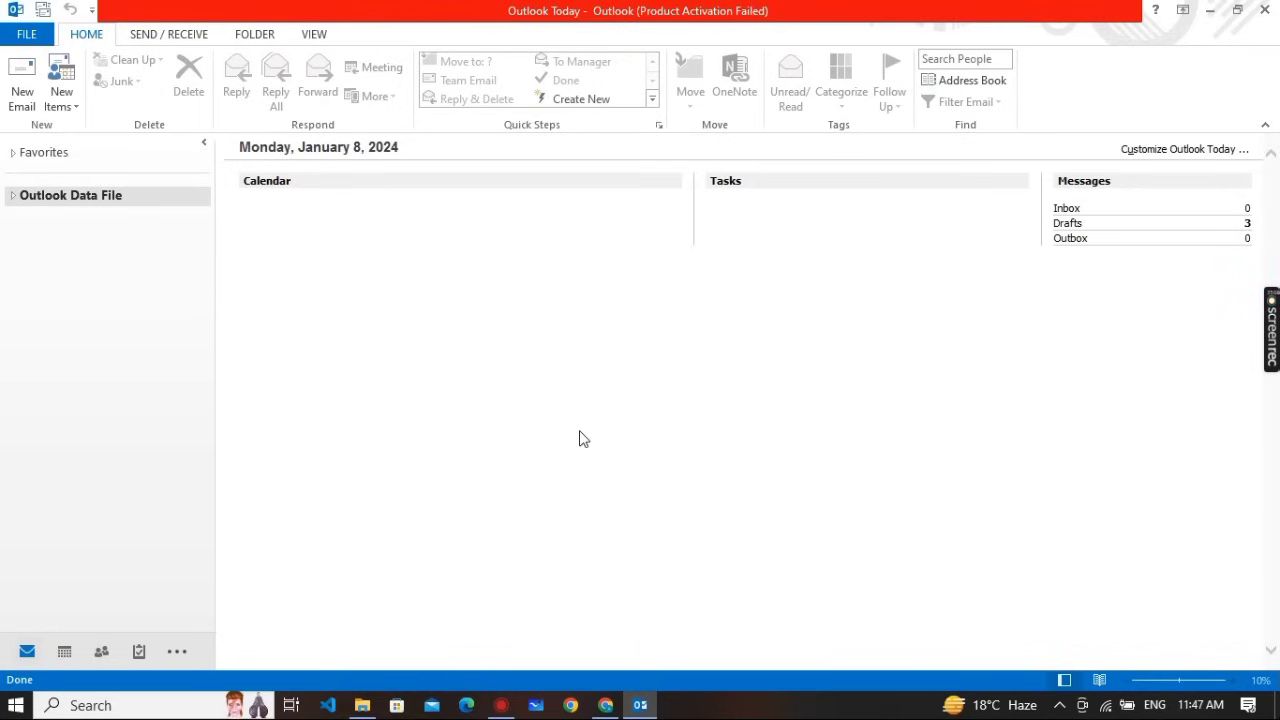
key("alt+Tab")
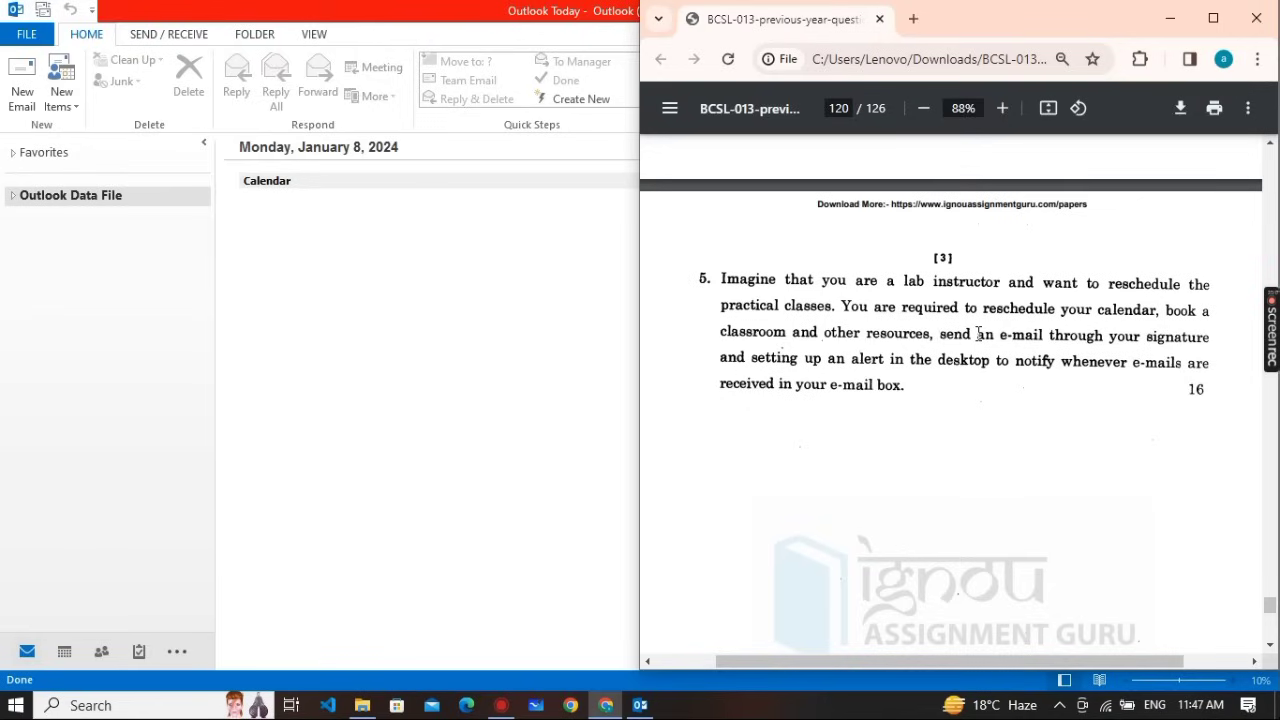
left_click(374, 392)
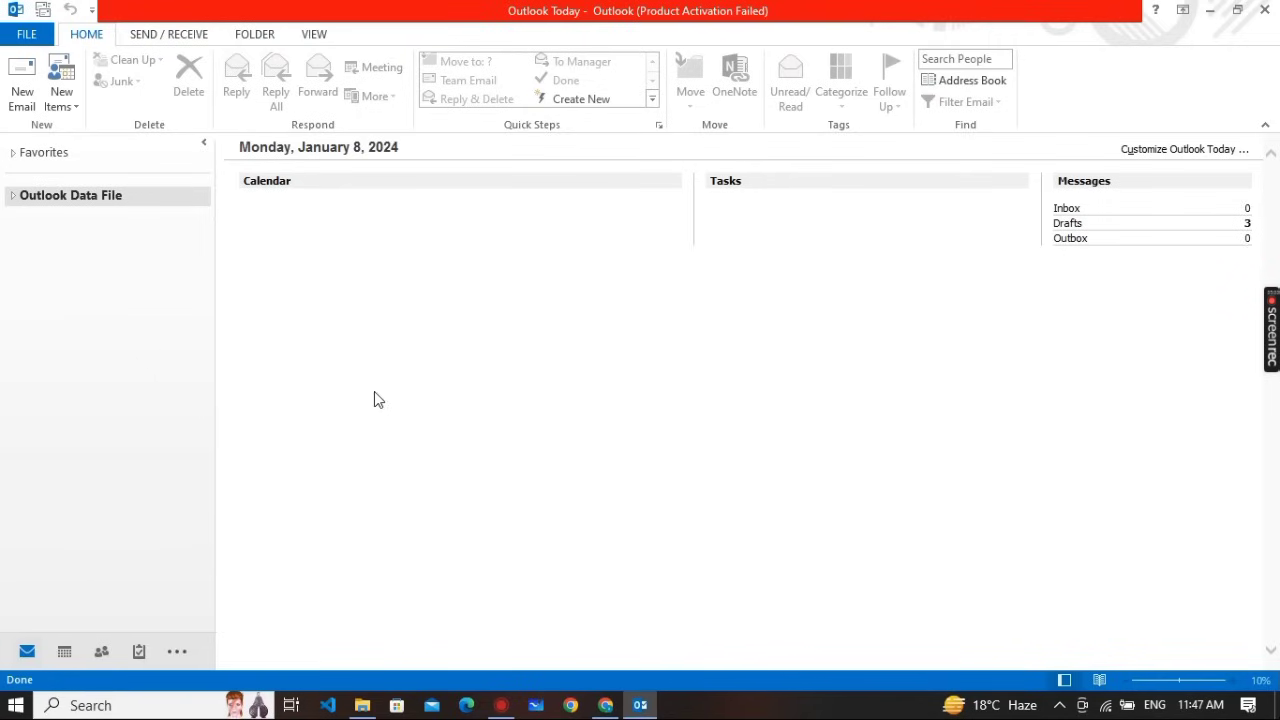
In the January month view, discard a stray January 14 appointment and open the practical schedule event
left_click(63, 653)
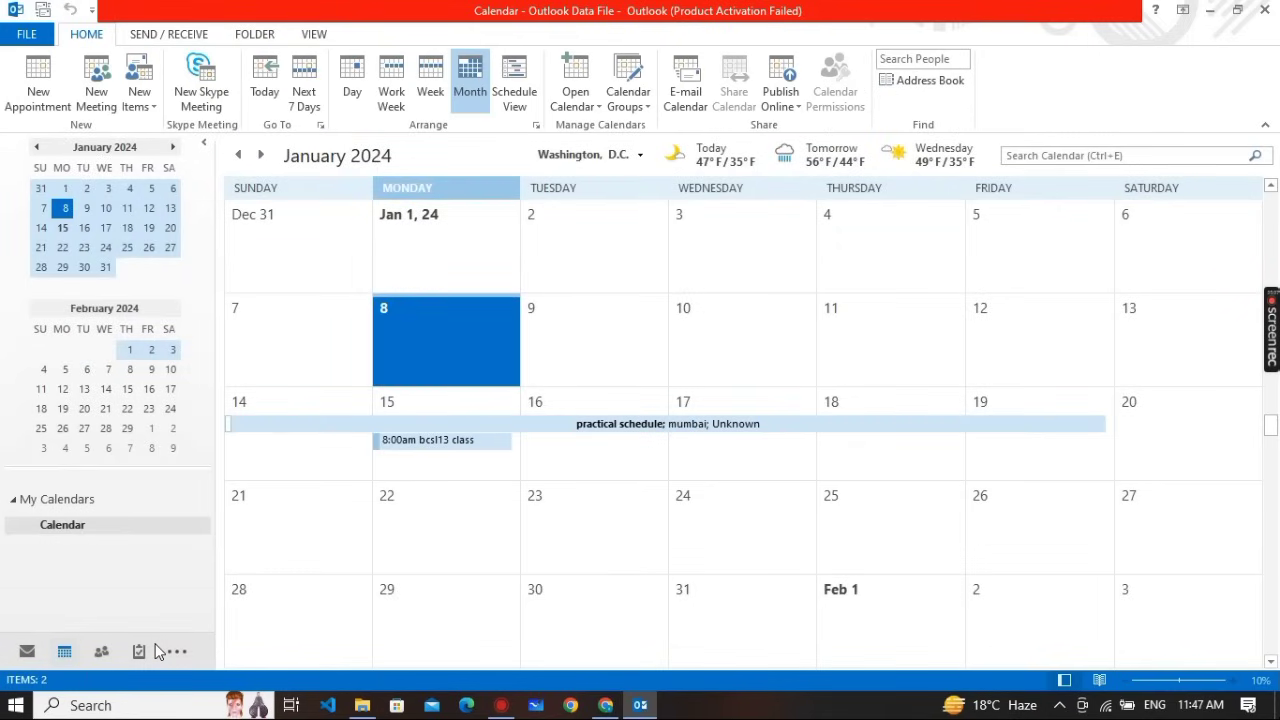
left_click(277, 411)
left_click(278, 413)
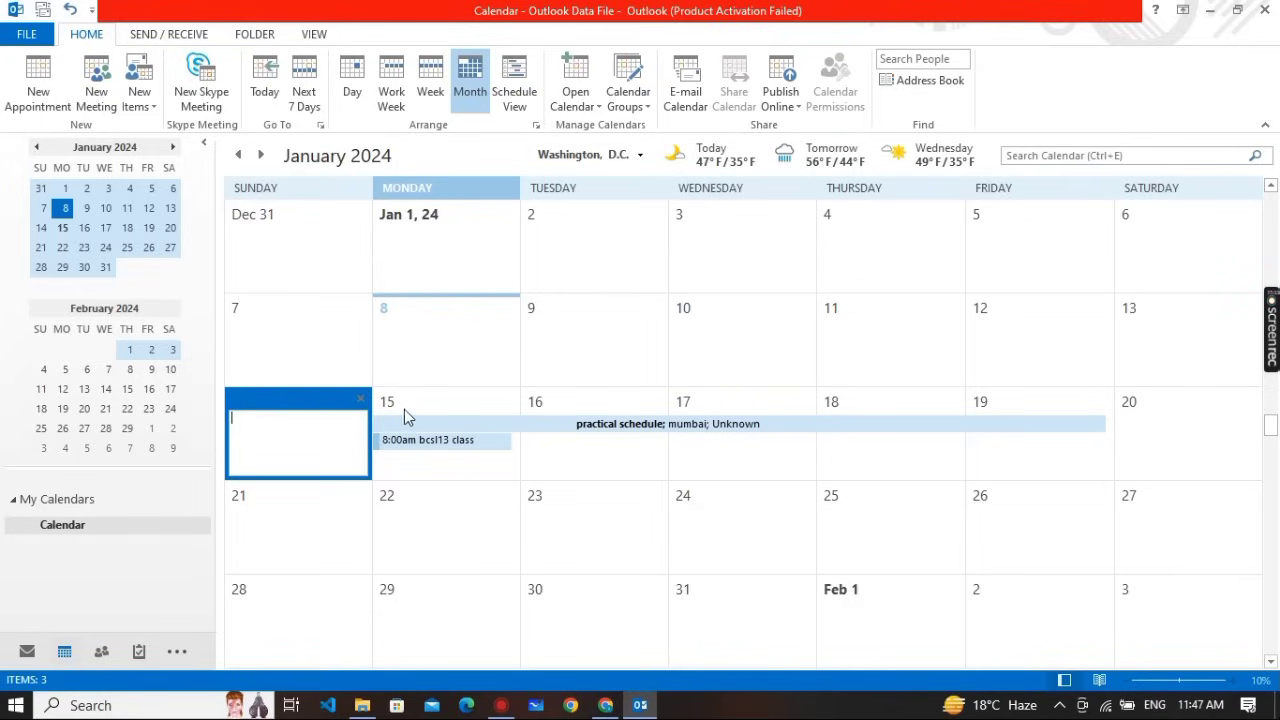
left_click(328, 350)
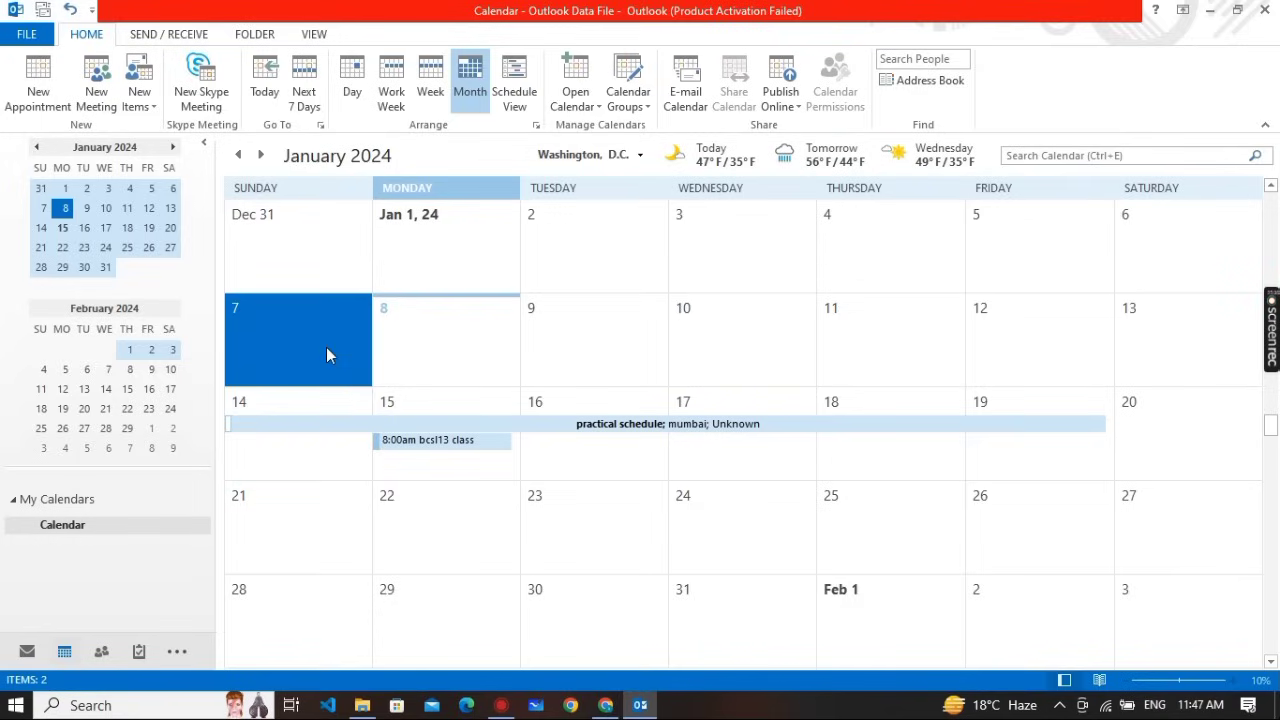
left_click(276, 428)
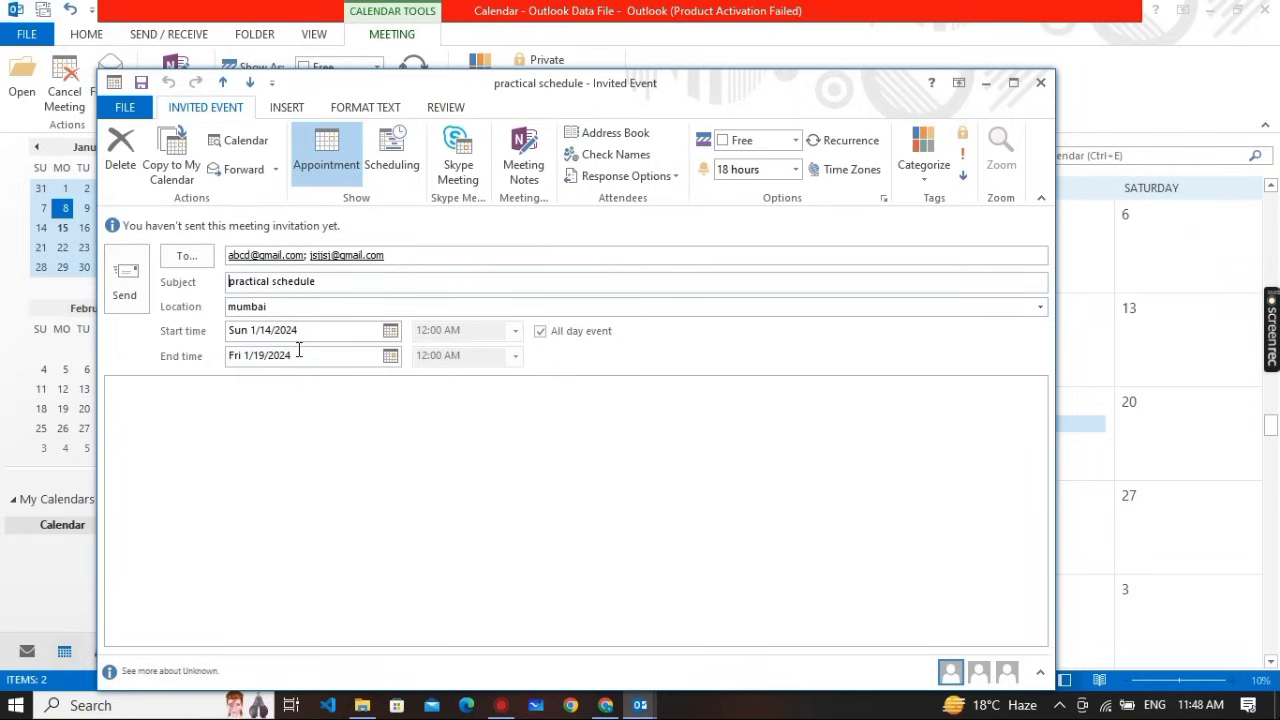
Close the practical schedule event without saving the all-day change, then bring up the question PDF
left_click(540, 331)
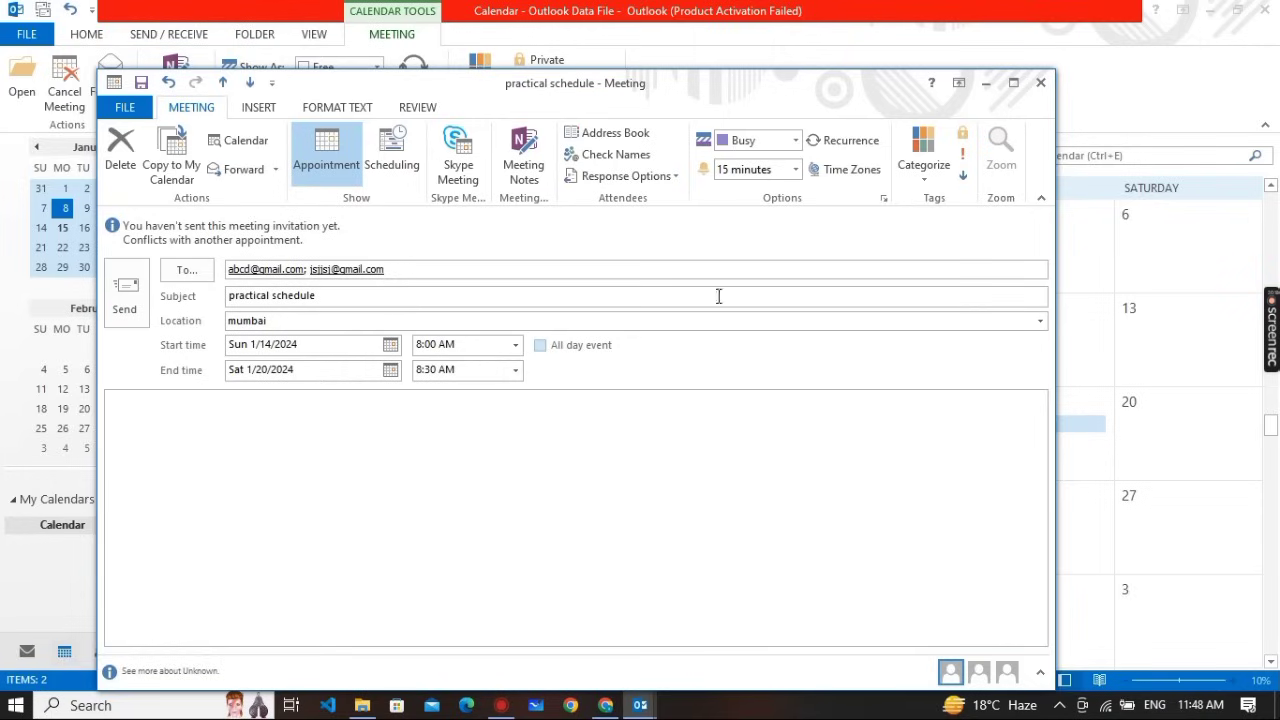
left_click(1041, 85)
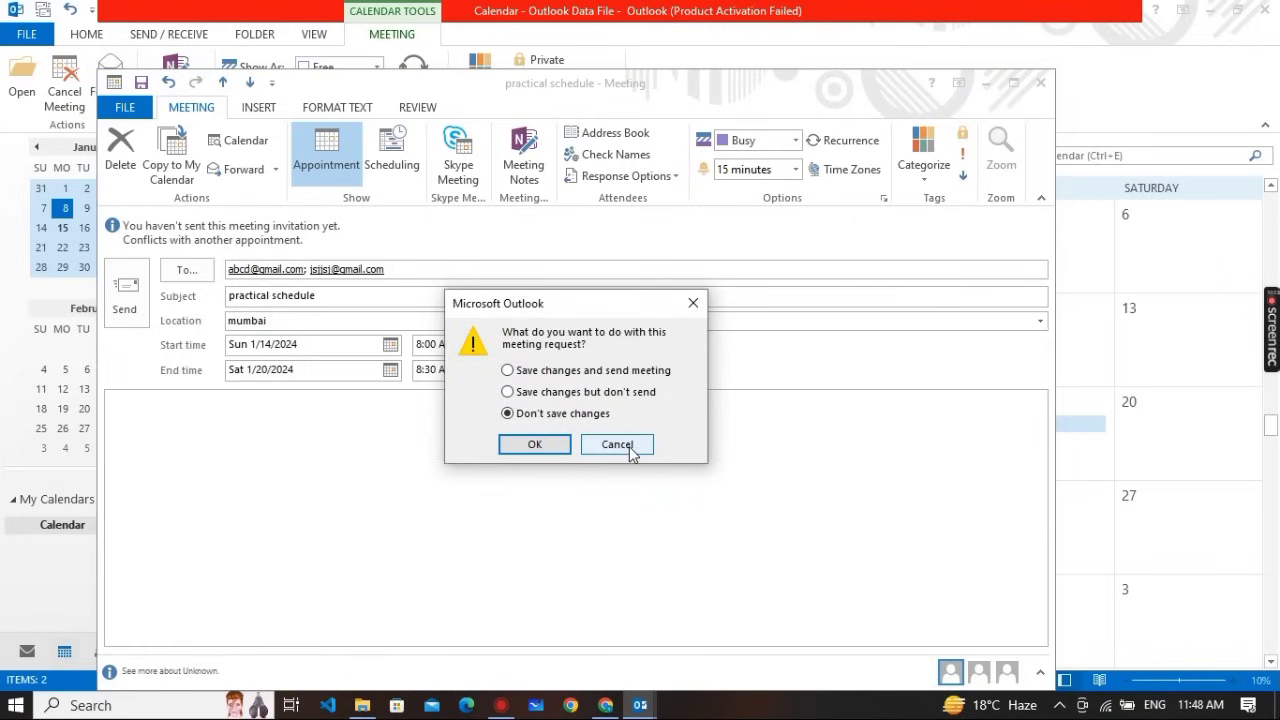
left_click(560, 447)
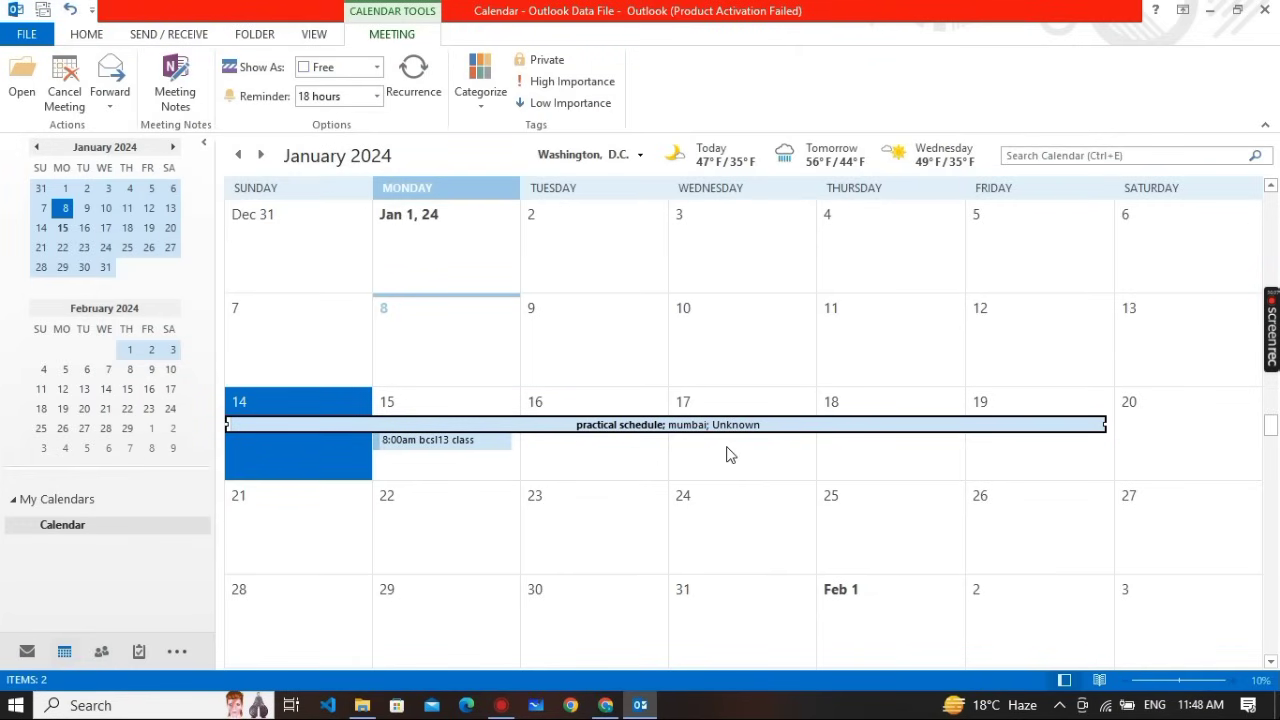
key("alt+Tab")
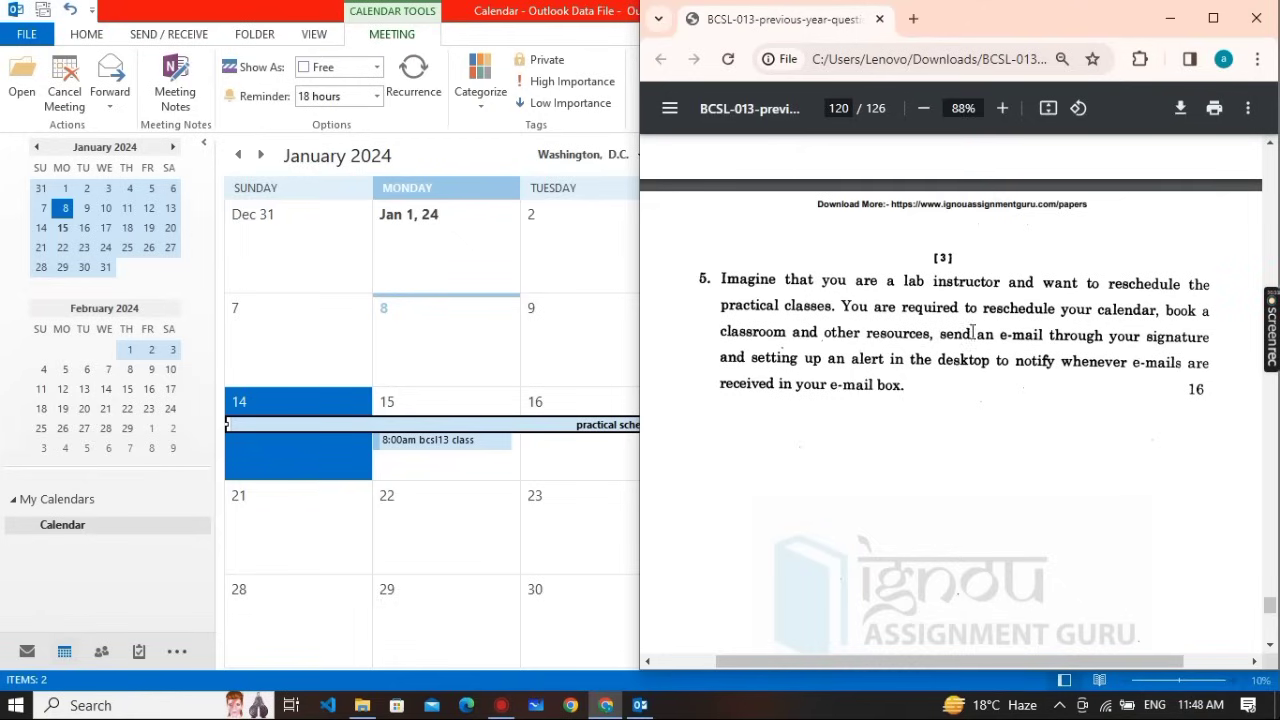
Return to Outlook, switch to the Mail overview, and start a new blank email message
left_click(352, 311)
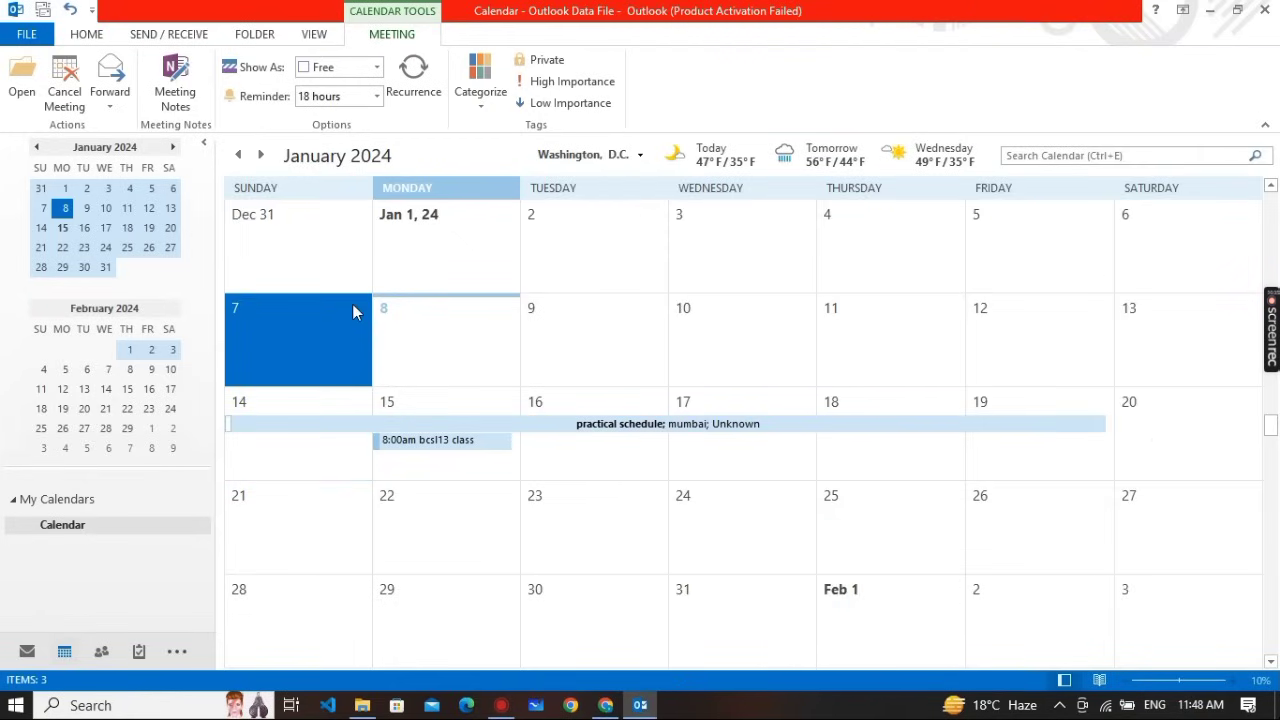
left_click(352, 308)
left_click(27, 652)
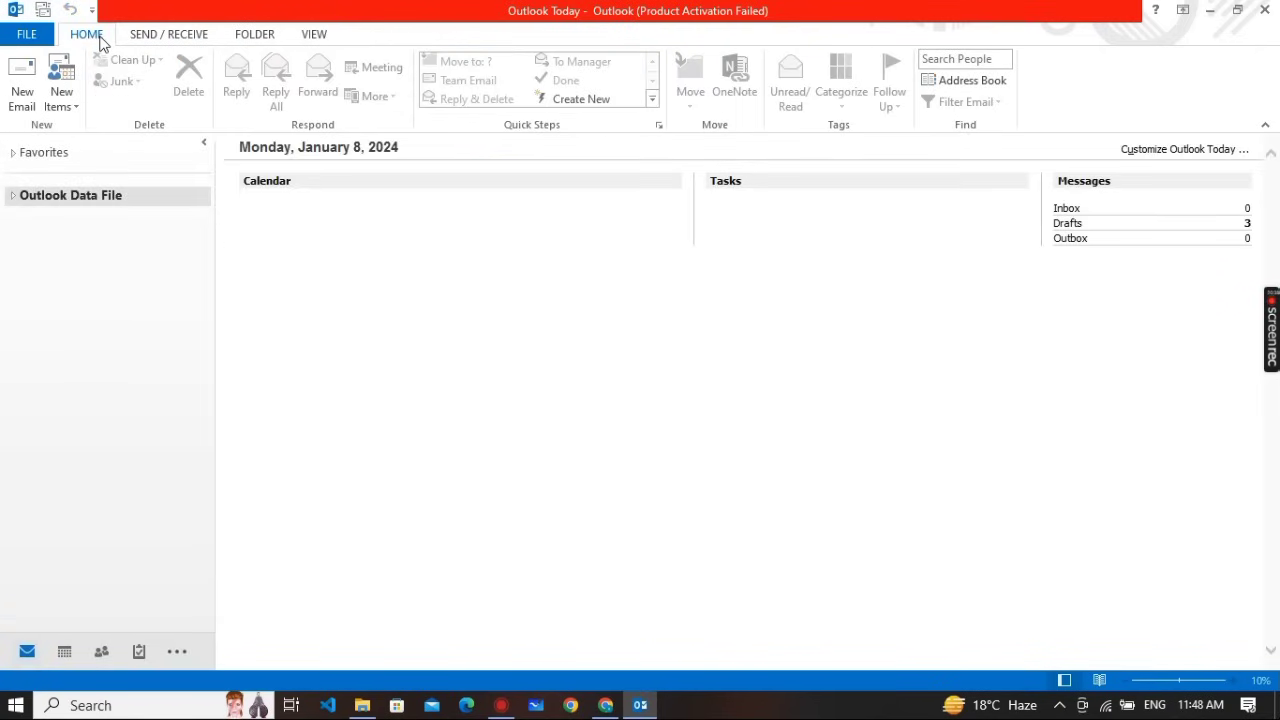
left_click(25, 108)
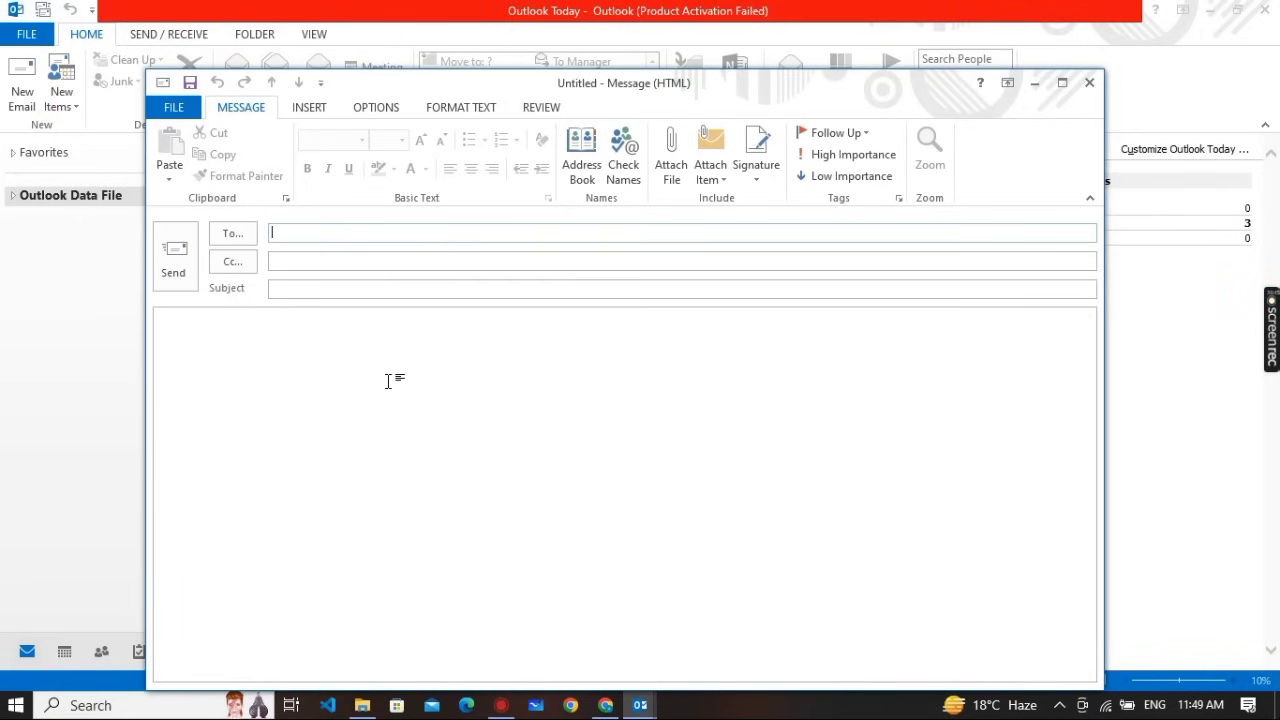
left_click(758, 182)
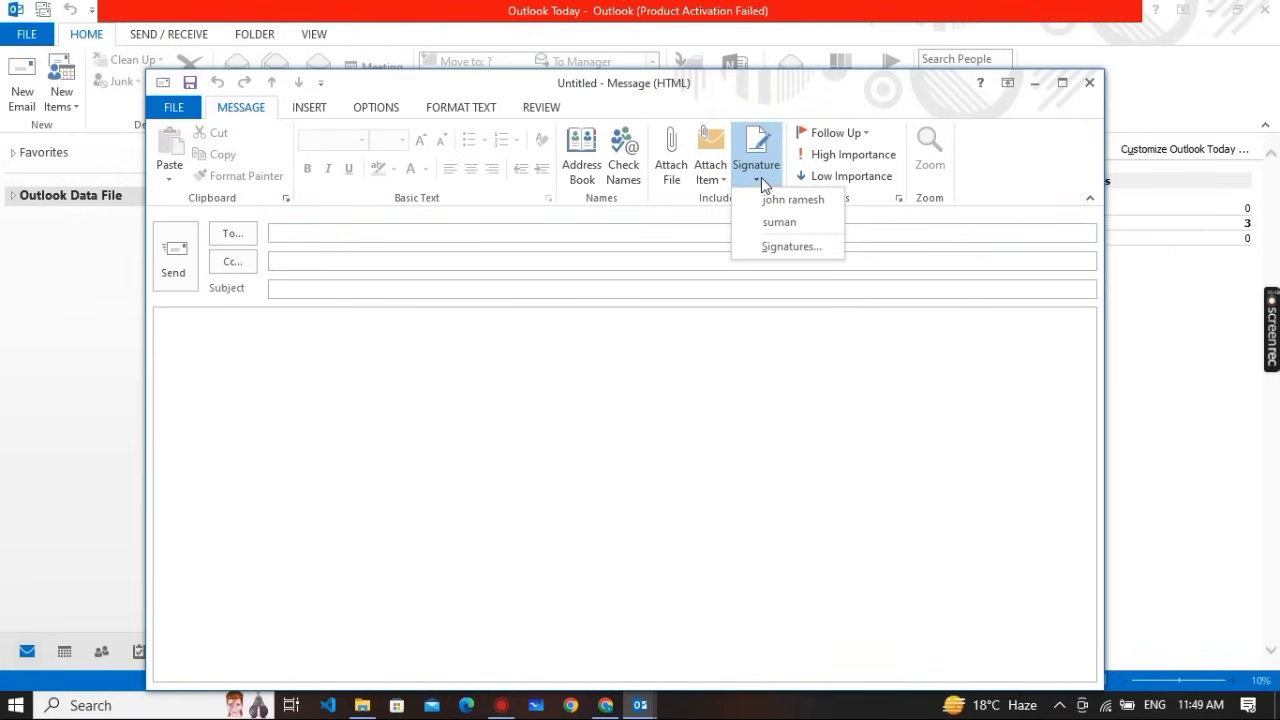
left_click(778, 245)
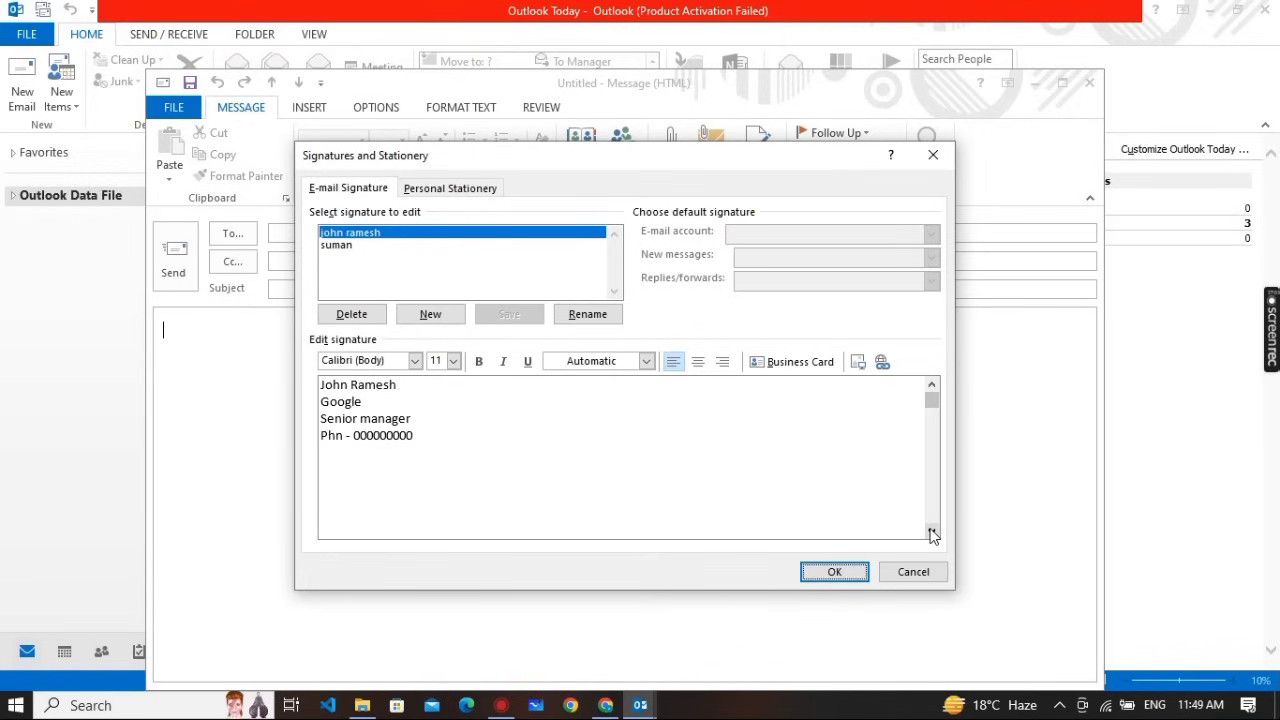
left_click(911, 577)
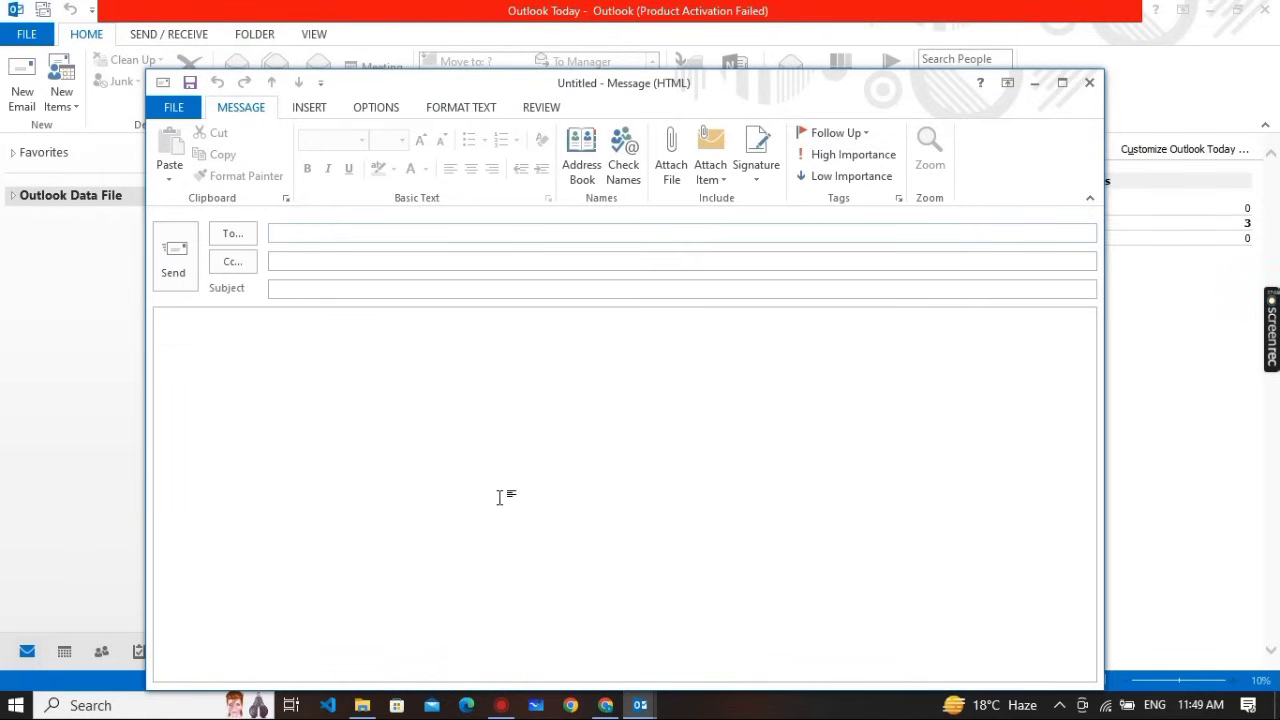
left_click(1090, 82)
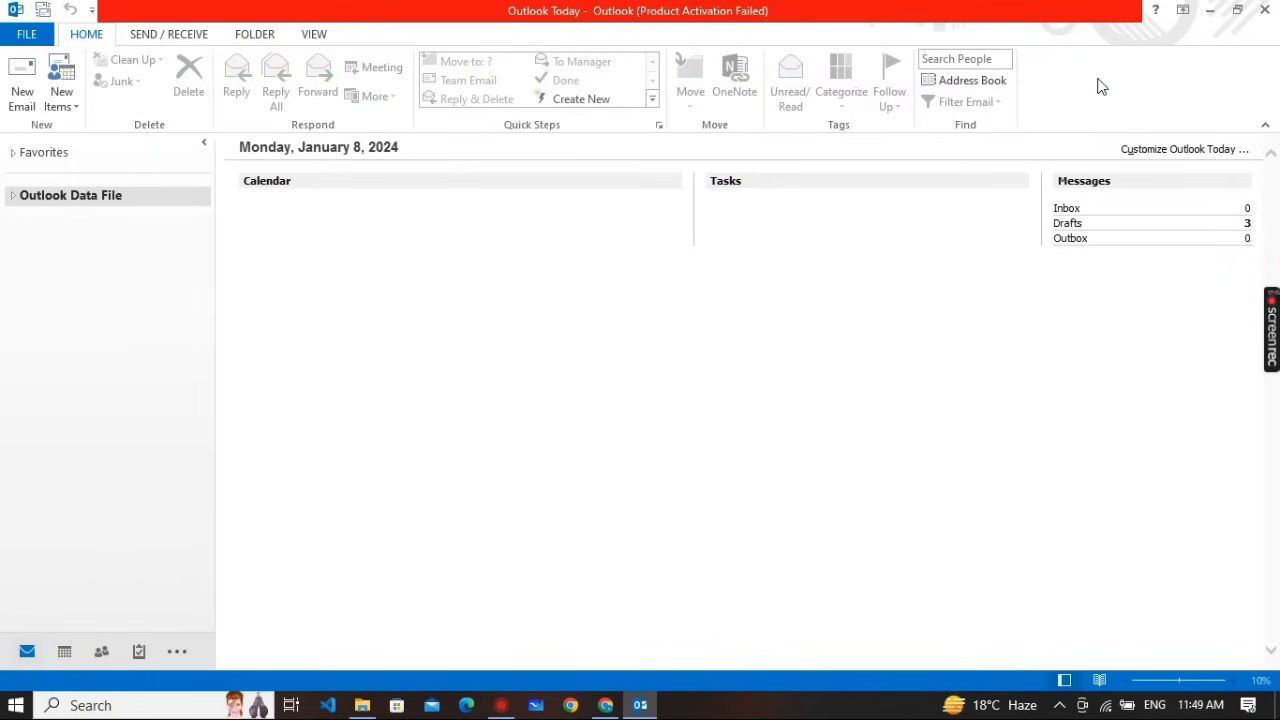
key("alt+Tab")
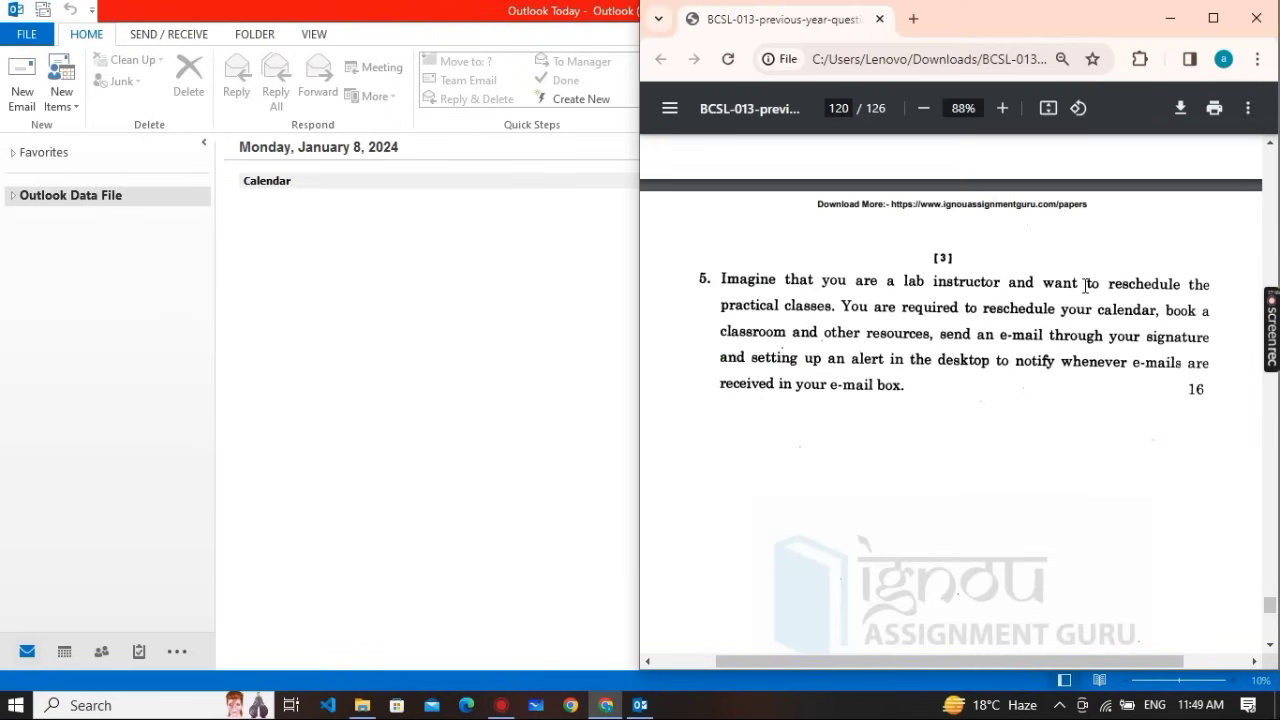
scroll(1085, 286, "up", 20)
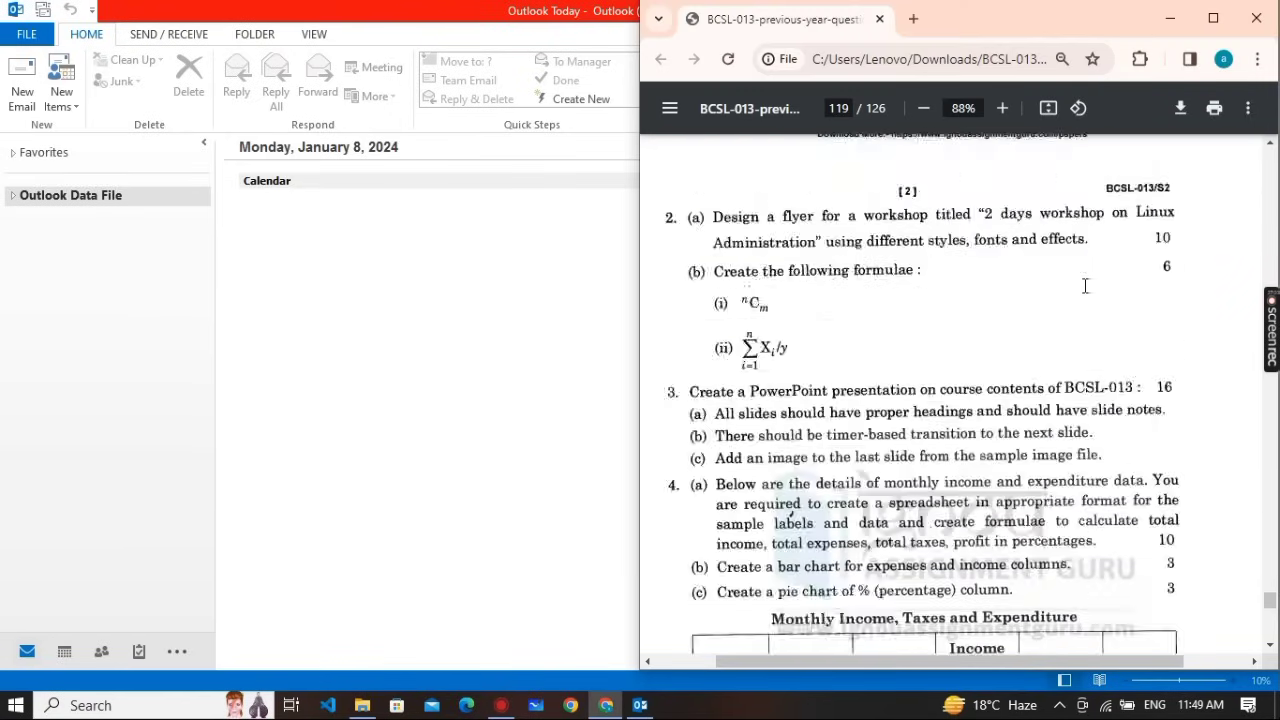
scroll(1085, 286, "up", 6)
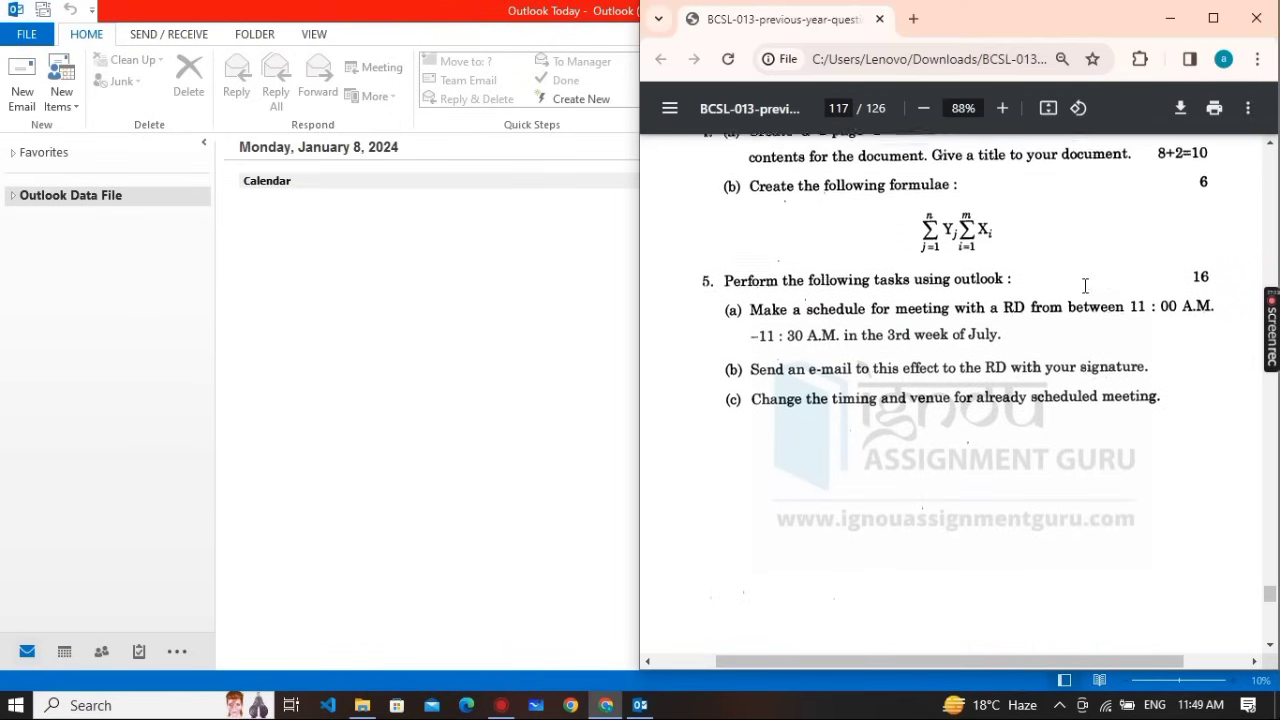
scroll(787, 387, "down", 6)
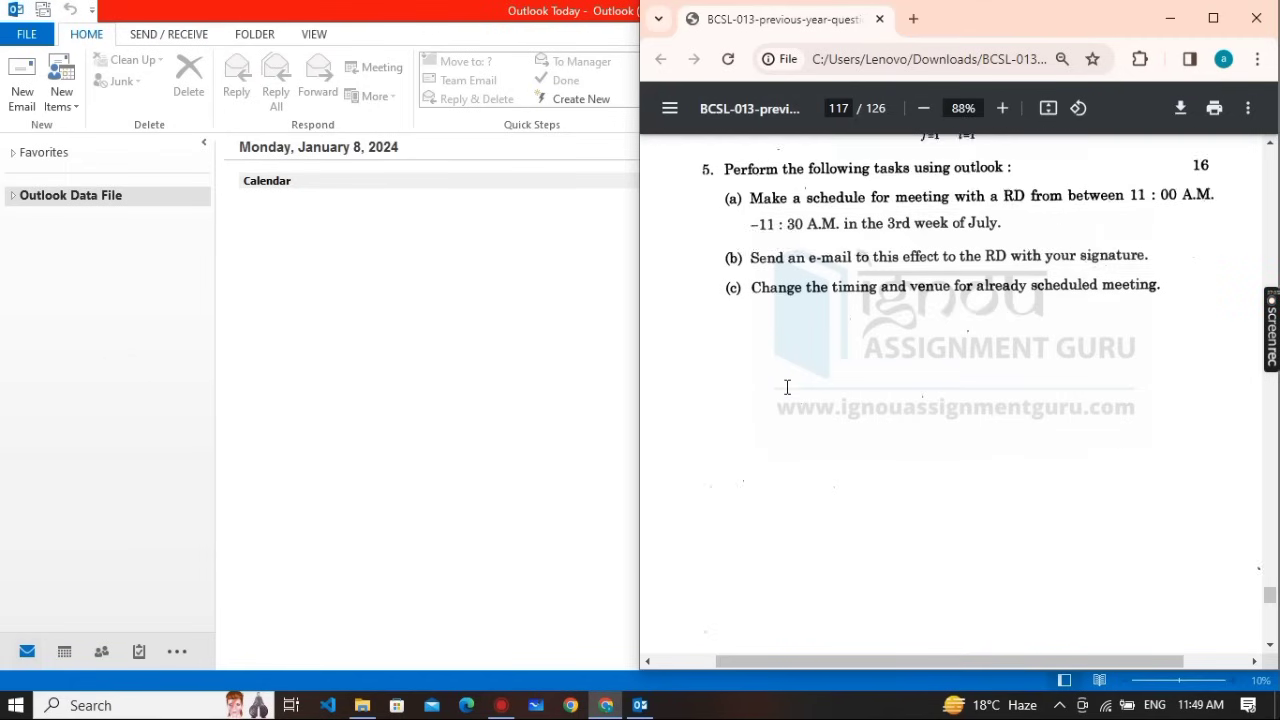
scroll(675, 395, "down", 20)
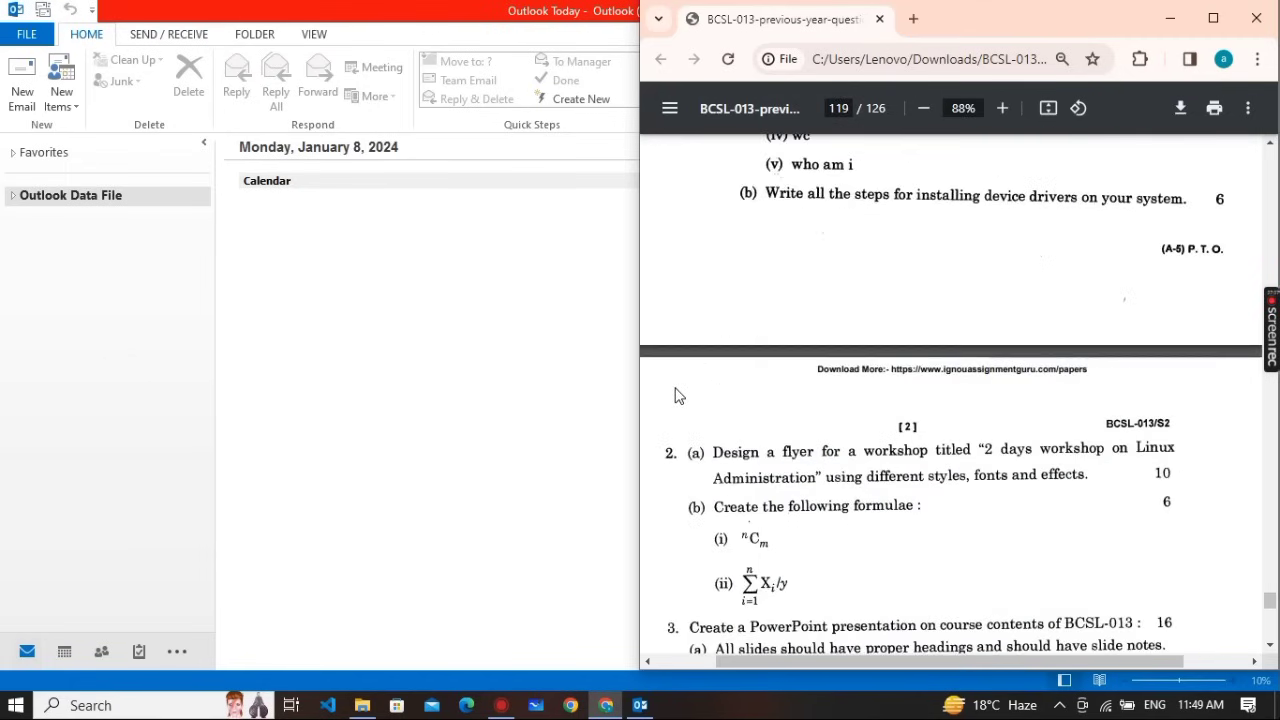
scroll(675, 395, "down", 10)
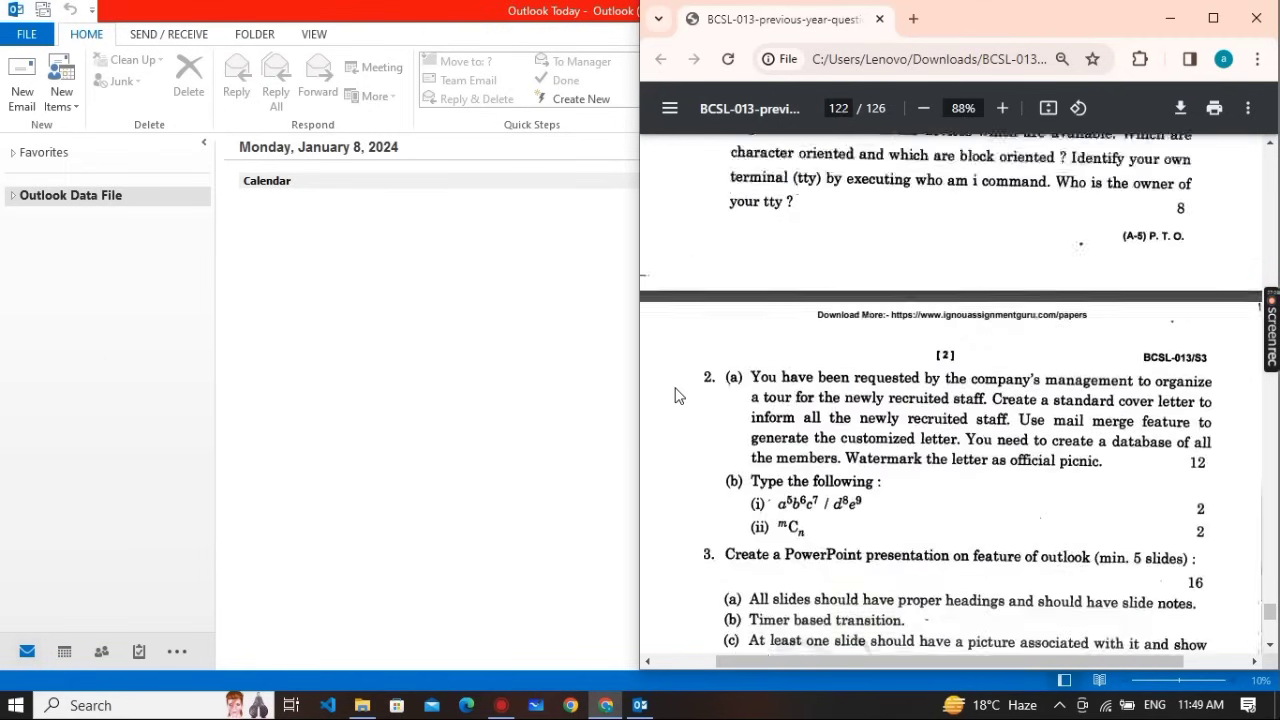
scroll(675, 395, "down", 7)
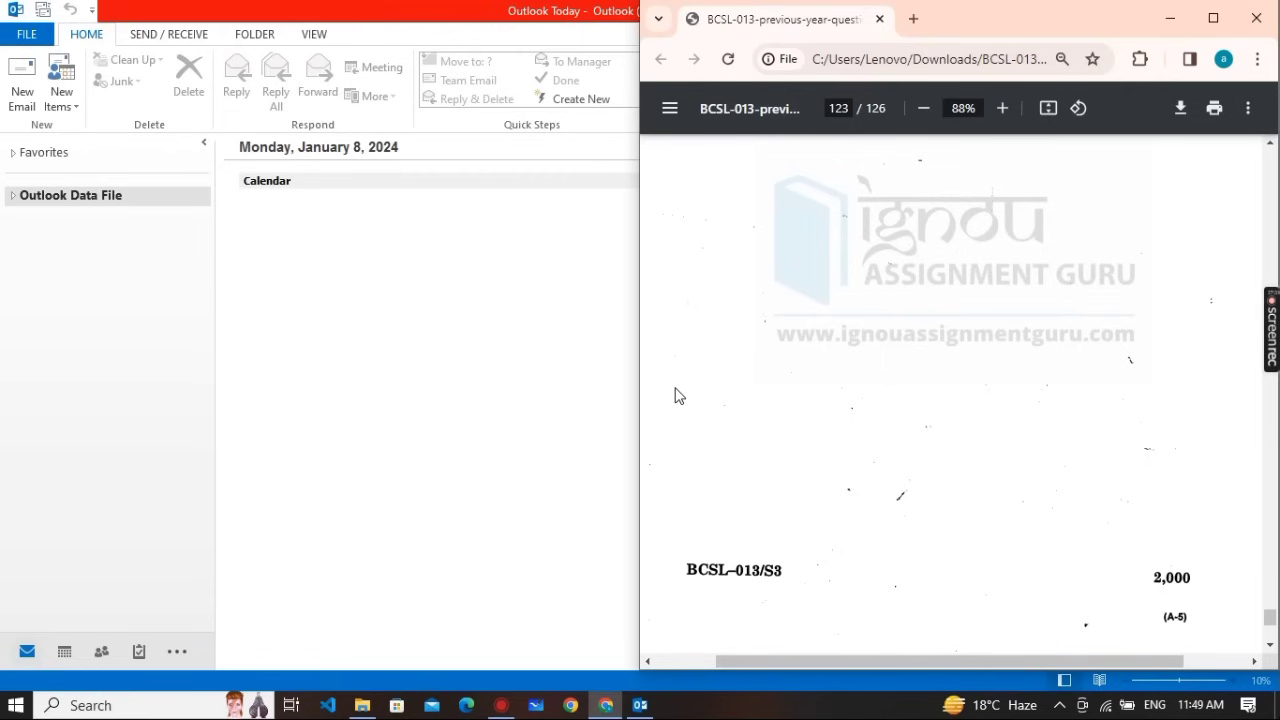
scroll(677, 394, "up", 3)
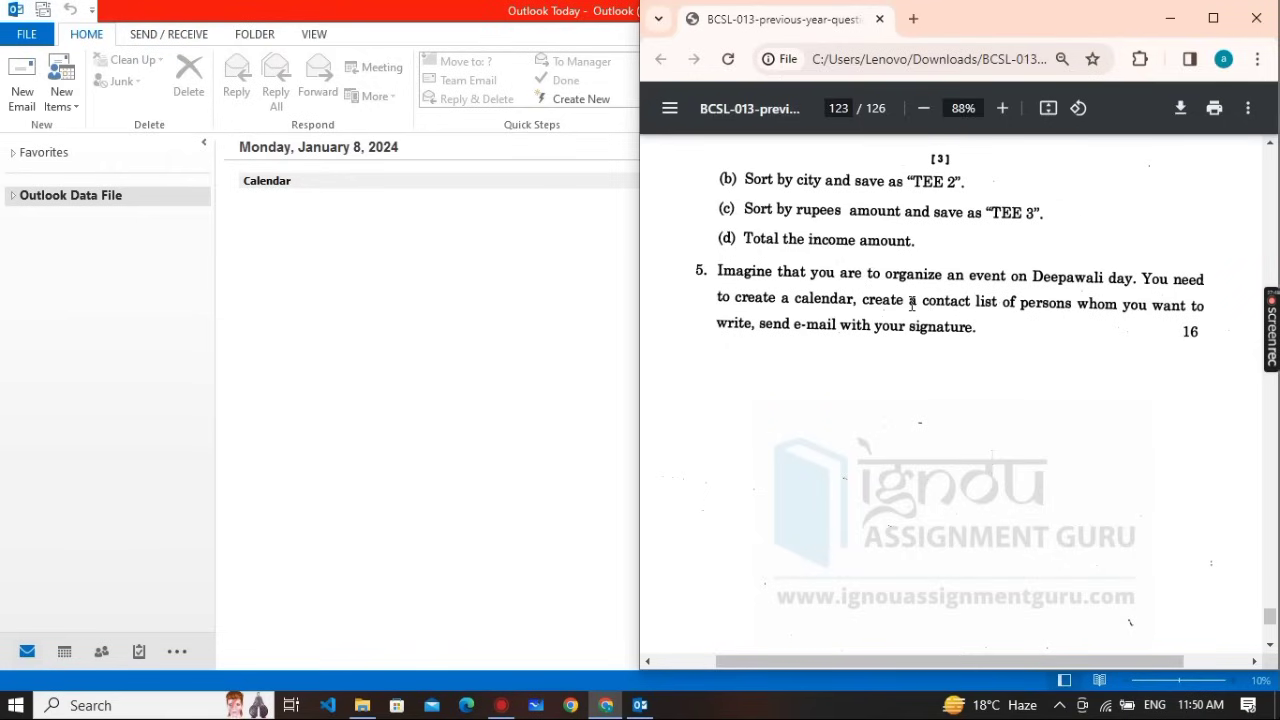
mouse_move(910, 302)
left_mouse_down()
mouse_move(1112, 366)
mouse_move(1024, 341)
left_mouse_up()
left_click(1024, 341)
left_click_drag(926, 303, 1084, 303)
left_click(290, 411)
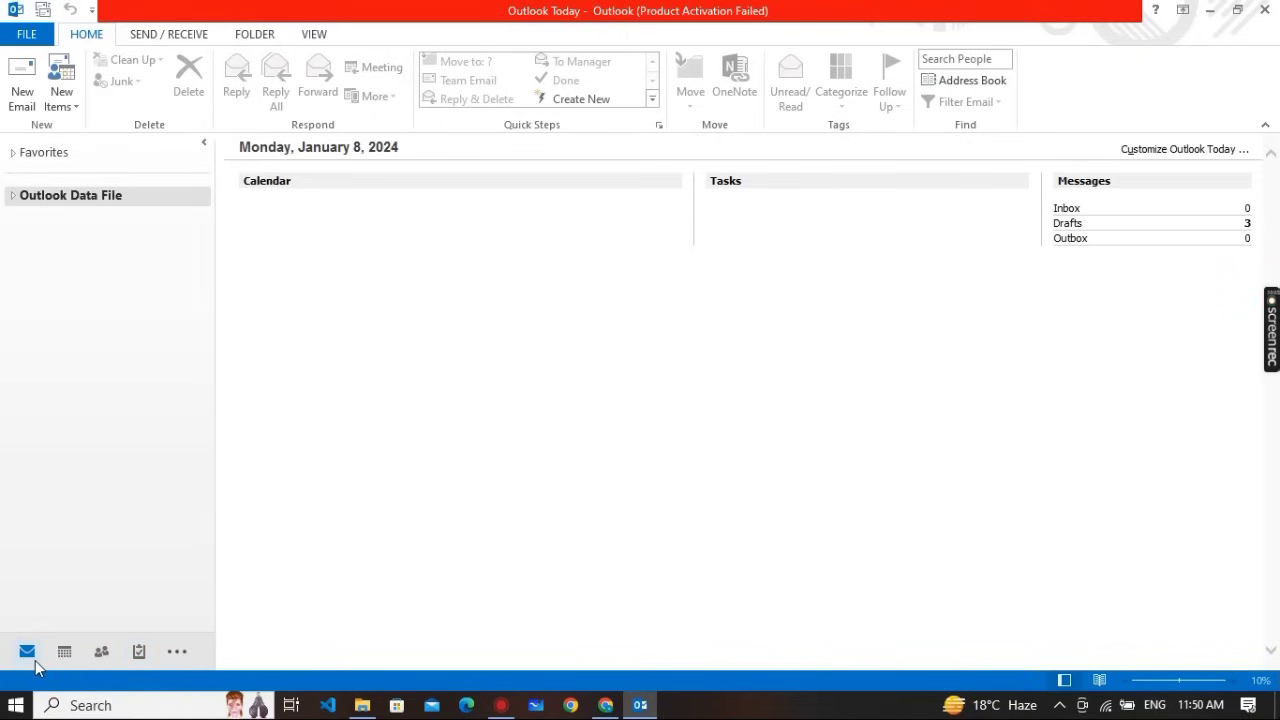
Go through the Calendar to the People view listing the three saved contacts
left_click(64, 651)
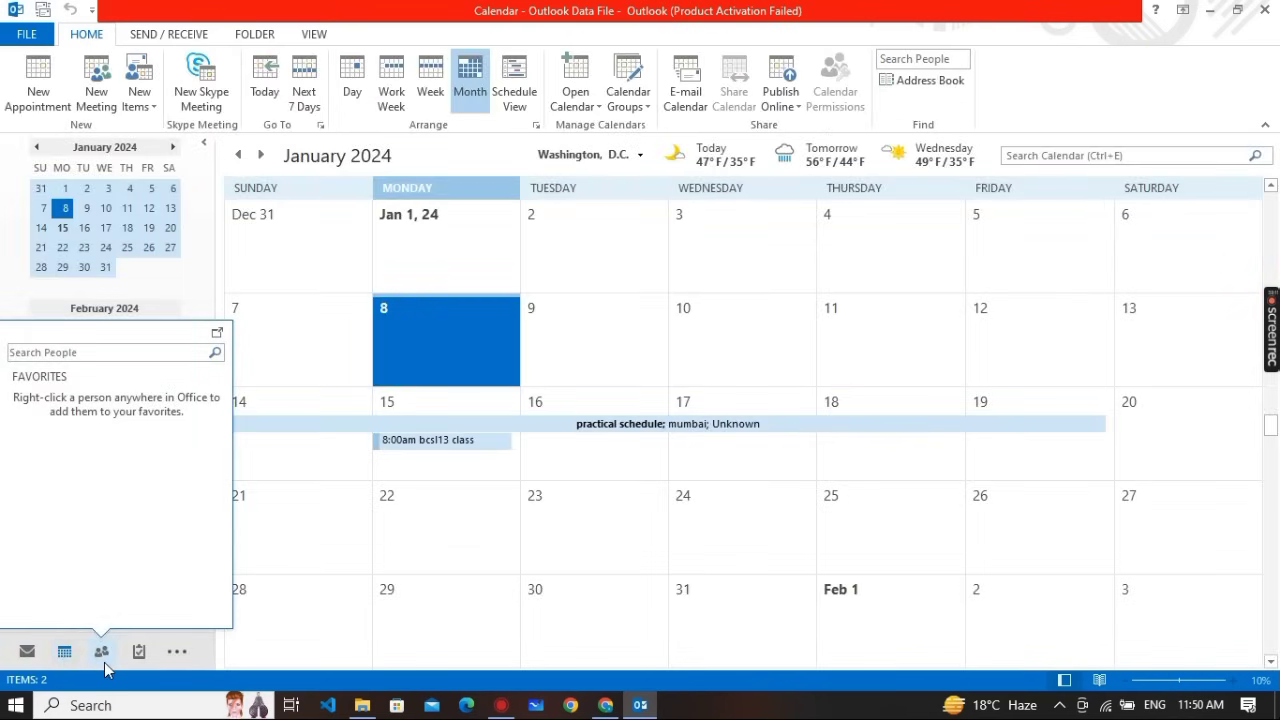
left_click(103, 660)
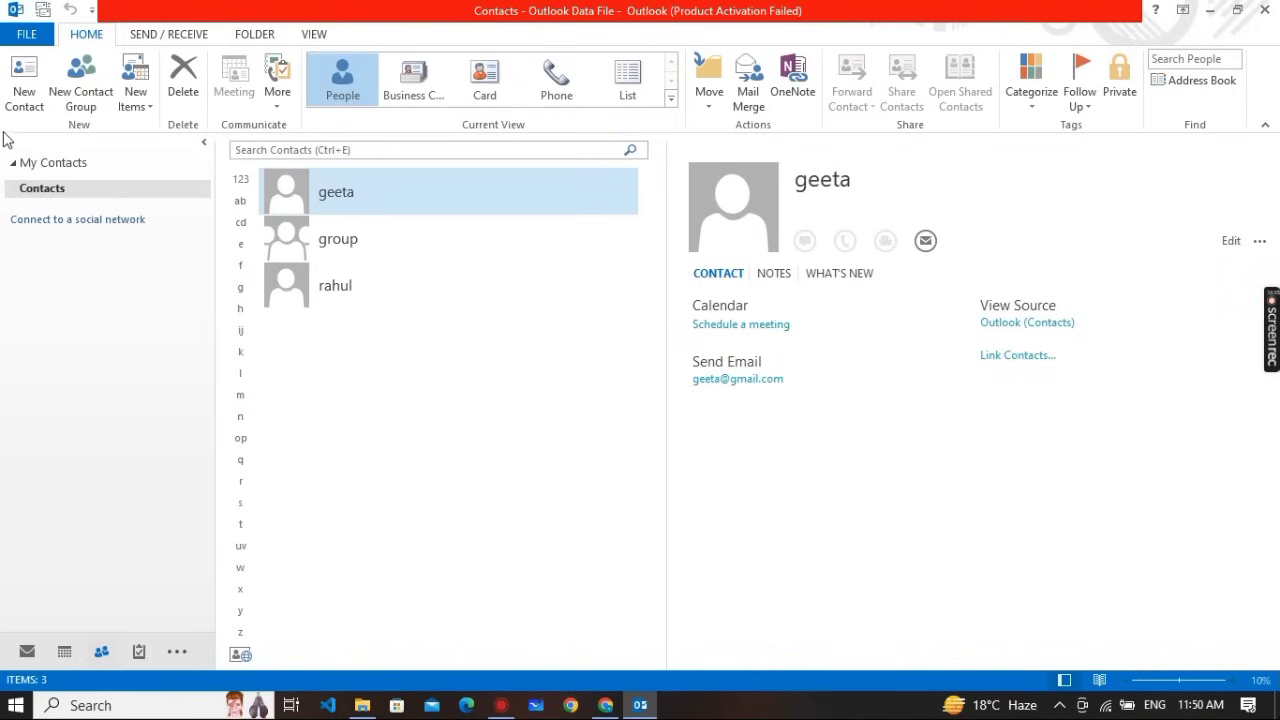
Create a new contact with the person's full name and e-mail address, bringing the list to four
left_click(20, 104)
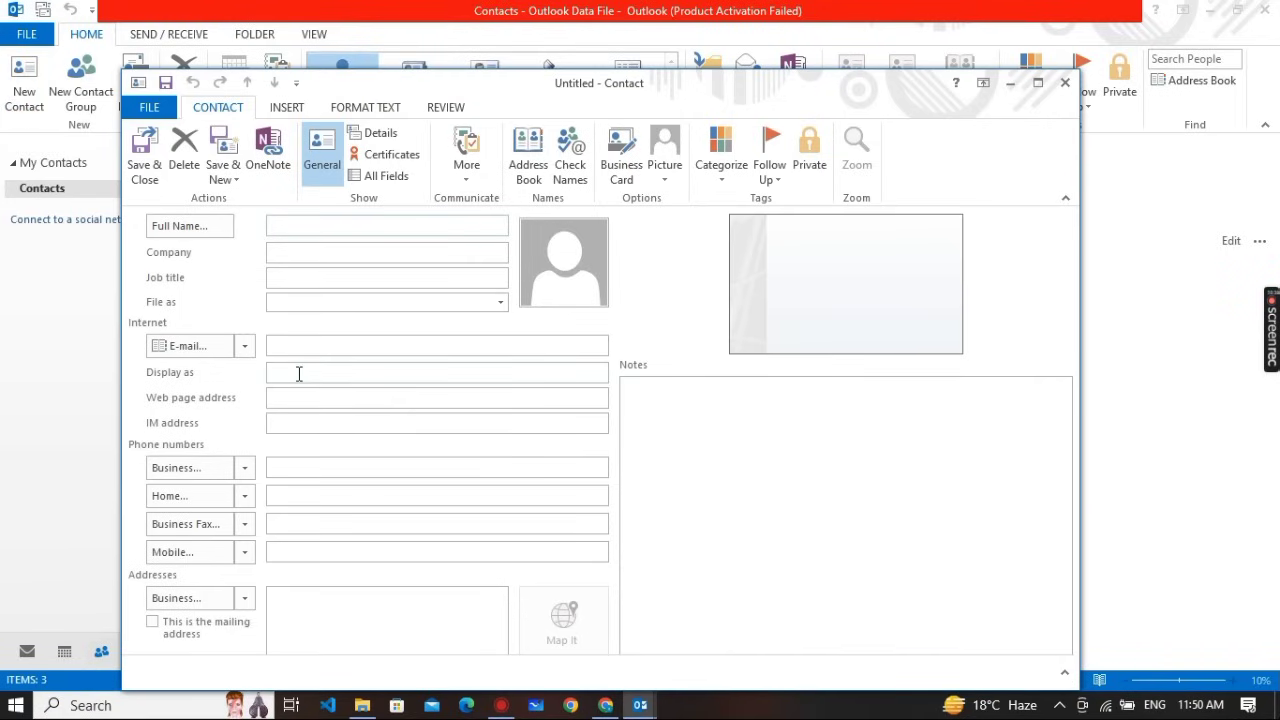
type("suman")
left_click(303, 352)
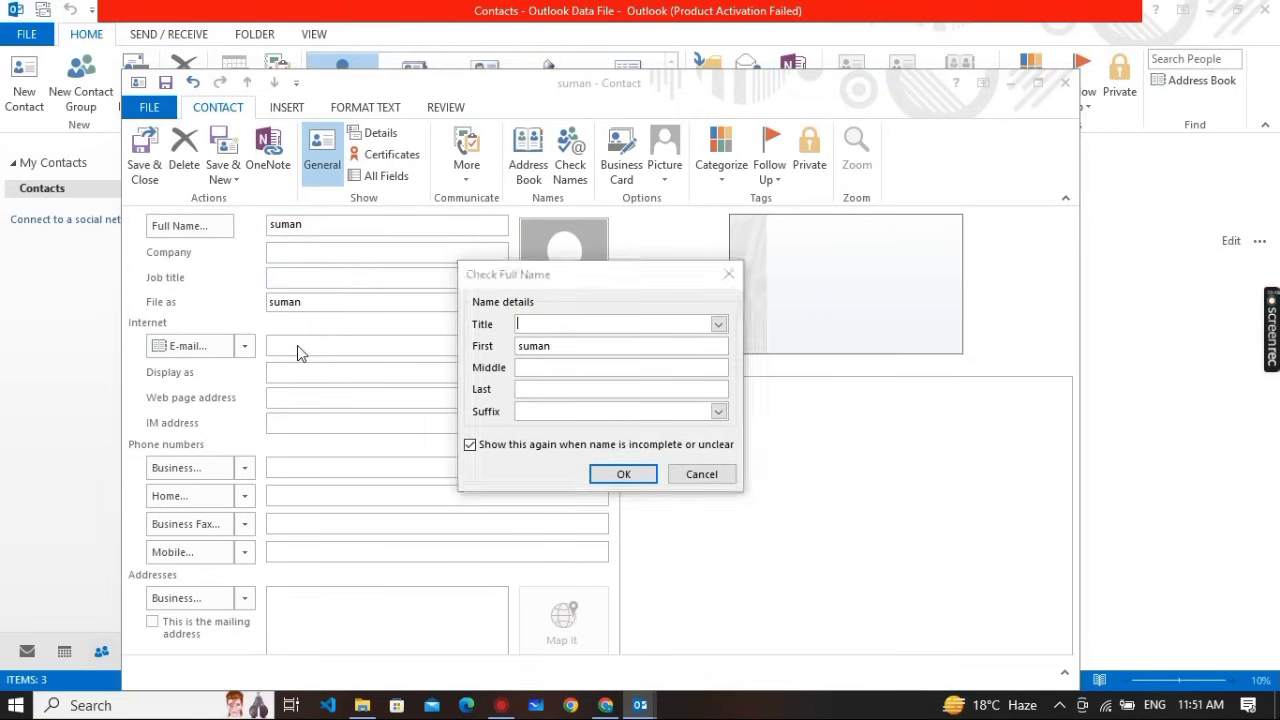
left_click(621, 475)
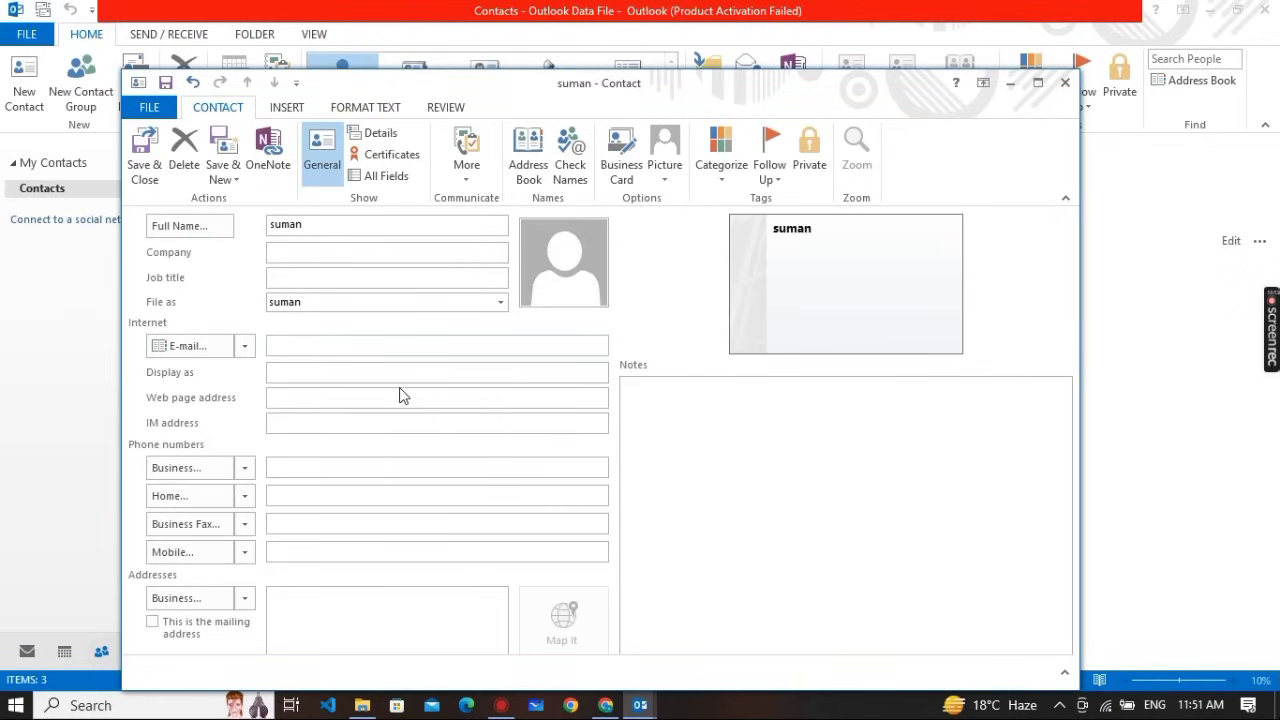
left_click(305, 345)
type("abc")
key("Return")
left_click(146, 152)
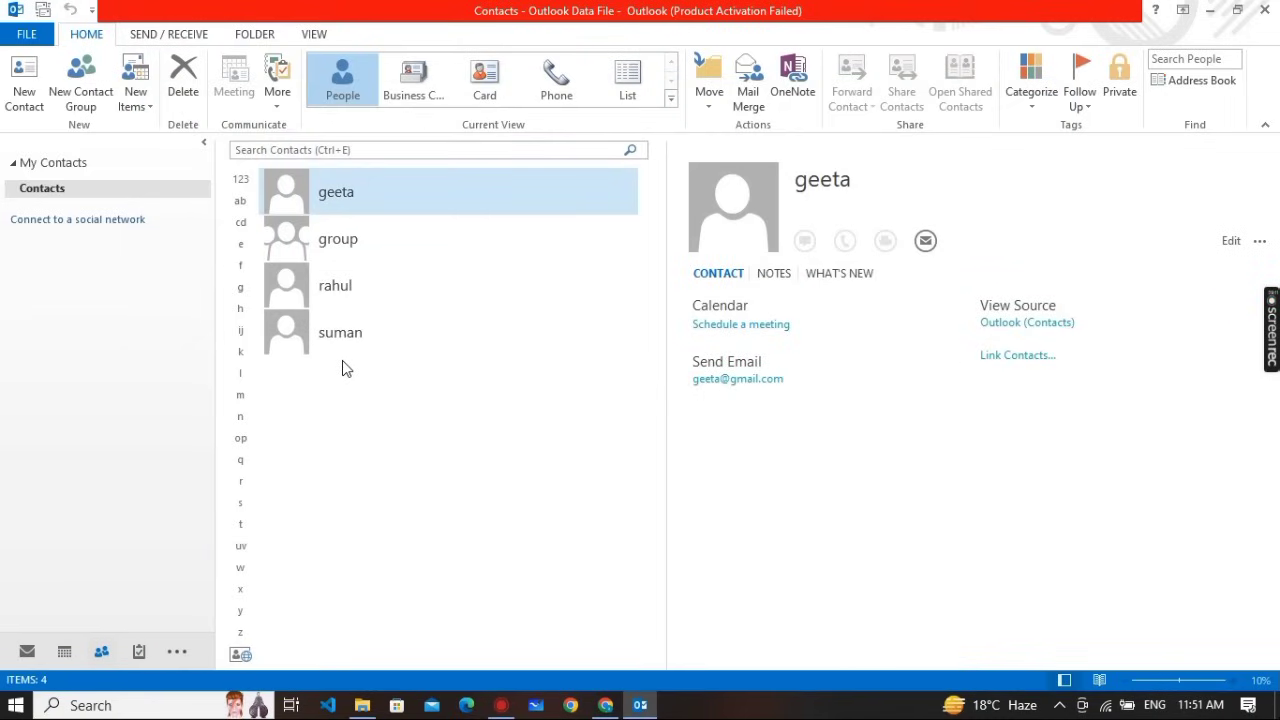
Add a fifth contact with a full name and a Gmail address, fixing the comma typo
left_click(389, 343)
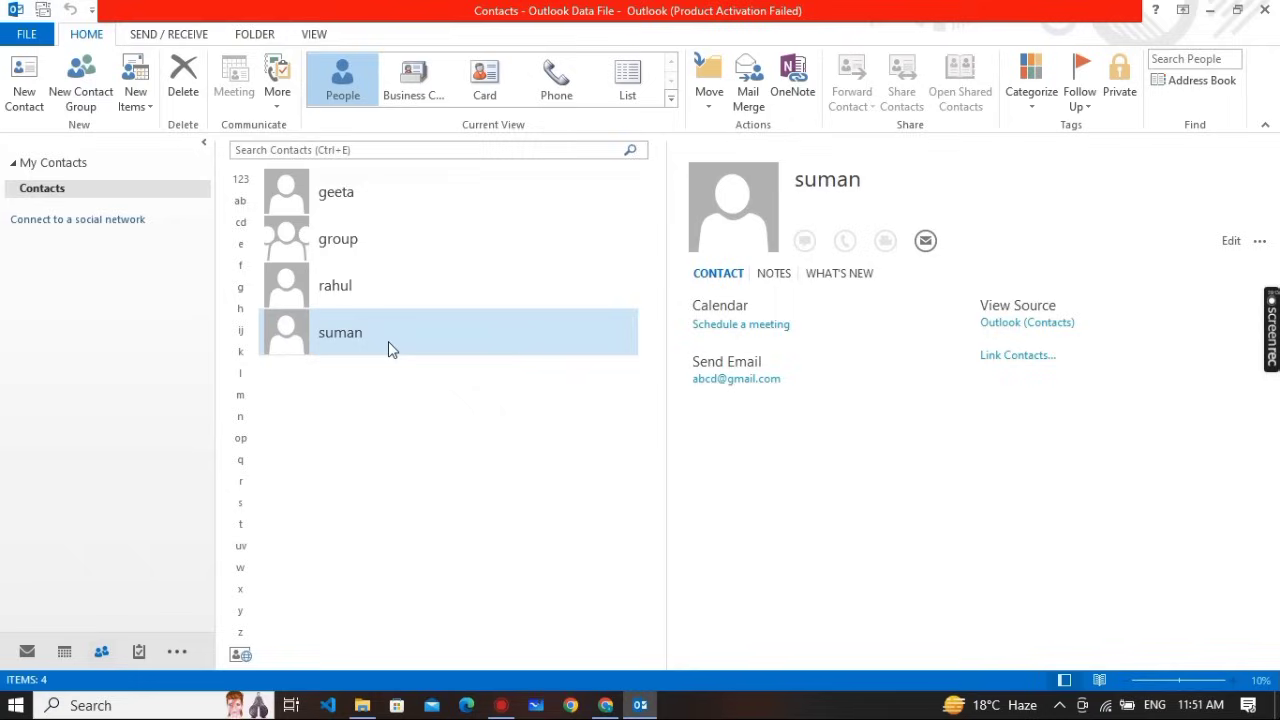
left_click(18, 104)
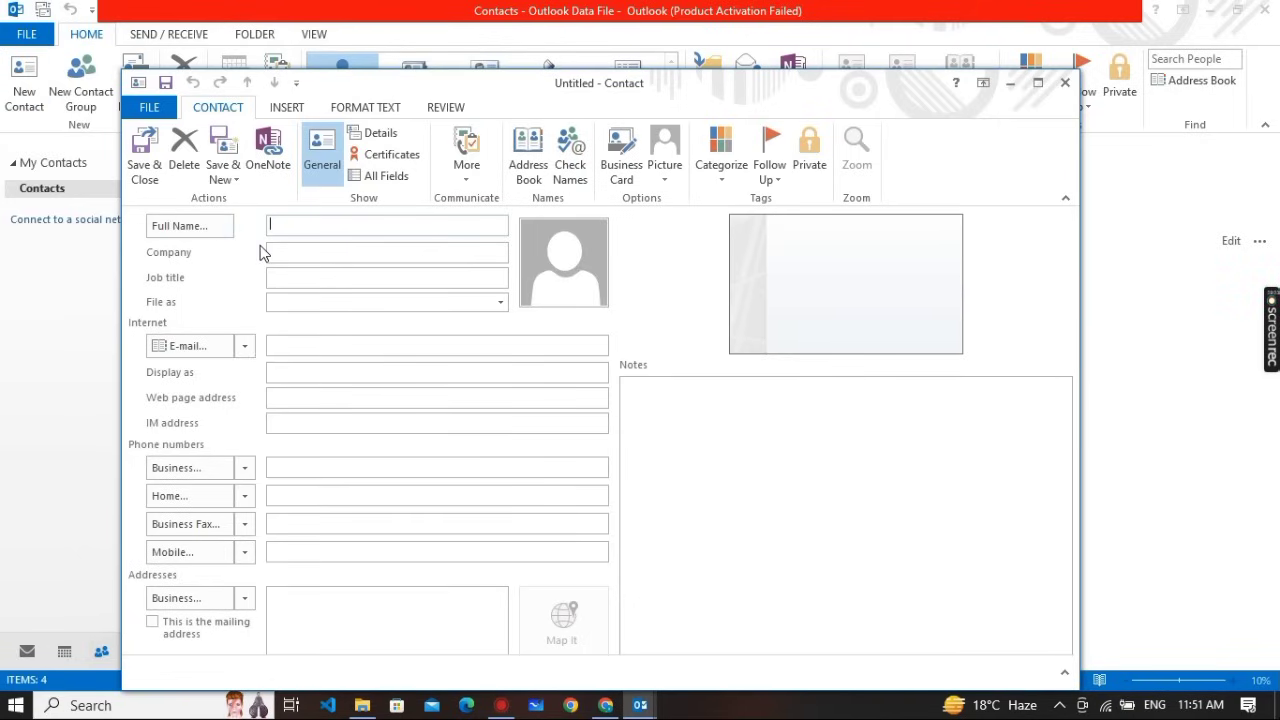
type("raj")
left_click(351, 350)
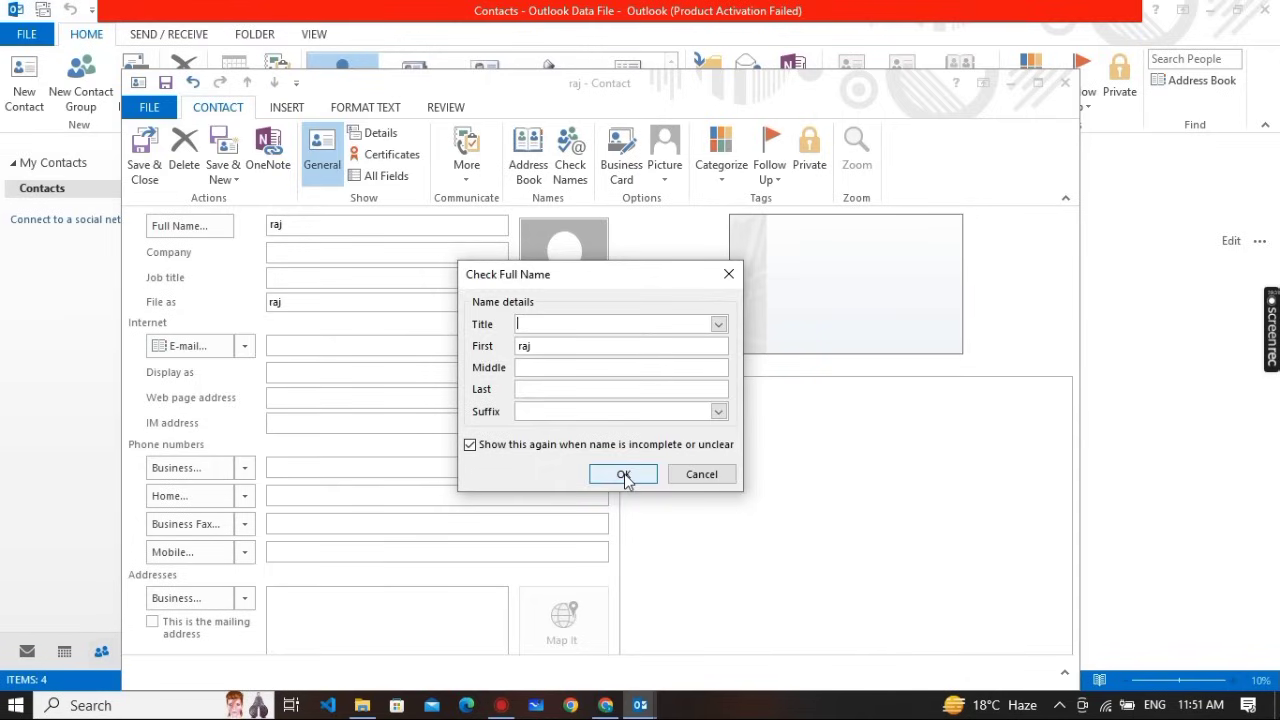
left_click(625, 476)
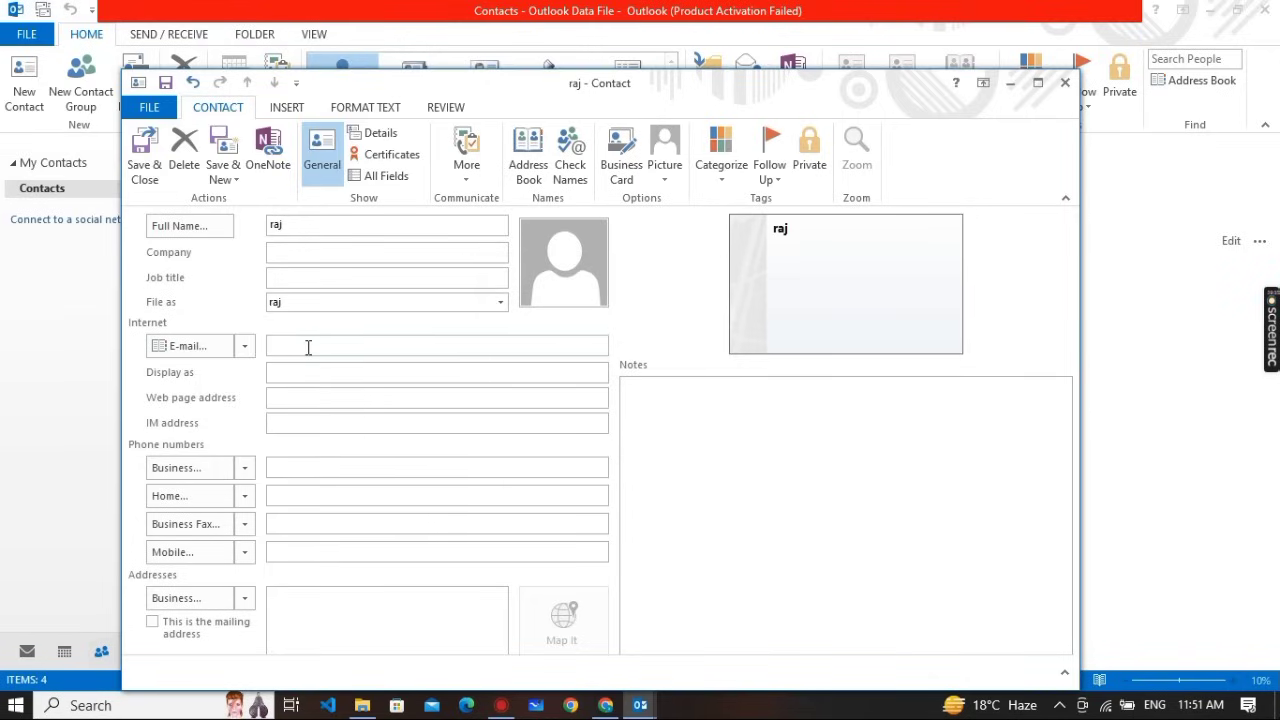
left_click(146, 168)
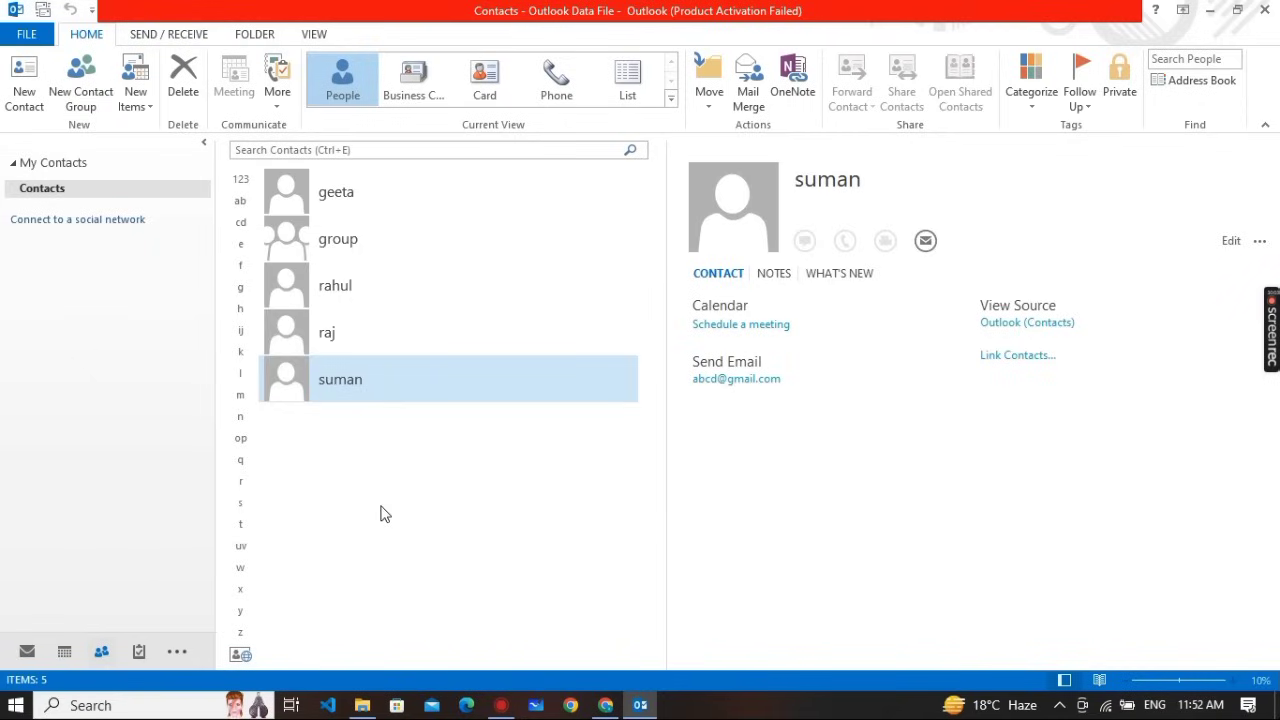
Start a new contact group, then switch over to the assignment PDF in the browser
left_click(110, 94)
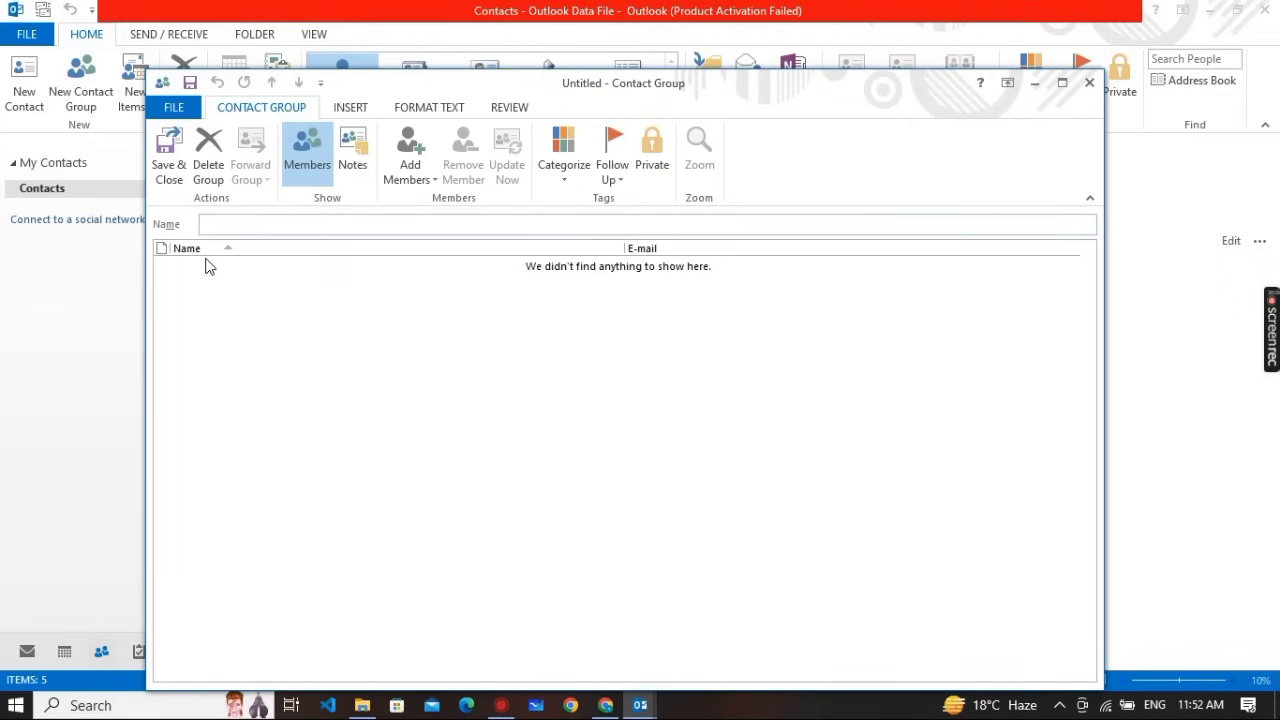
key("alt+Tab")
key("alt+Tab")
key("Tab")
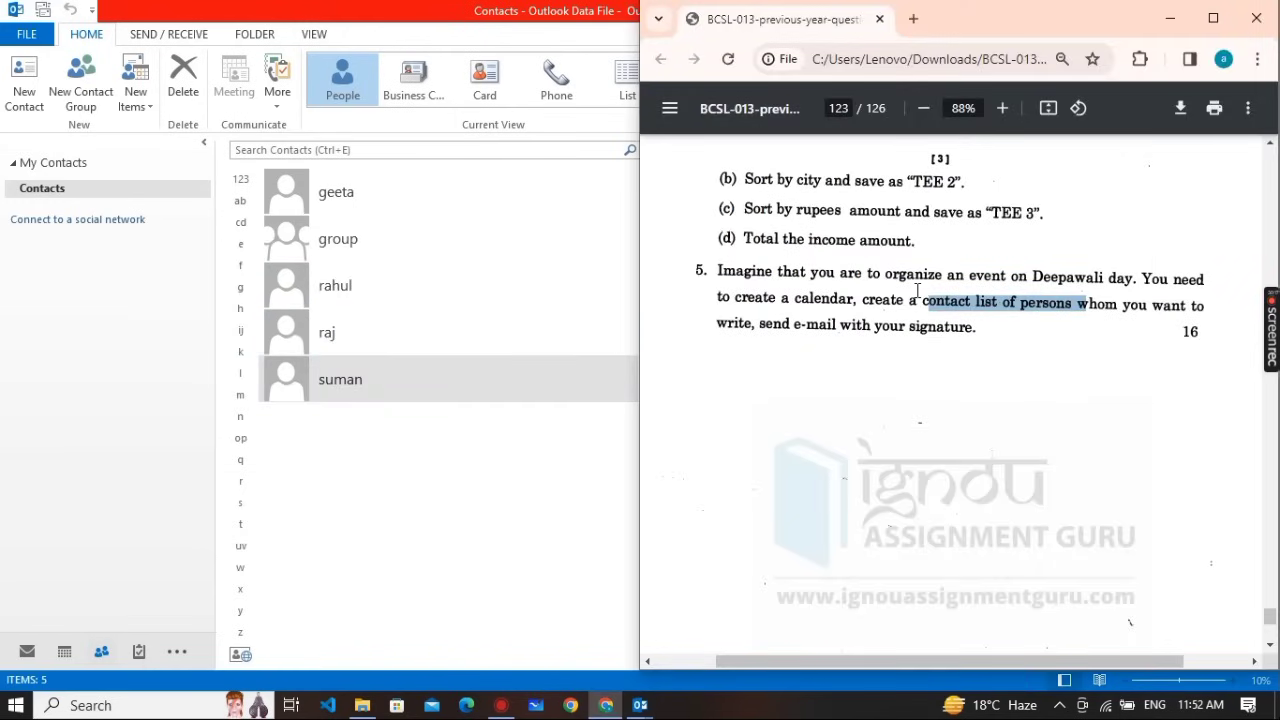
Copy 'Deepawali day' from the assignment question and return to Outlook
left_click_drag(1028, 279, 1132, 287)
key("ctrl+c")
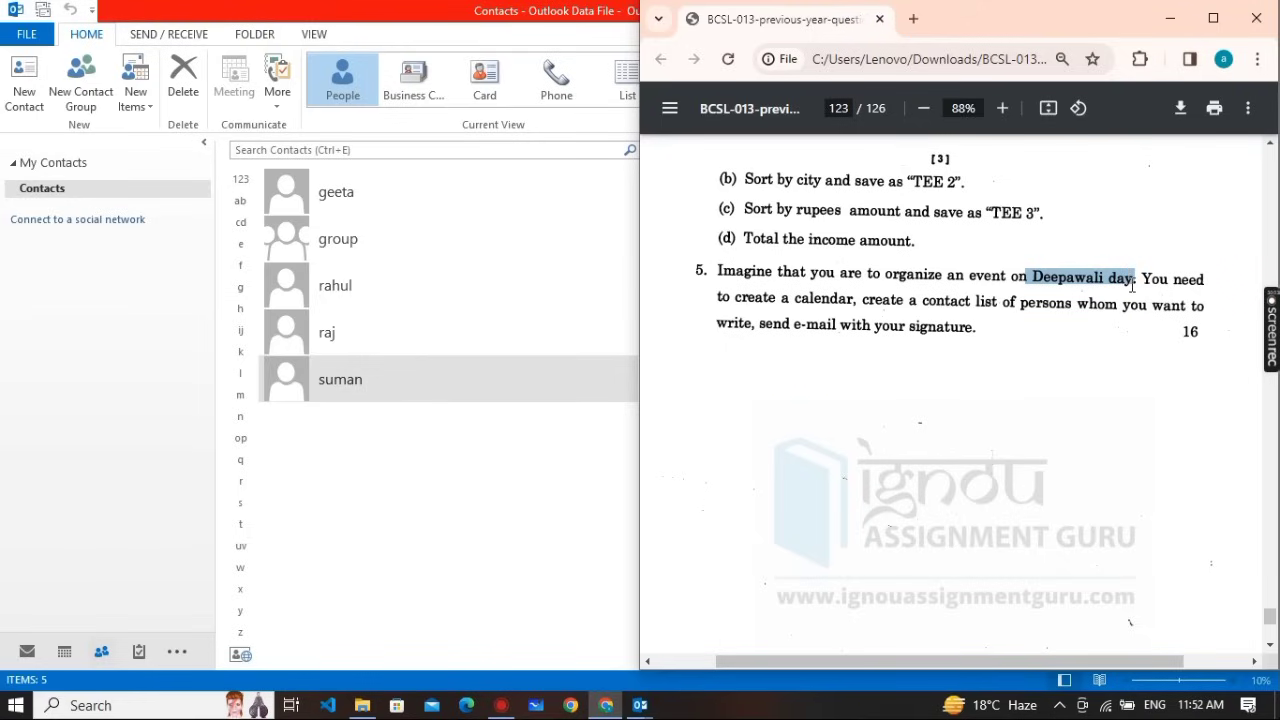
key("alt+Tab")
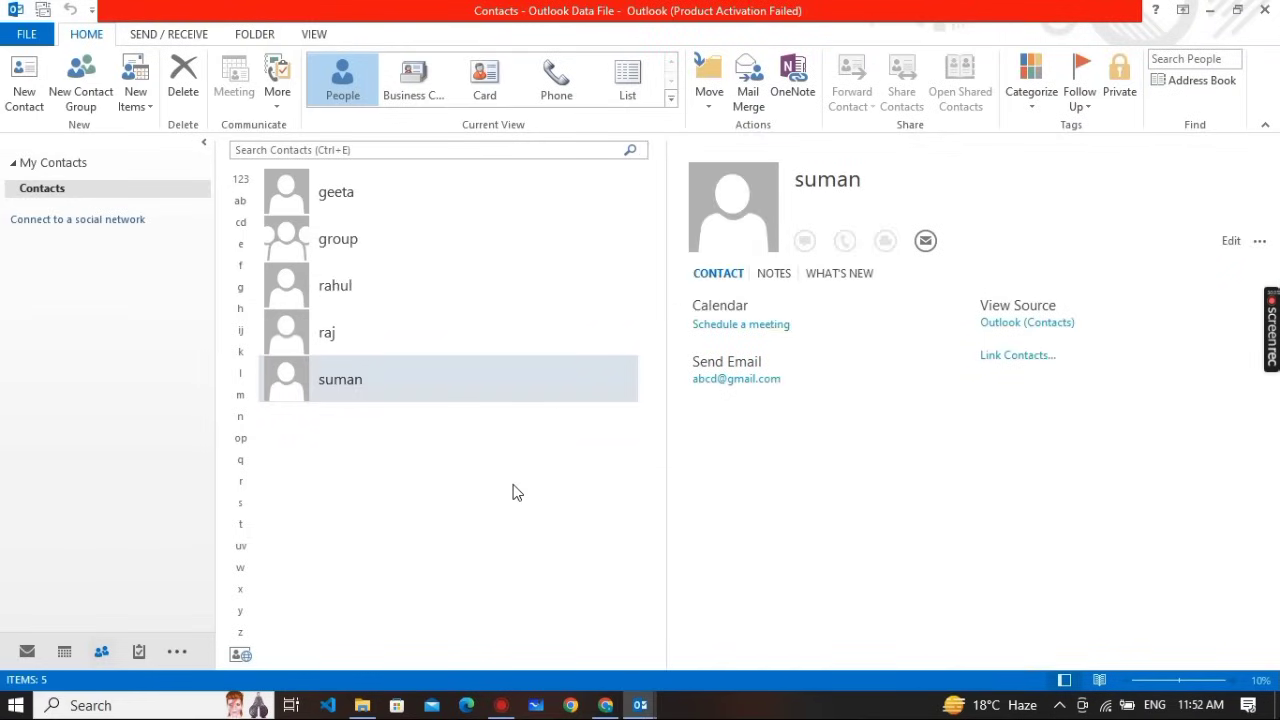
Name the contact group 'Deepawali day group' and save it
key("alt+Tab")
key("alt+Tab")
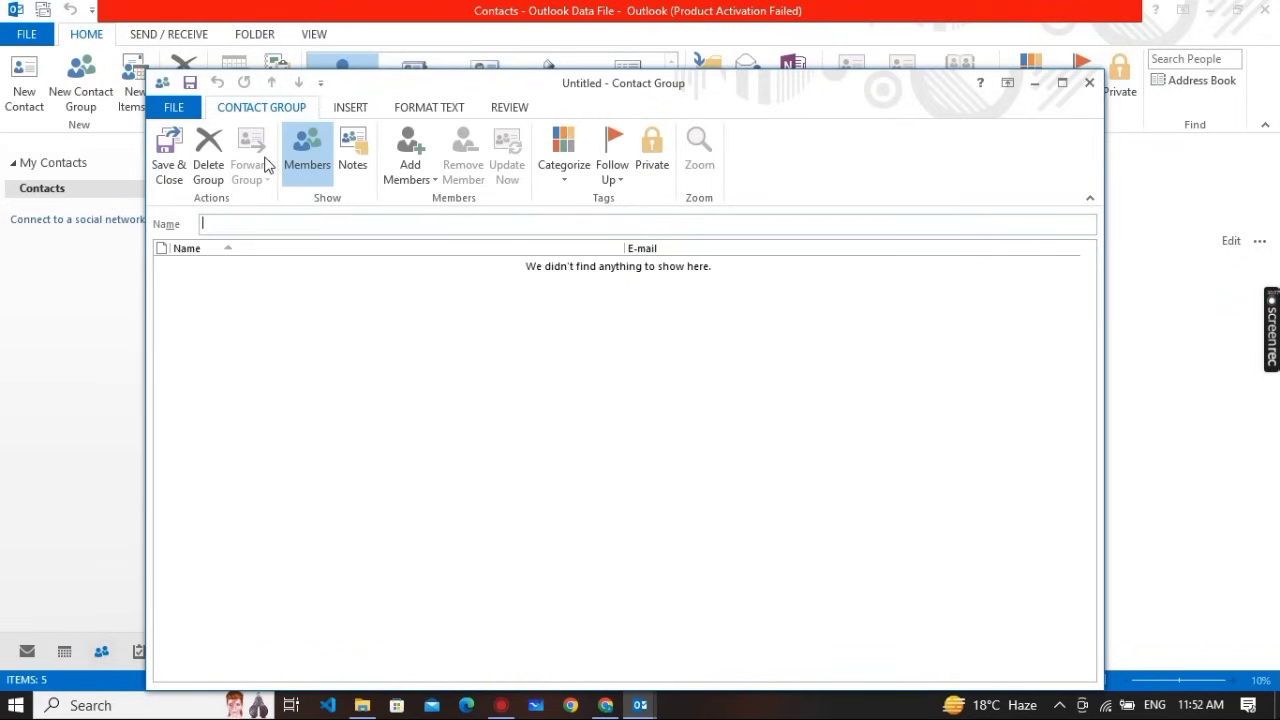
key("ctrl+v")
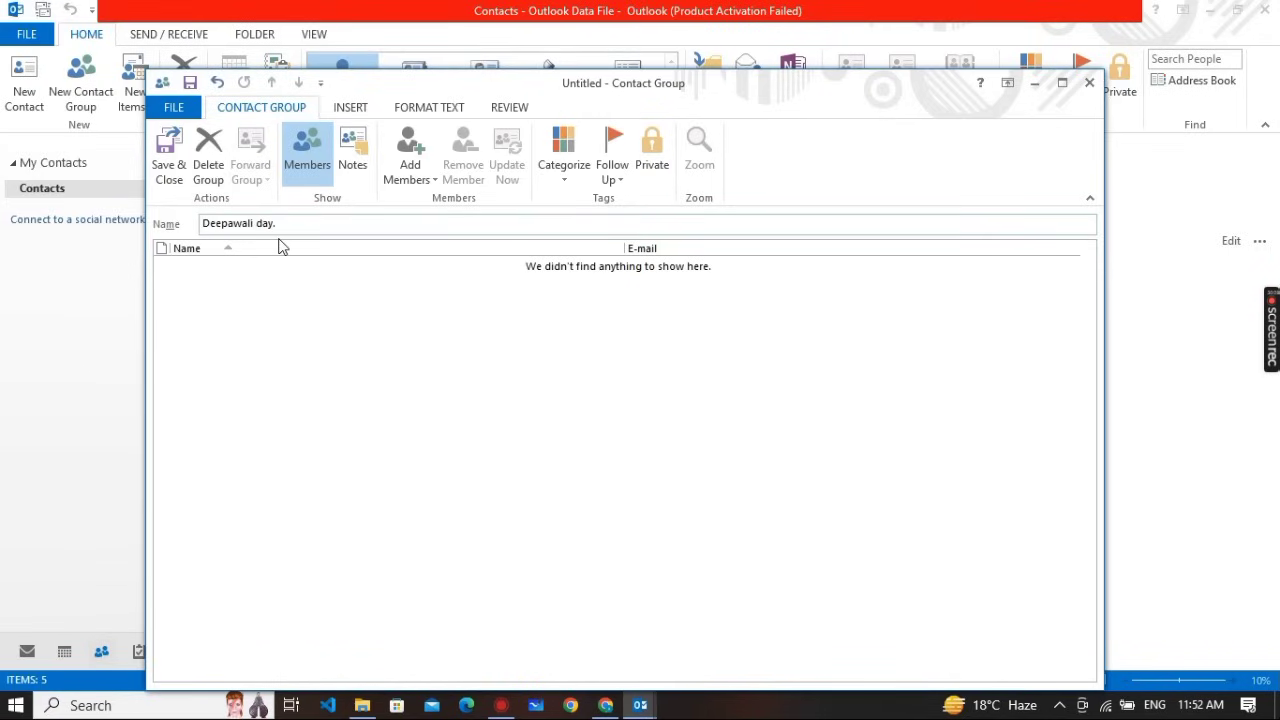
type("group")
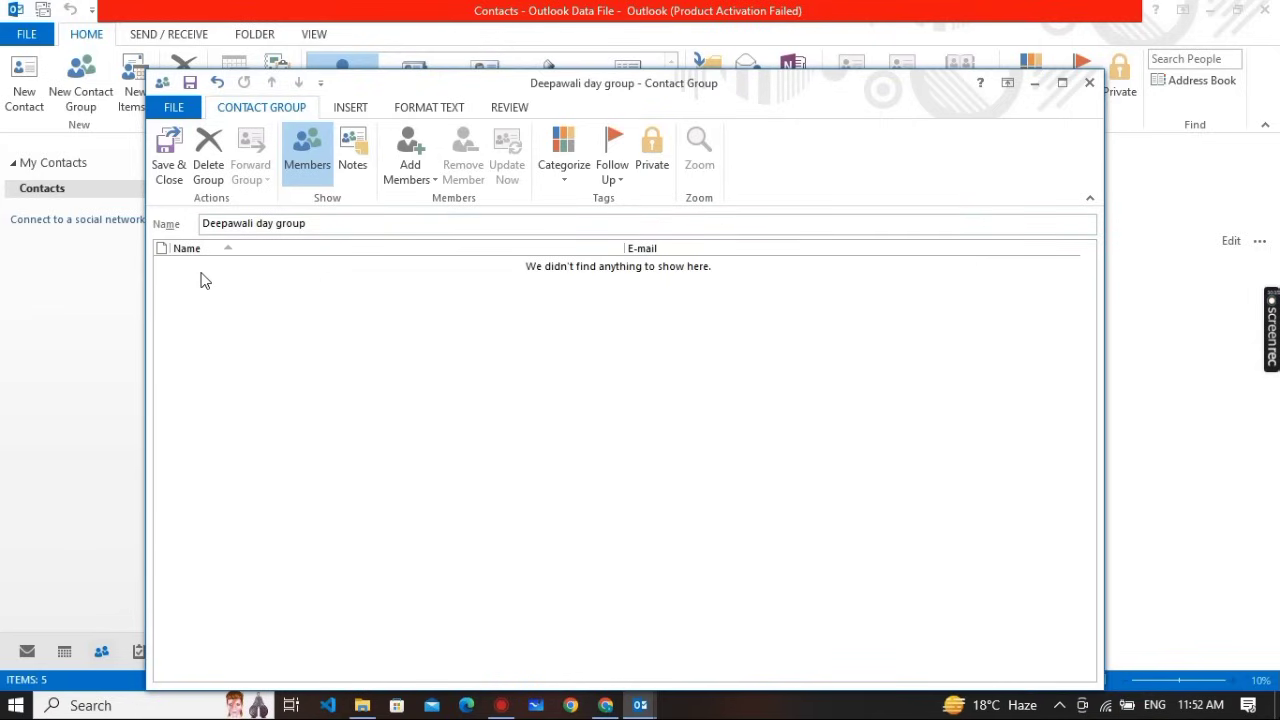
left_click(171, 163)
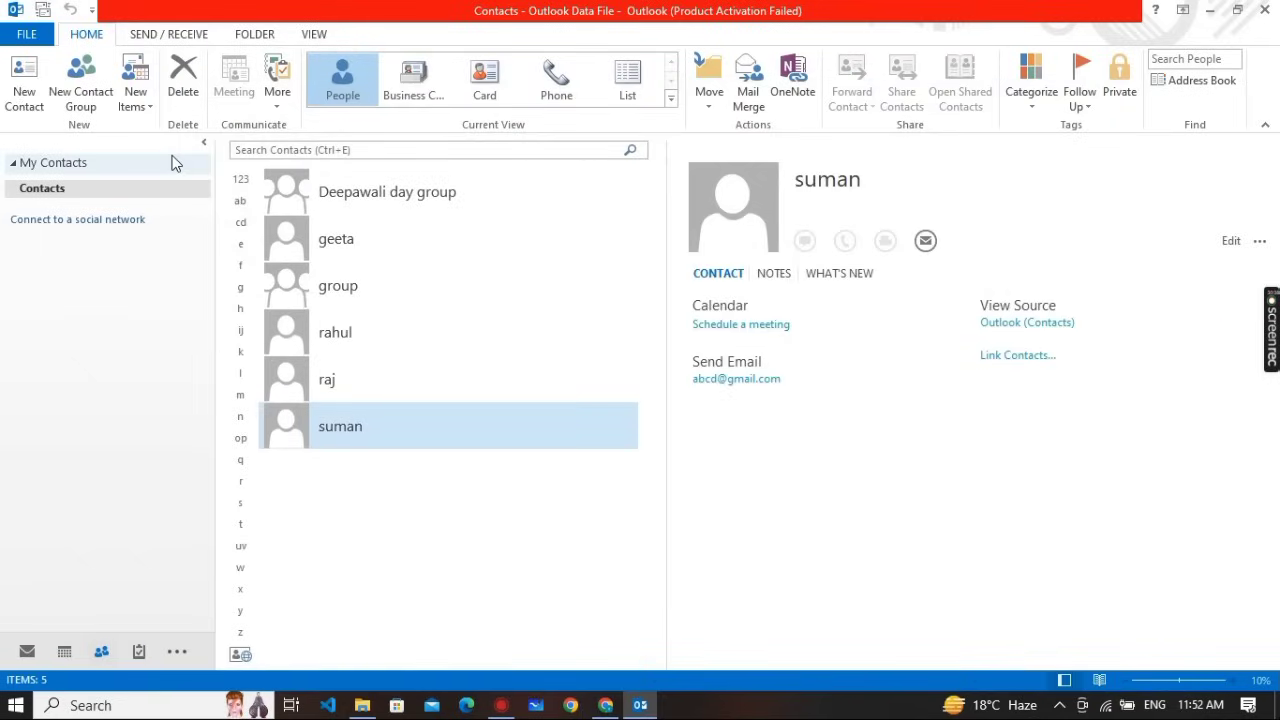
Open the Deepawali day group and choose to add members from Outlook Contacts
double_click(405, 196)
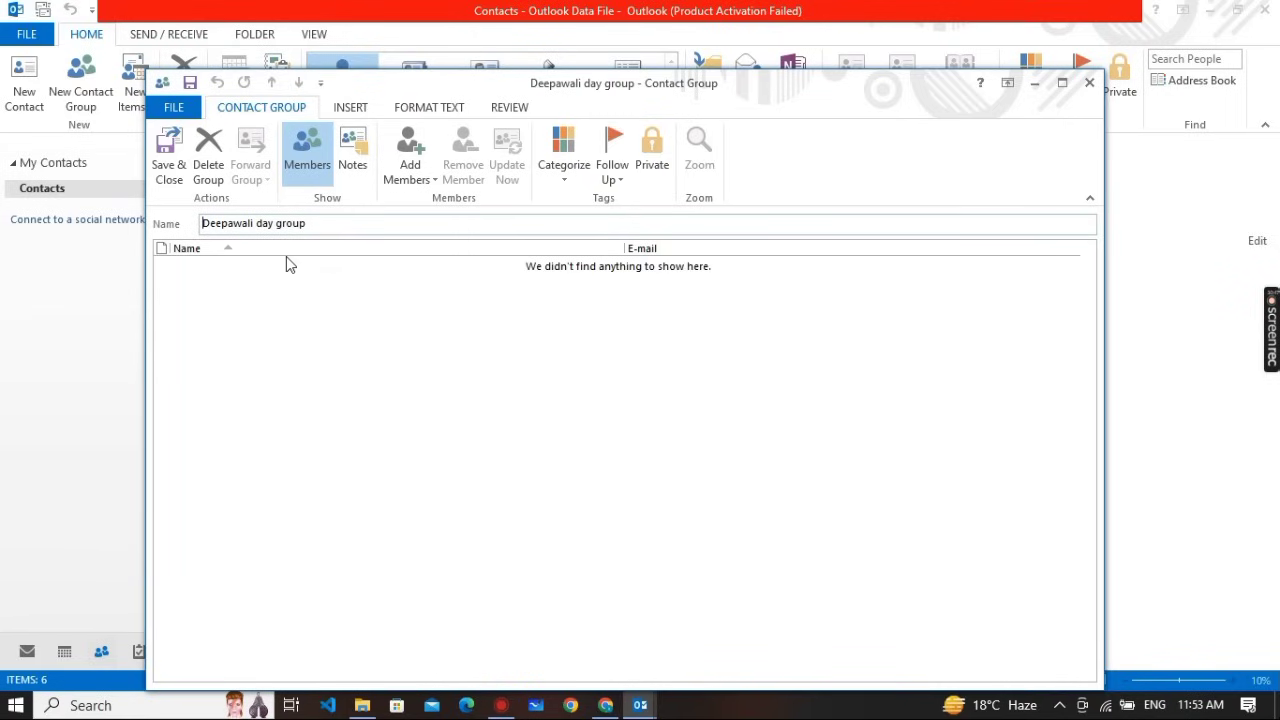
left_click(413, 174)
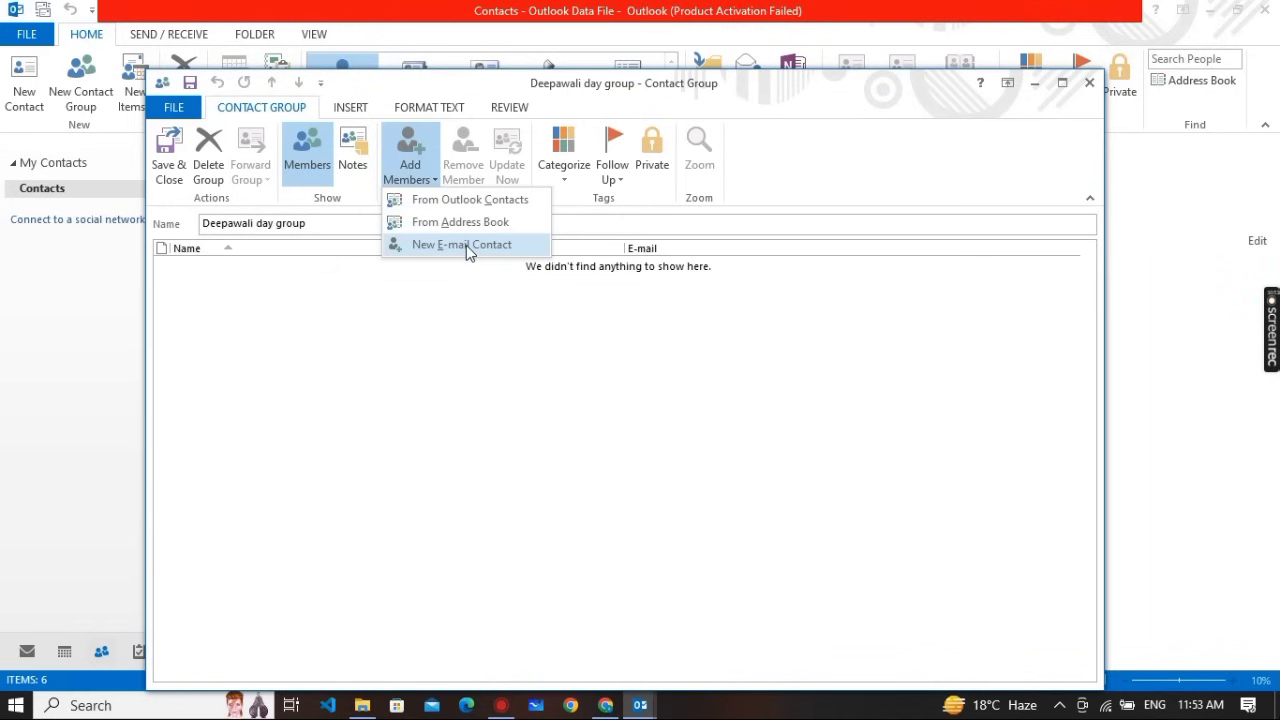
left_click(433, 204)
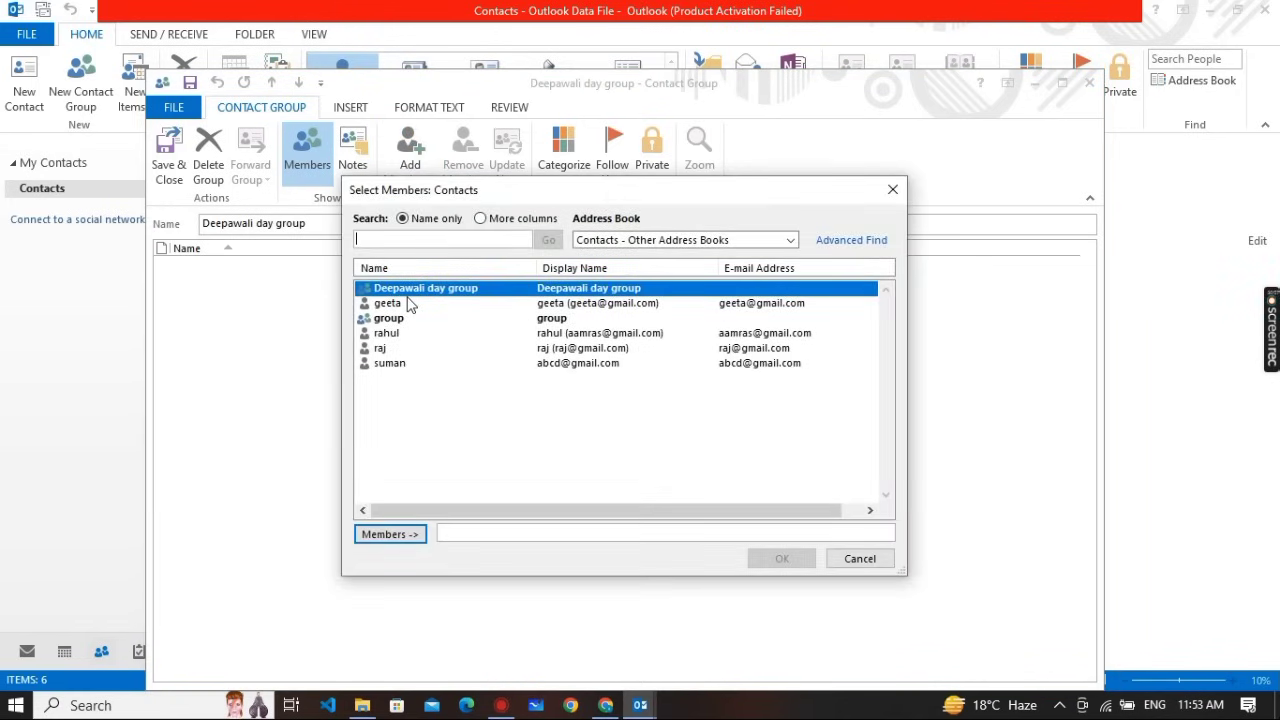
Add four contacts to the group's members list and confirm them
left_click(407, 305)
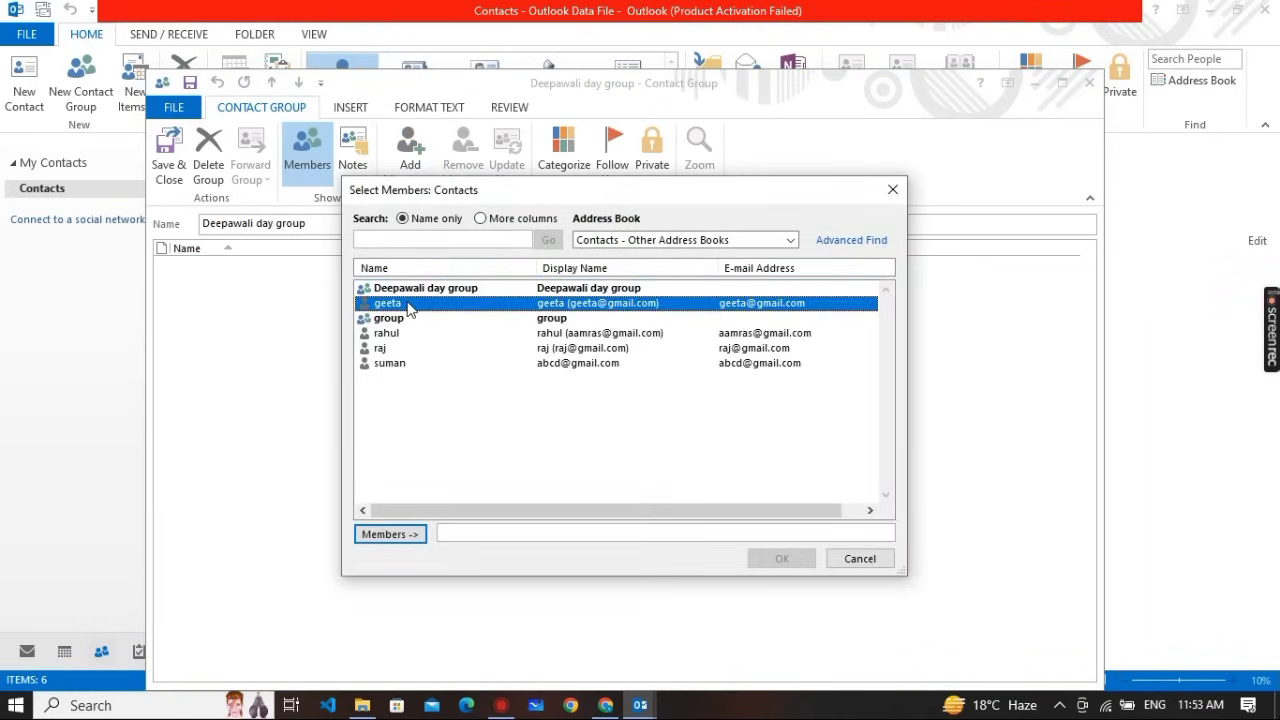
left_click(390, 534)
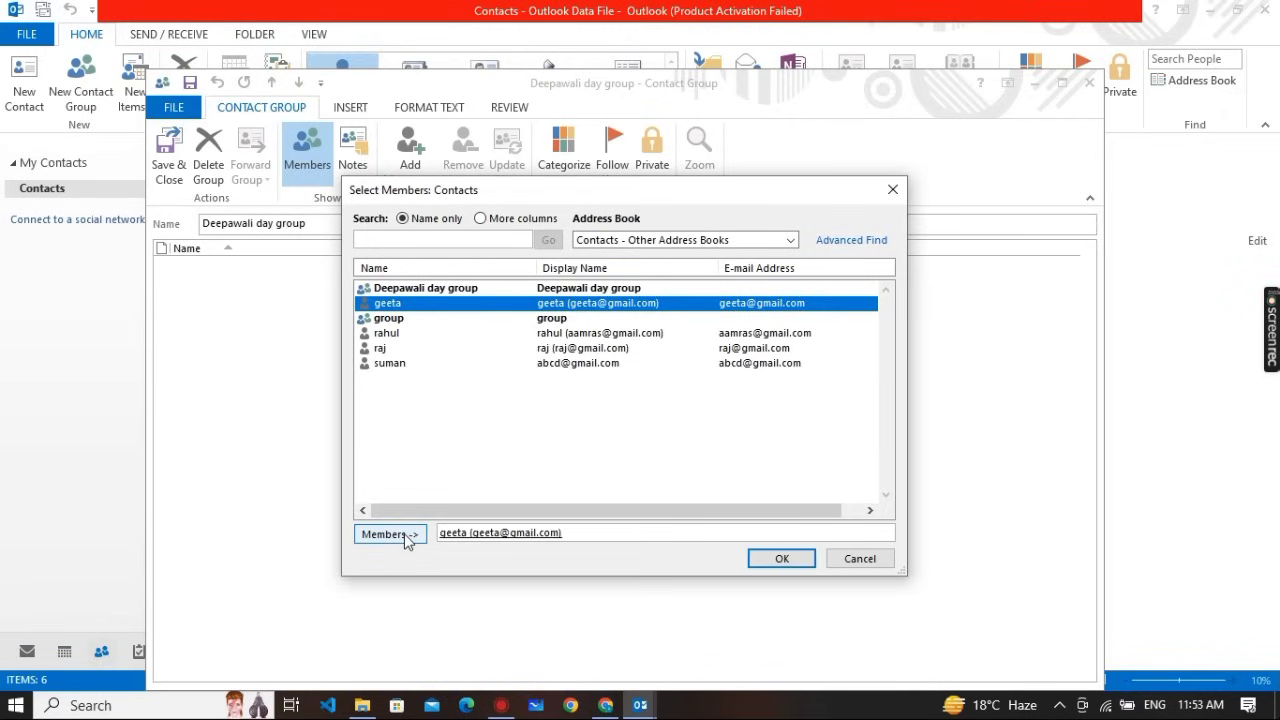
left_click(462, 335)
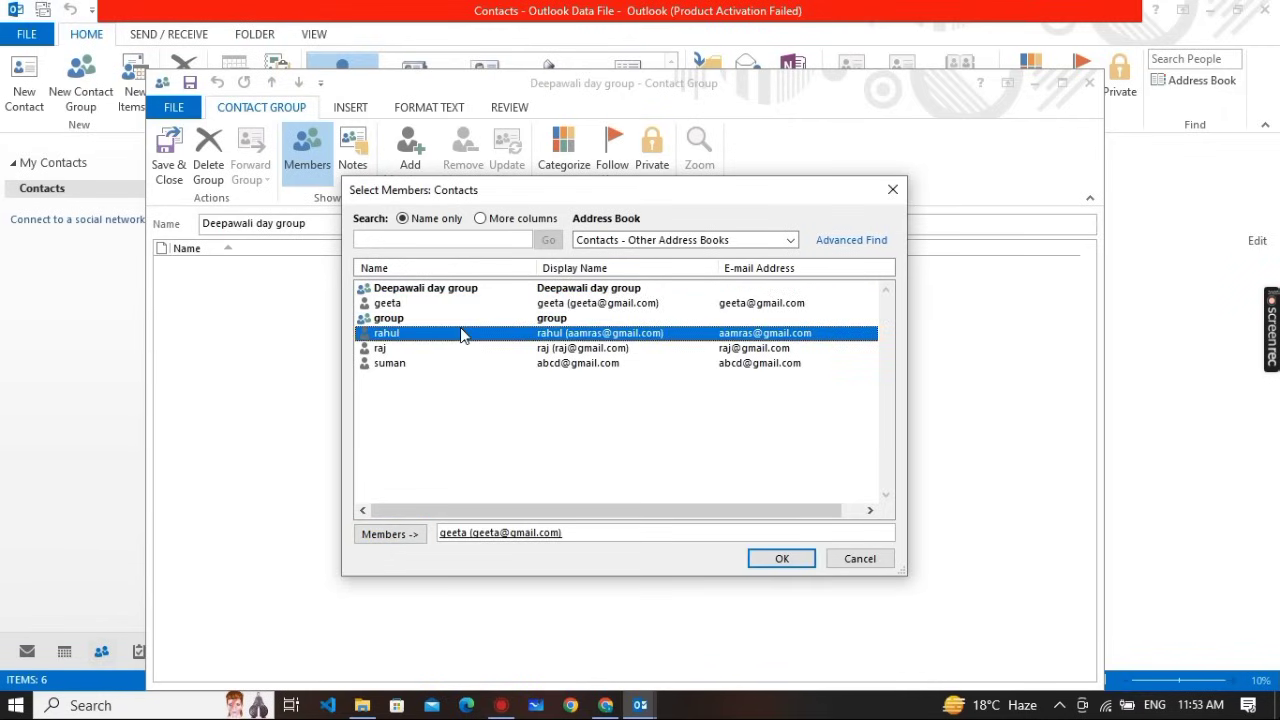
left_click(398, 535)
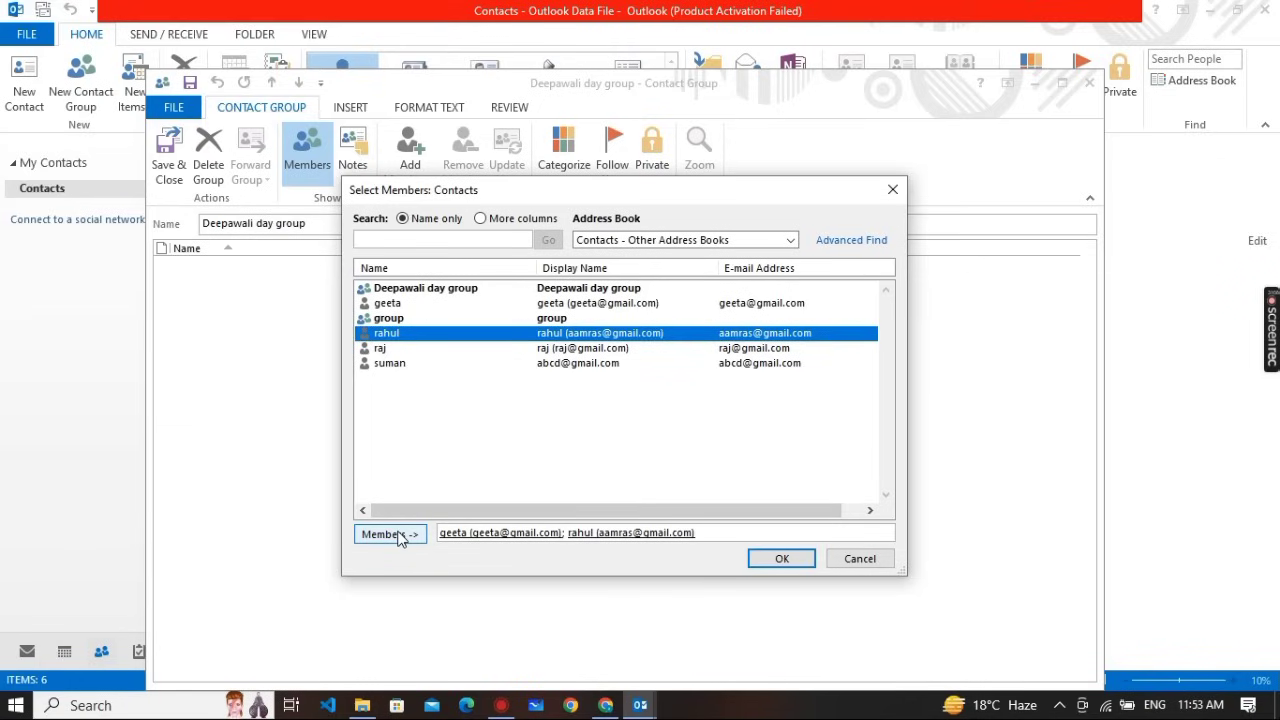
left_click(413, 350)
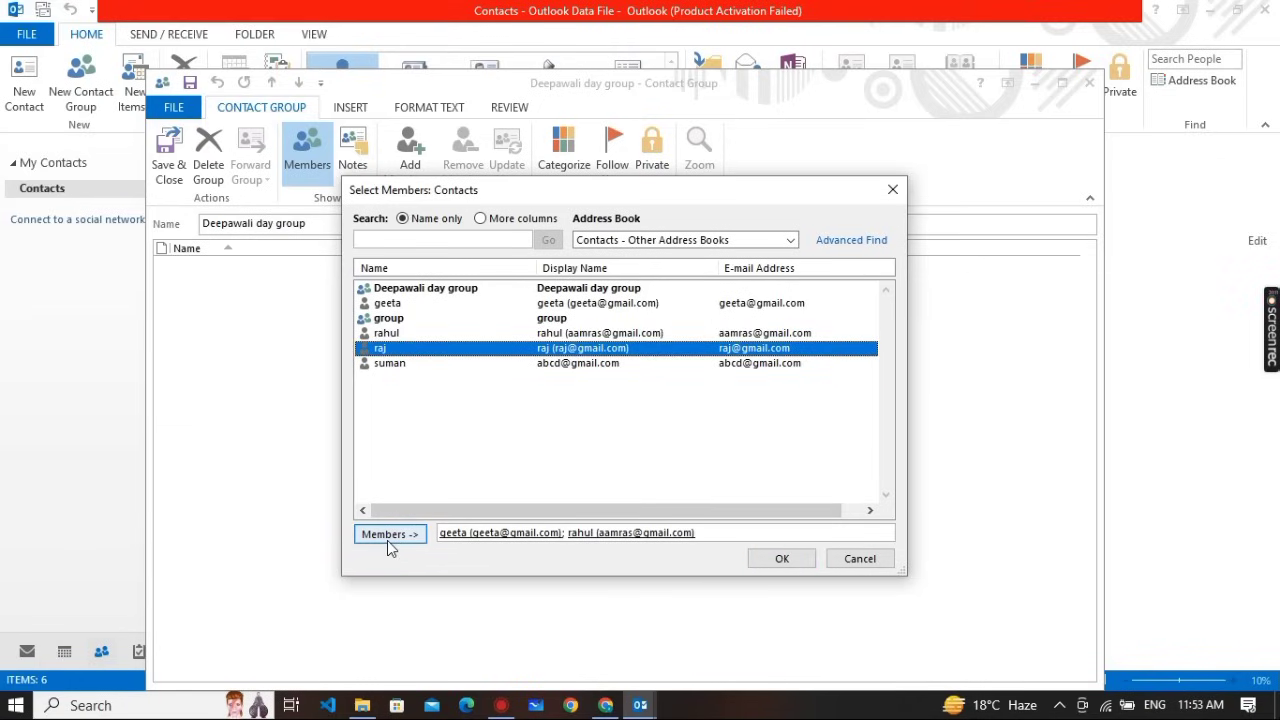
left_click(388, 537)
left_click(408, 365)
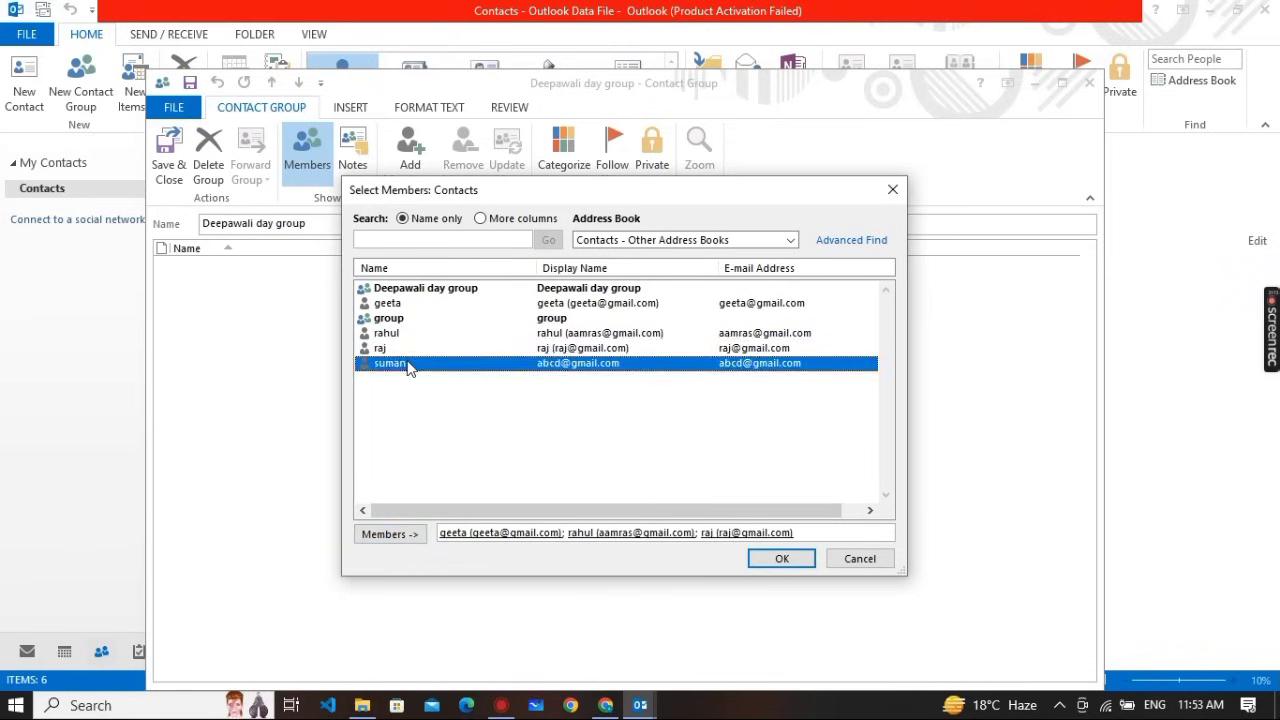
left_click(393, 537)
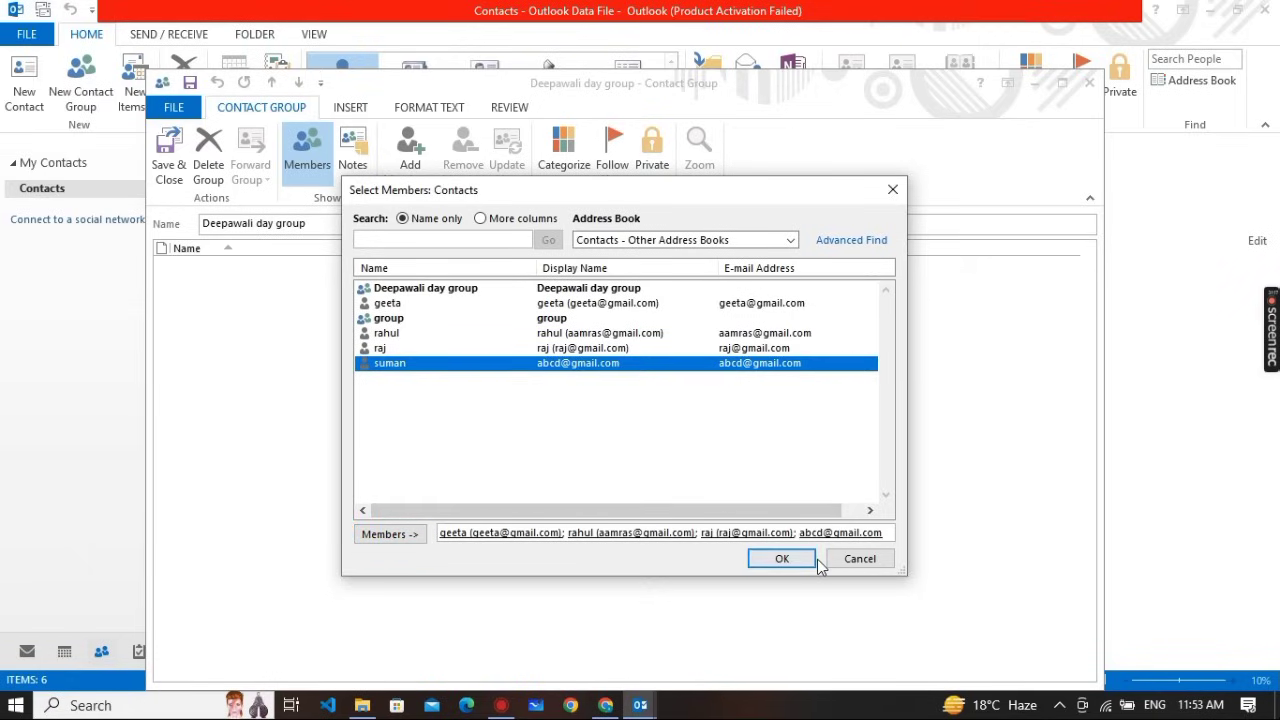
left_click(783, 562)
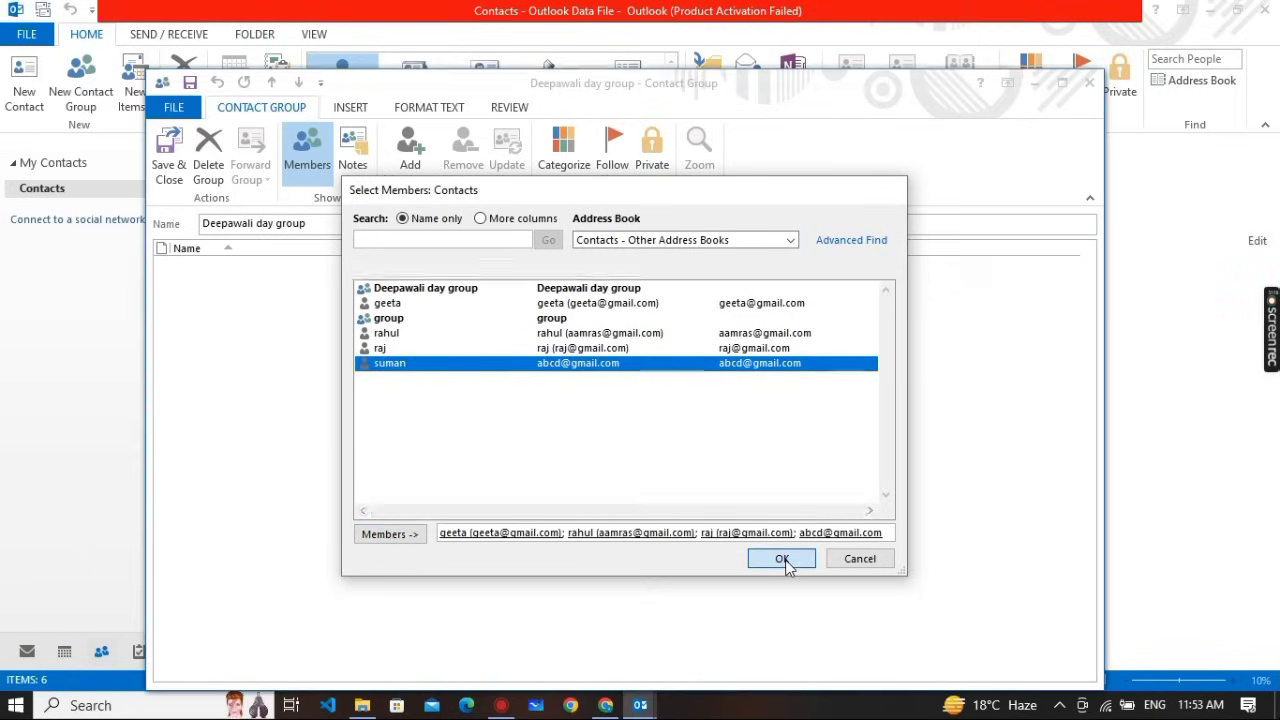
left_click(431, 434)
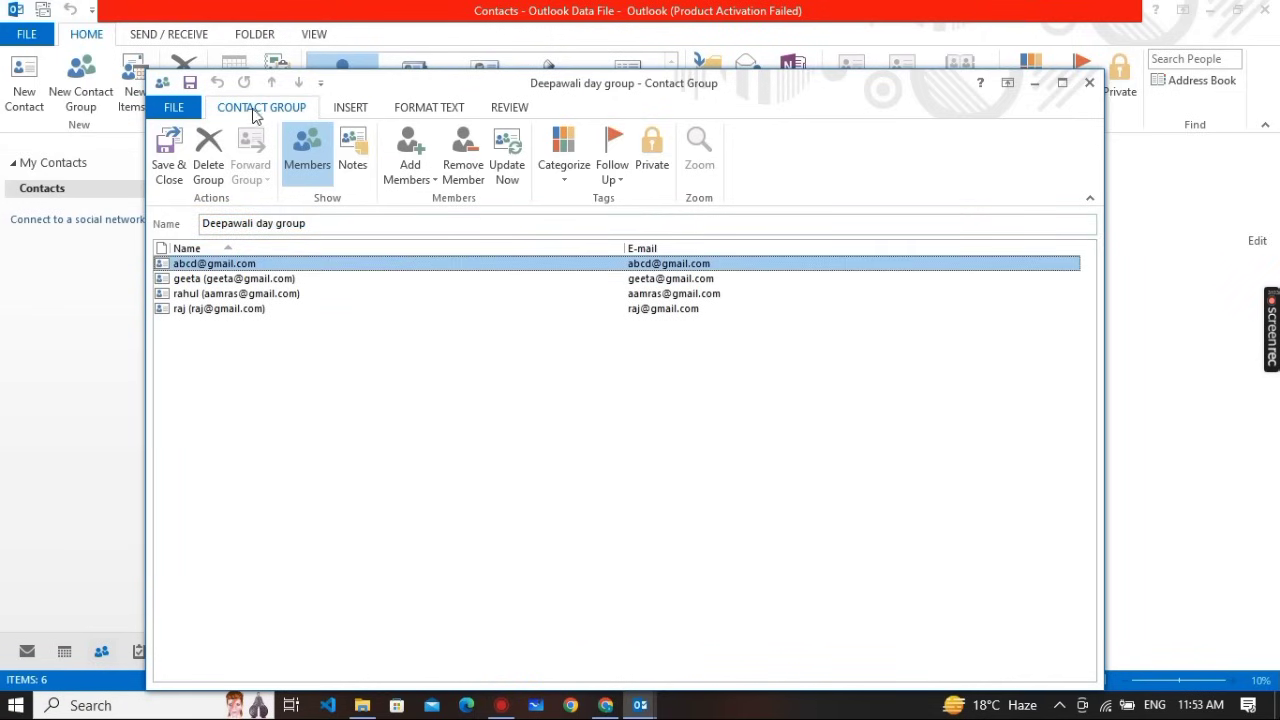
Save and close the Deepawali day group, then review its four members in People view
left_click(169, 148)
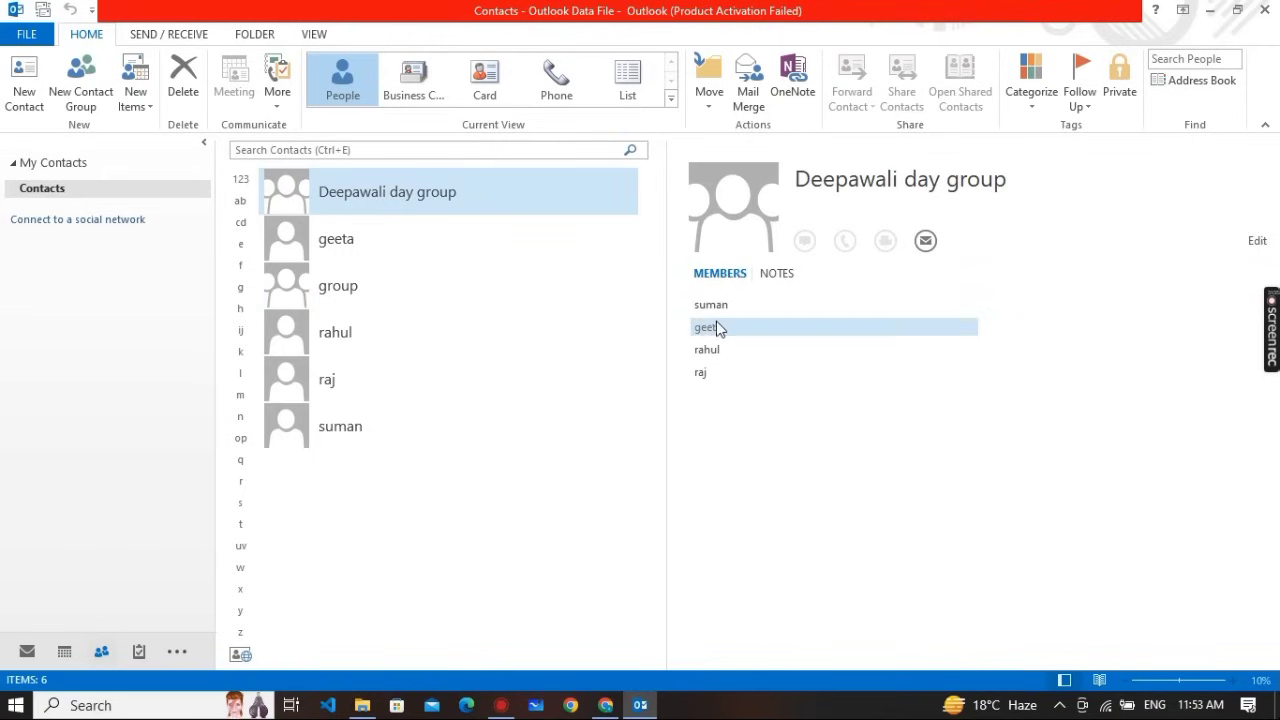
mouse_move(719, 379)
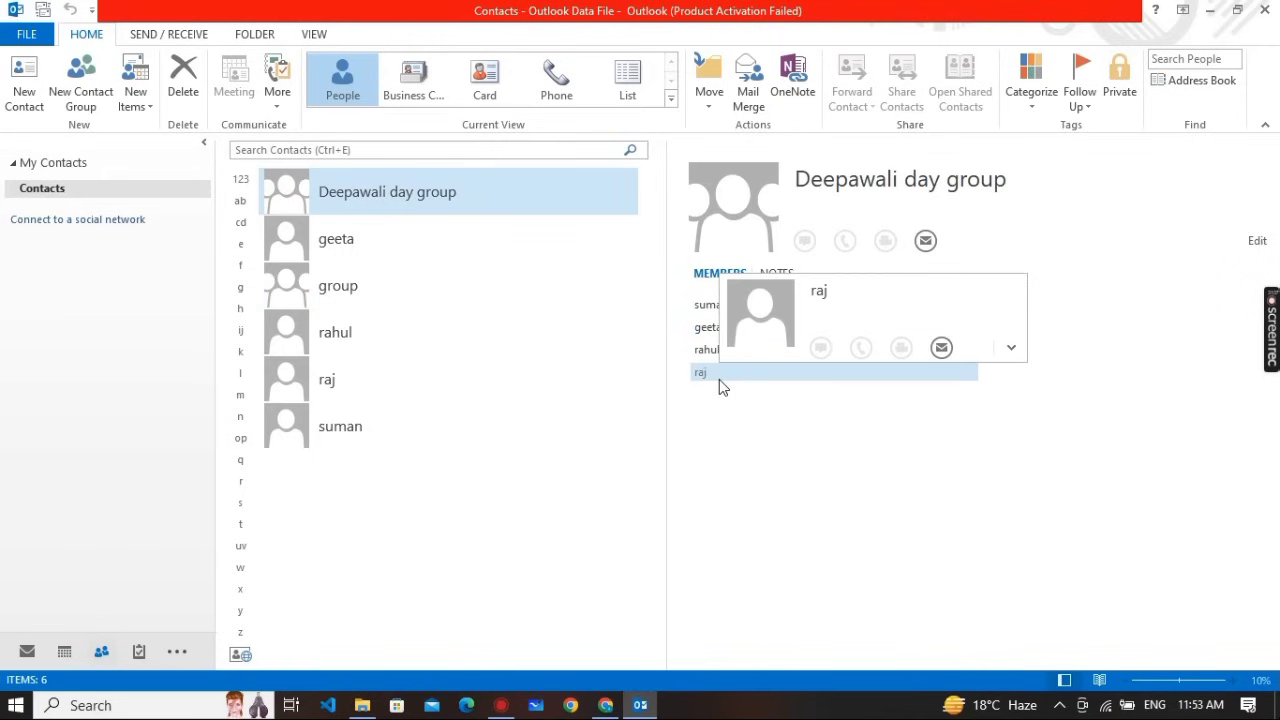
key("alt+Tab")
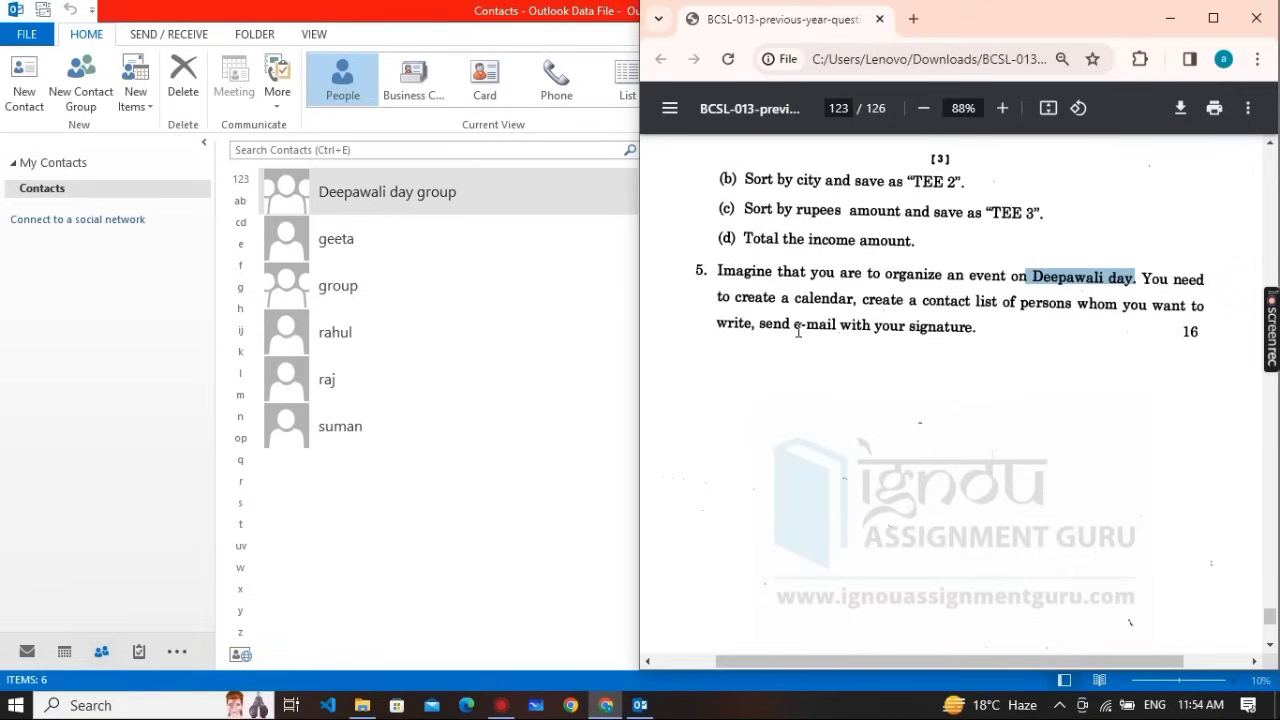
left_click(452, 488)
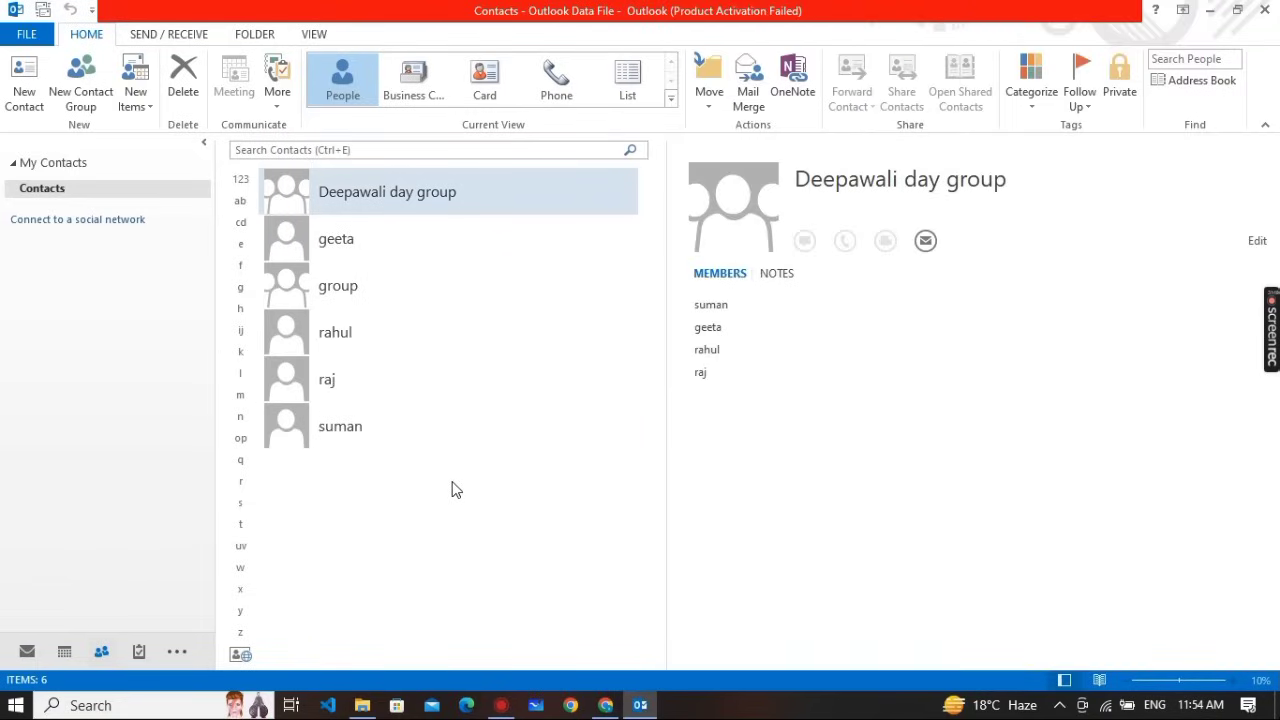
Start a new email with the placeholder text 'Hshjdjc sksiwims' in its body
left_click(27, 652)
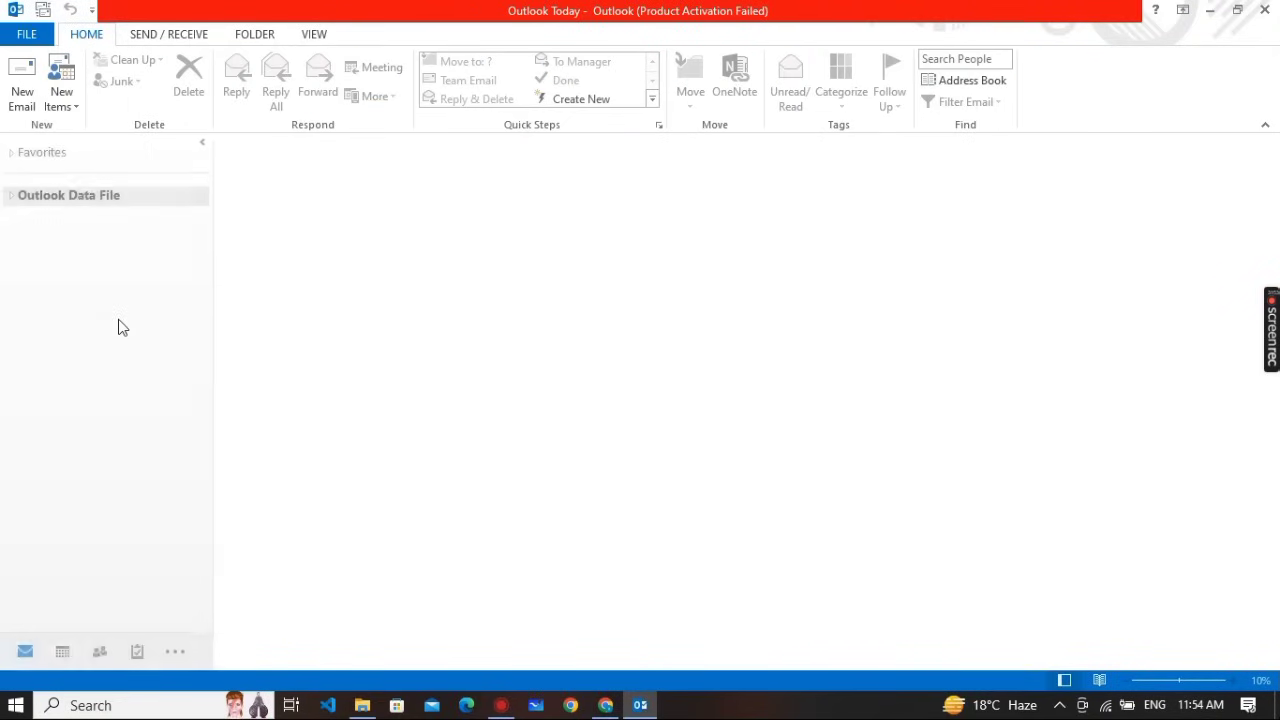
left_click(20, 88)
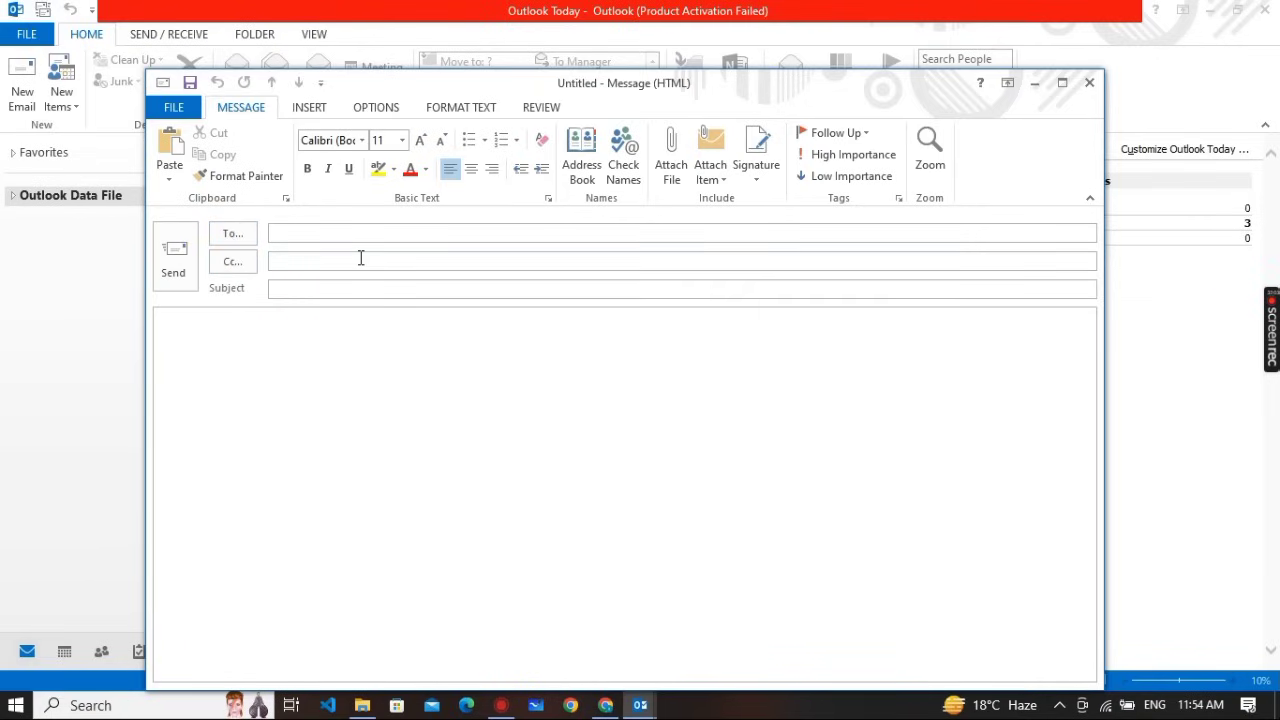
type("hs")
type("c sksiwims")
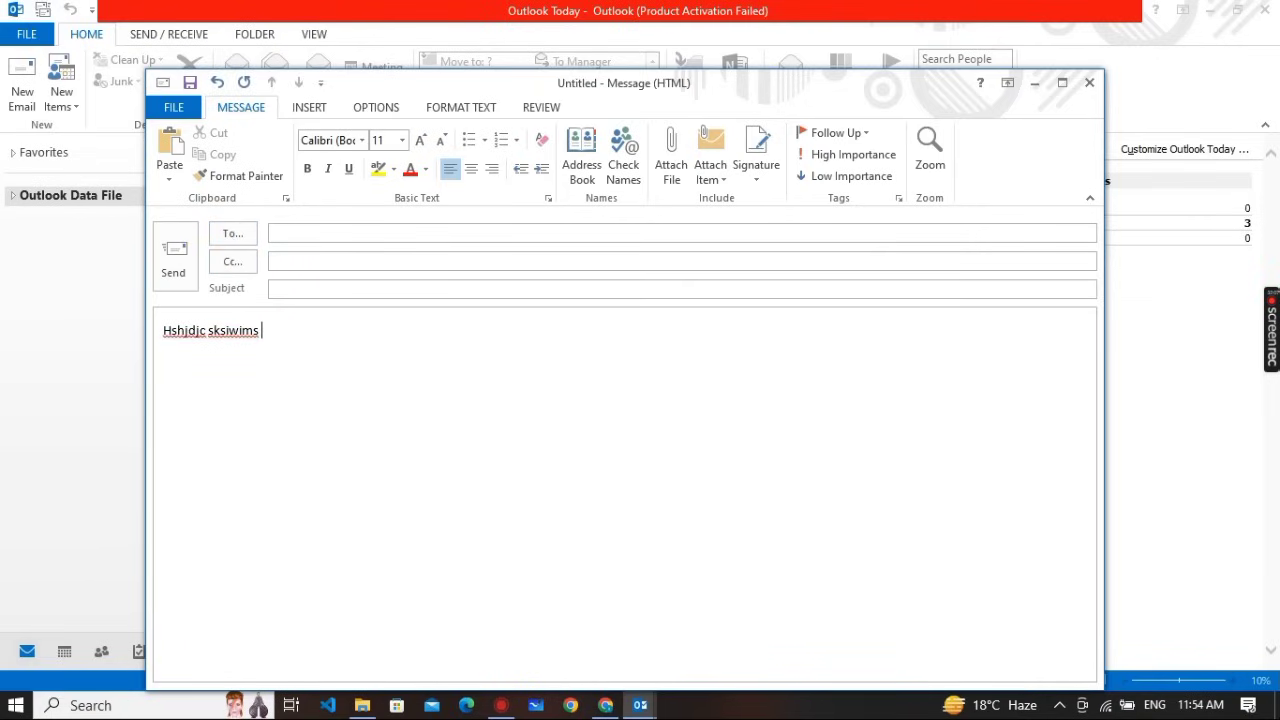
left_click(282, 232)
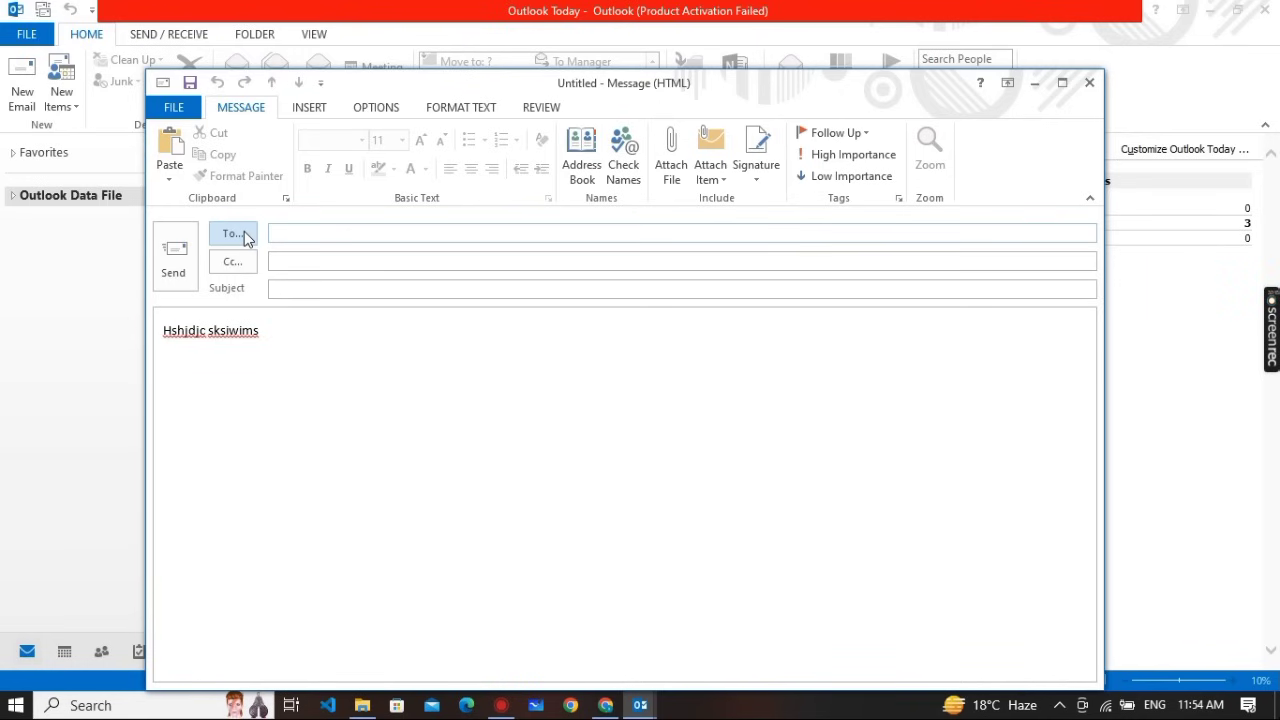
Address the email to Deepawali day group and expand it into its four member addresses
left_click(240, 234)
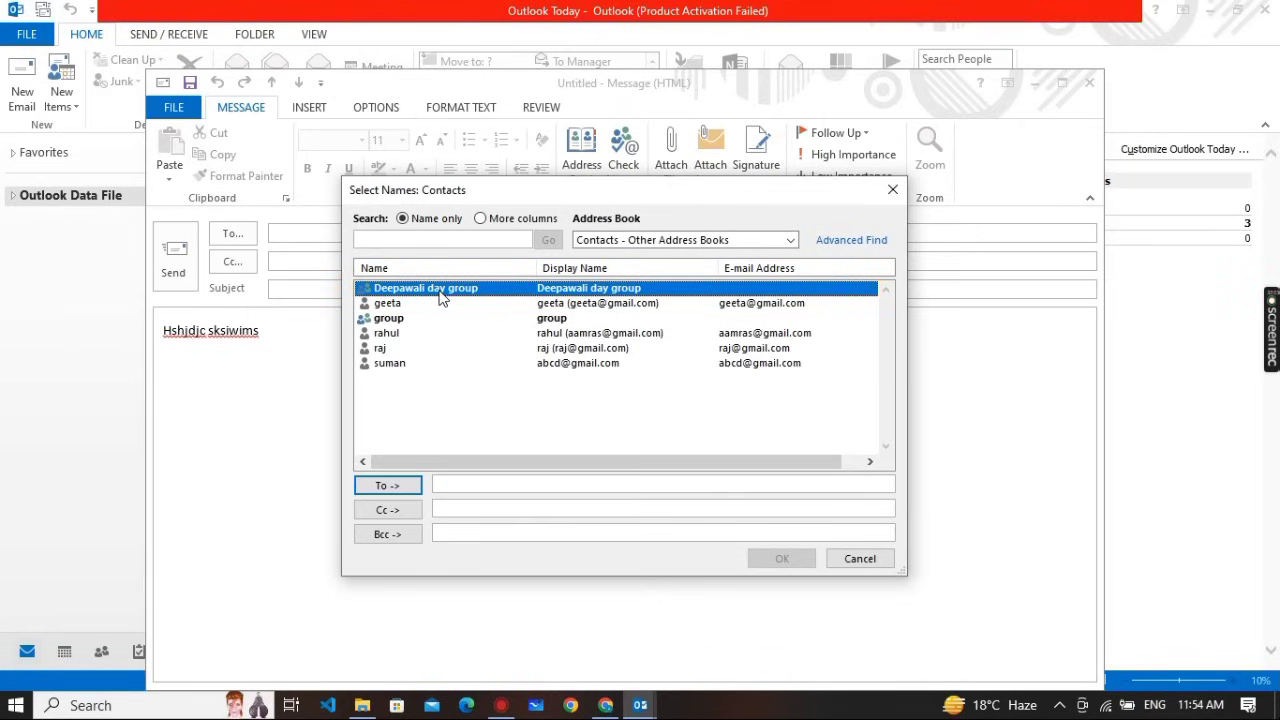
left_click(400, 486)
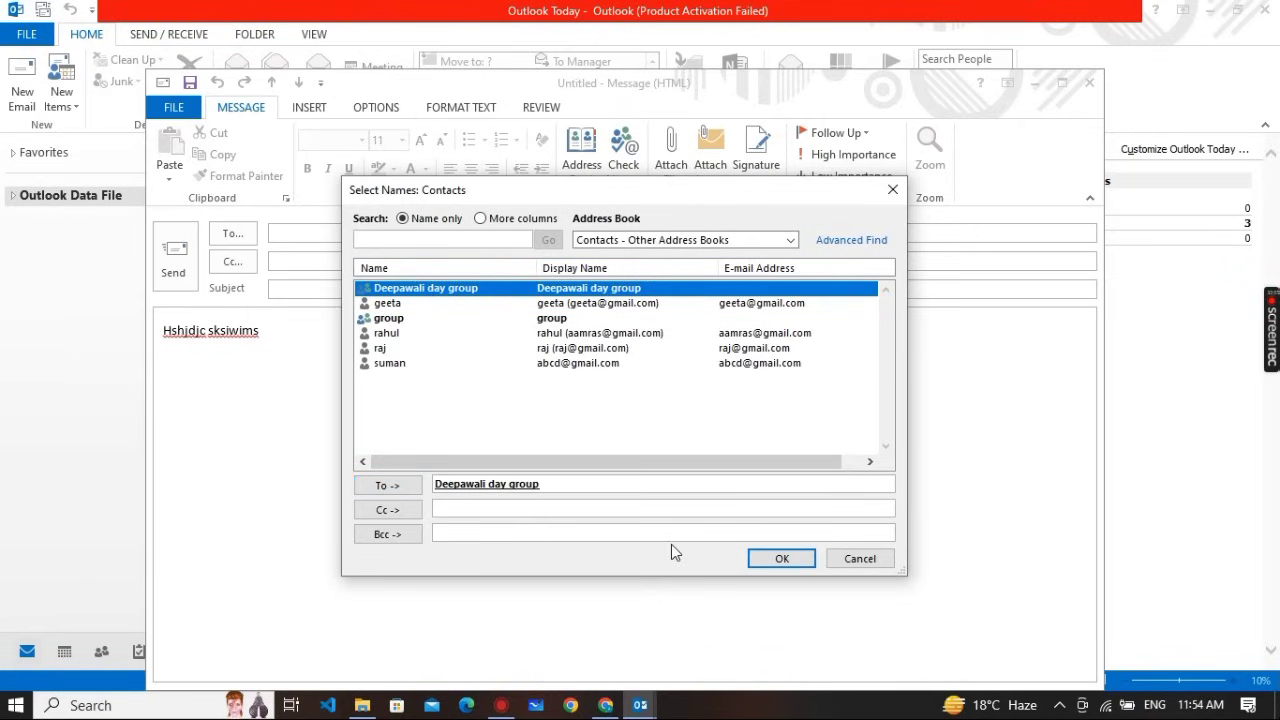
left_click(771, 560)
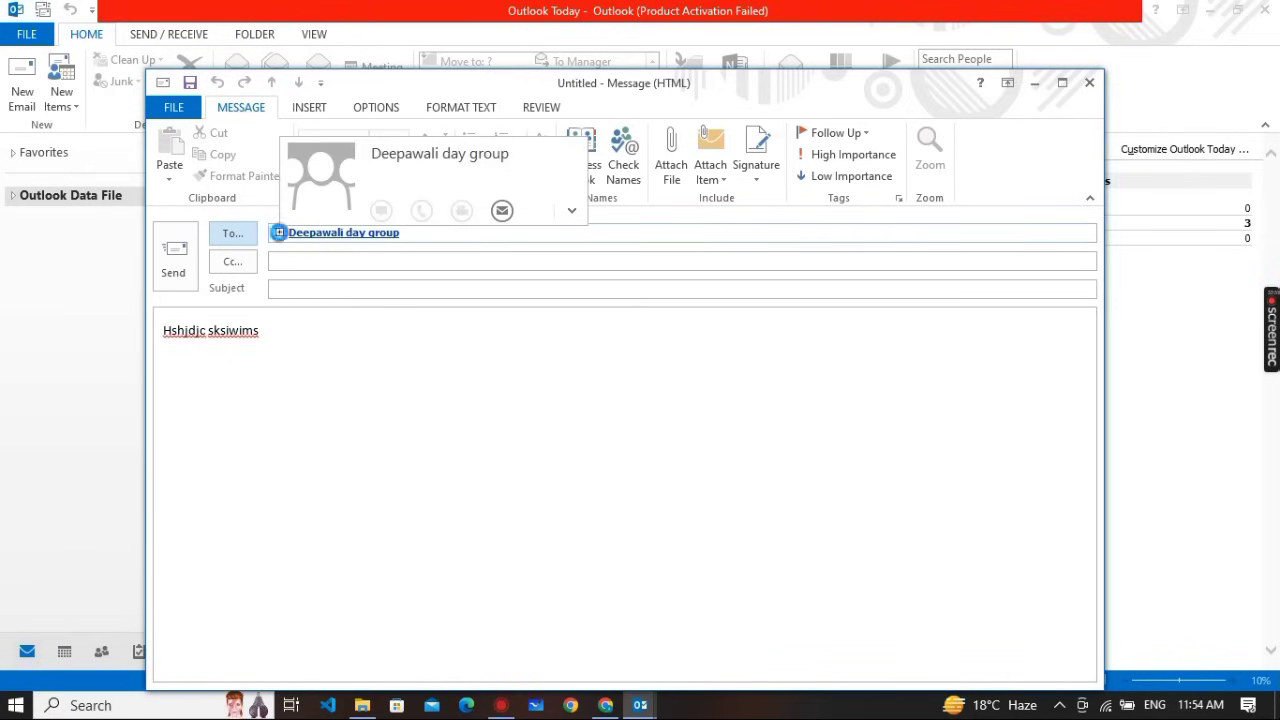
left_click(280, 234)
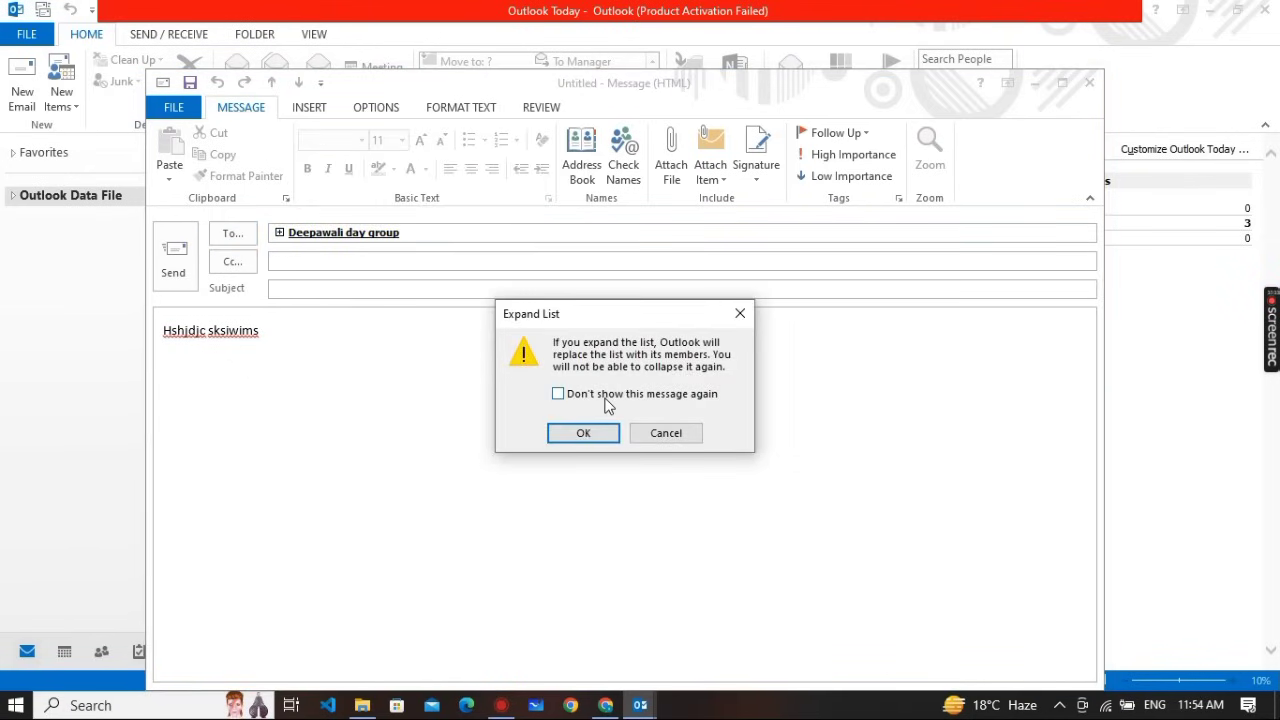
left_click(558, 394)
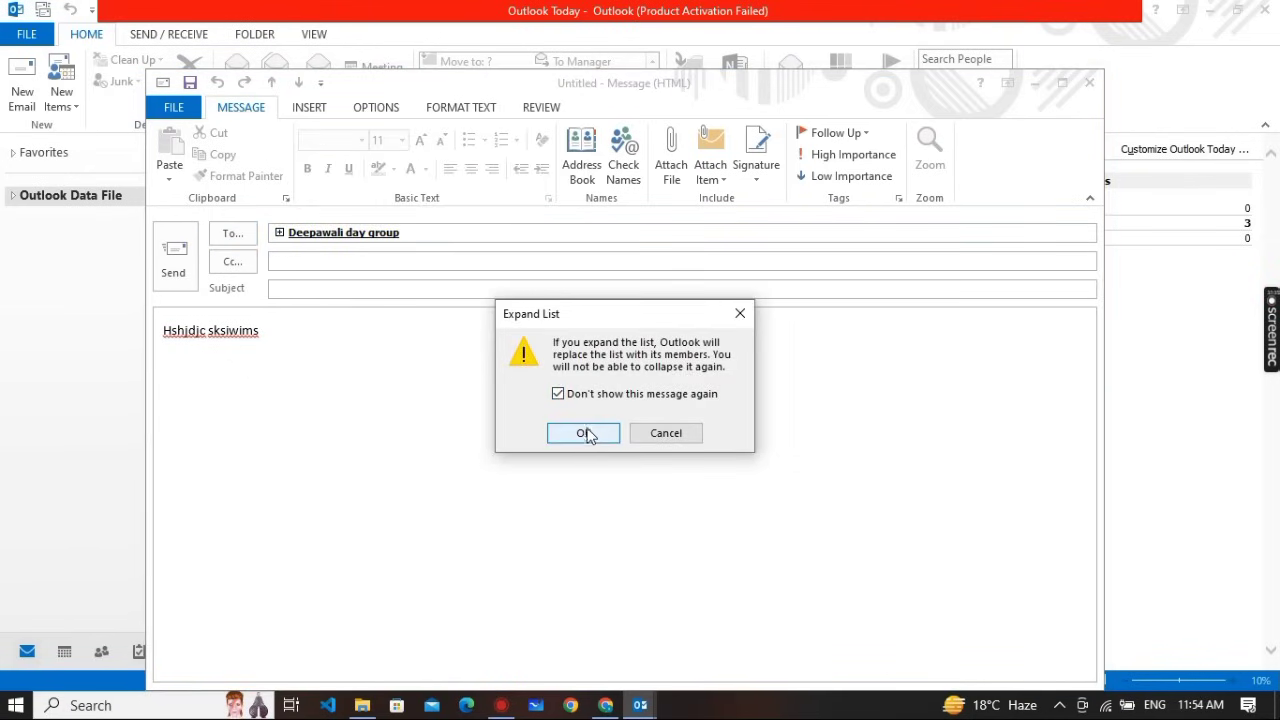
left_click(588, 435)
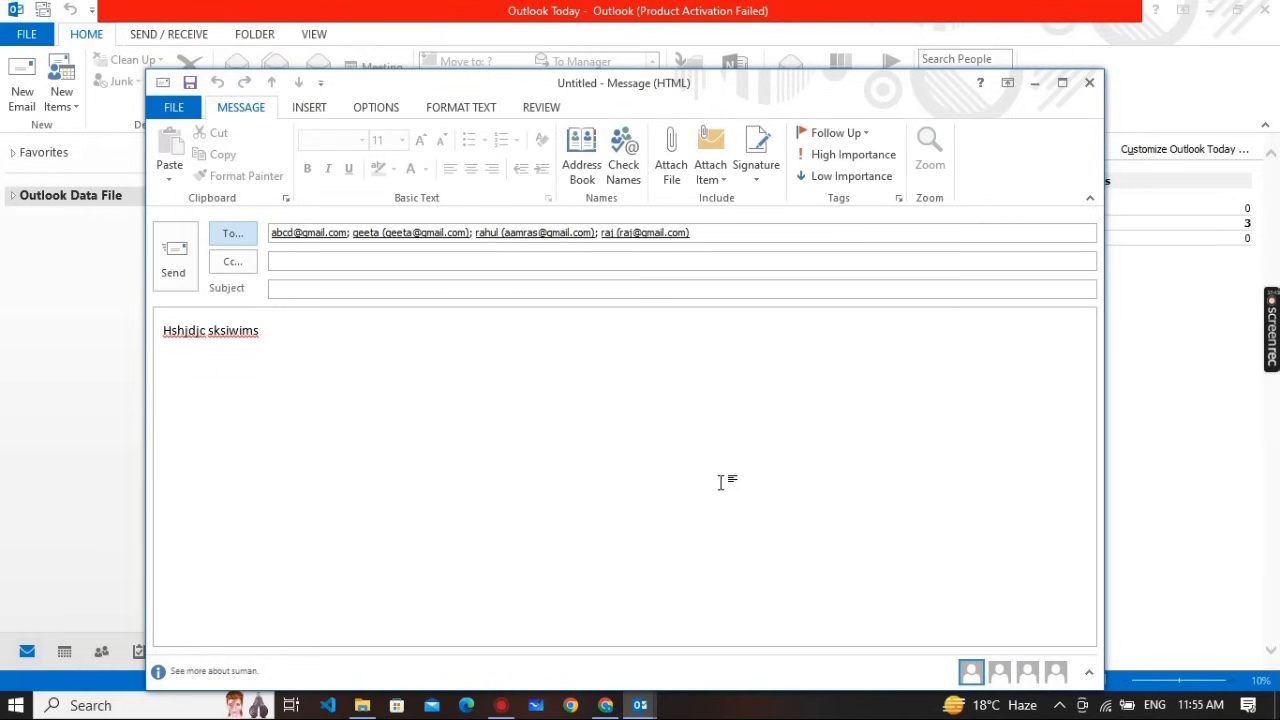
left_click(176, 258)
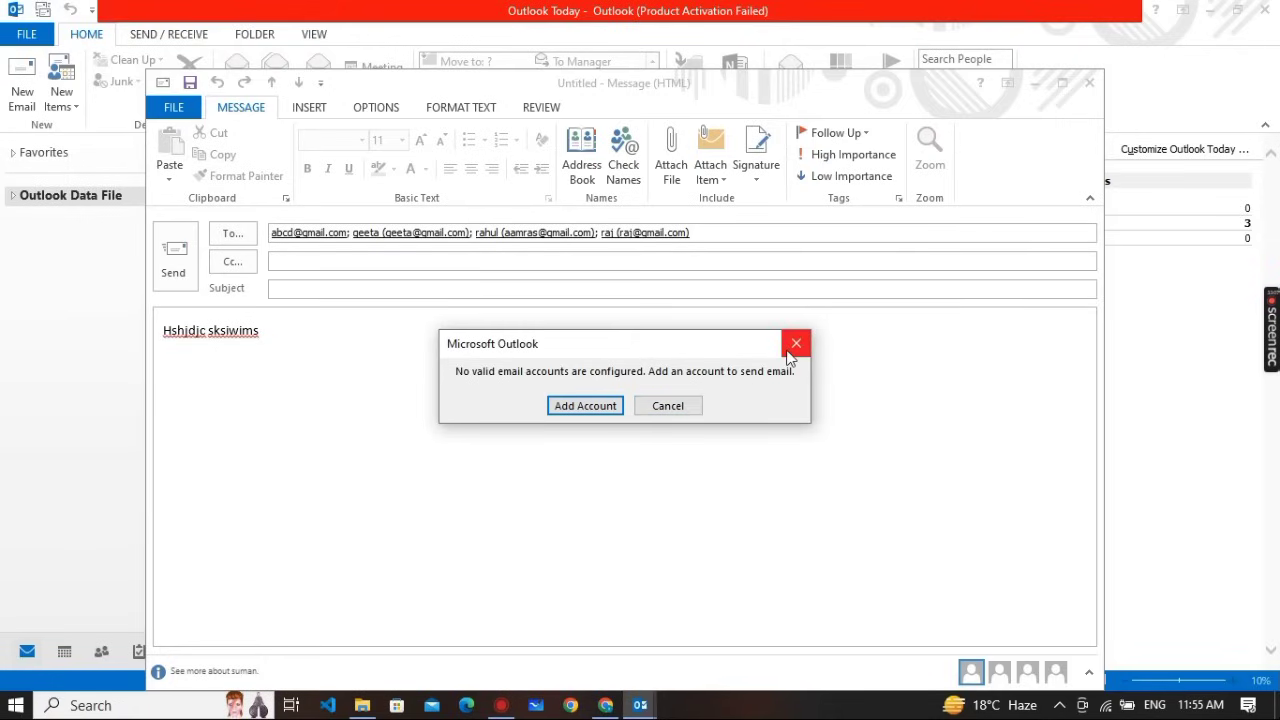
left_click(534, 316)
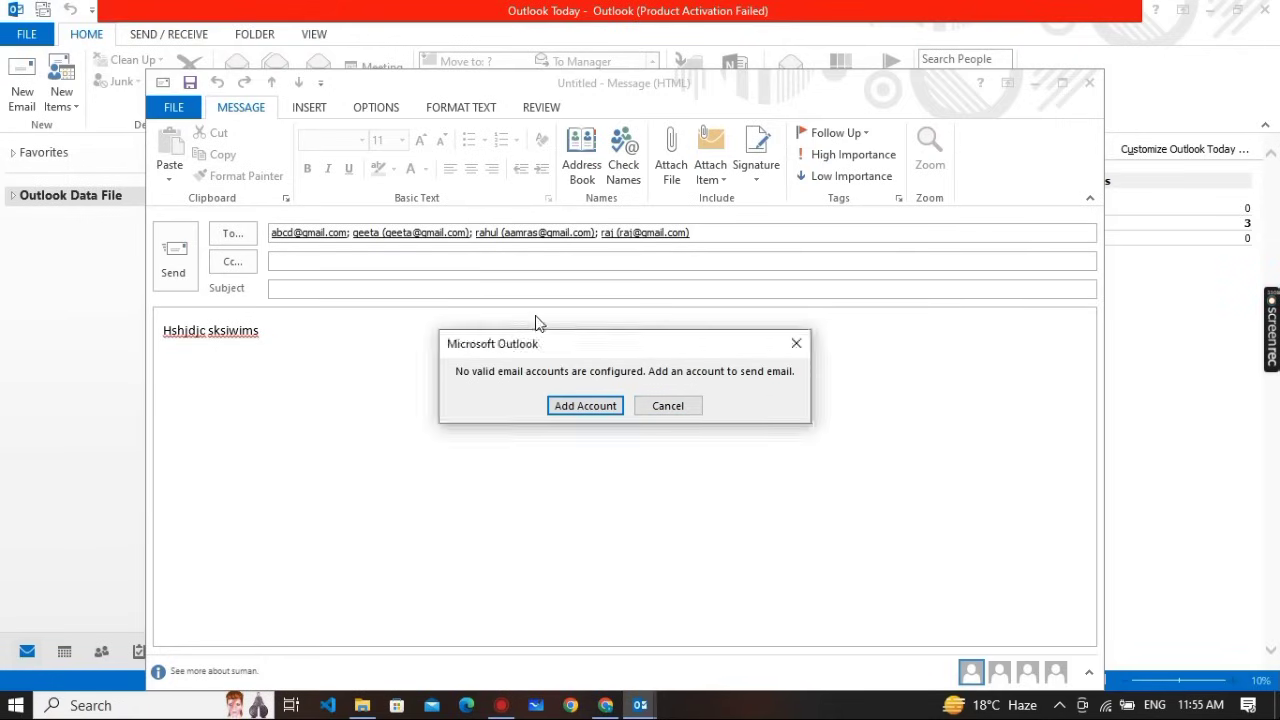
left_click(666, 405)
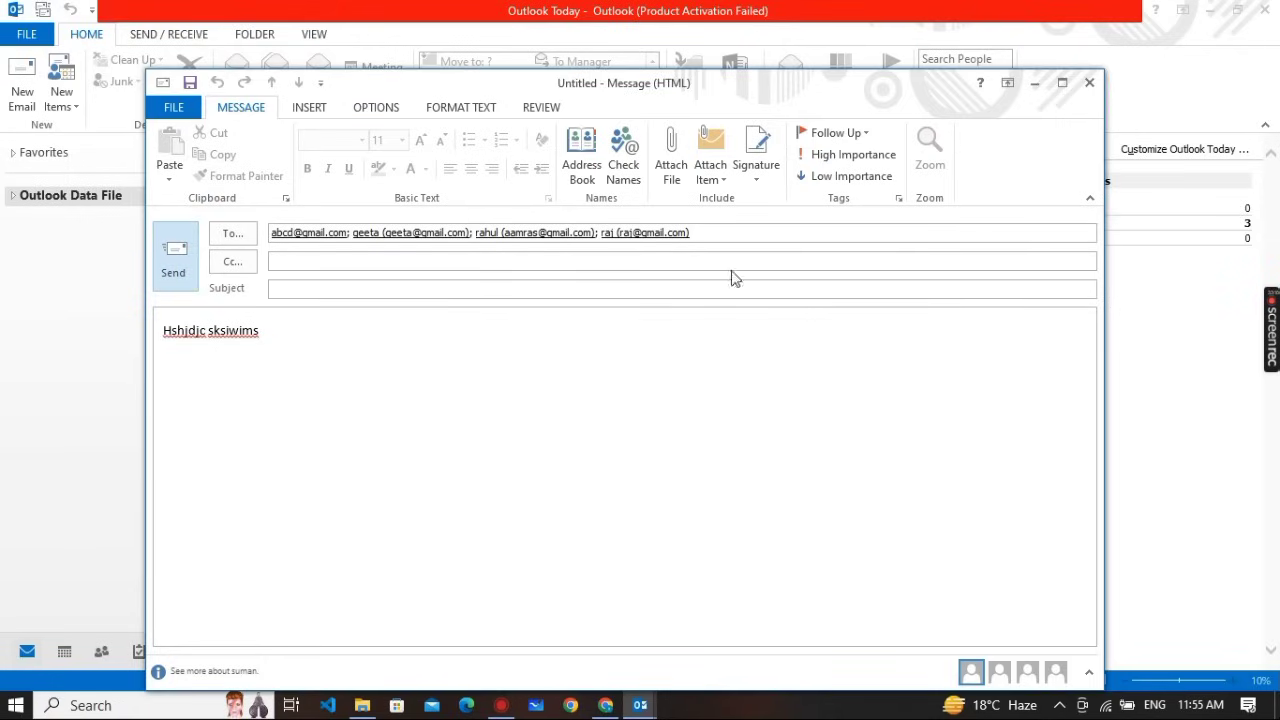
Insert the second saved signature with Manager and Google lines below the body text
left_click(771, 186)
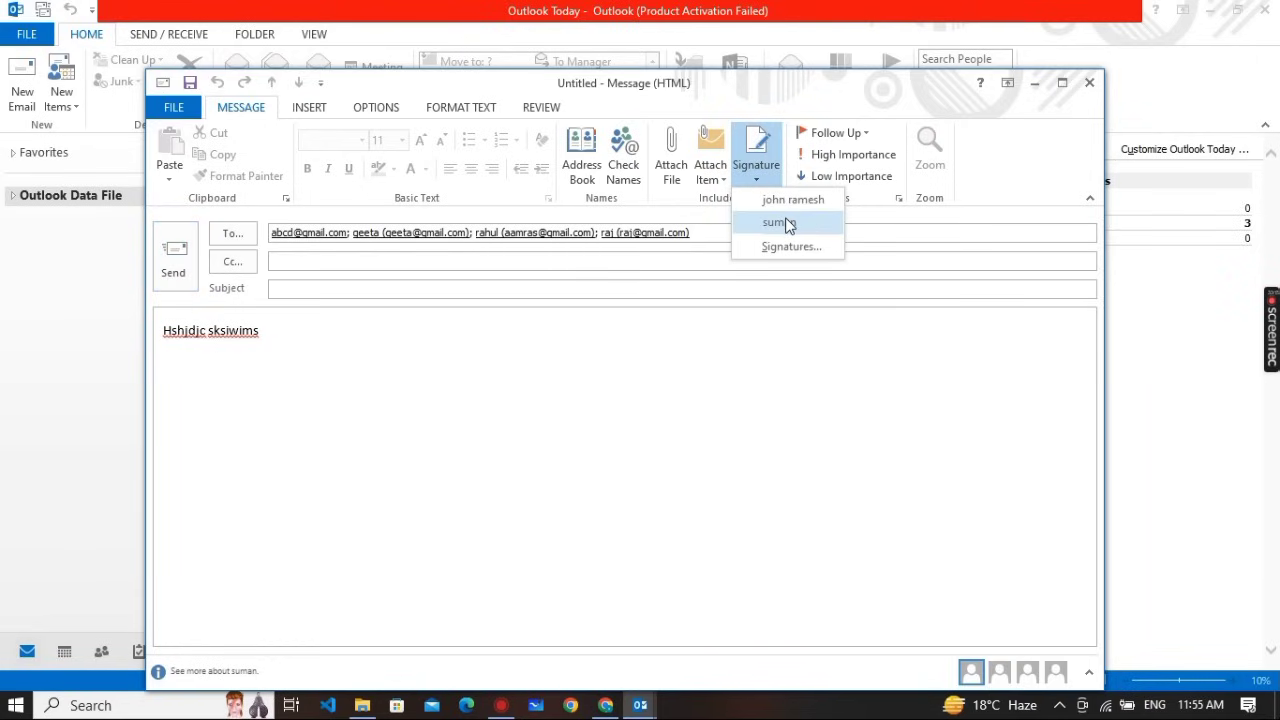
left_click(787, 224)
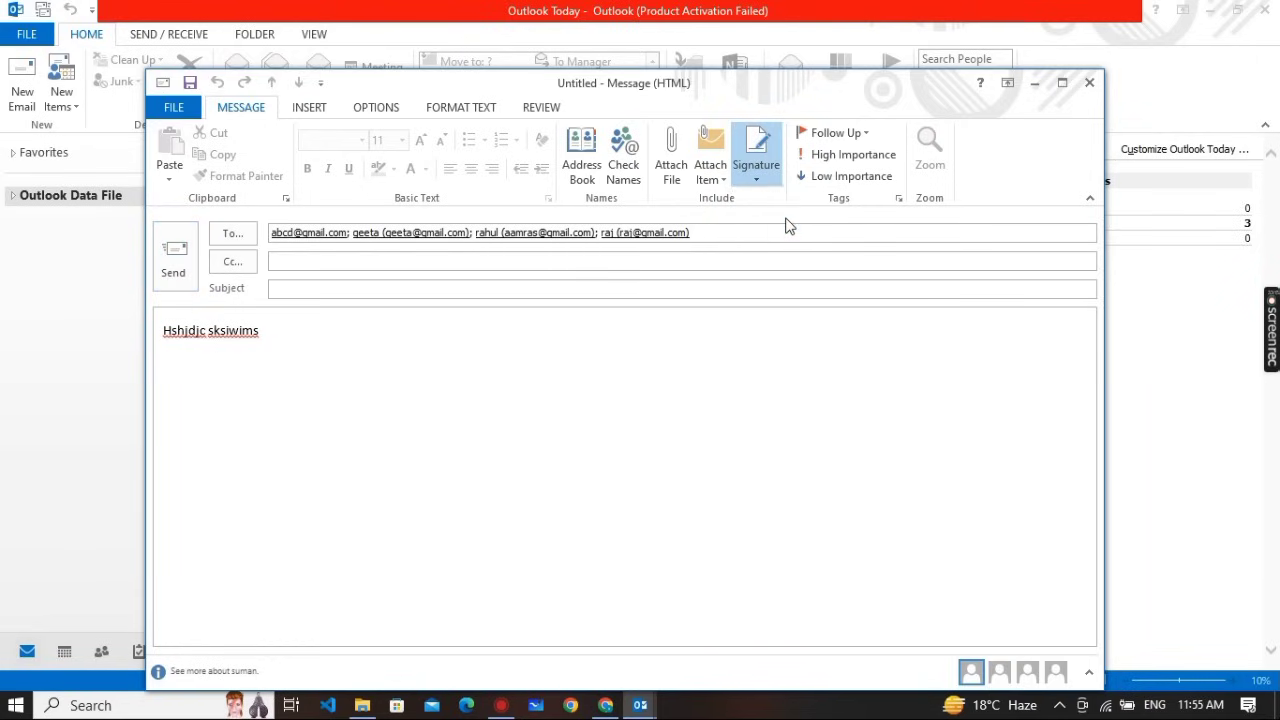
left_click(277, 332)
key("Return")
key("Return")
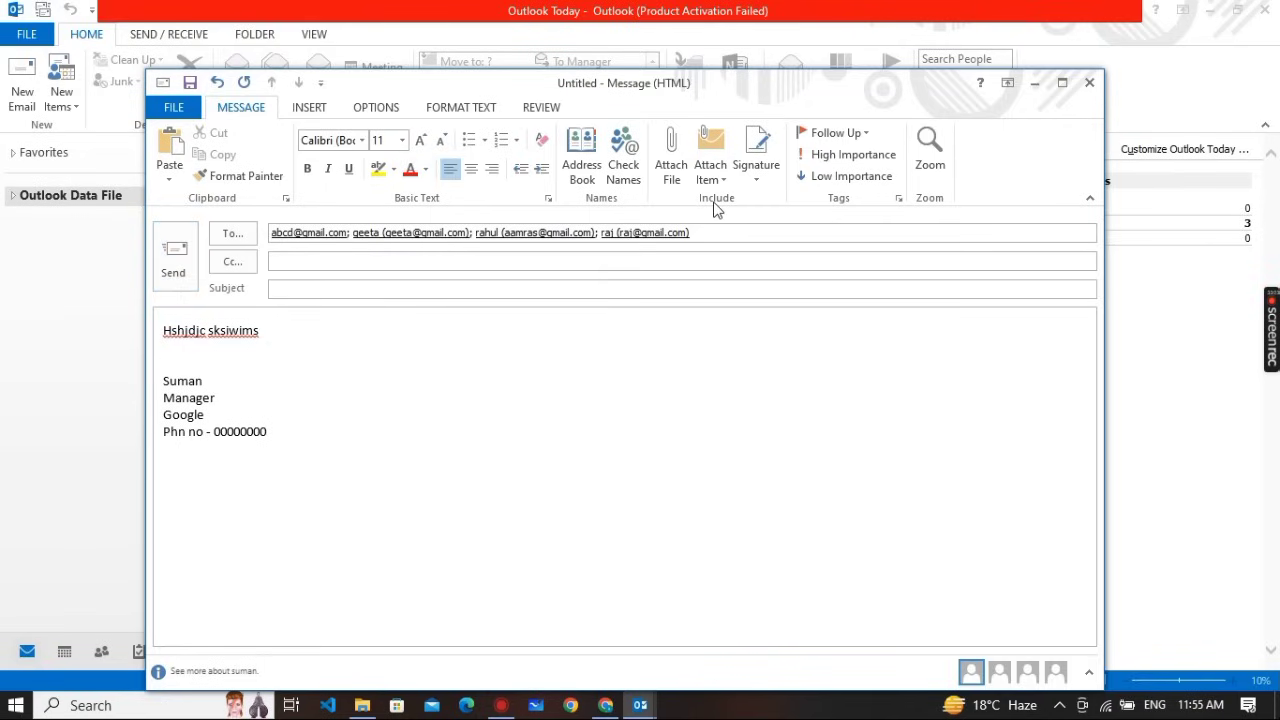
Close the email and keep it as a draft, then check the assignment PDF and return to Outlook
left_click(1089, 86)
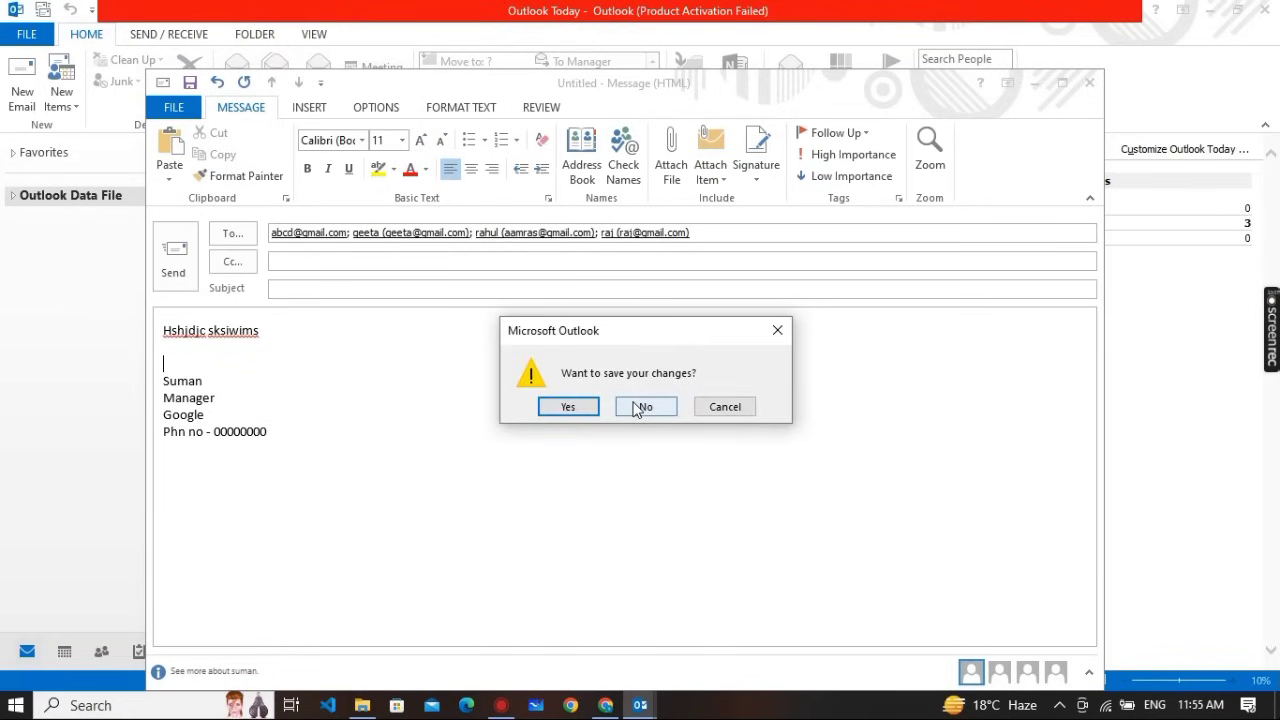
left_click(192, 83)
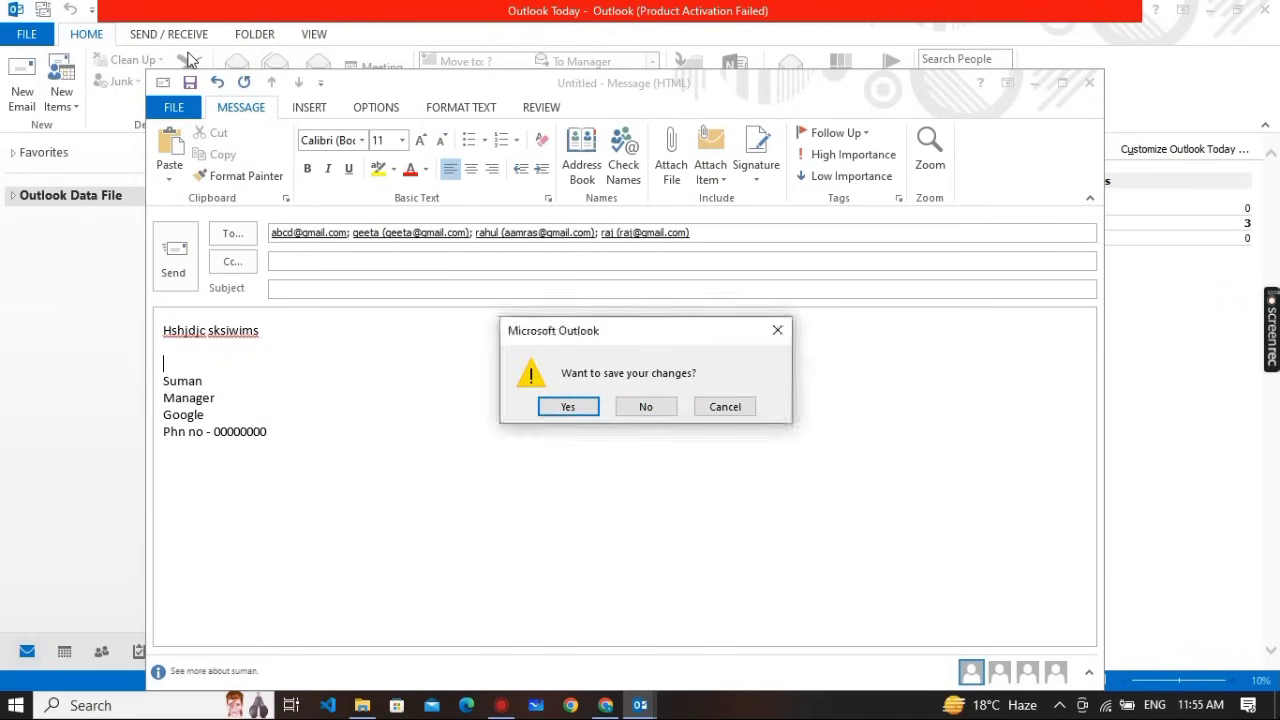
left_click(565, 408)
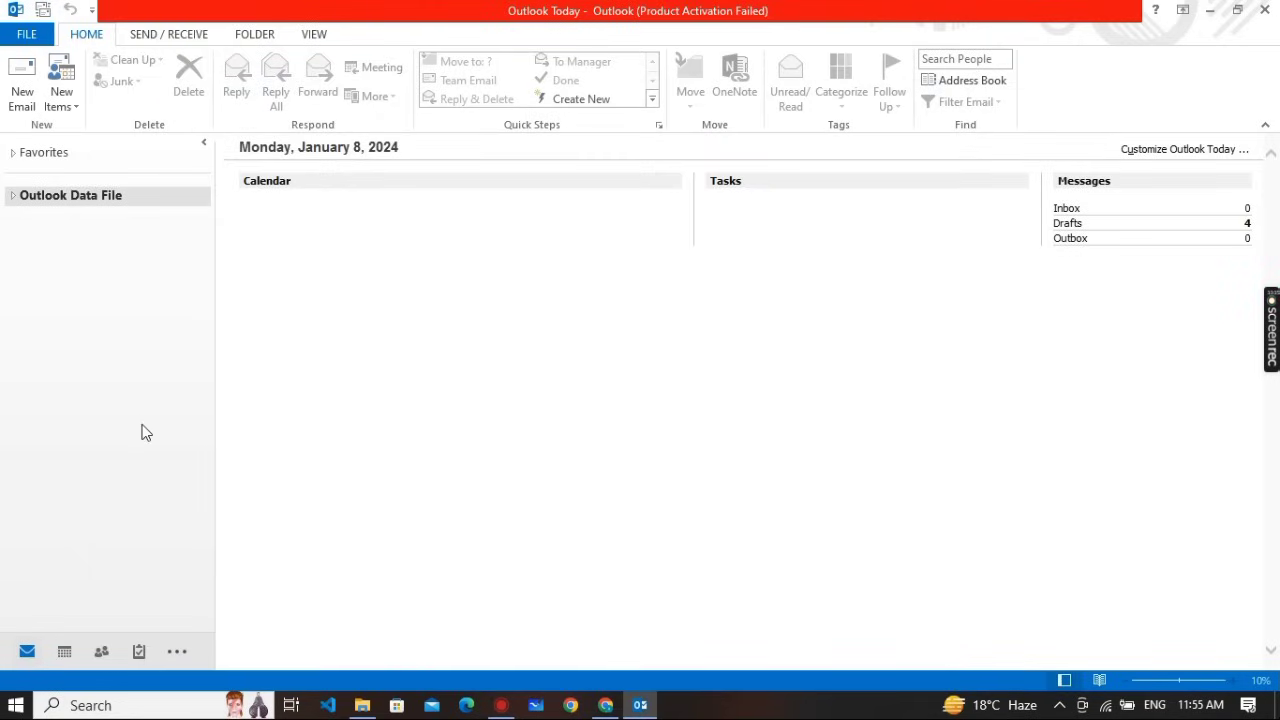
key("alt+Tab")
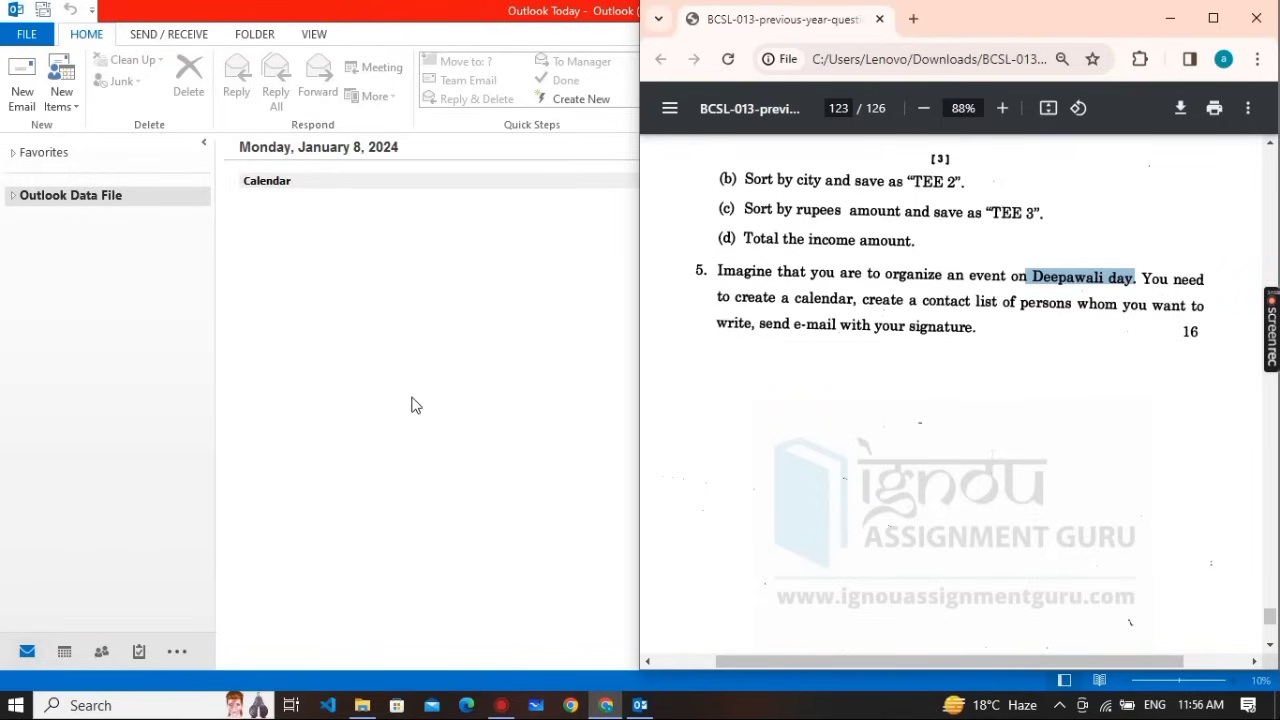
left_click(466, 384)
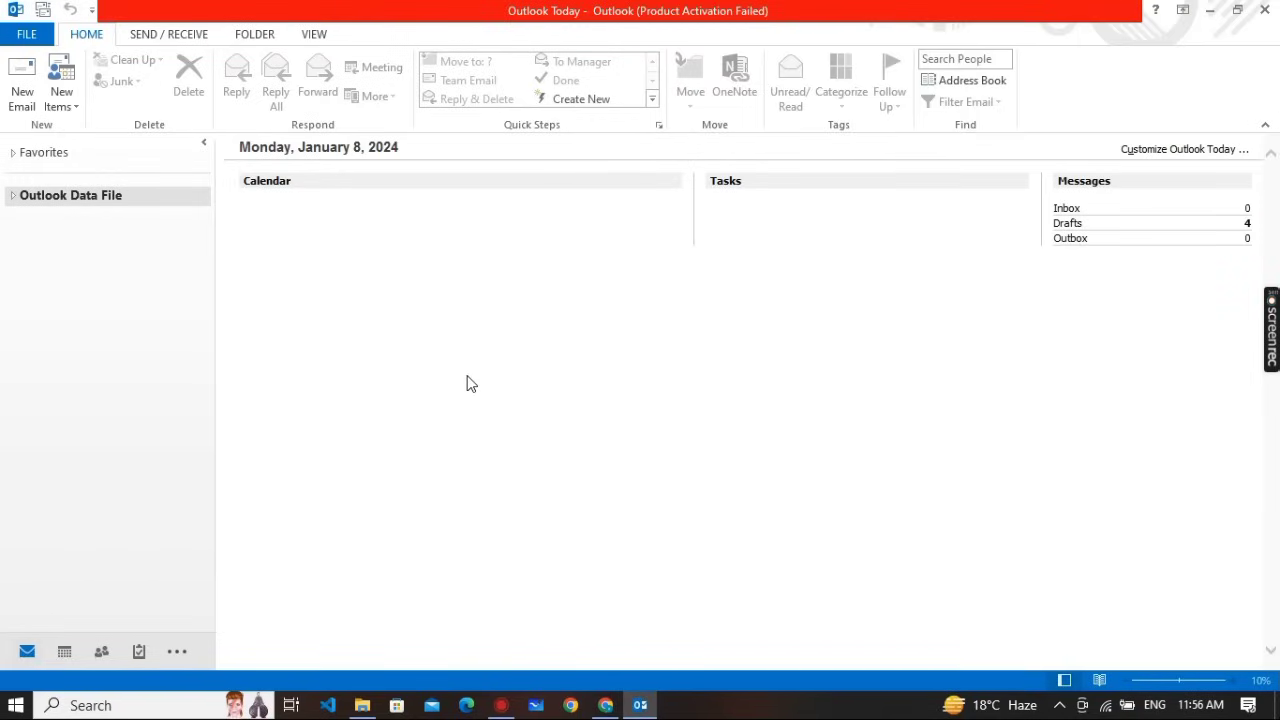